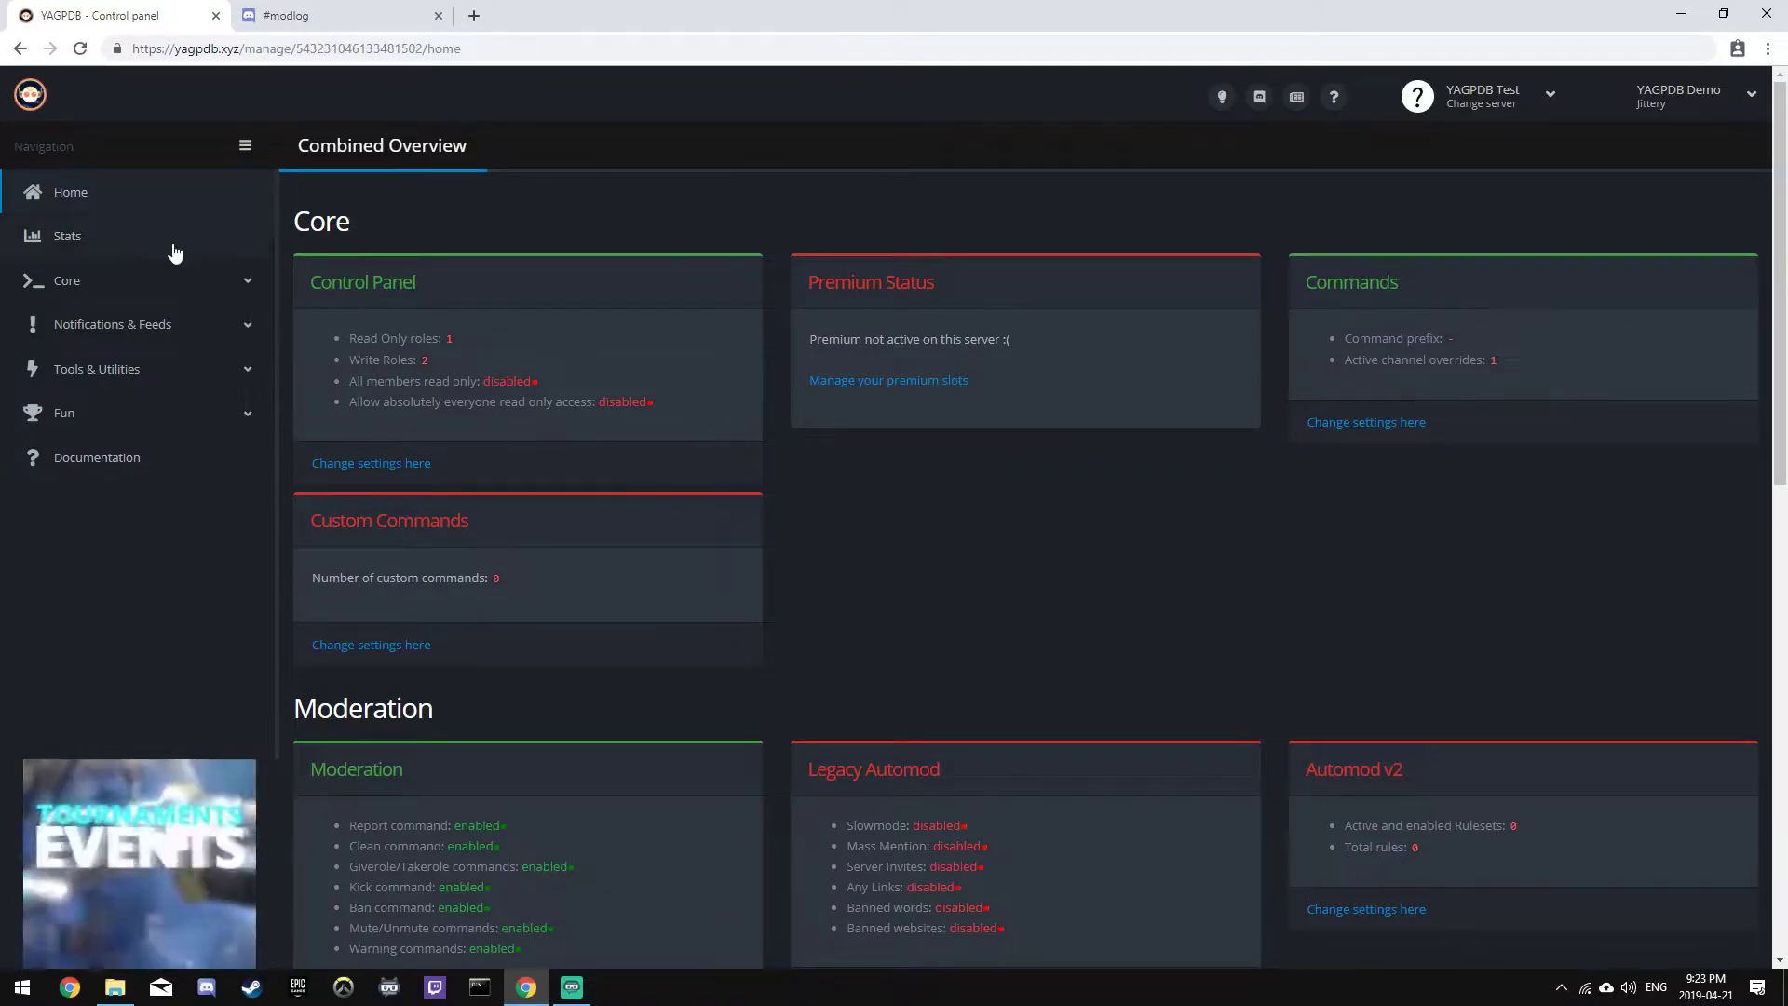
Step: Create a new Automoderator v2 ruleset named main
{"action": "left_click", "coordinate": [140, 365]}
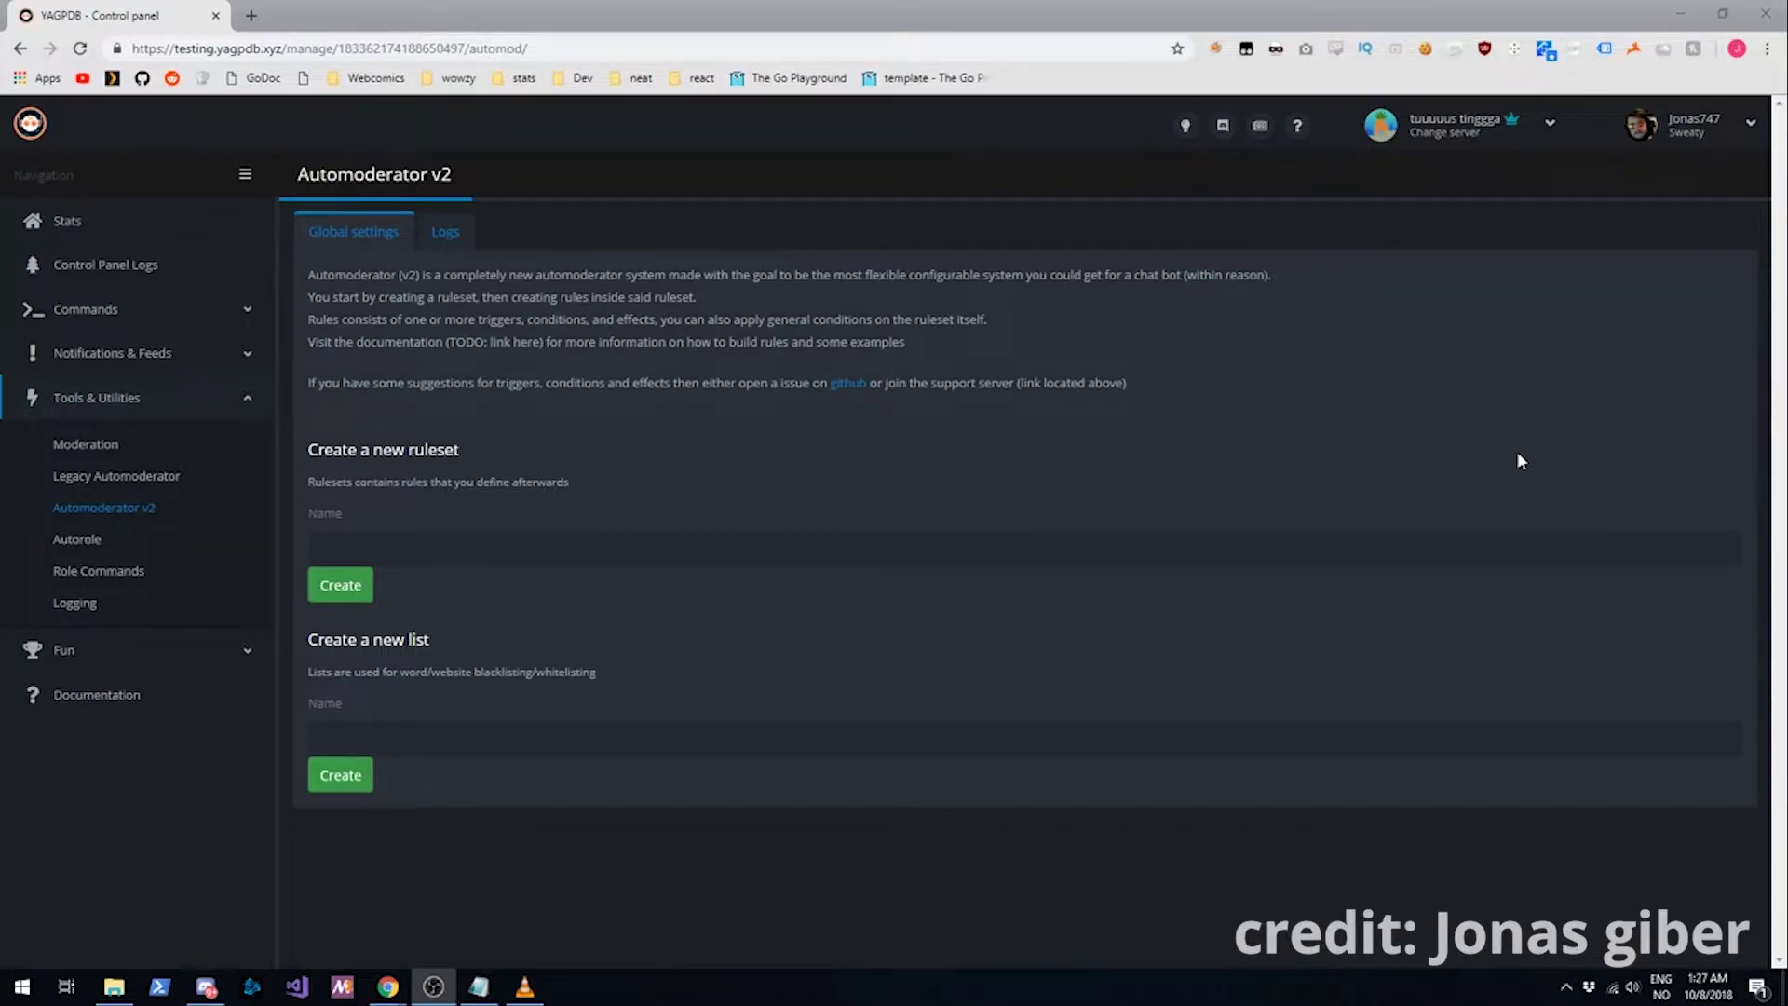
{"action": "left_click", "coordinate": [823, 543]}
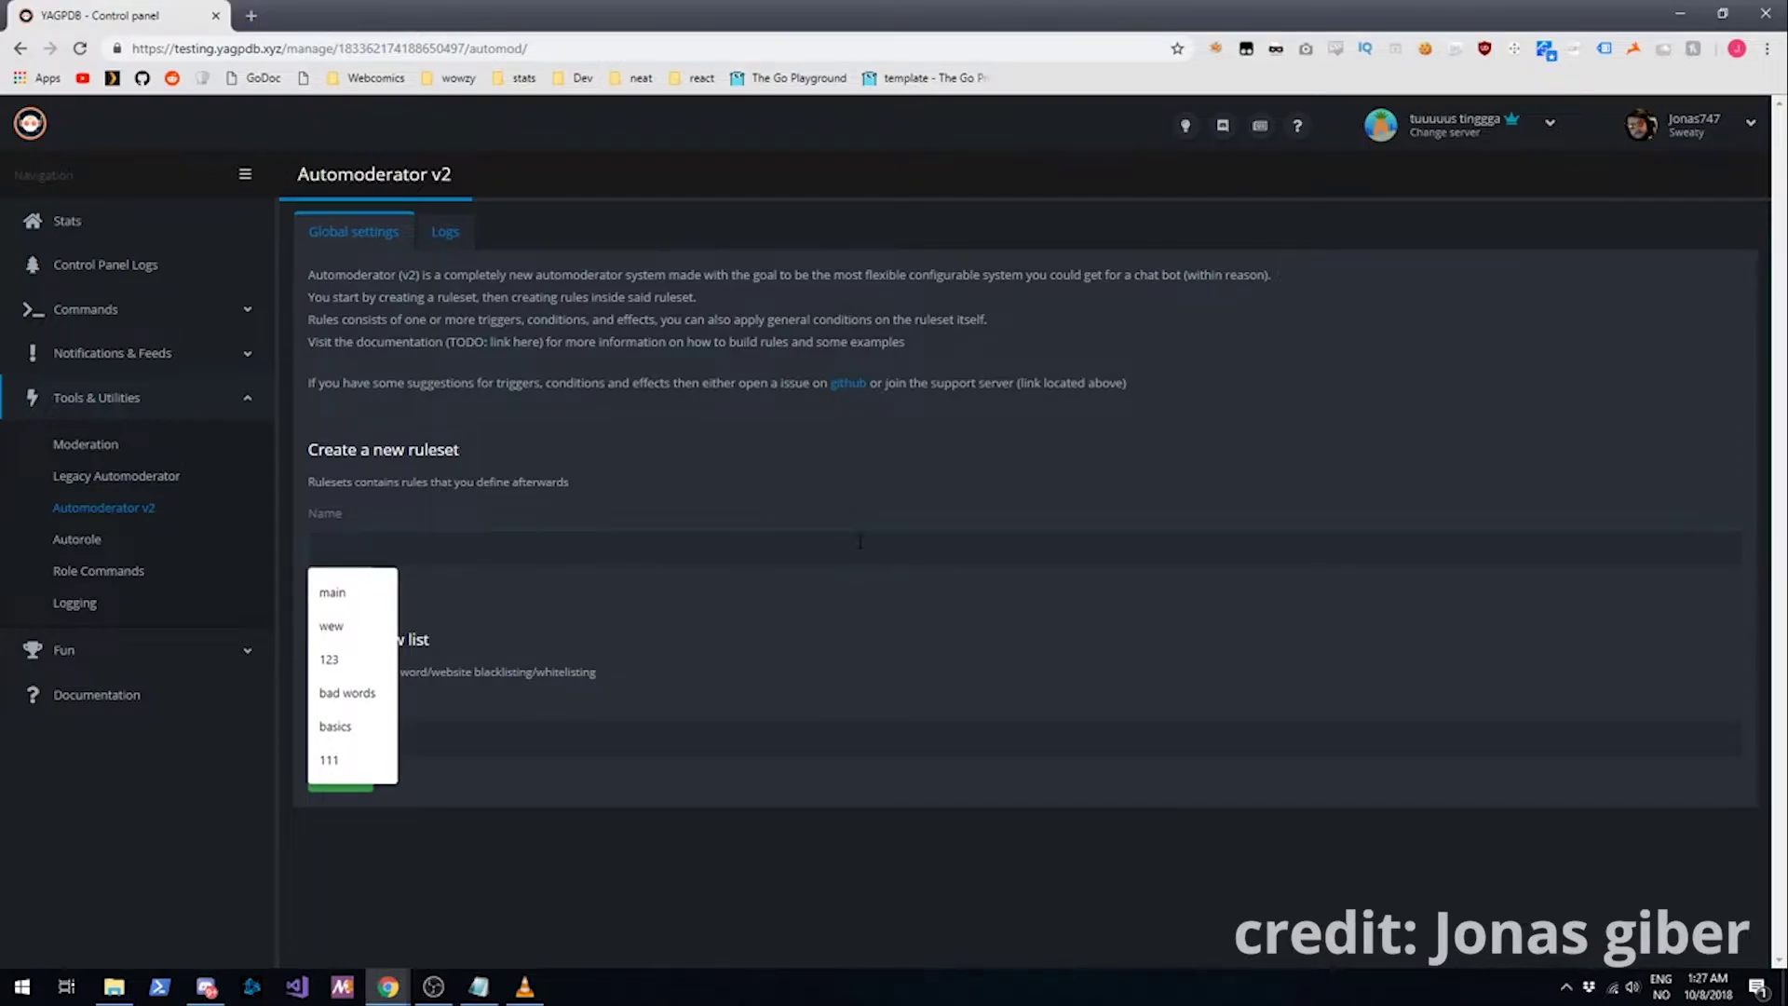
{"action": "left_click", "coordinate": [508, 615]}
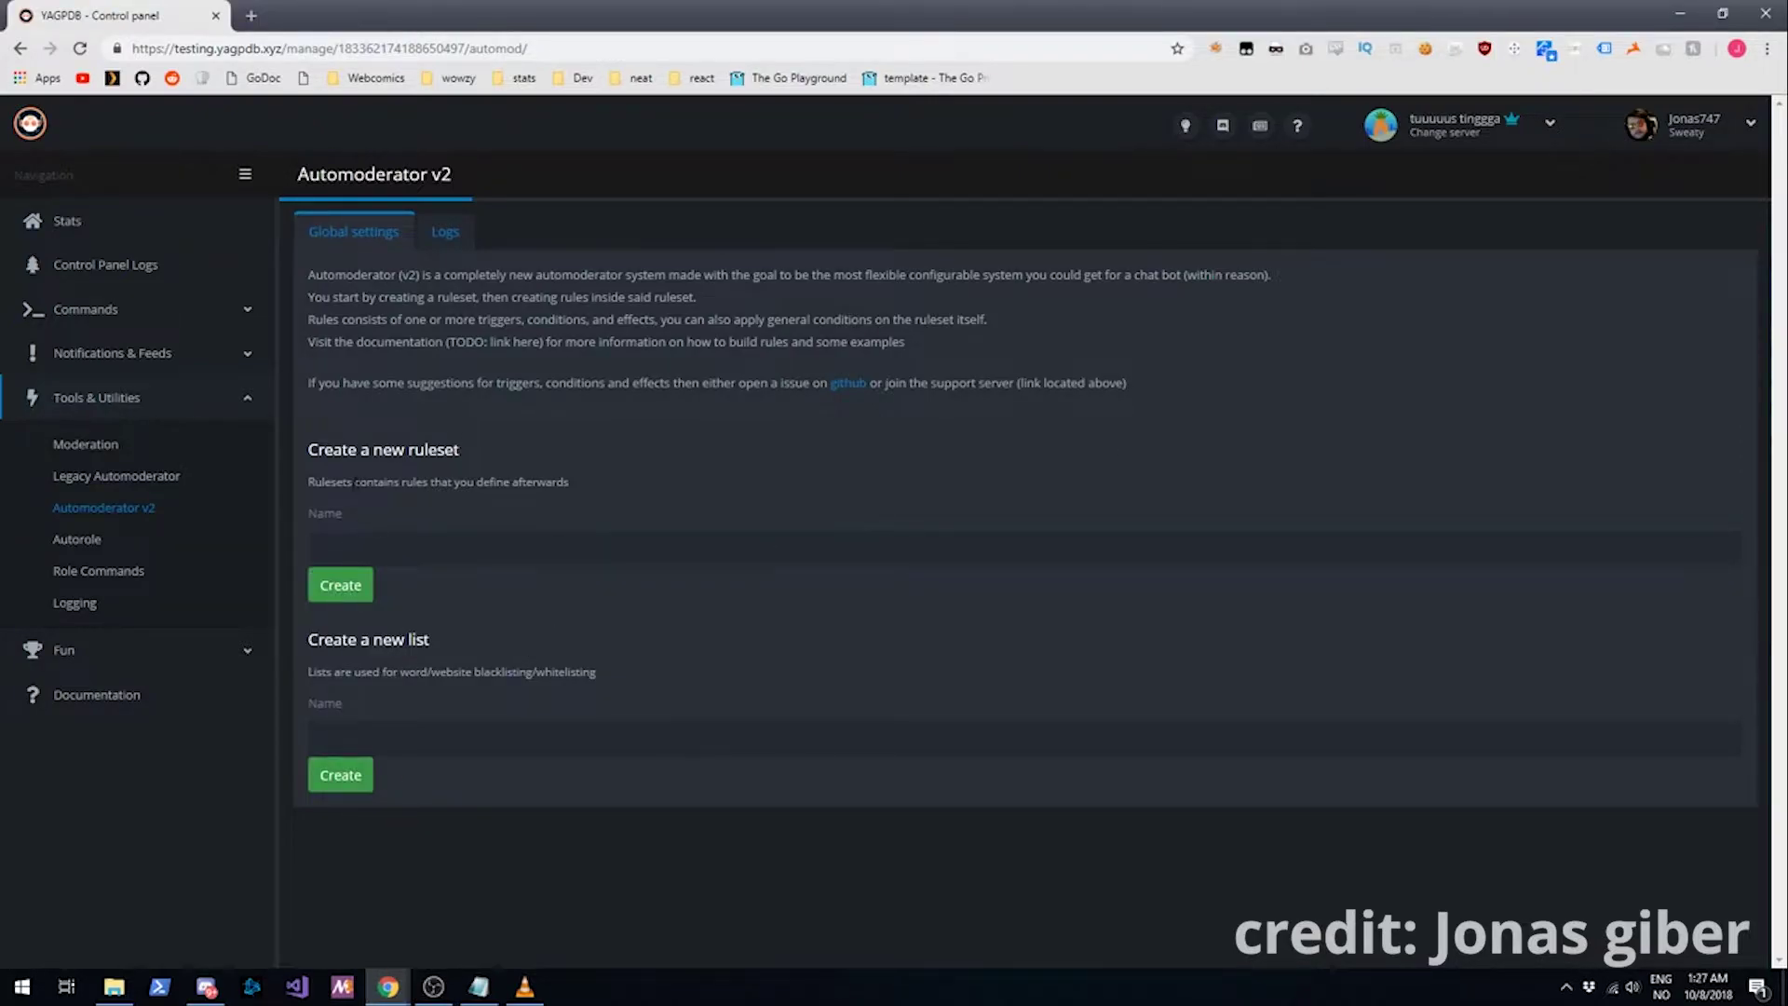
{"action": "left_click", "coordinate": [397, 546]}
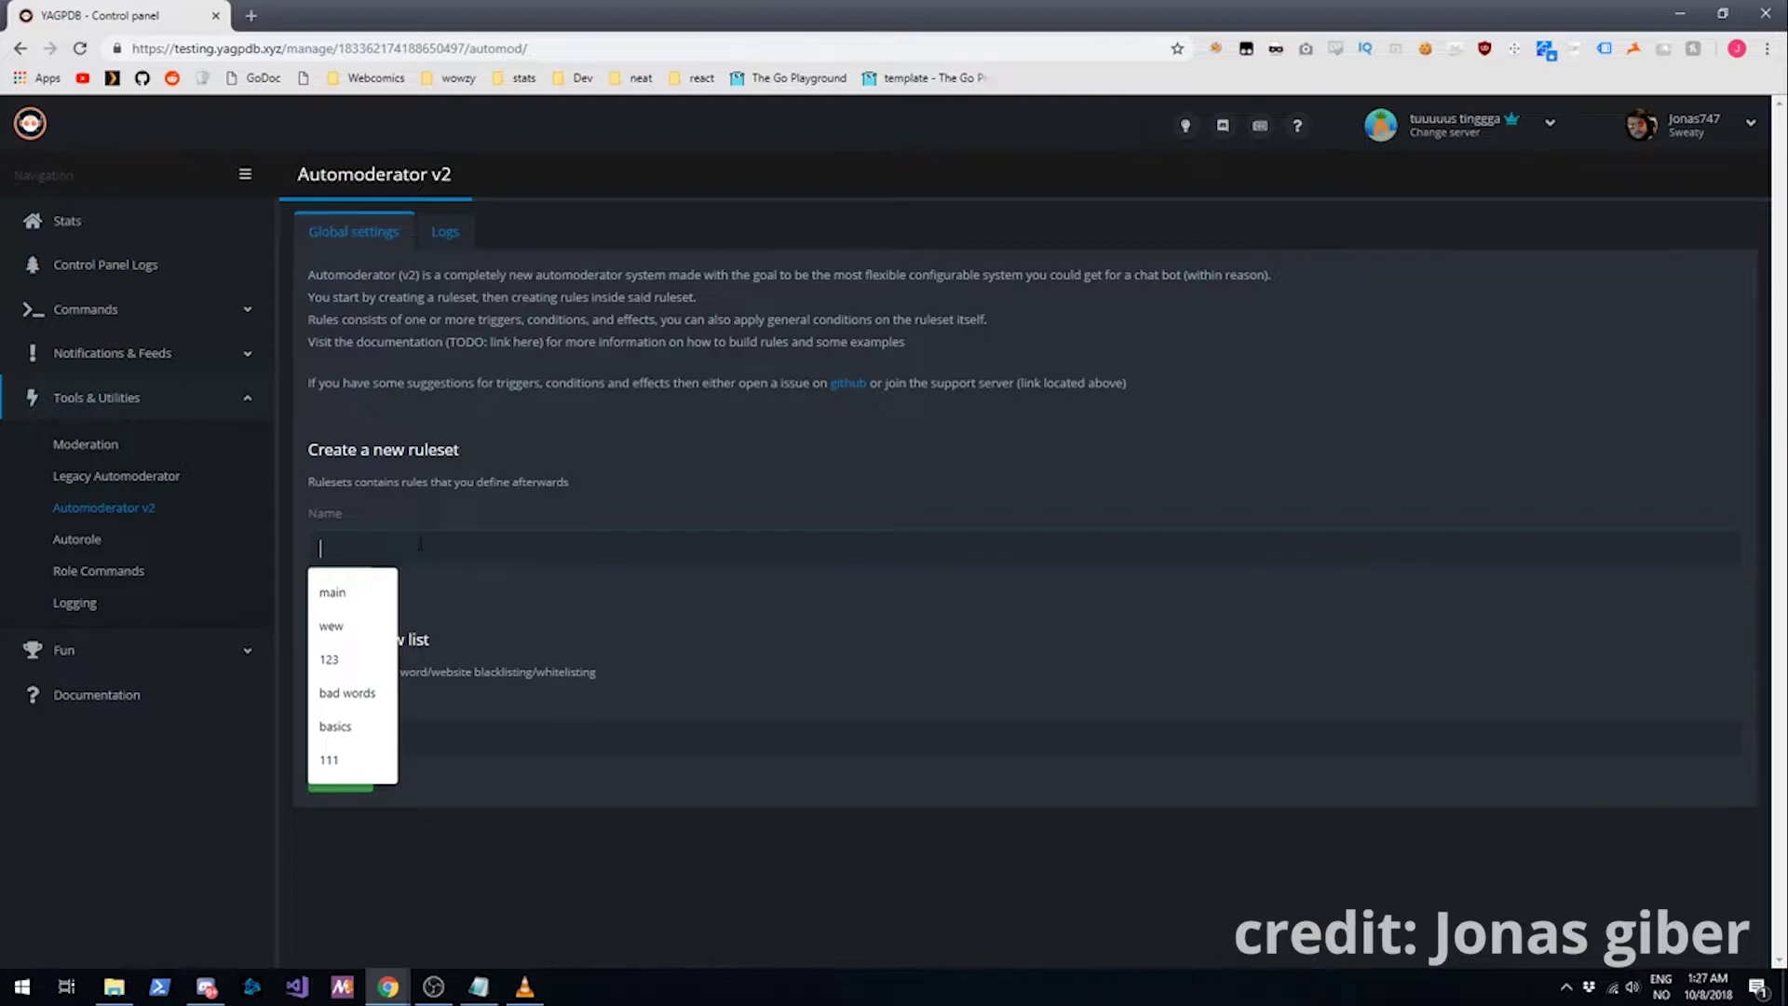
{"action": "type", "text": "main"}
{"action": "key", "text": "Return"}
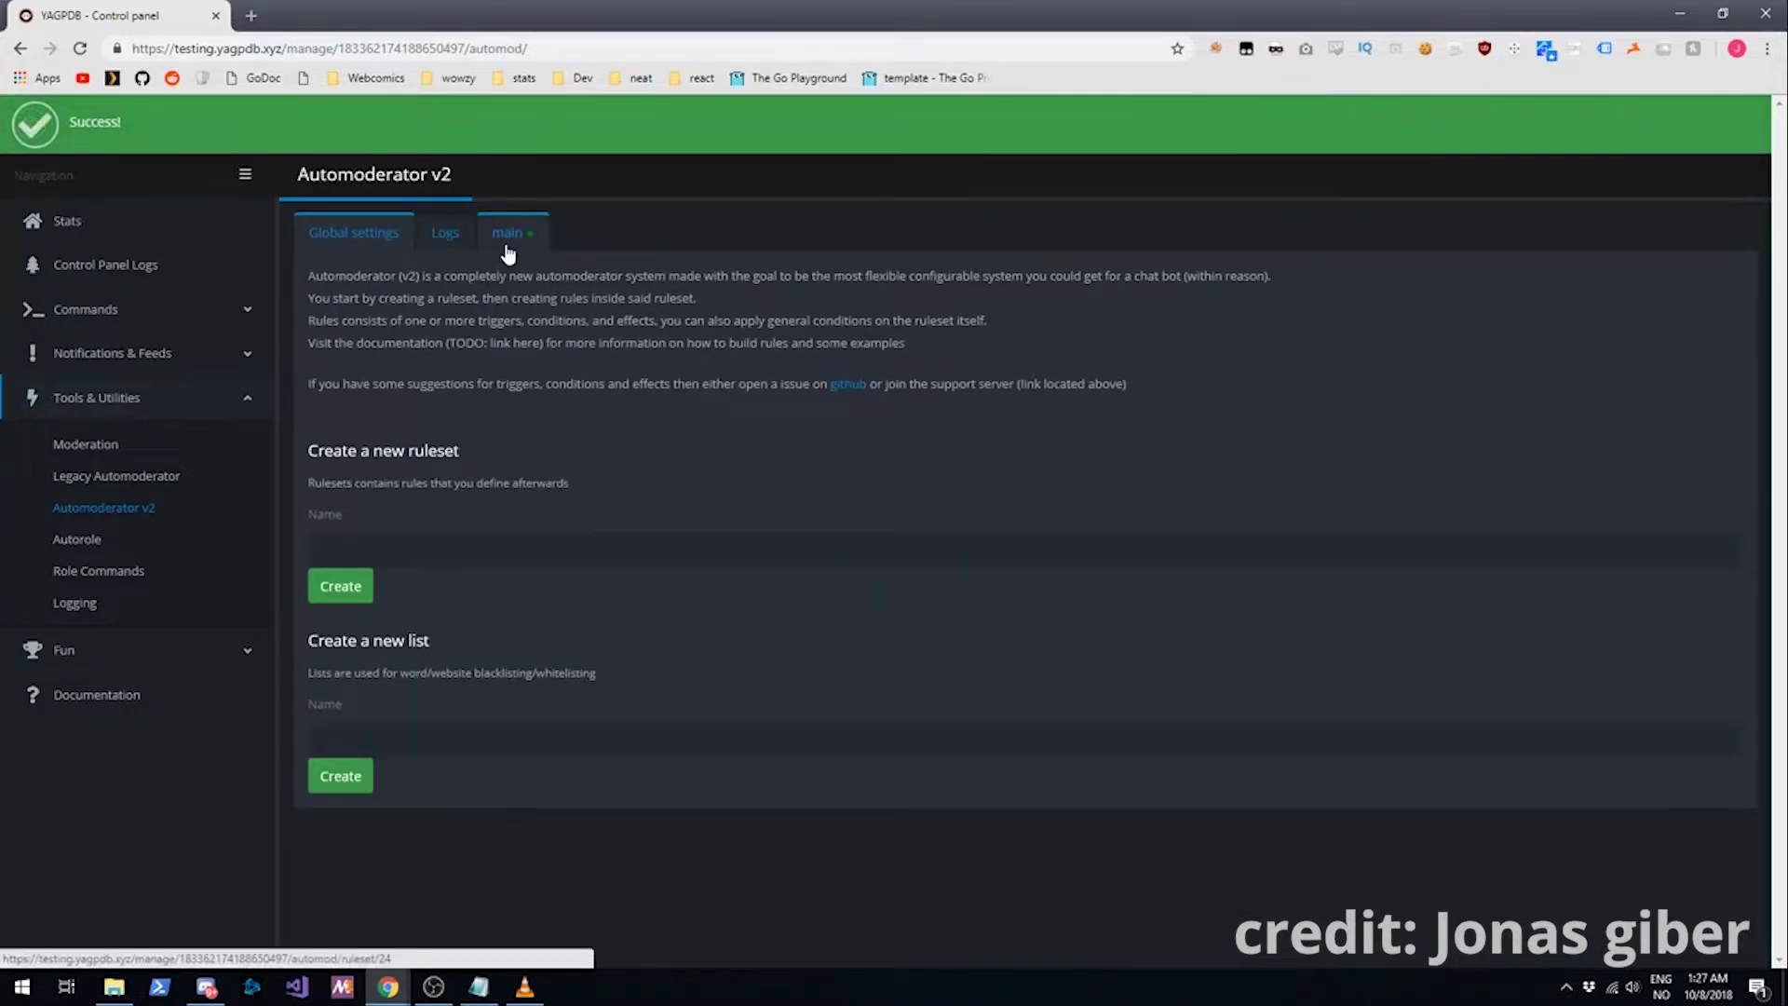
Step: Add an Ignore bots ruleset-scoped condition to the main ruleset and save the ruleset
{"action": "left_click", "coordinate": [502, 238]}
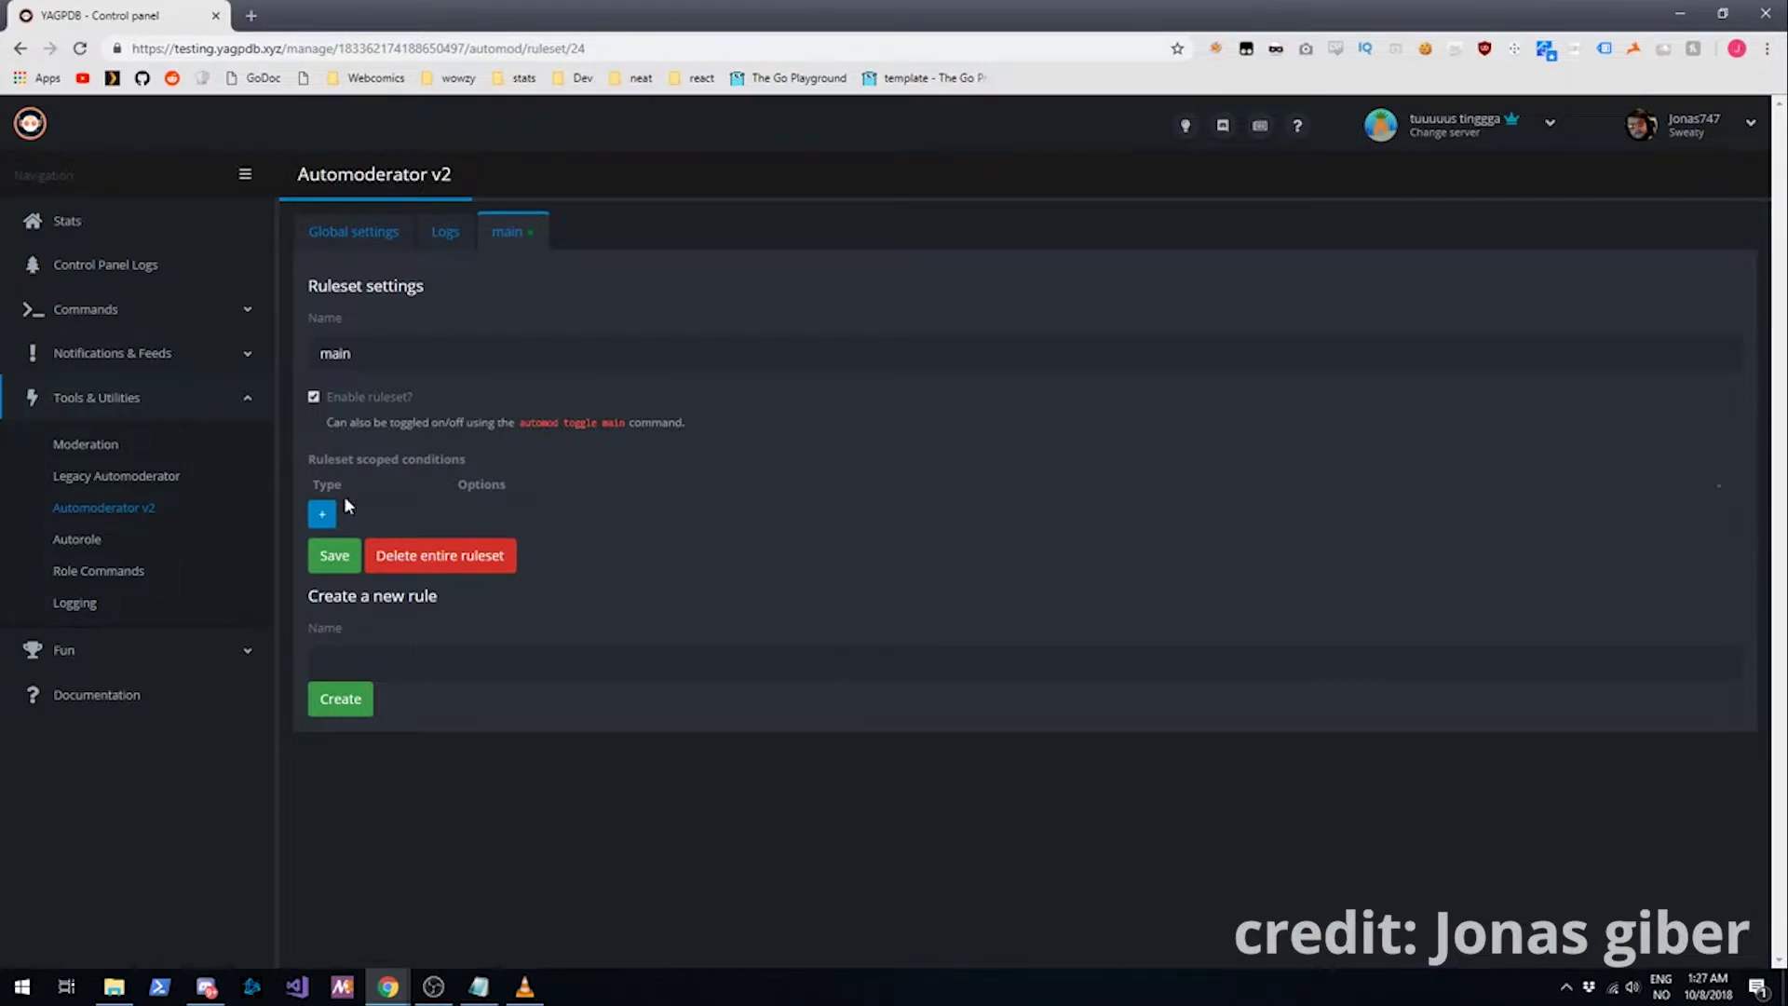
{"action": "left_click", "coordinate": [322, 515]}
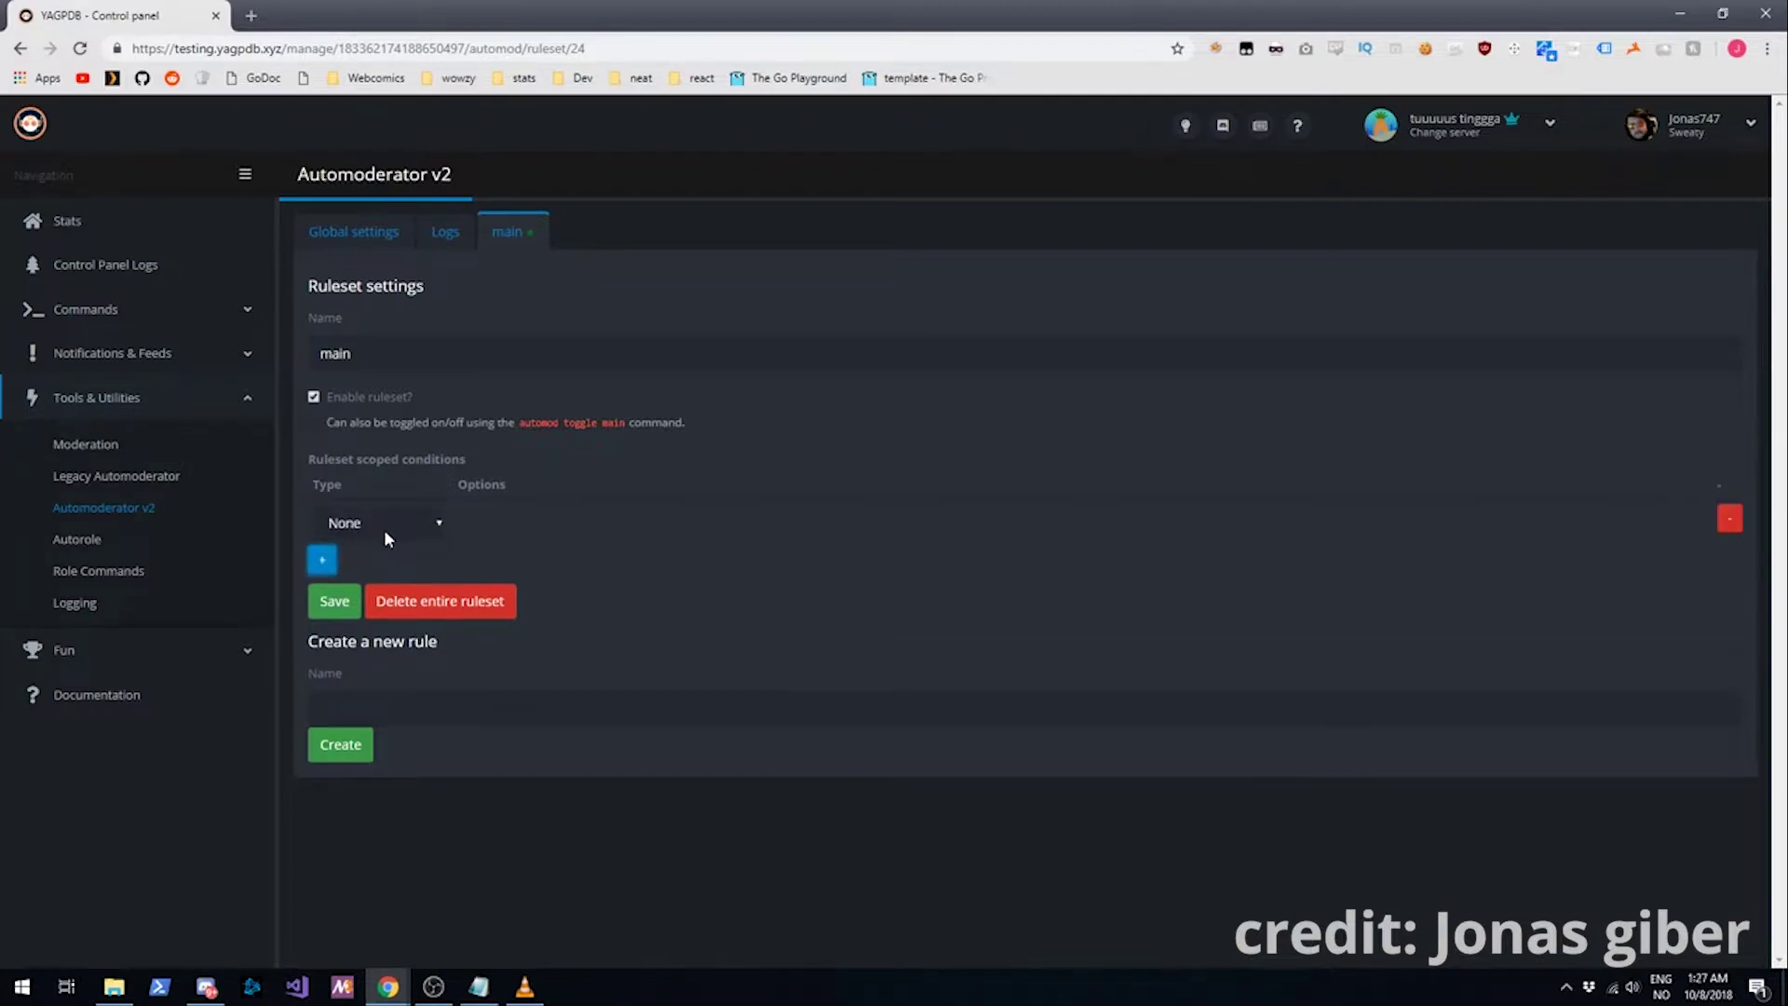
{"action": "left_click", "coordinate": [384, 524]}
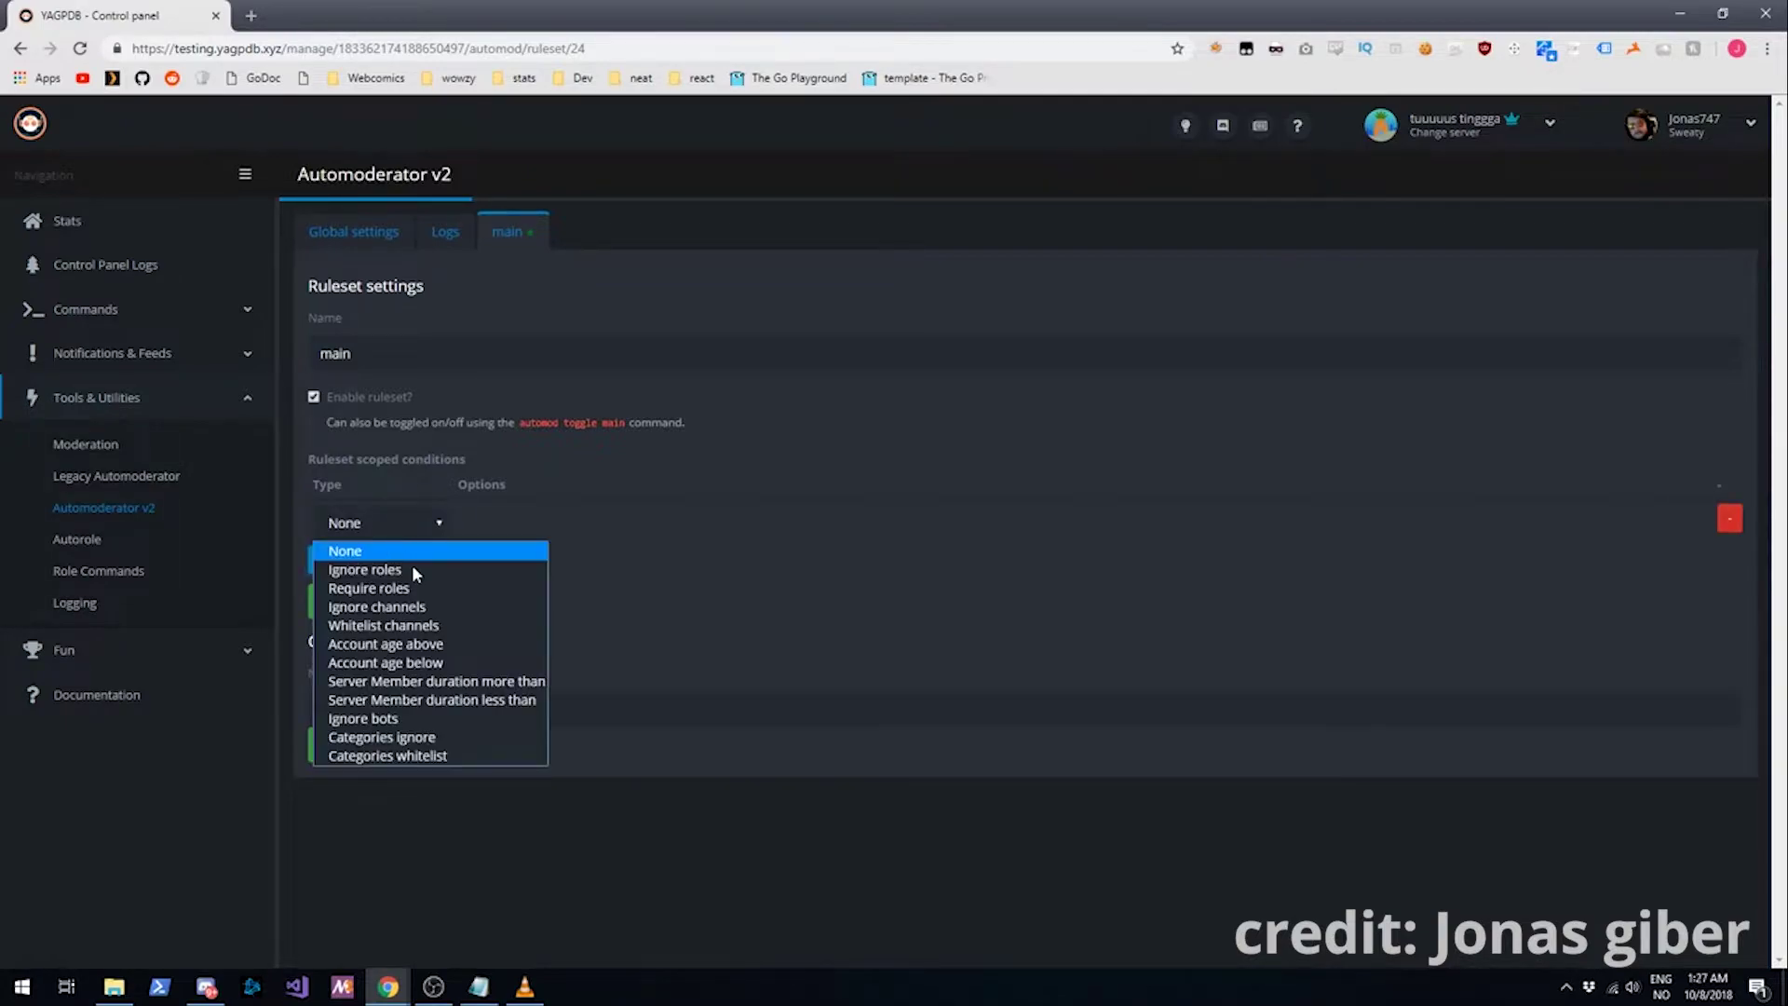
{"action": "left_click", "coordinate": [405, 723]}
{"action": "left_click", "coordinate": [350, 602]}
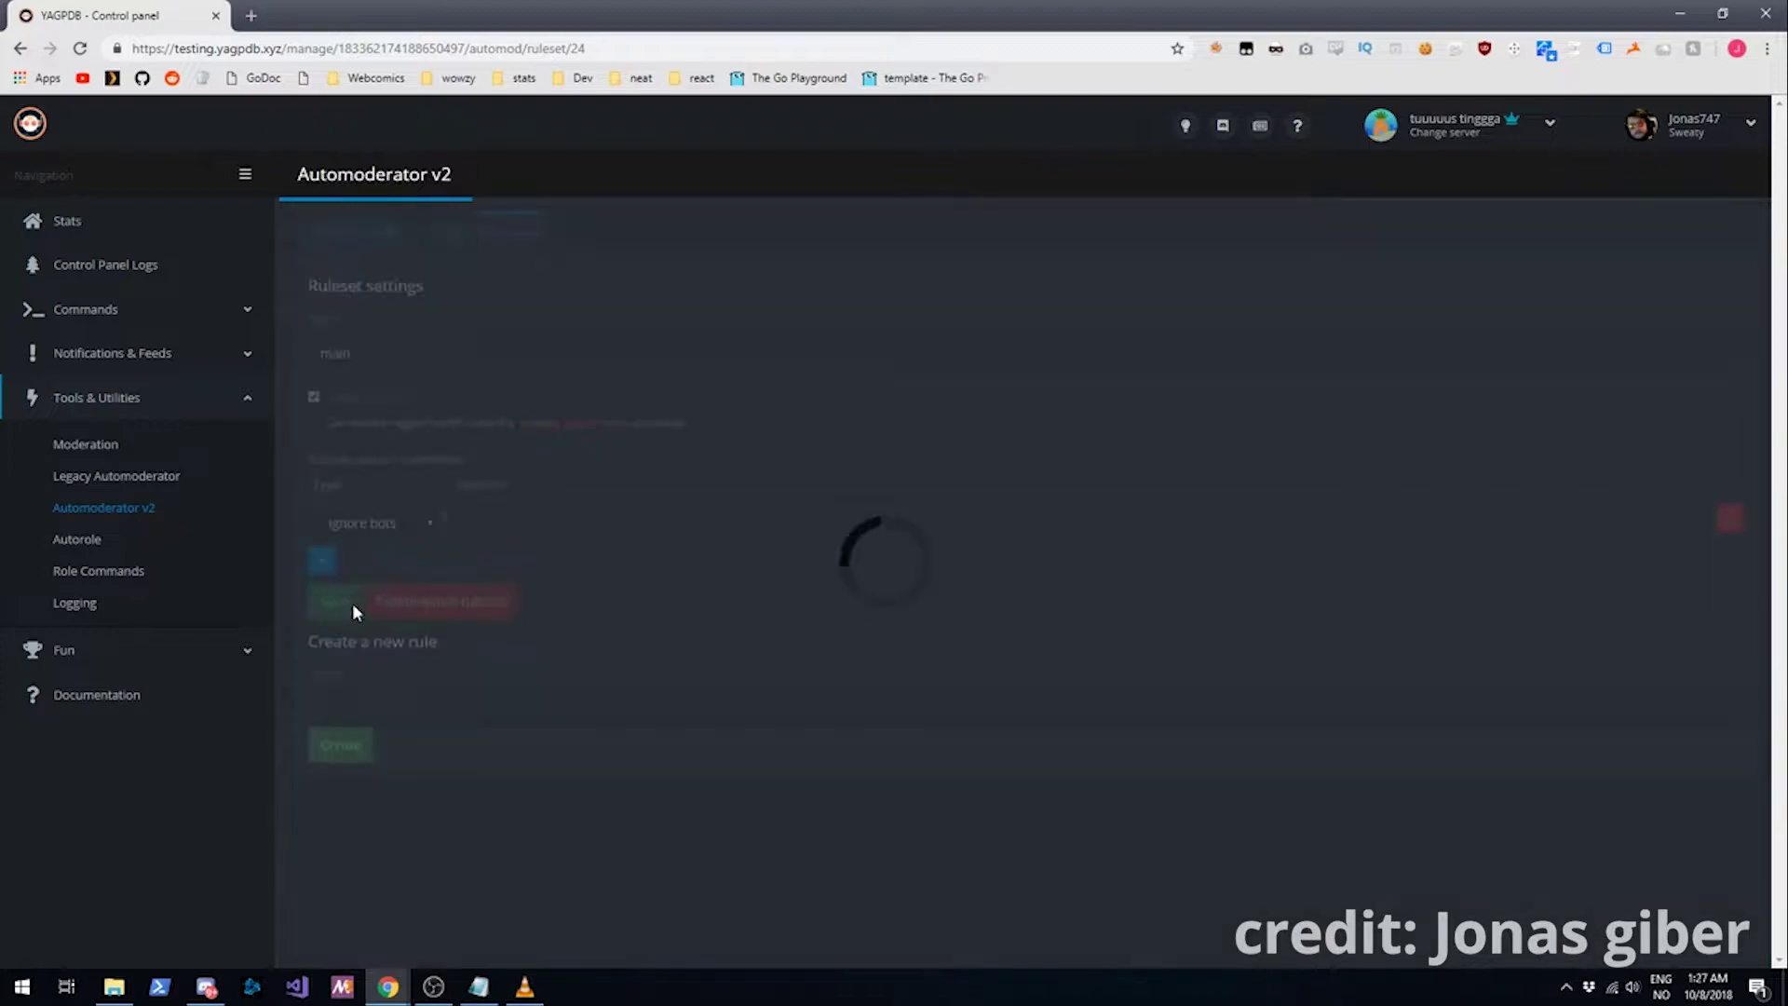
{"action": "mouse_move", "coordinate": [448, 515]}
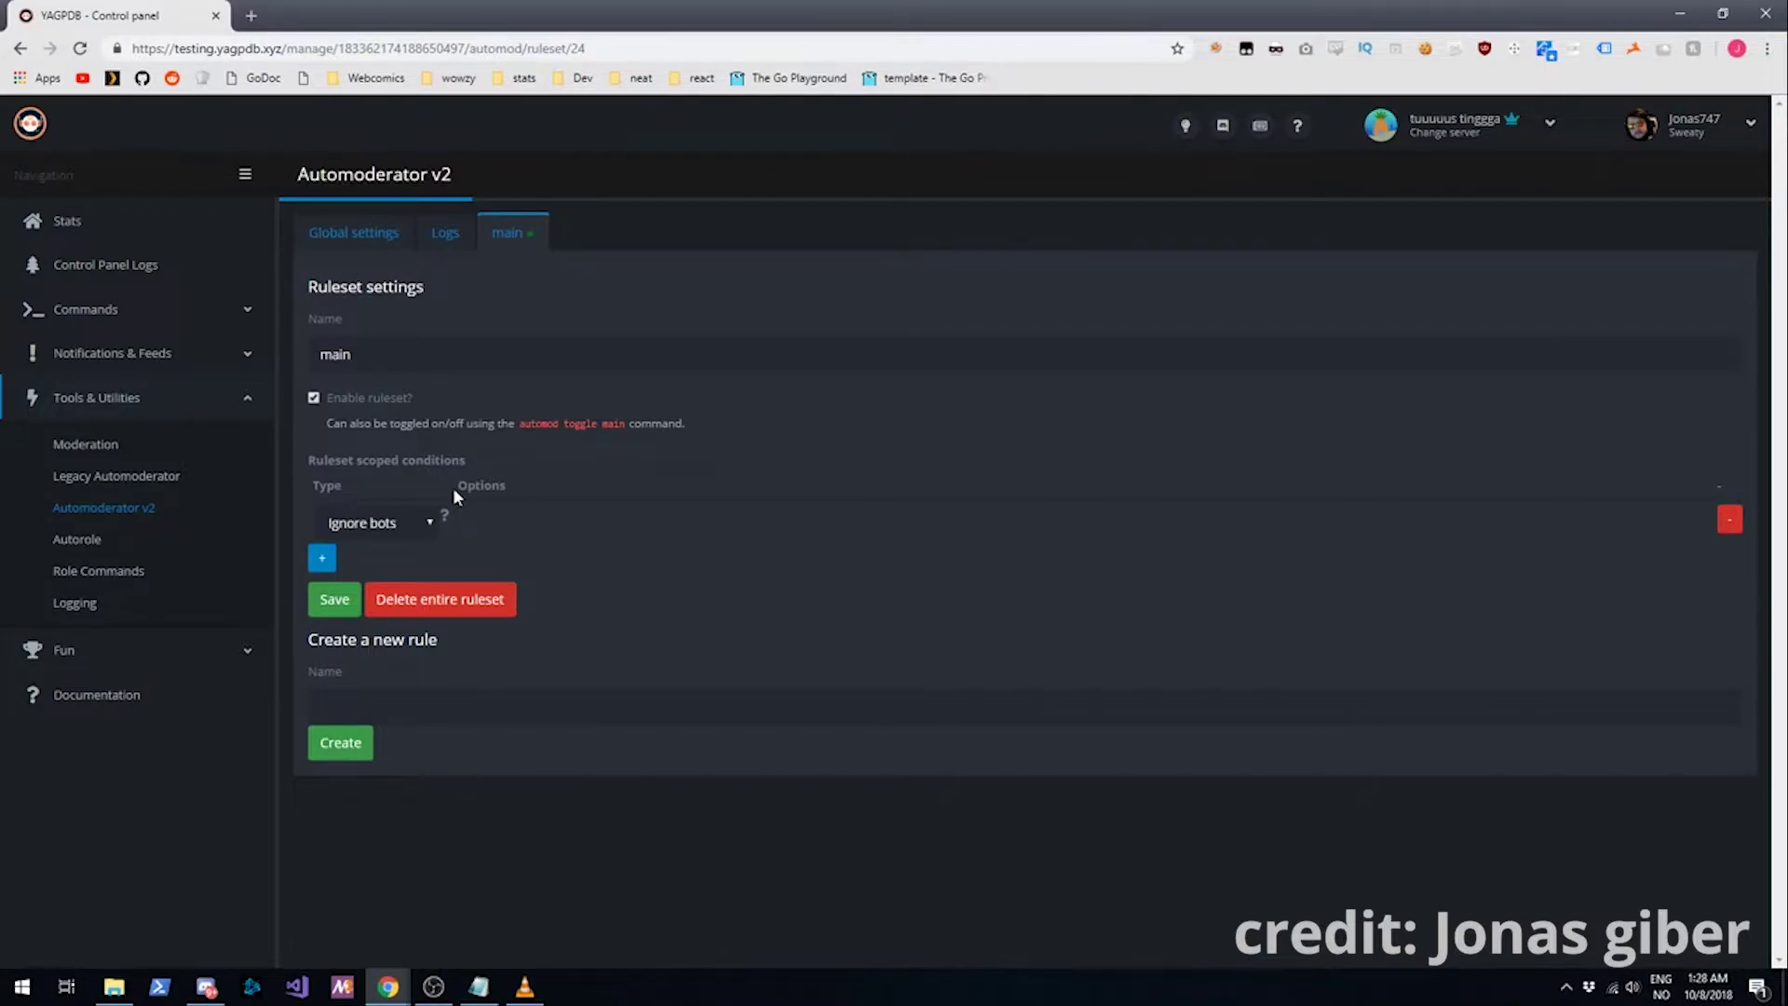
Step: Create a new rule named basics in the main ruleset
{"action": "left_click", "coordinate": [402, 719]}
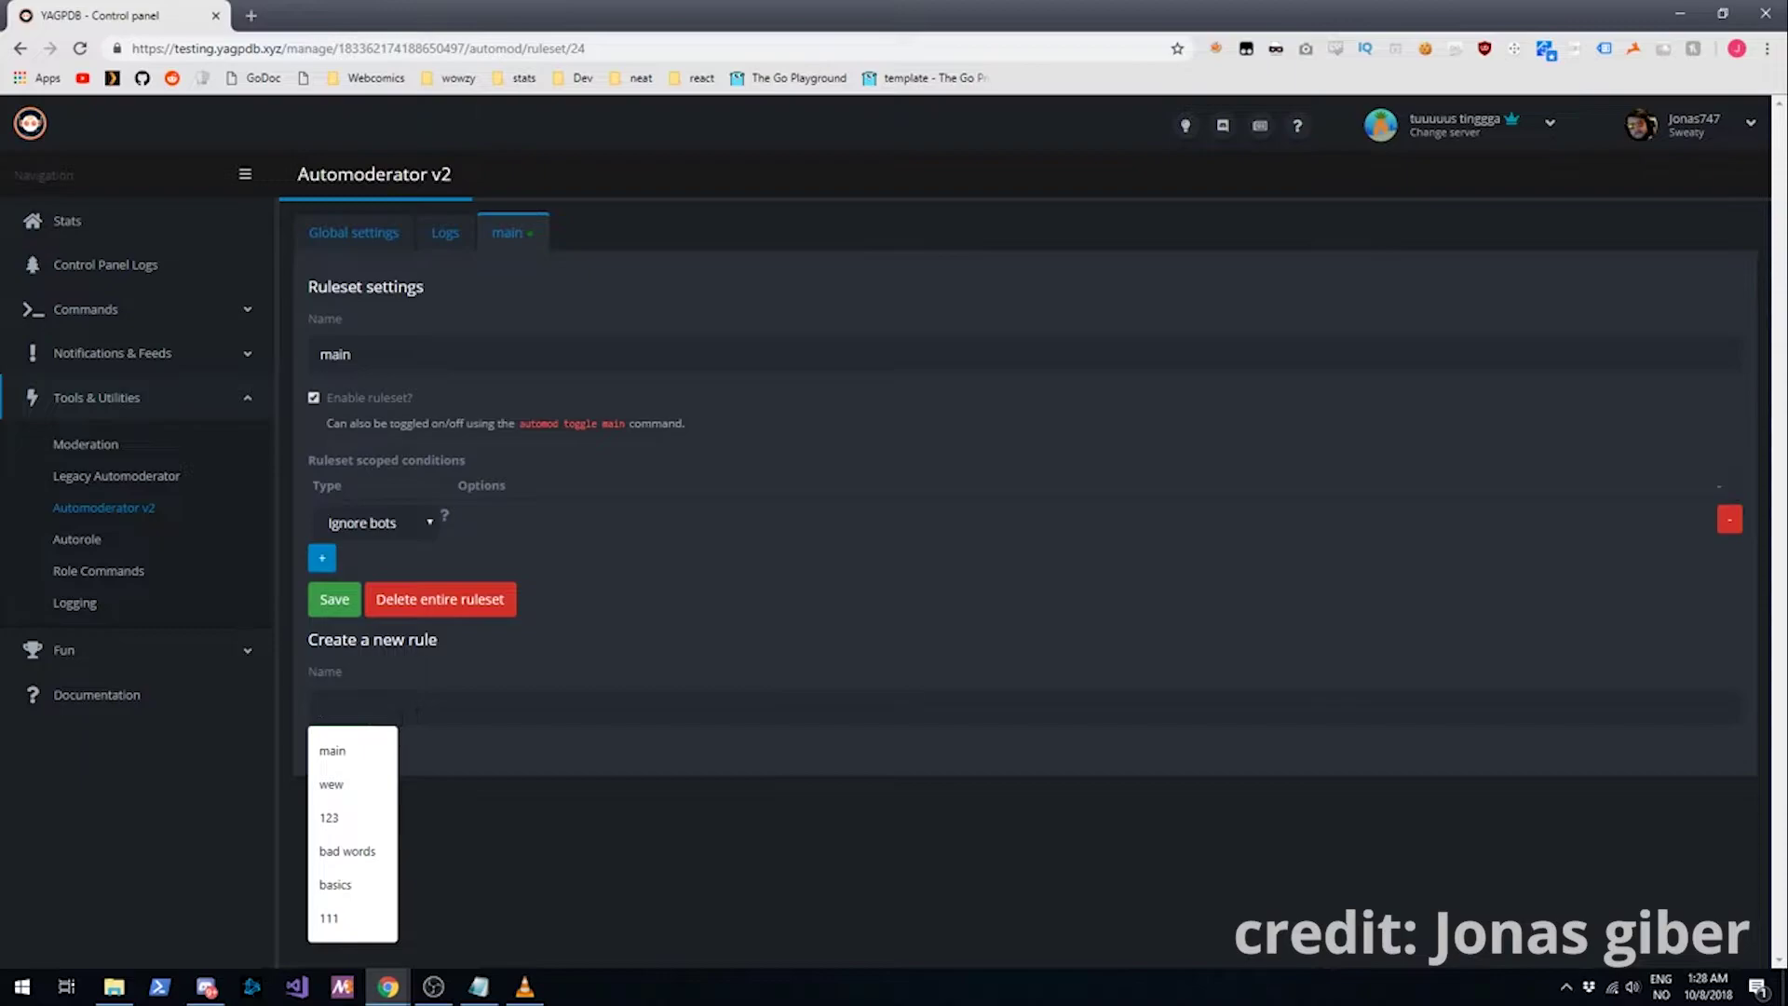
{"action": "left_click", "coordinate": [418, 711]}
{"action": "left_click", "coordinate": [511, 713]}
{"action": "type", "text": "basics"}
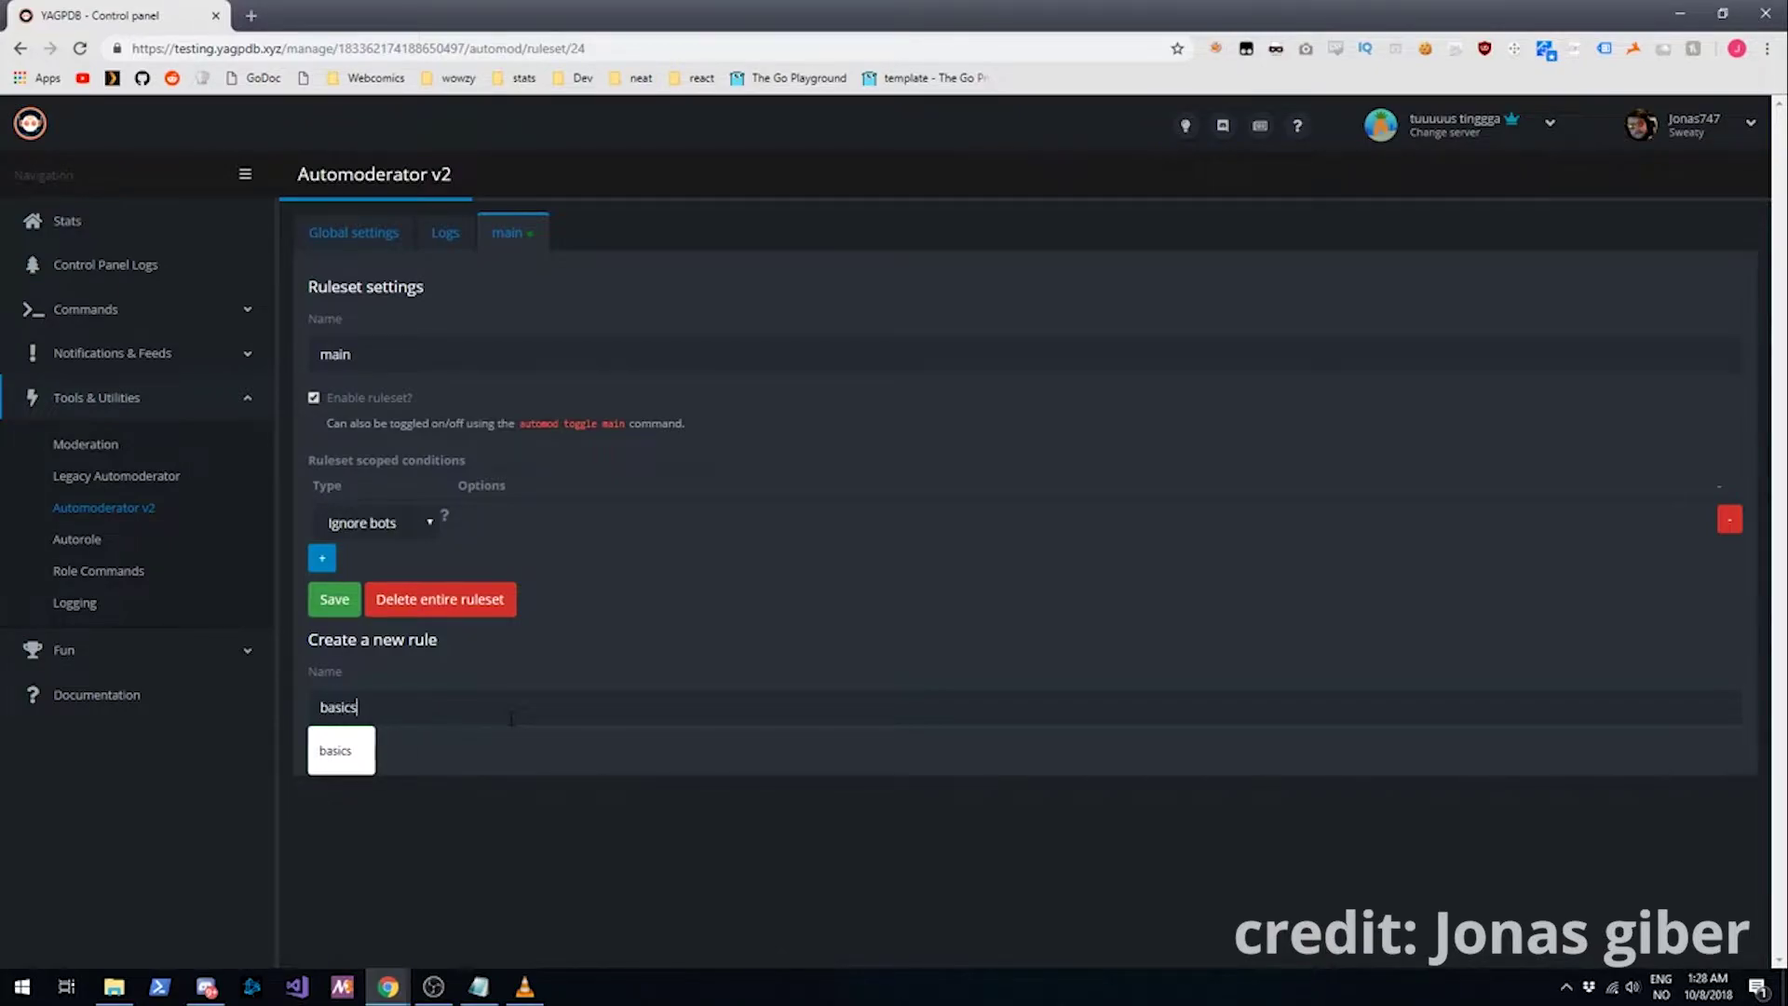
{"action": "key", "text": "Return"}
Step: Try a Categories ignore condition on the basics rule, check its category choices, and remove the condition
{"action": "scroll", "coordinate": [495, 695], "scroll_direction": "down", "scroll_amount": 3}
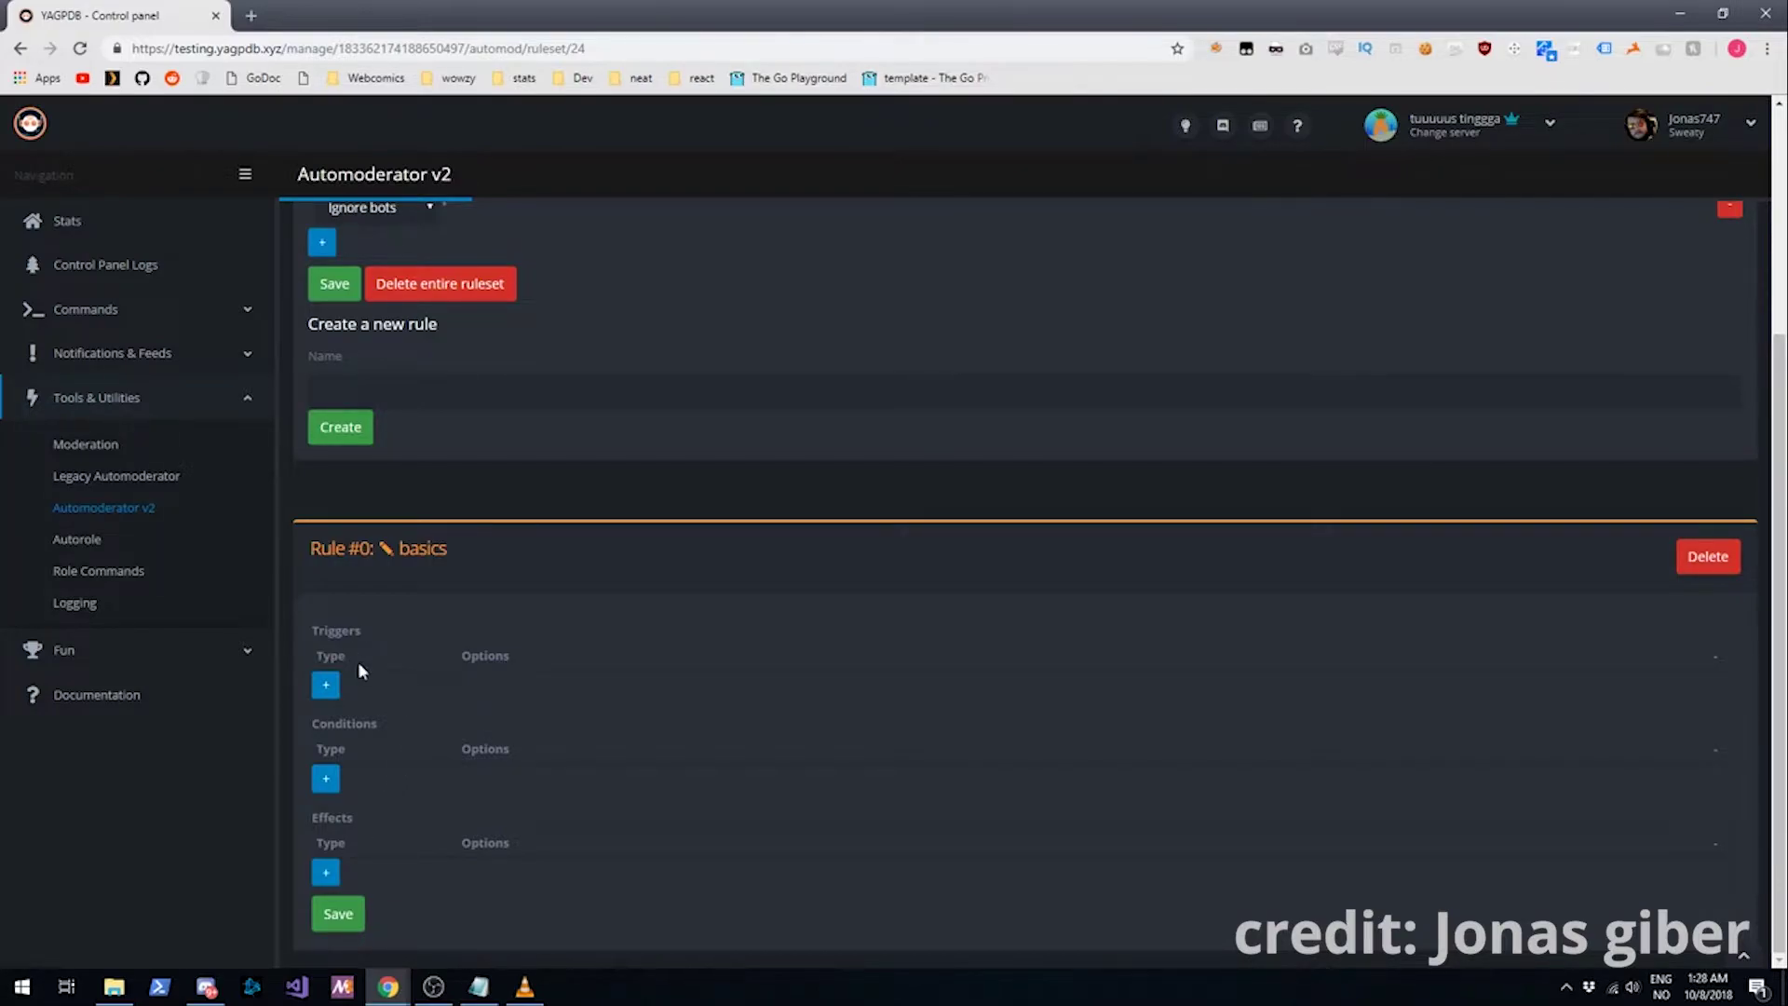
{"action": "left_click", "coordinate": [325, 778]}
{"action": "left_click", "coordinate": [354, 787]}
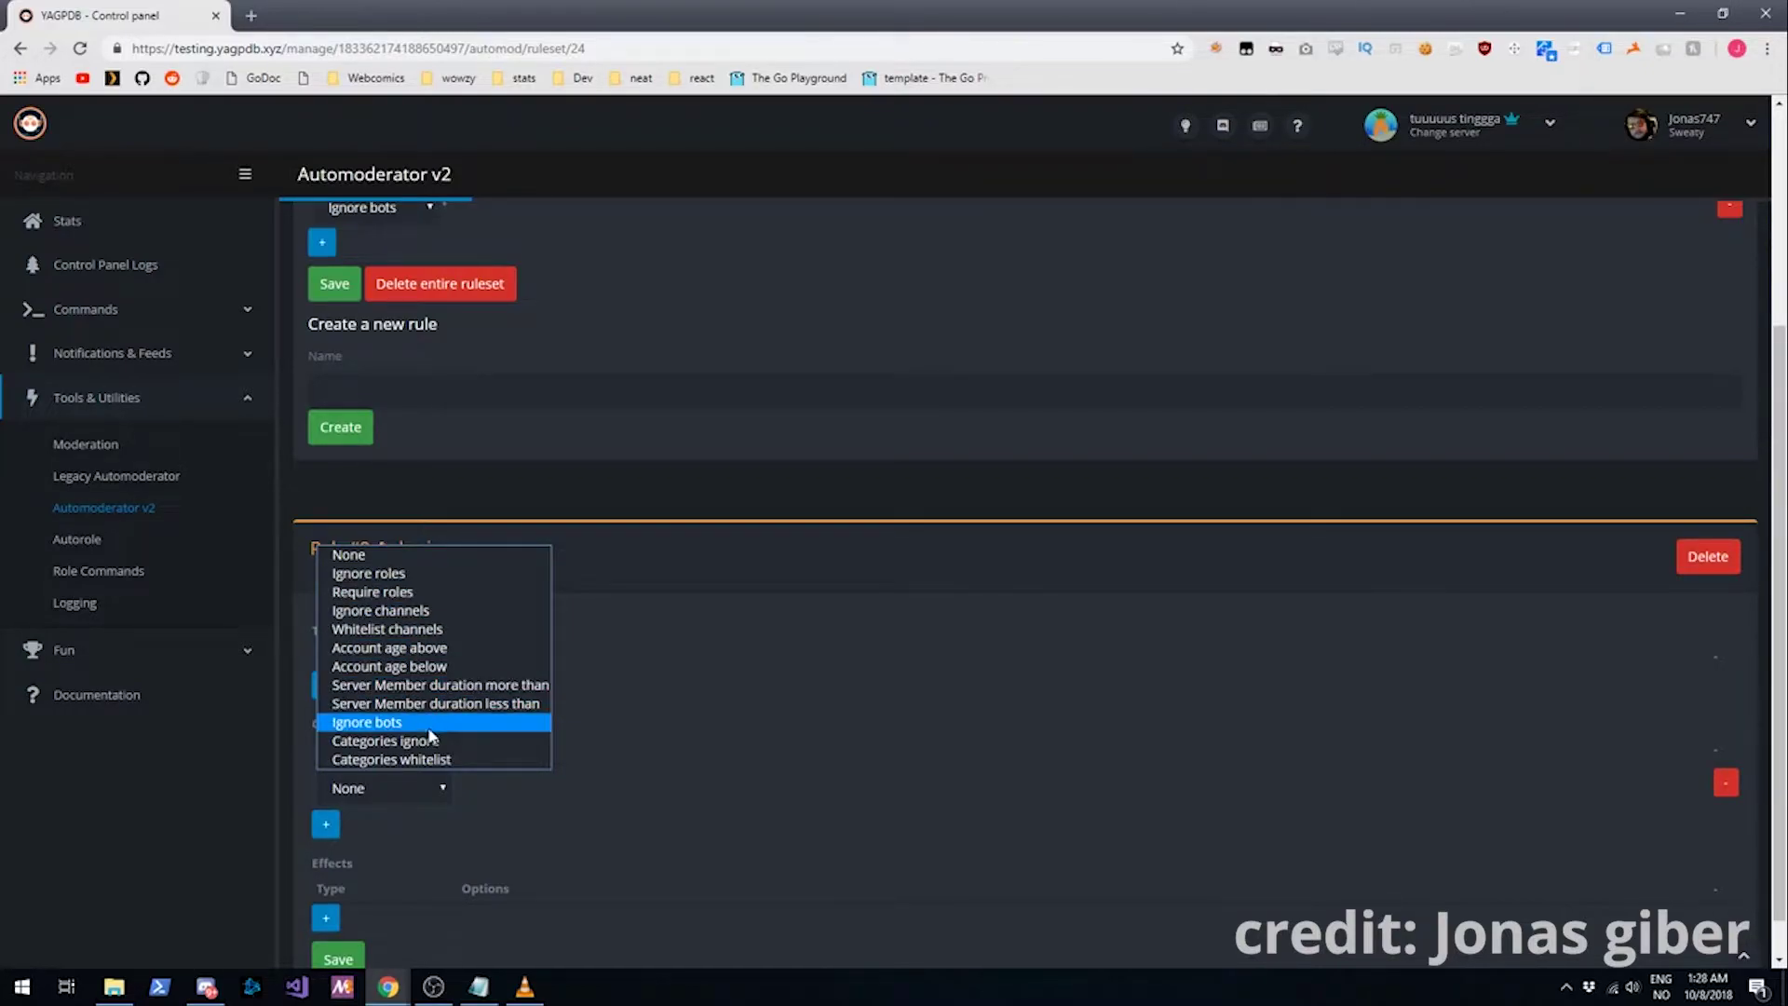
{"action": "left_click", "coordinate": [759, 738]}
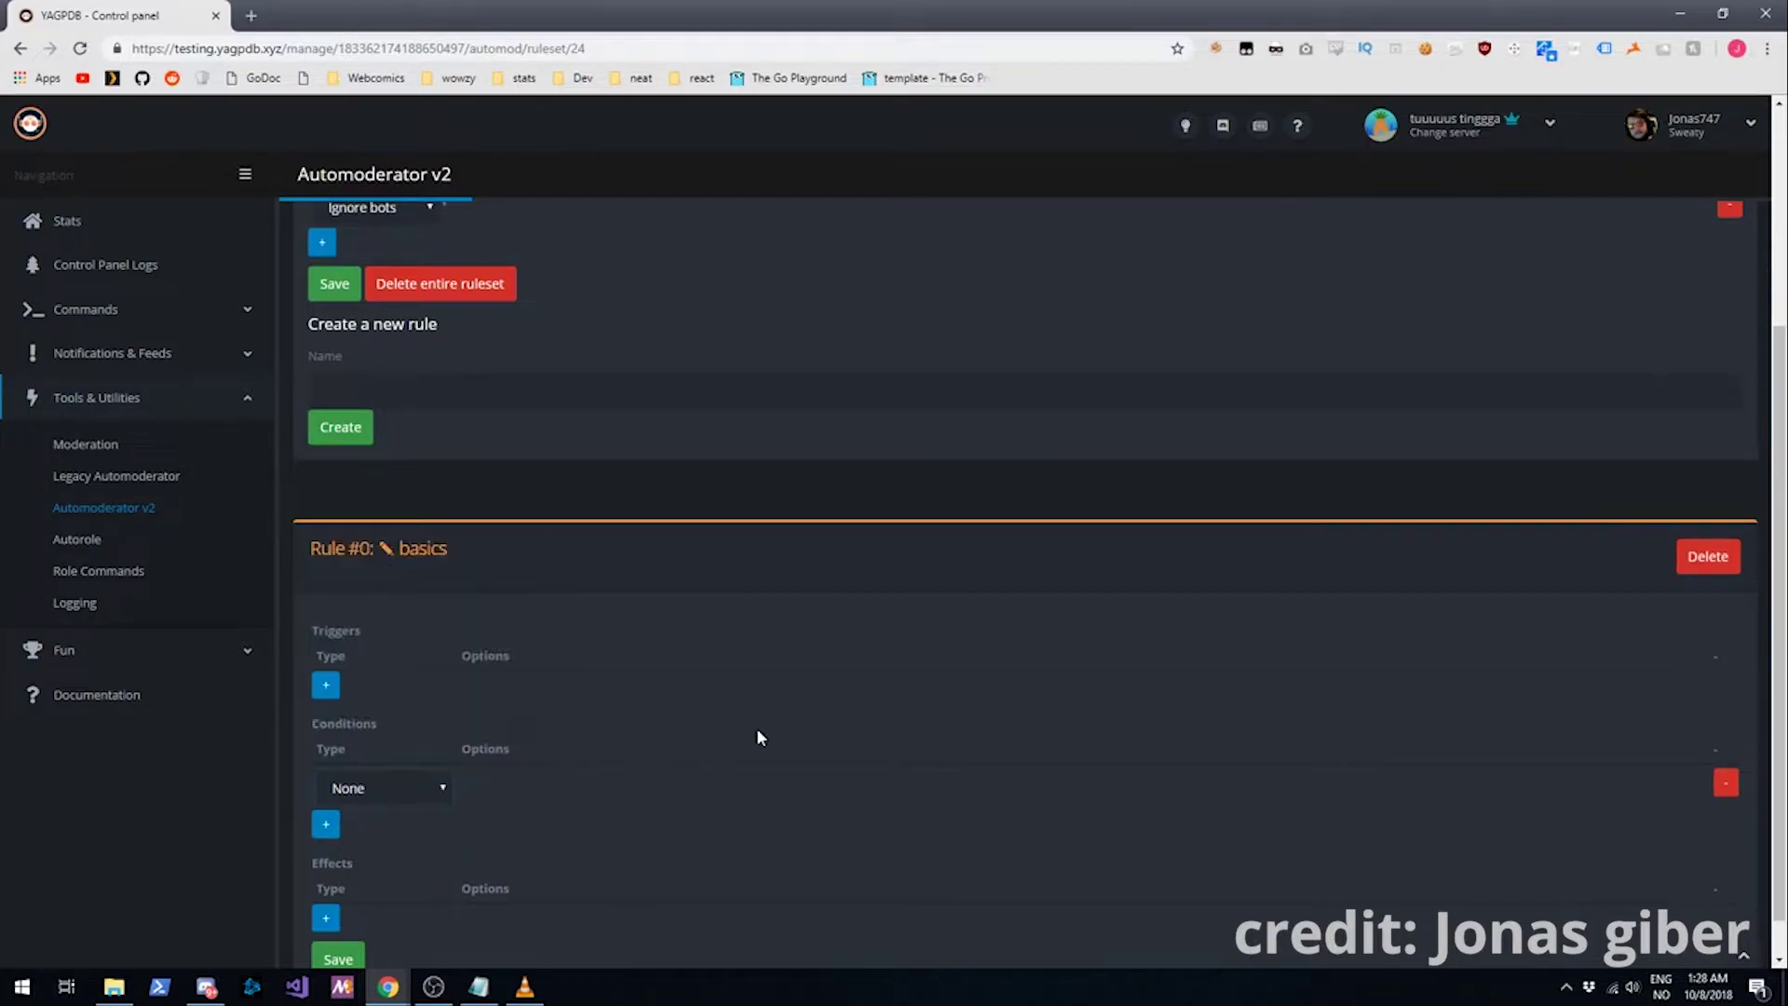
{"action": "left_click", "coordinate": [438, 782]}
{"action": "left_click", "coordinate": [382, 739]}
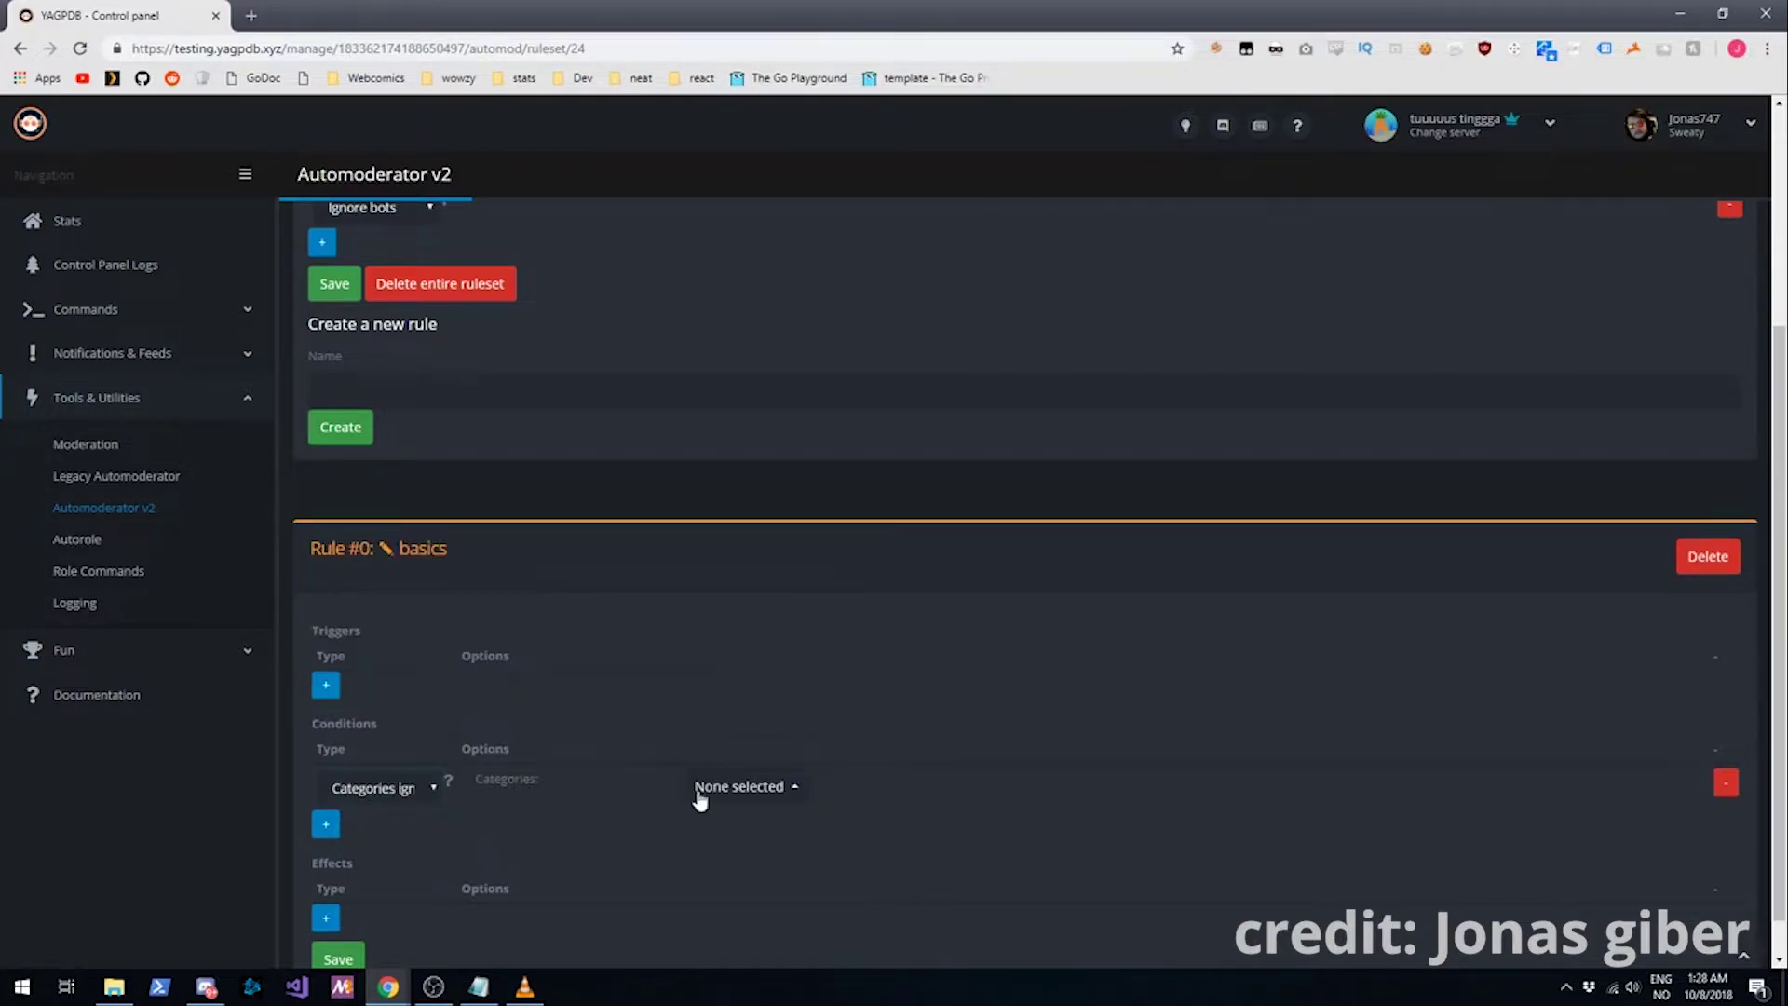
{"action": "left_click", "coordinate": [700, 793]}
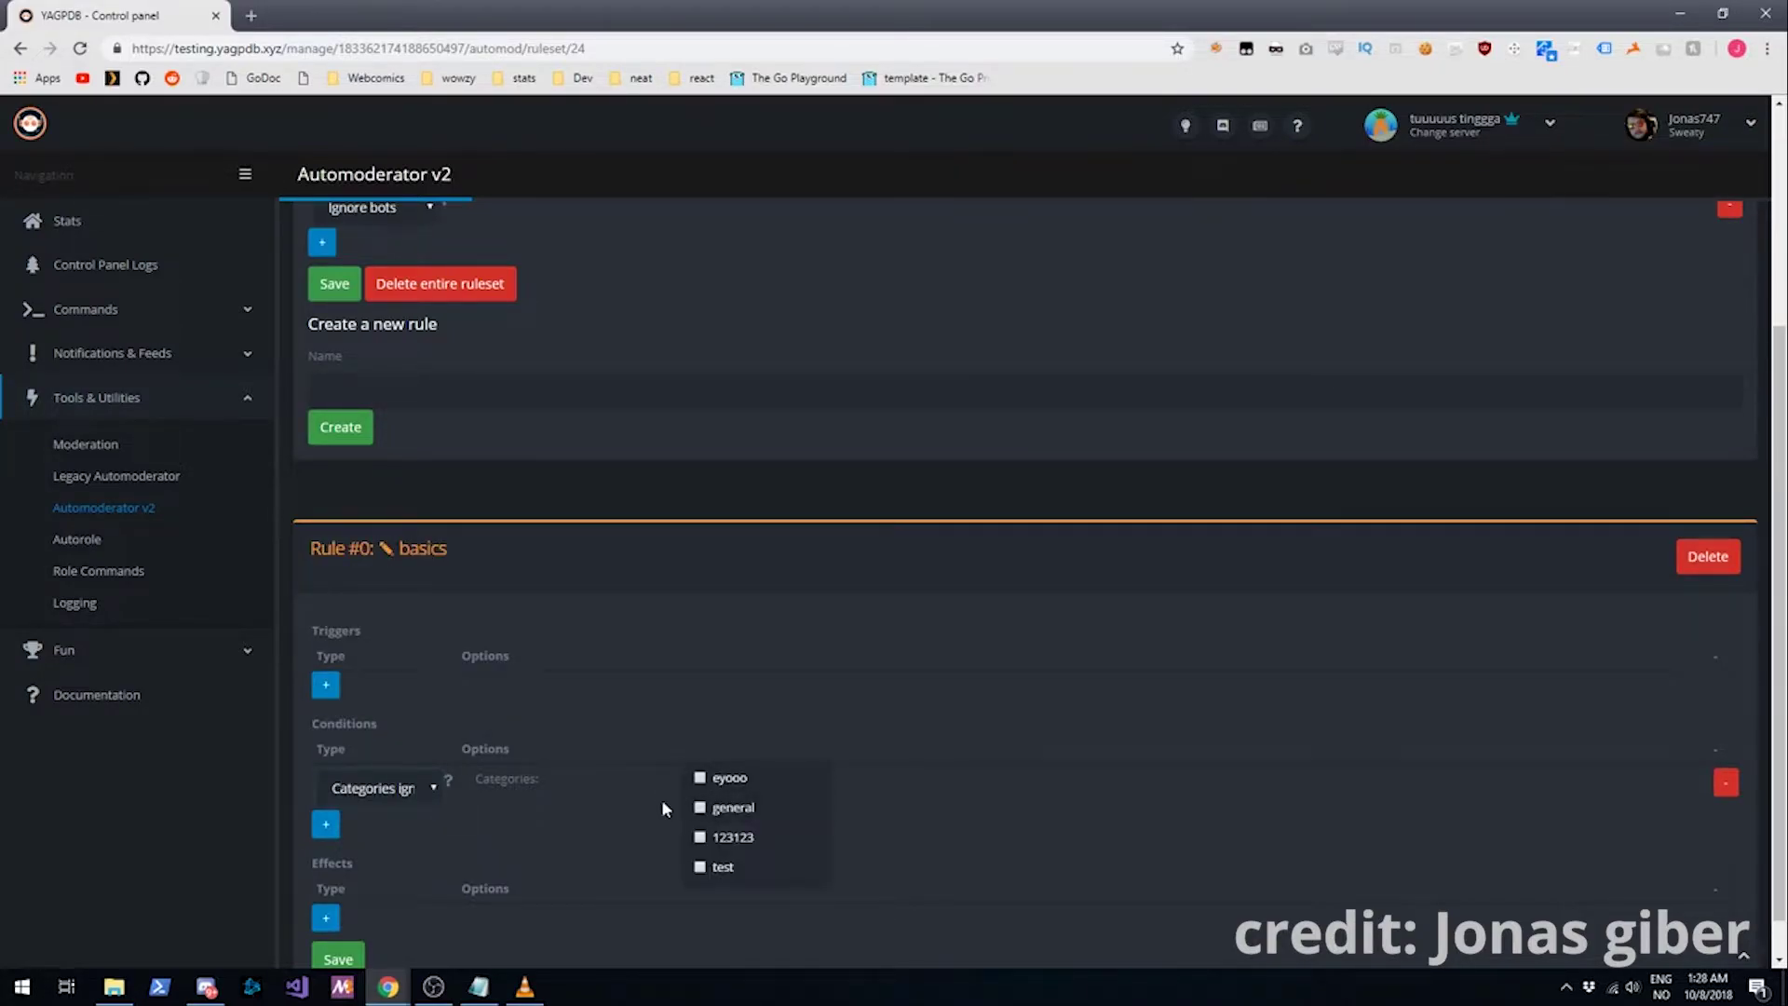
{"action": "left_click", "coordinate": [1725, 782]}
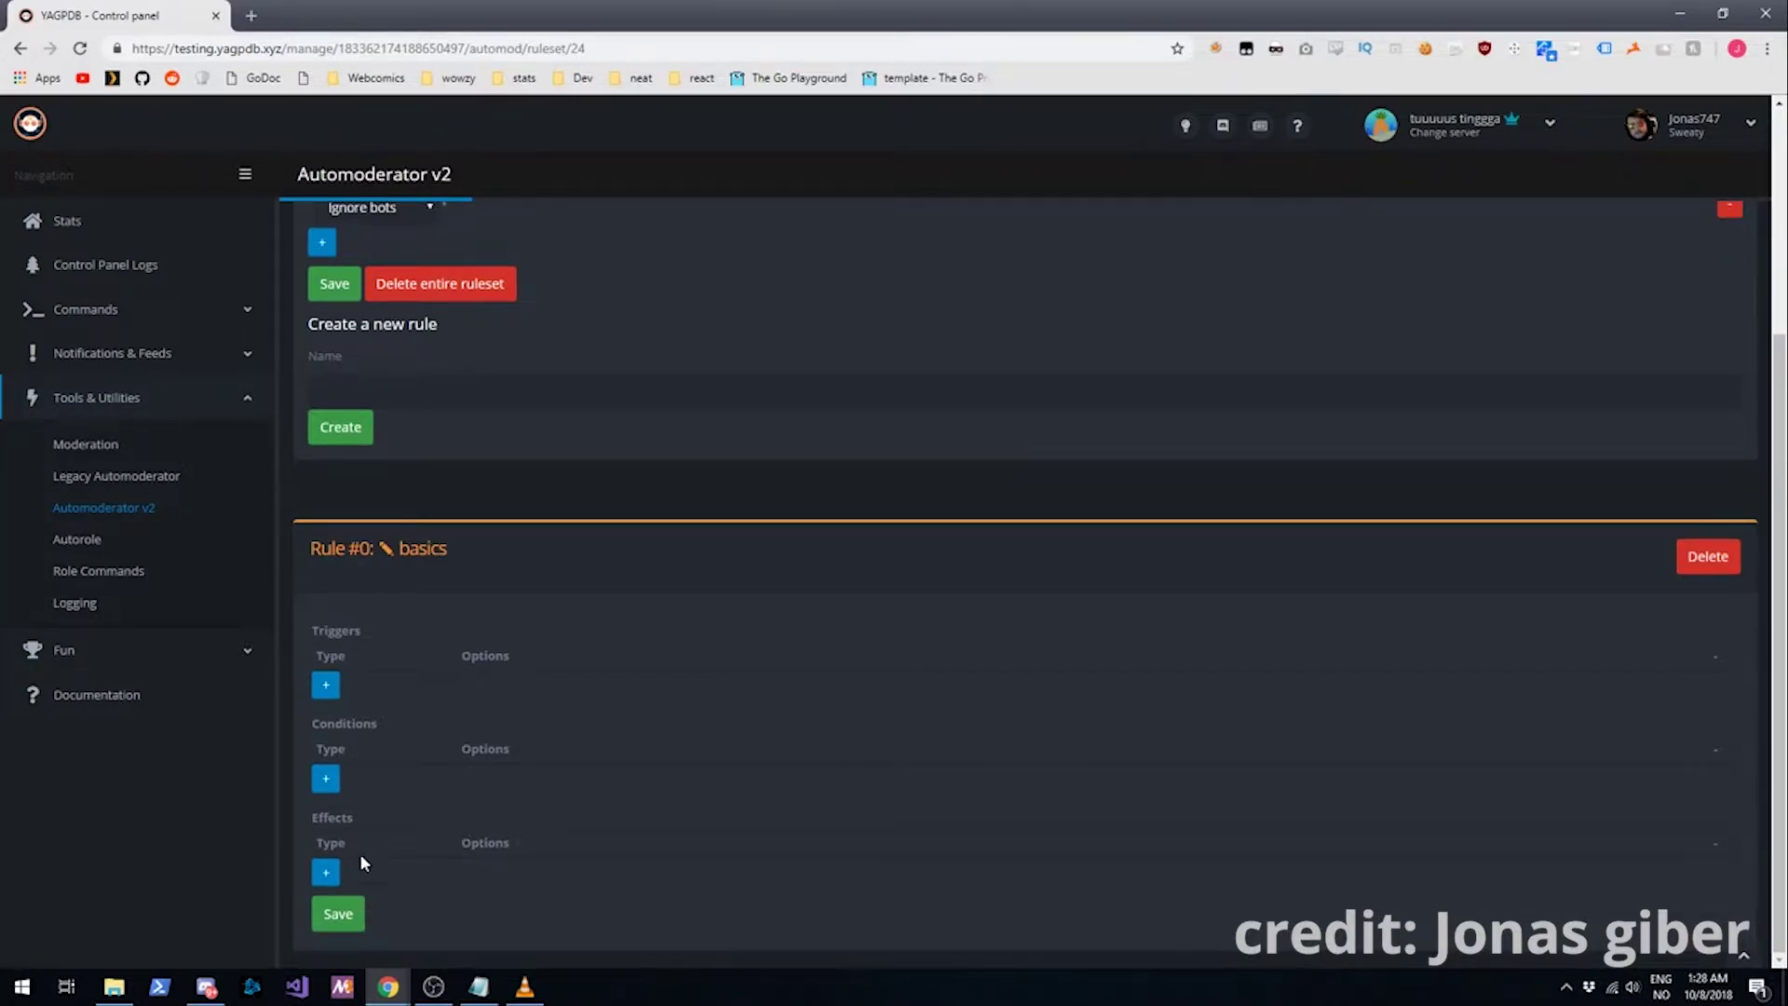
Step: Add Server invites and Google flagged bad links as triggers for the basics rule
{"action": "left_click", "coordinate": [326, 687]}
{"action": "left_click", "coordinate": [376, 704]}
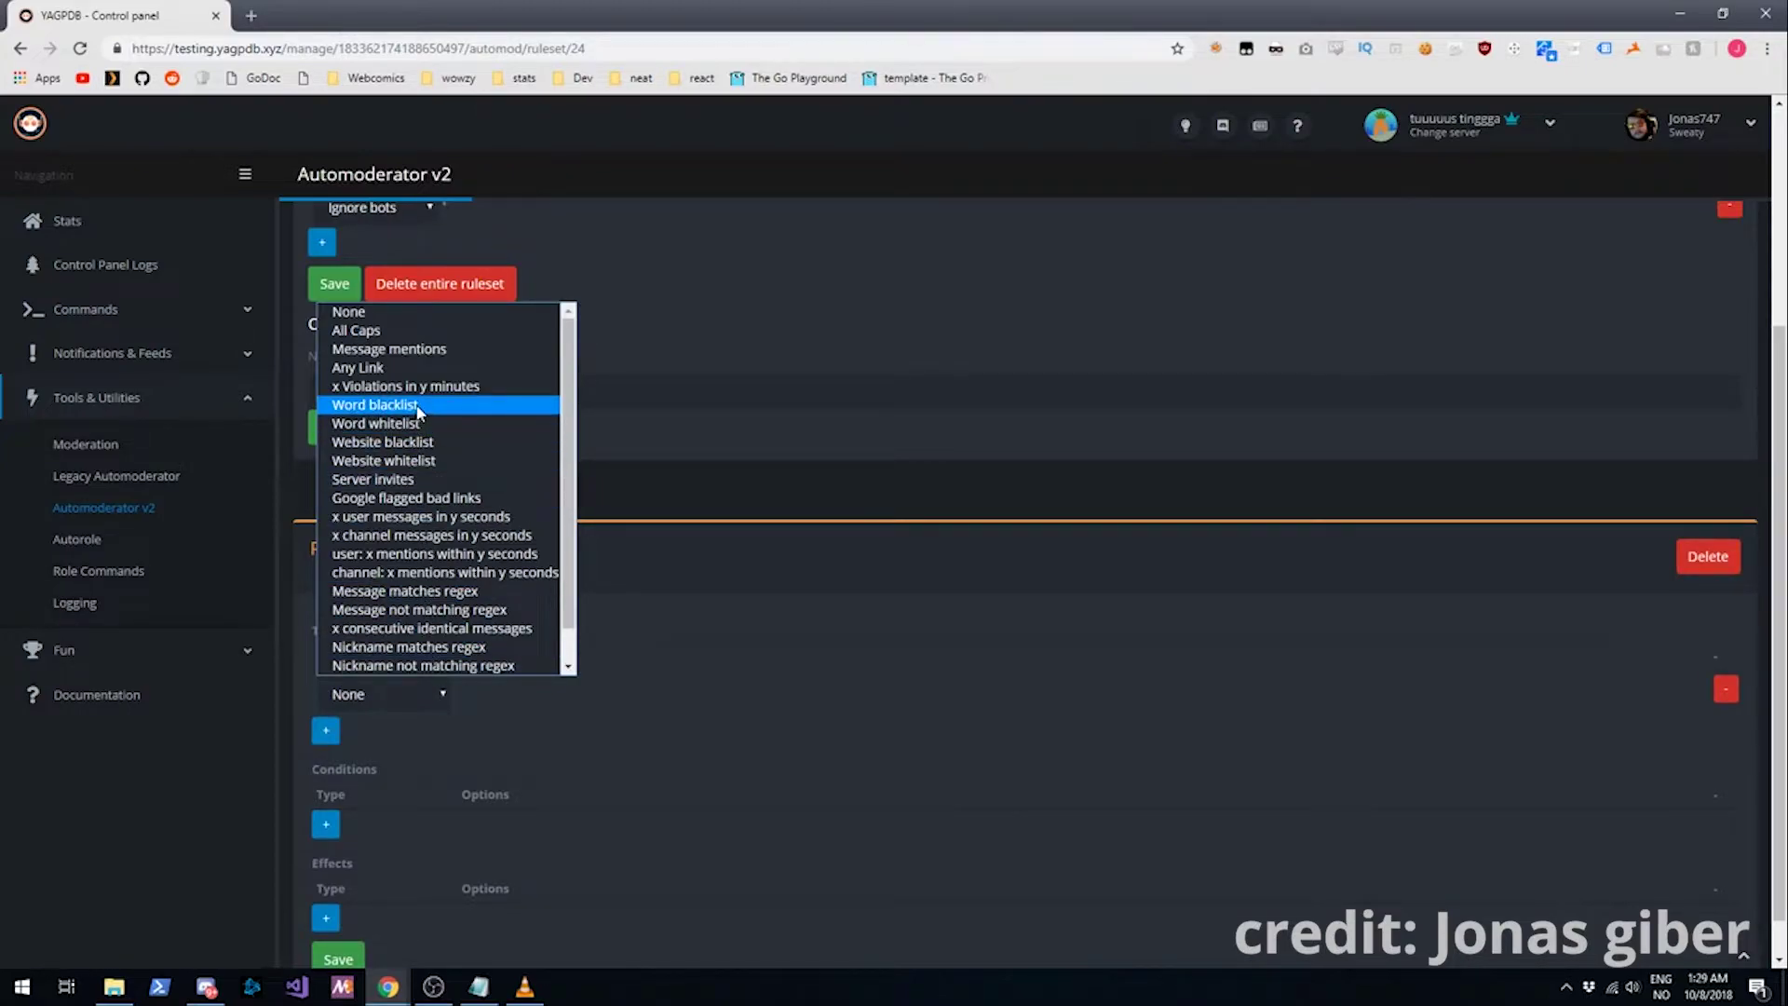
{"action": "left_click", "coordinate": [407, 480]}
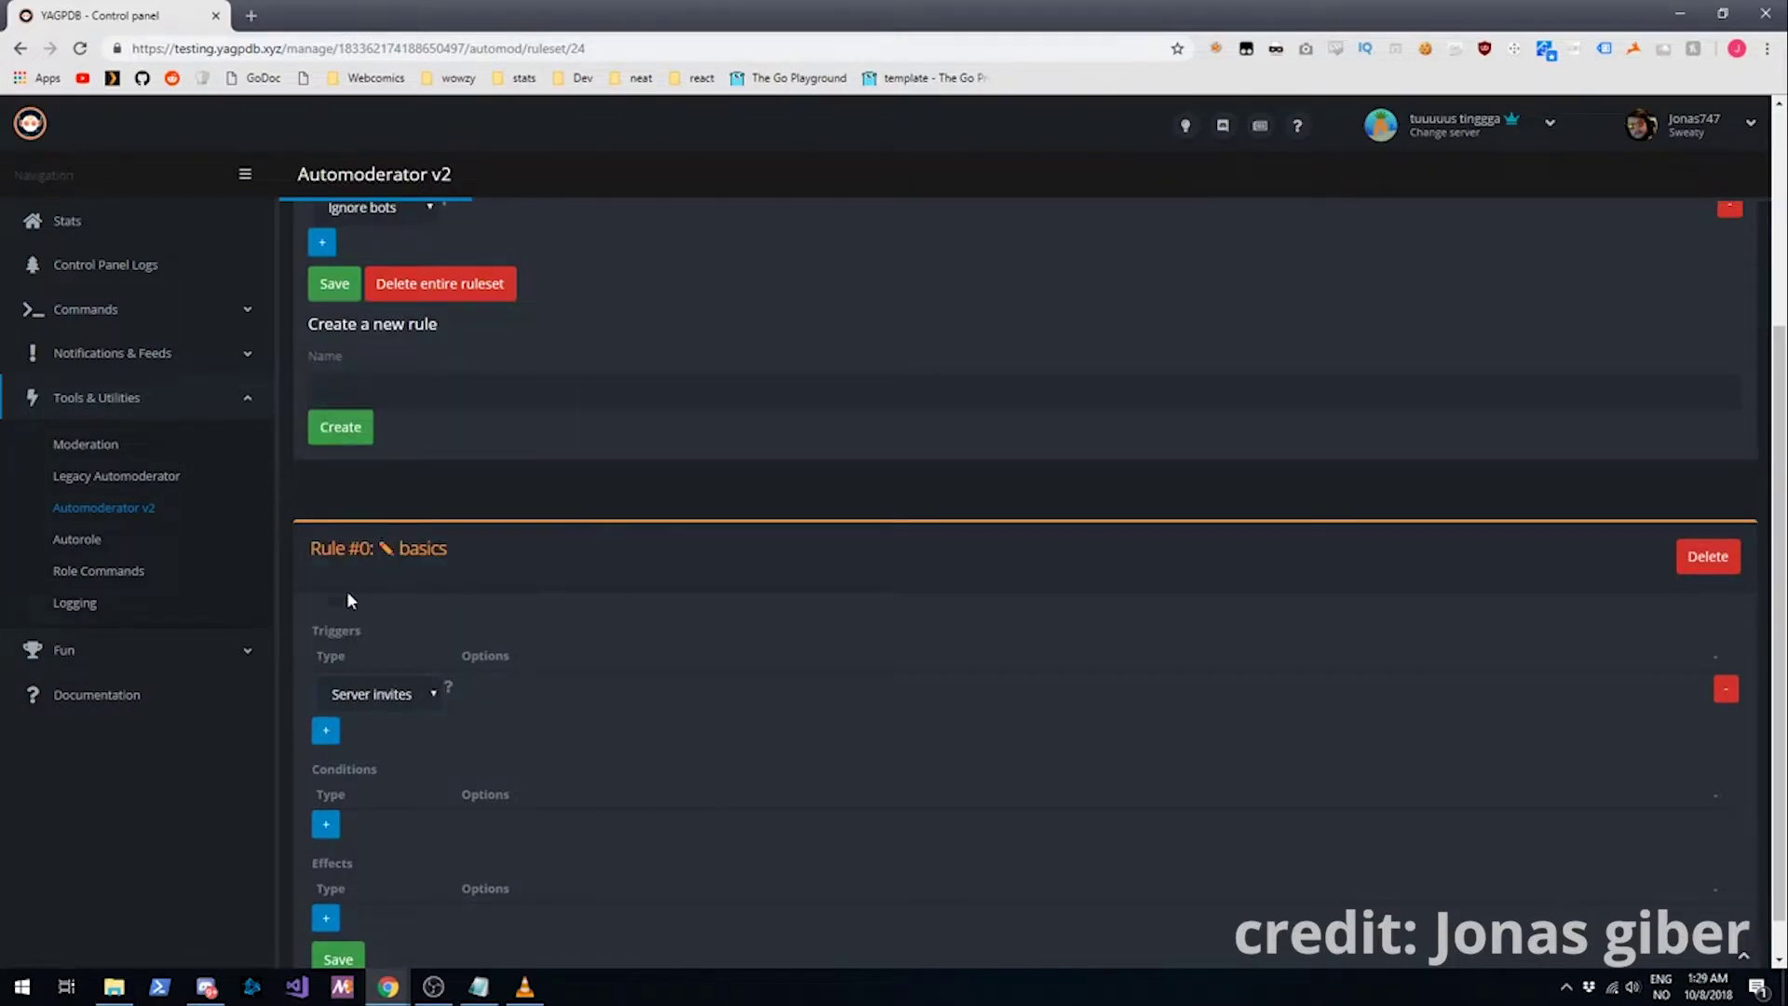
{"action": "left_click", "coordinate": [325, 731]}
{"action": "left_click", "coordinate": [380, 740]}
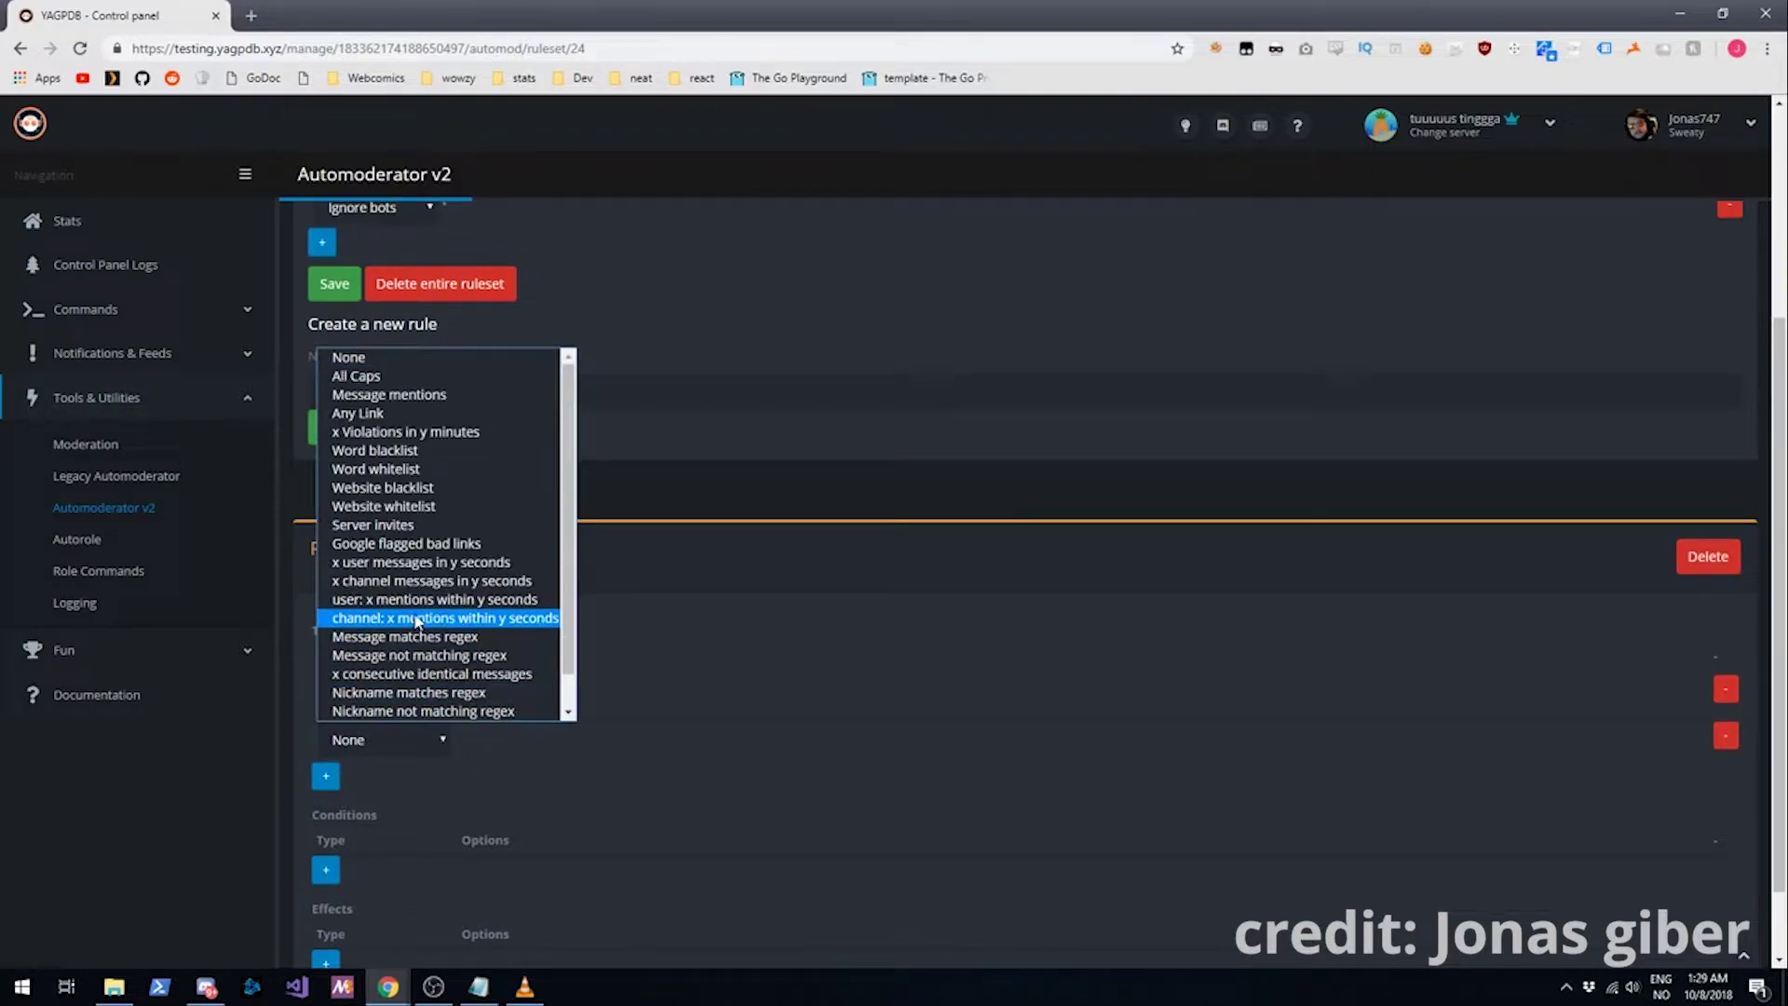
{"action": "left_click", "coordinate": [706, 622]}
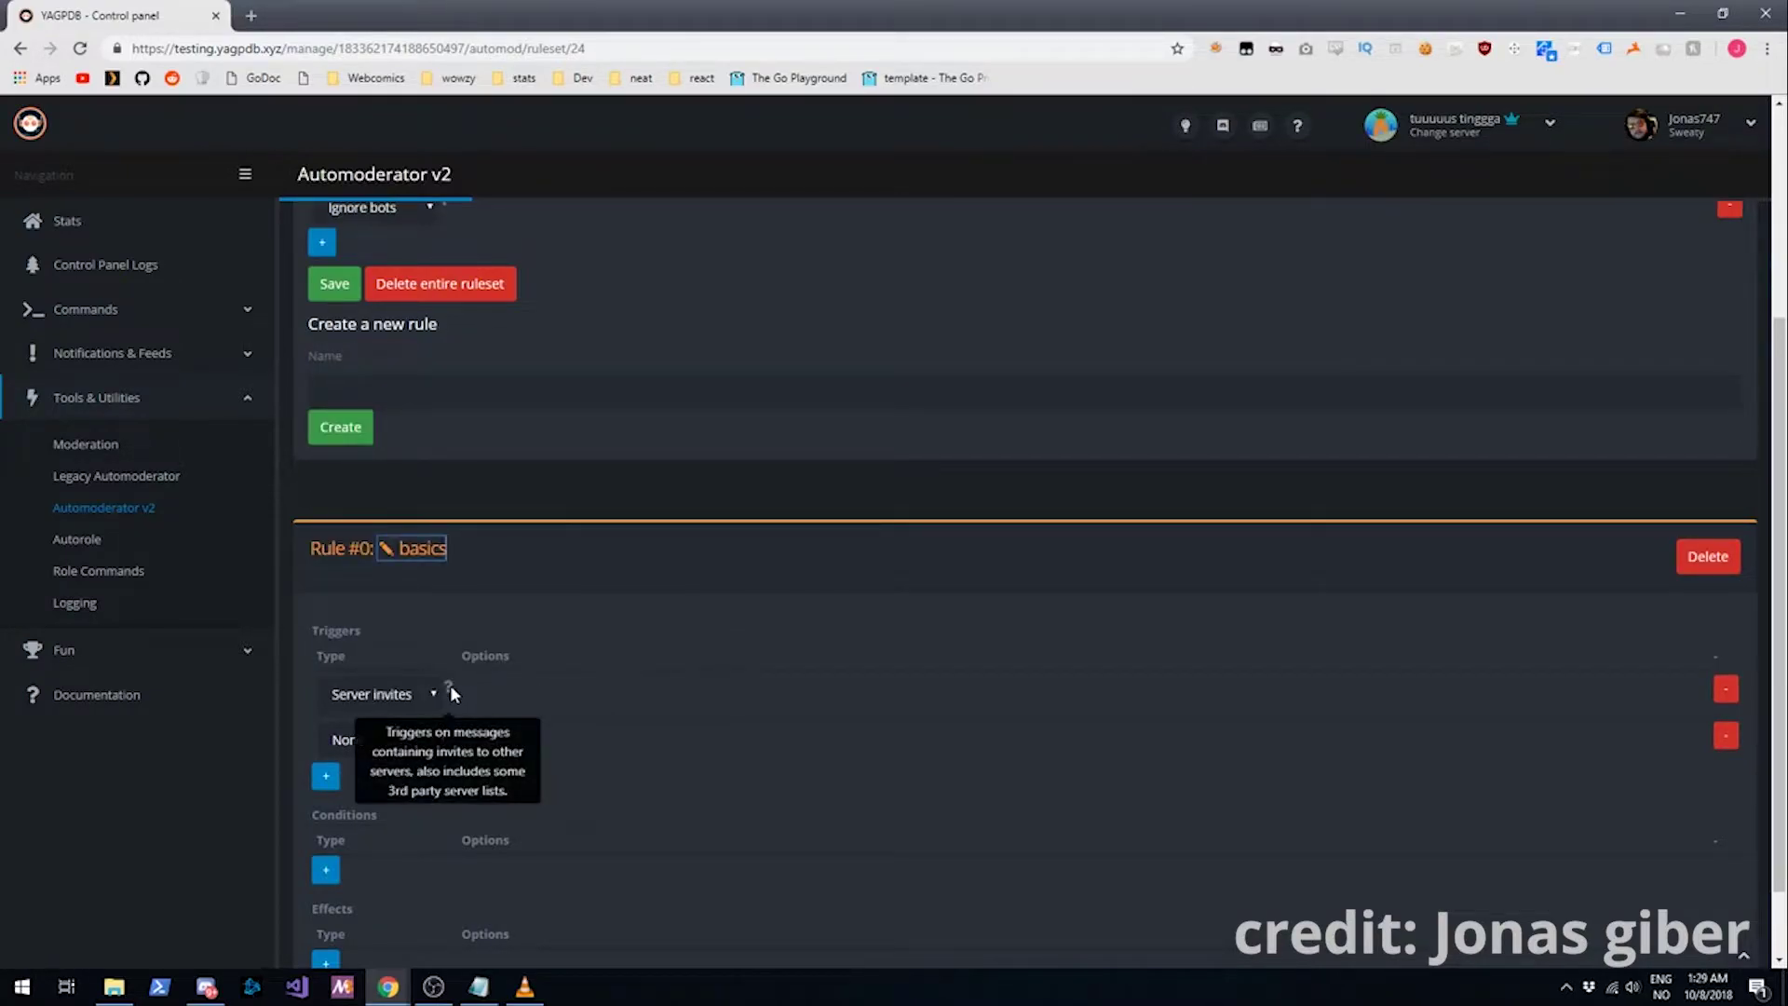
{"action": "left_click", "coordinate": [401, 741]}
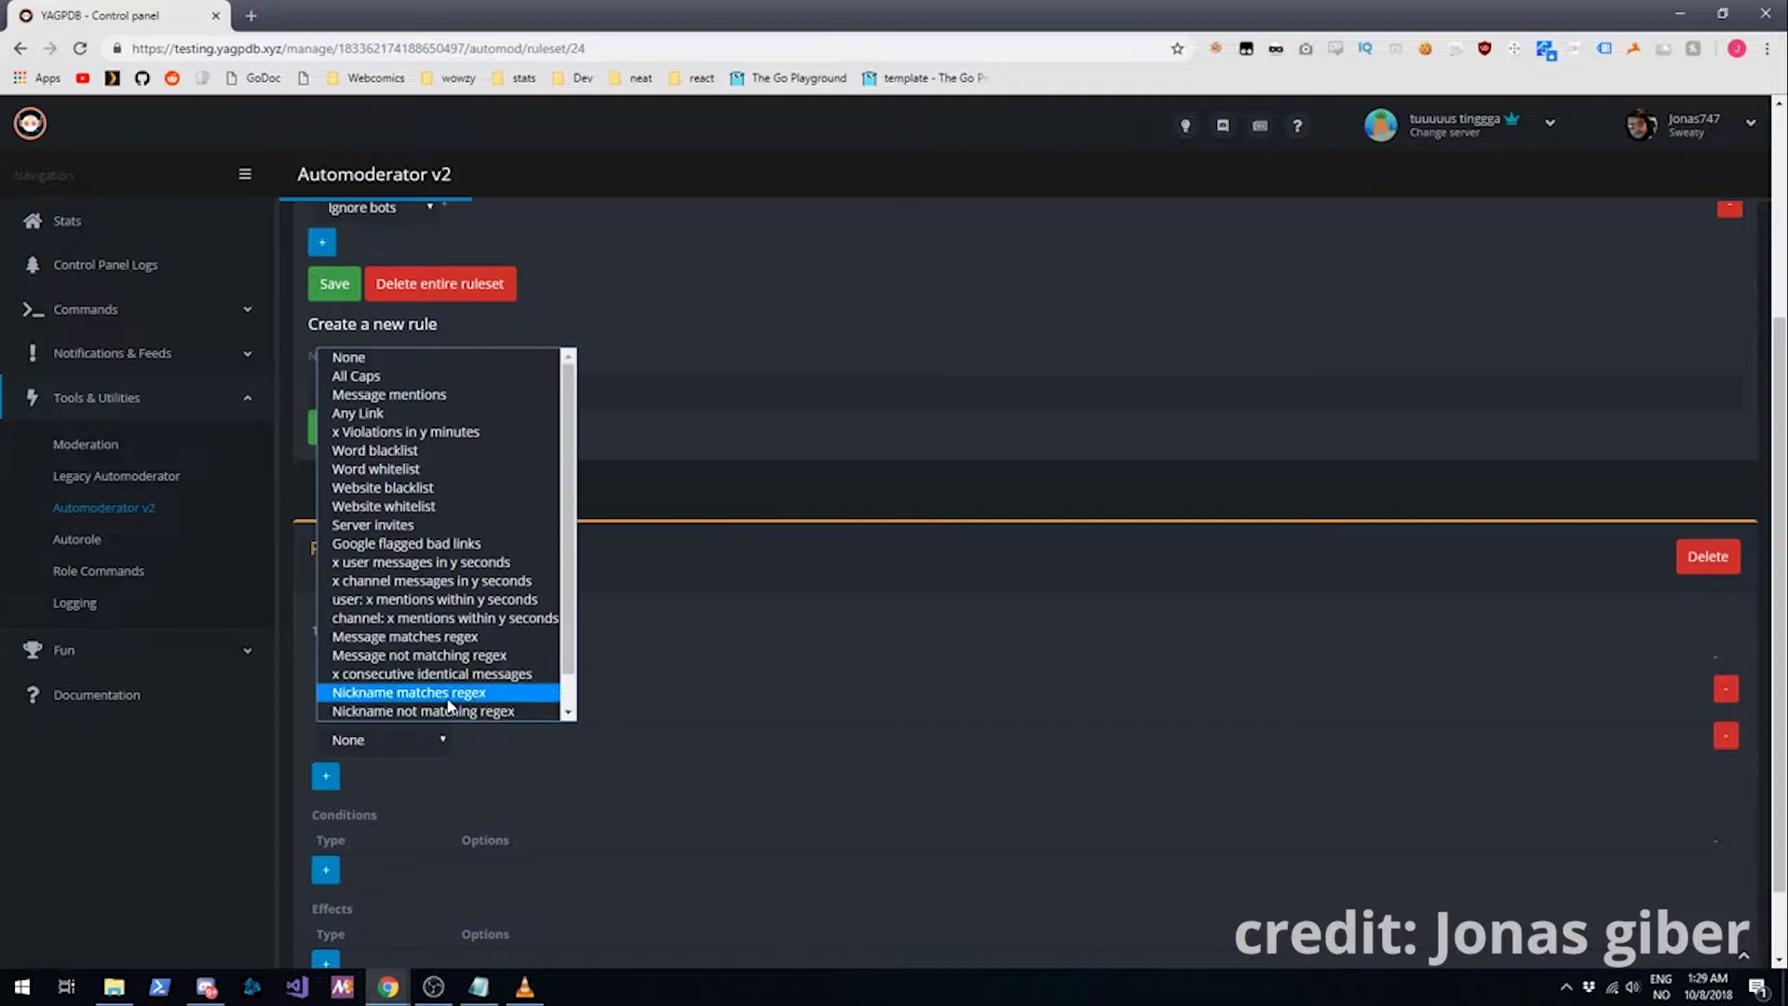
{"action": "left_click", "coordinate": [482, 548]}
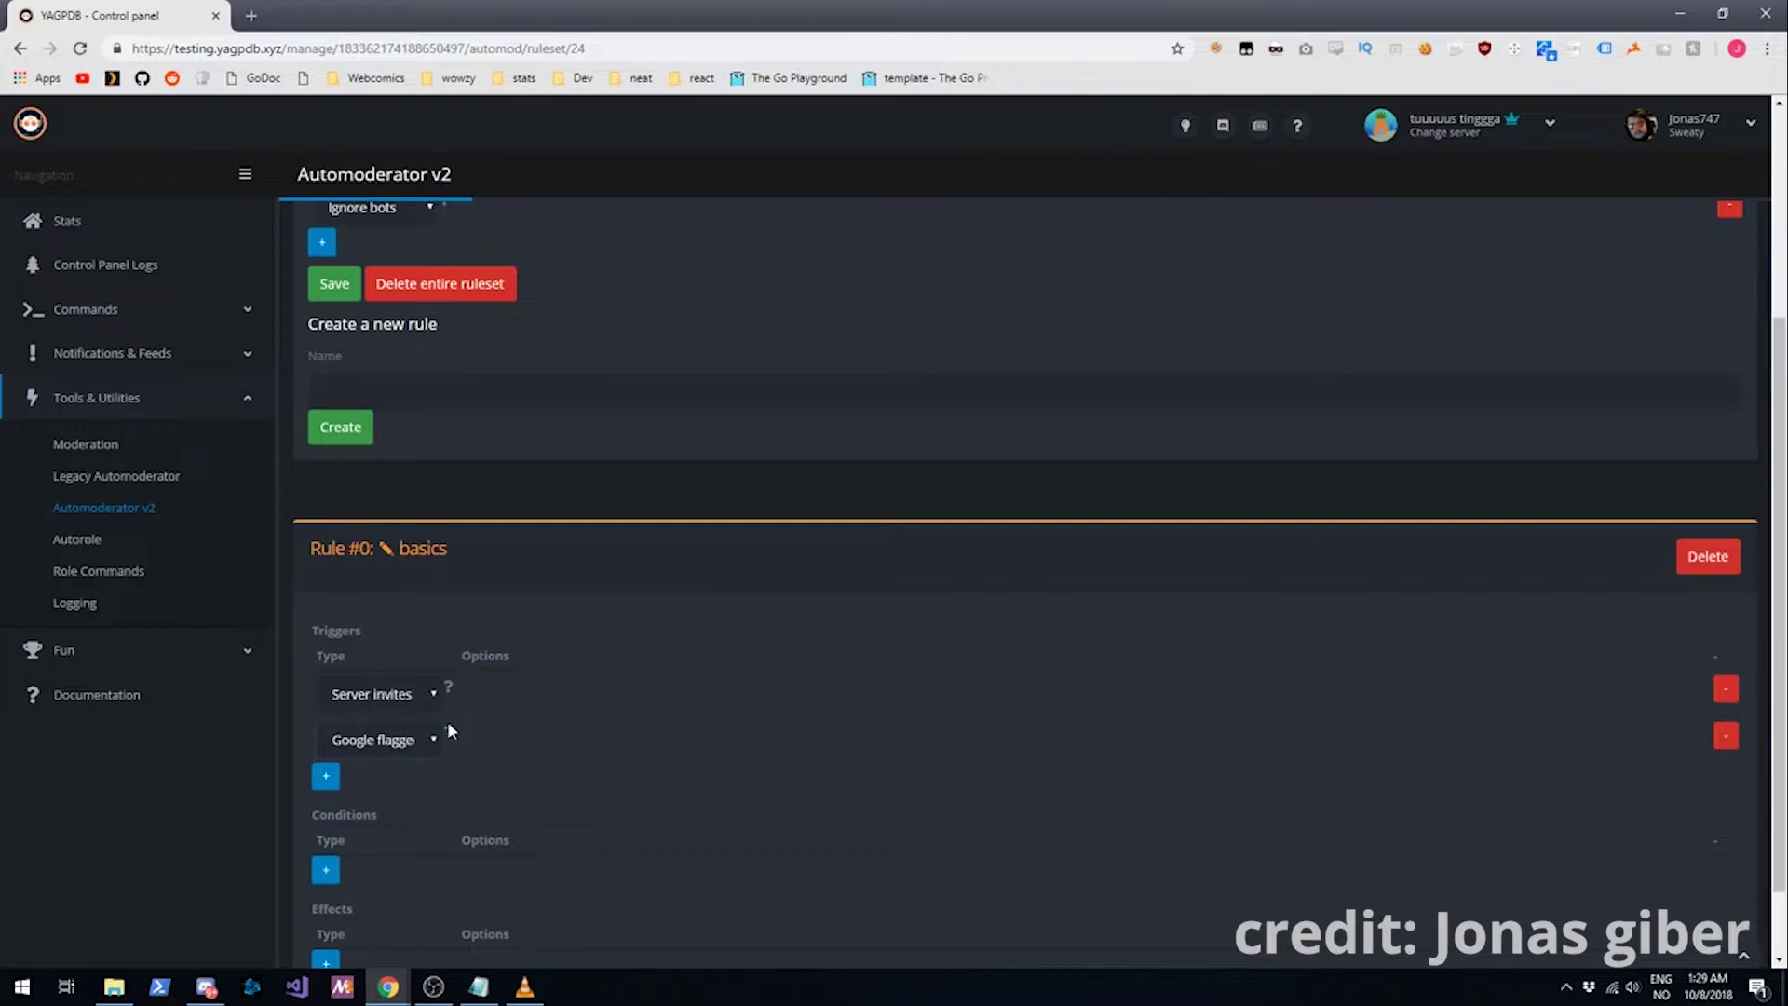
Step: Add a third trigger of type Message mentions to the basics rule
{"action": "left_click", "coordinate": [323, 780]}
{"action": "left_click", "coordinate": [377, 787]}
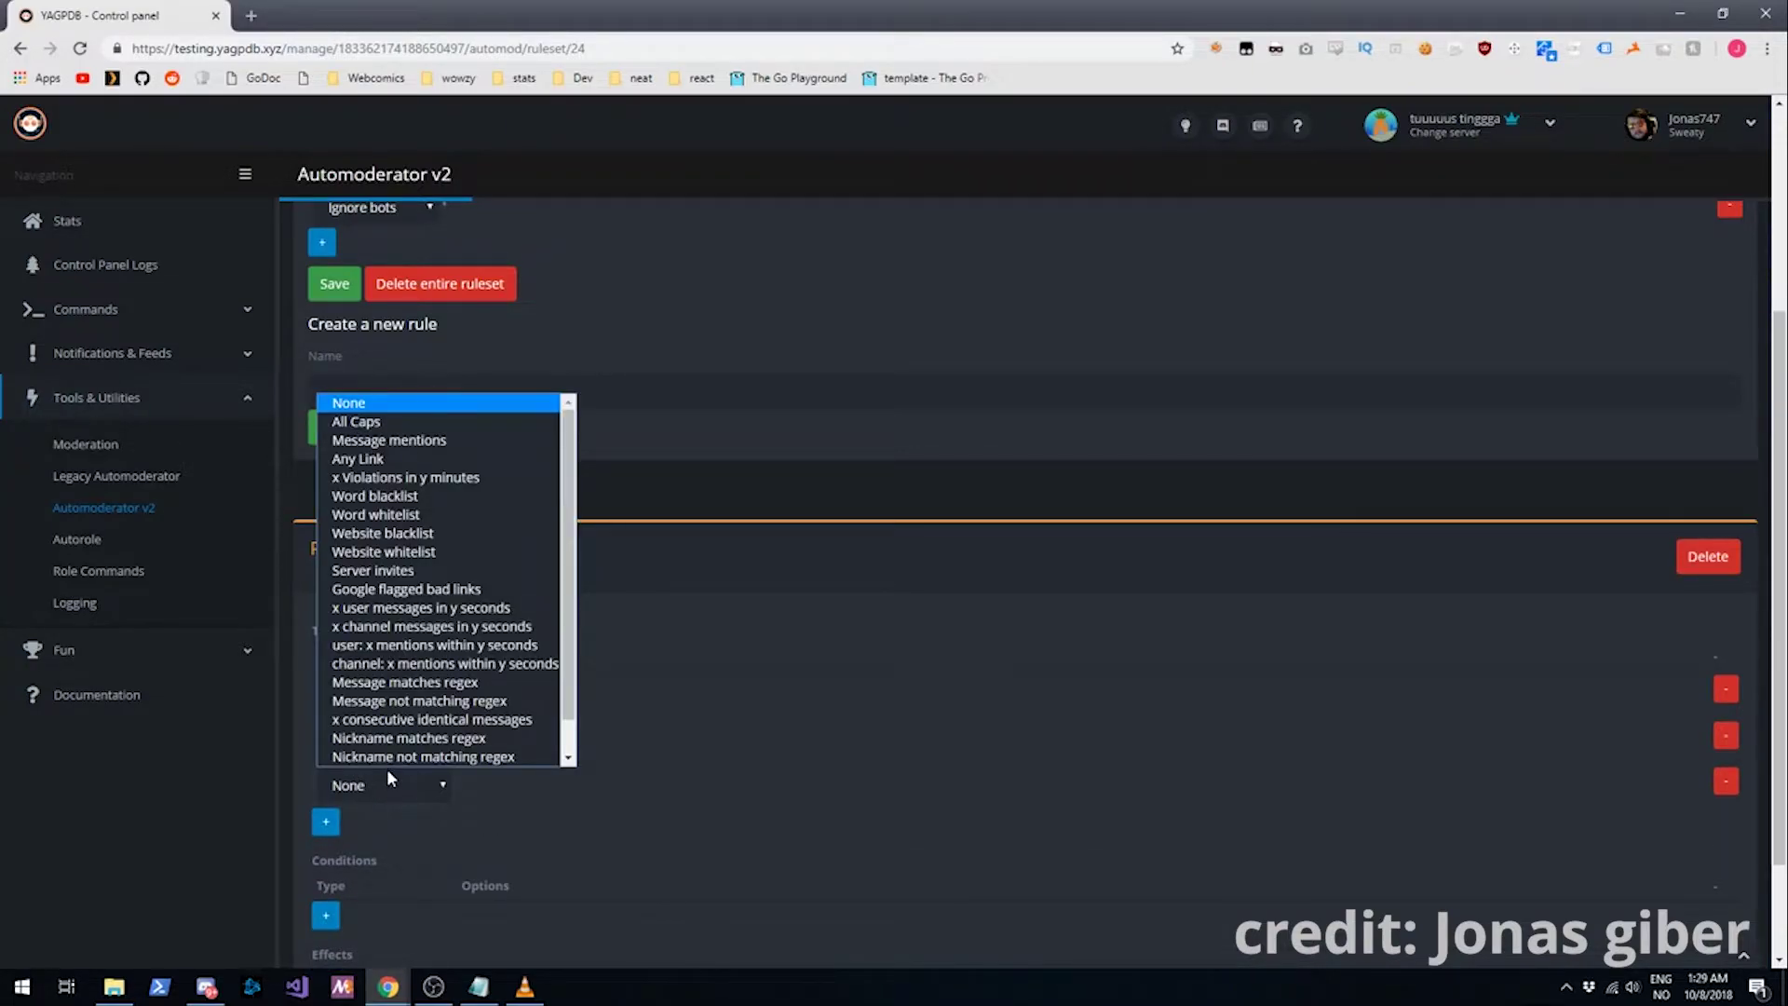
{"action": "left_click", "coordinate": [574, 784]}
{"action": "mouse_move", "coordinate": [447, 740]}
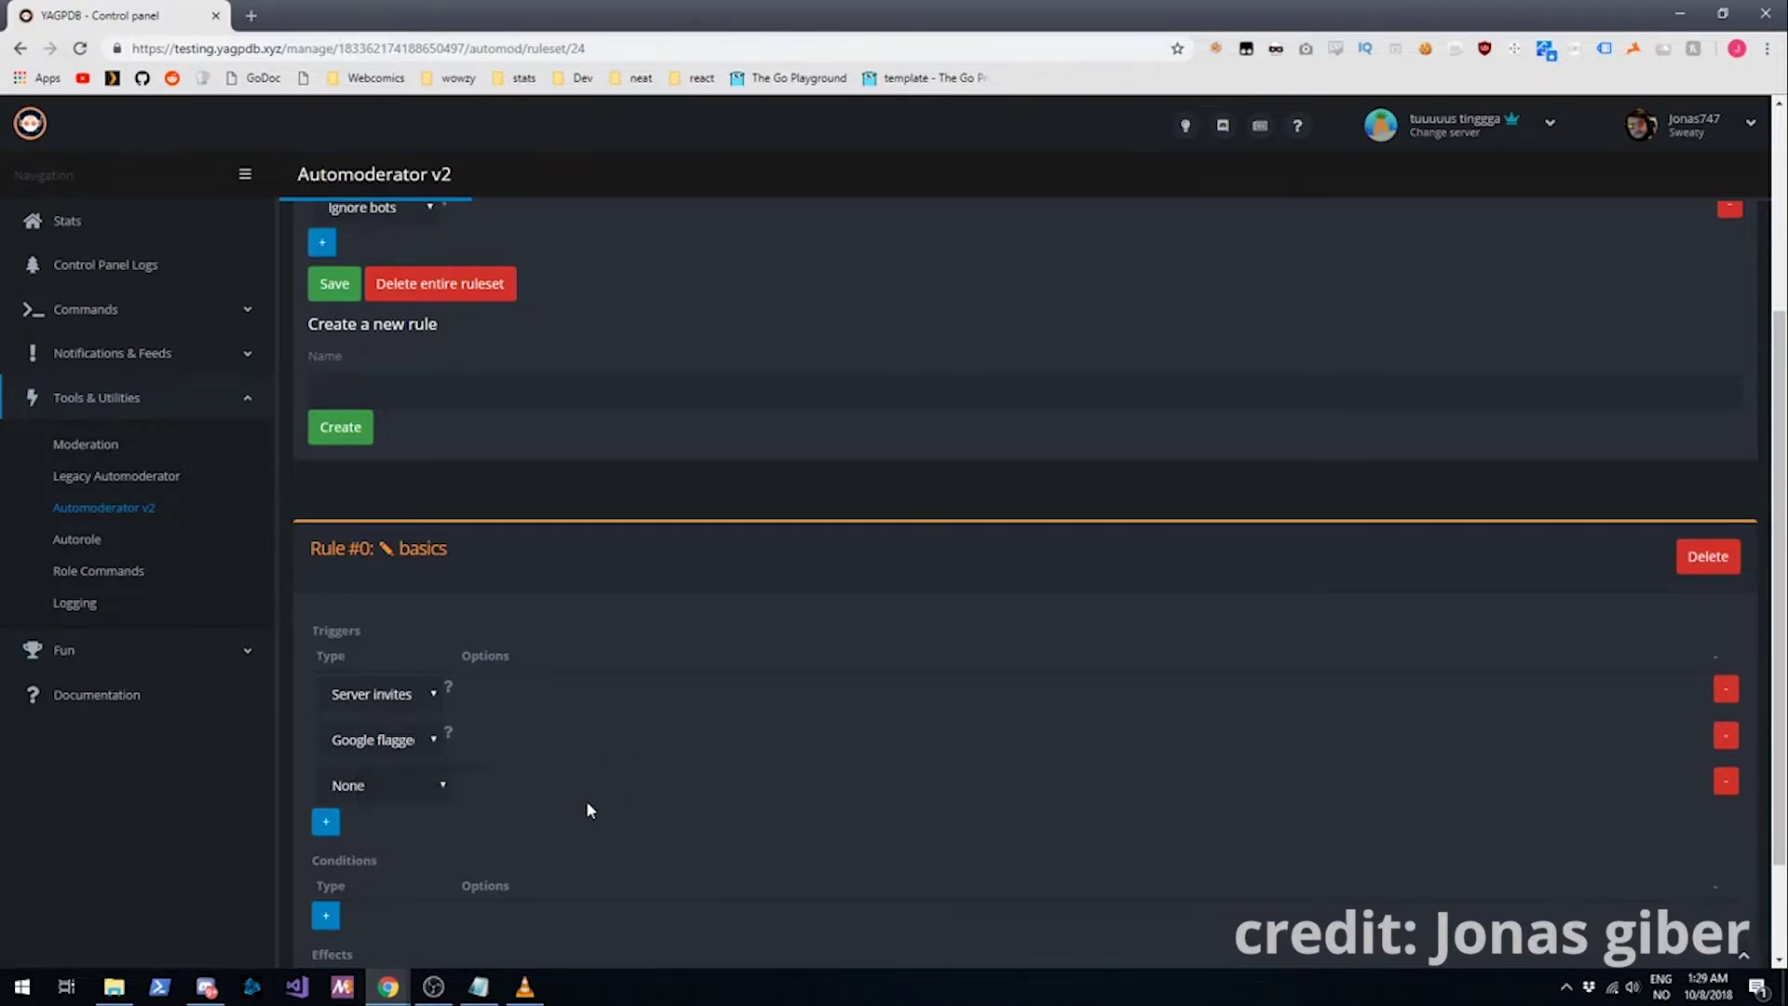
{"action": "left_click", "coordinate": [439, 784]}
{"action": "left_click", "coordinate": [544, 790]}
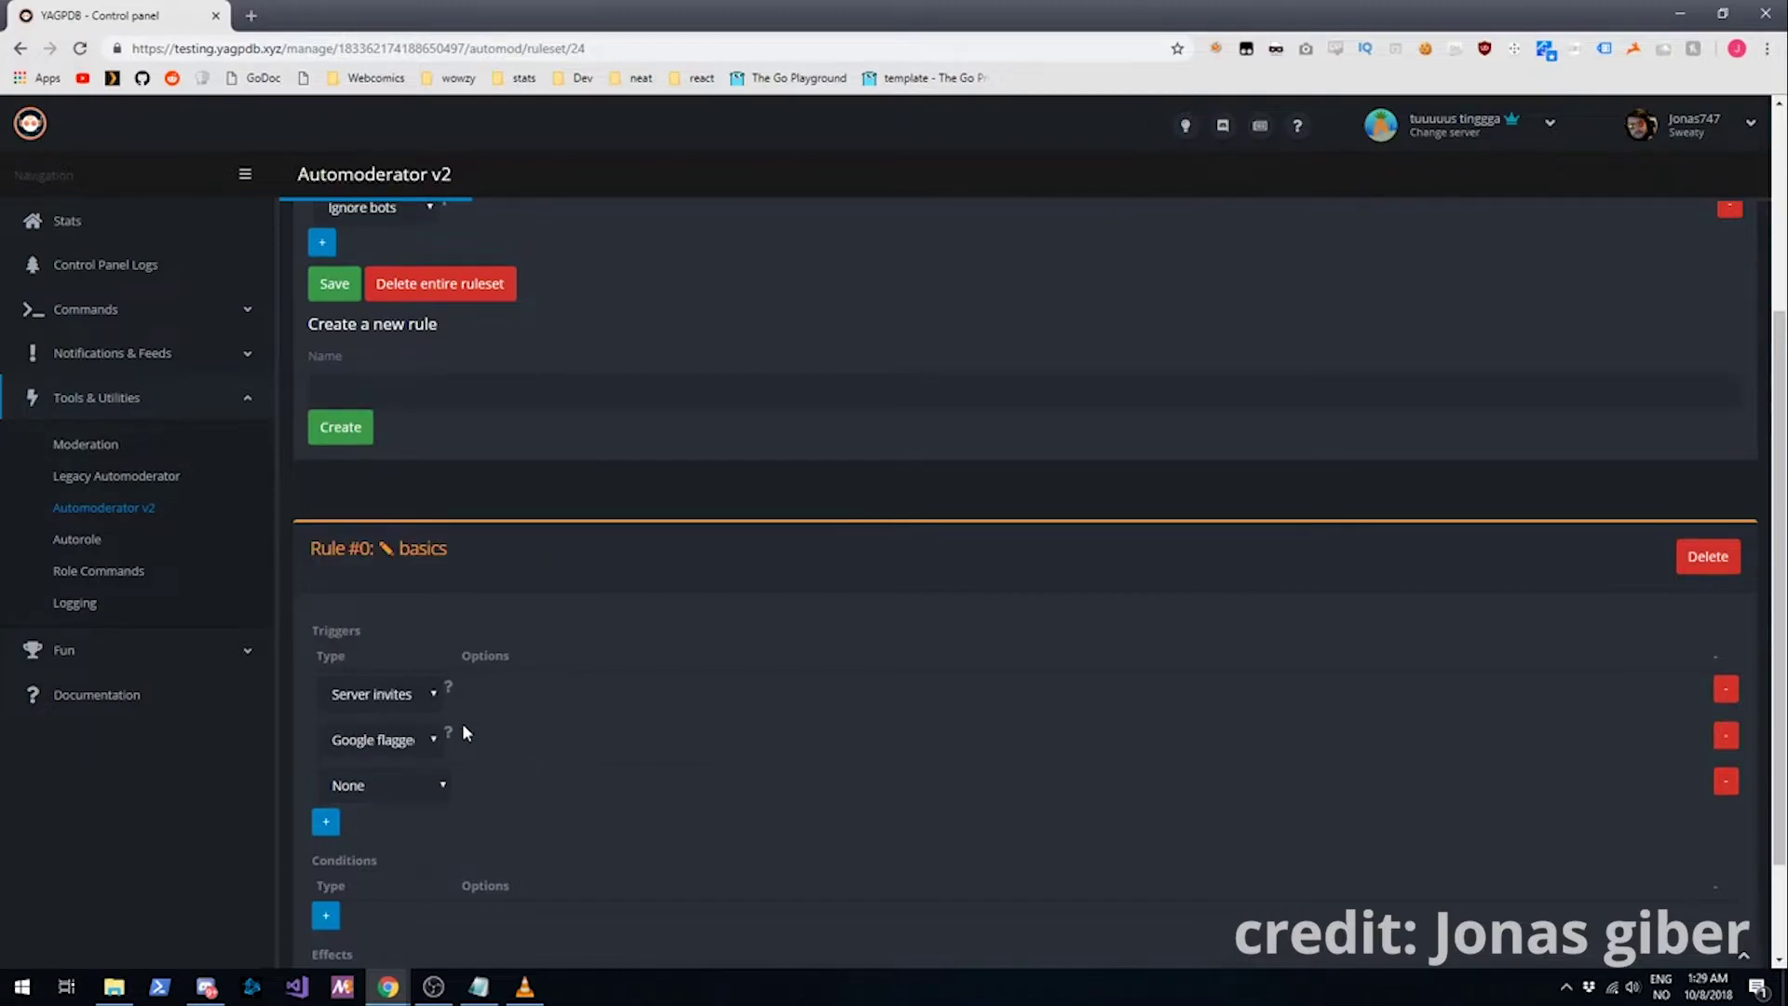
{"action": "left_click", "coordinate": [400, 790]}
{"action": "scroll", "coordinate": [531, 607], "scroll_direction": "down", "scroll_amount": 1}
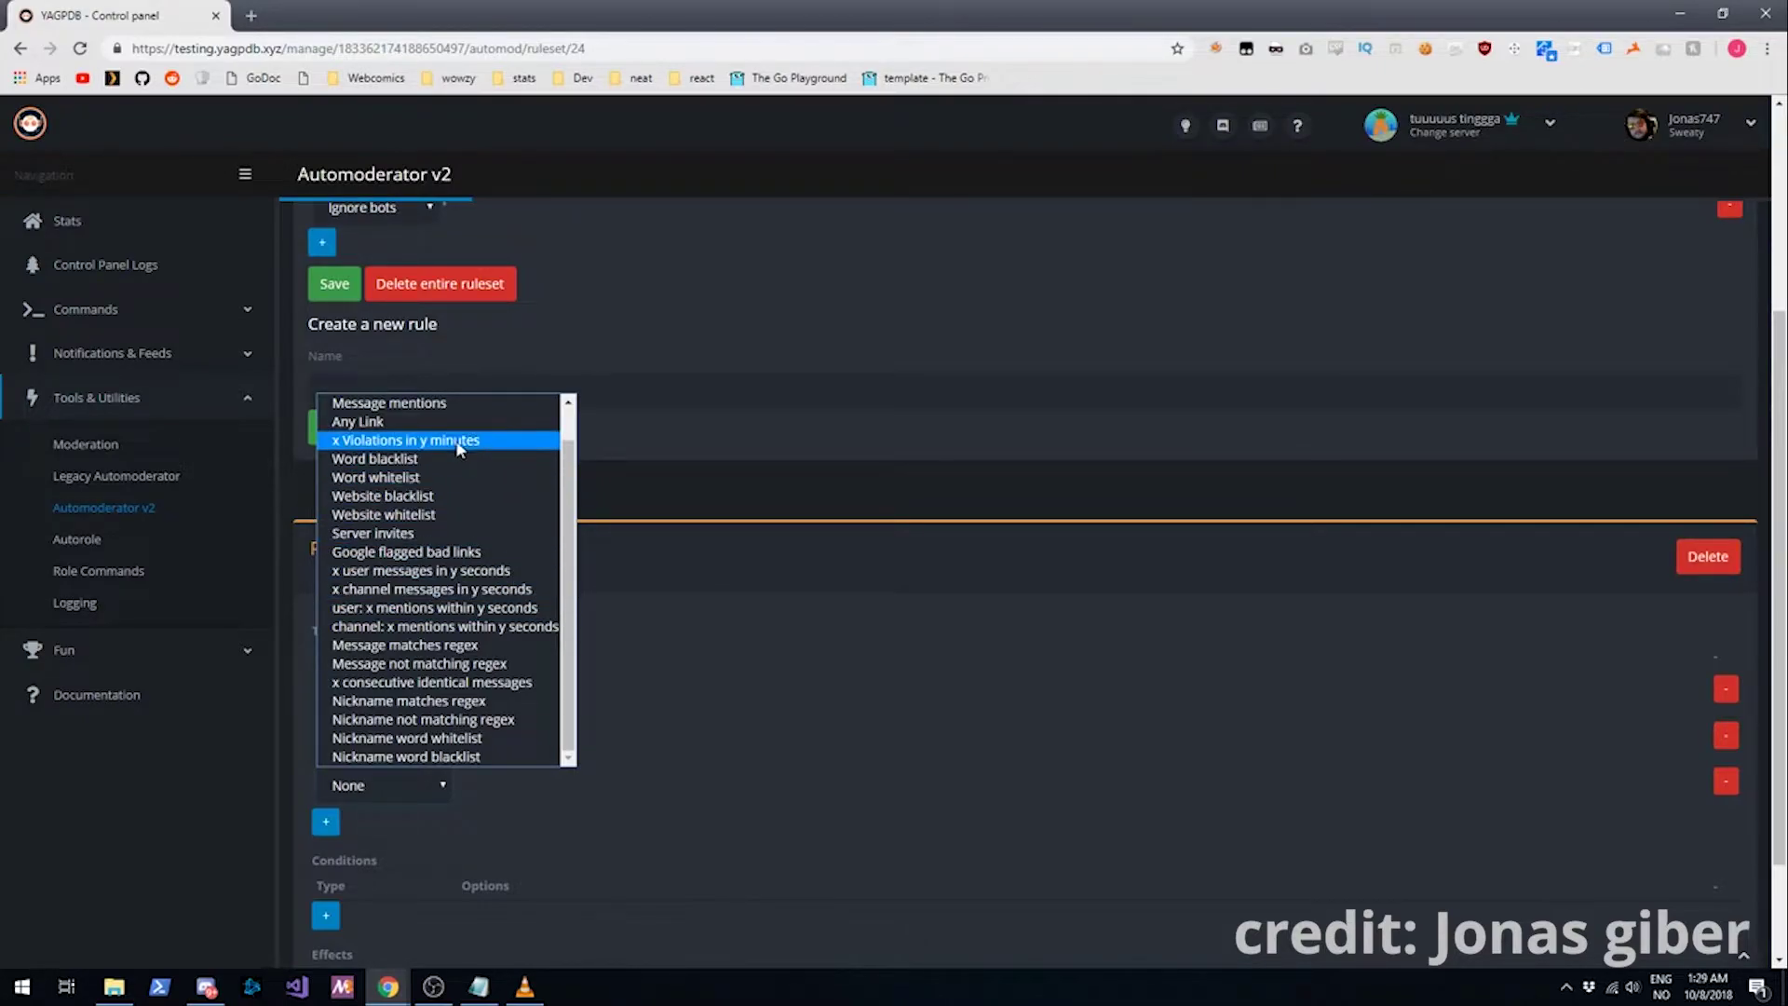
{"action": "left_click", "coordinate": [464, 407]}
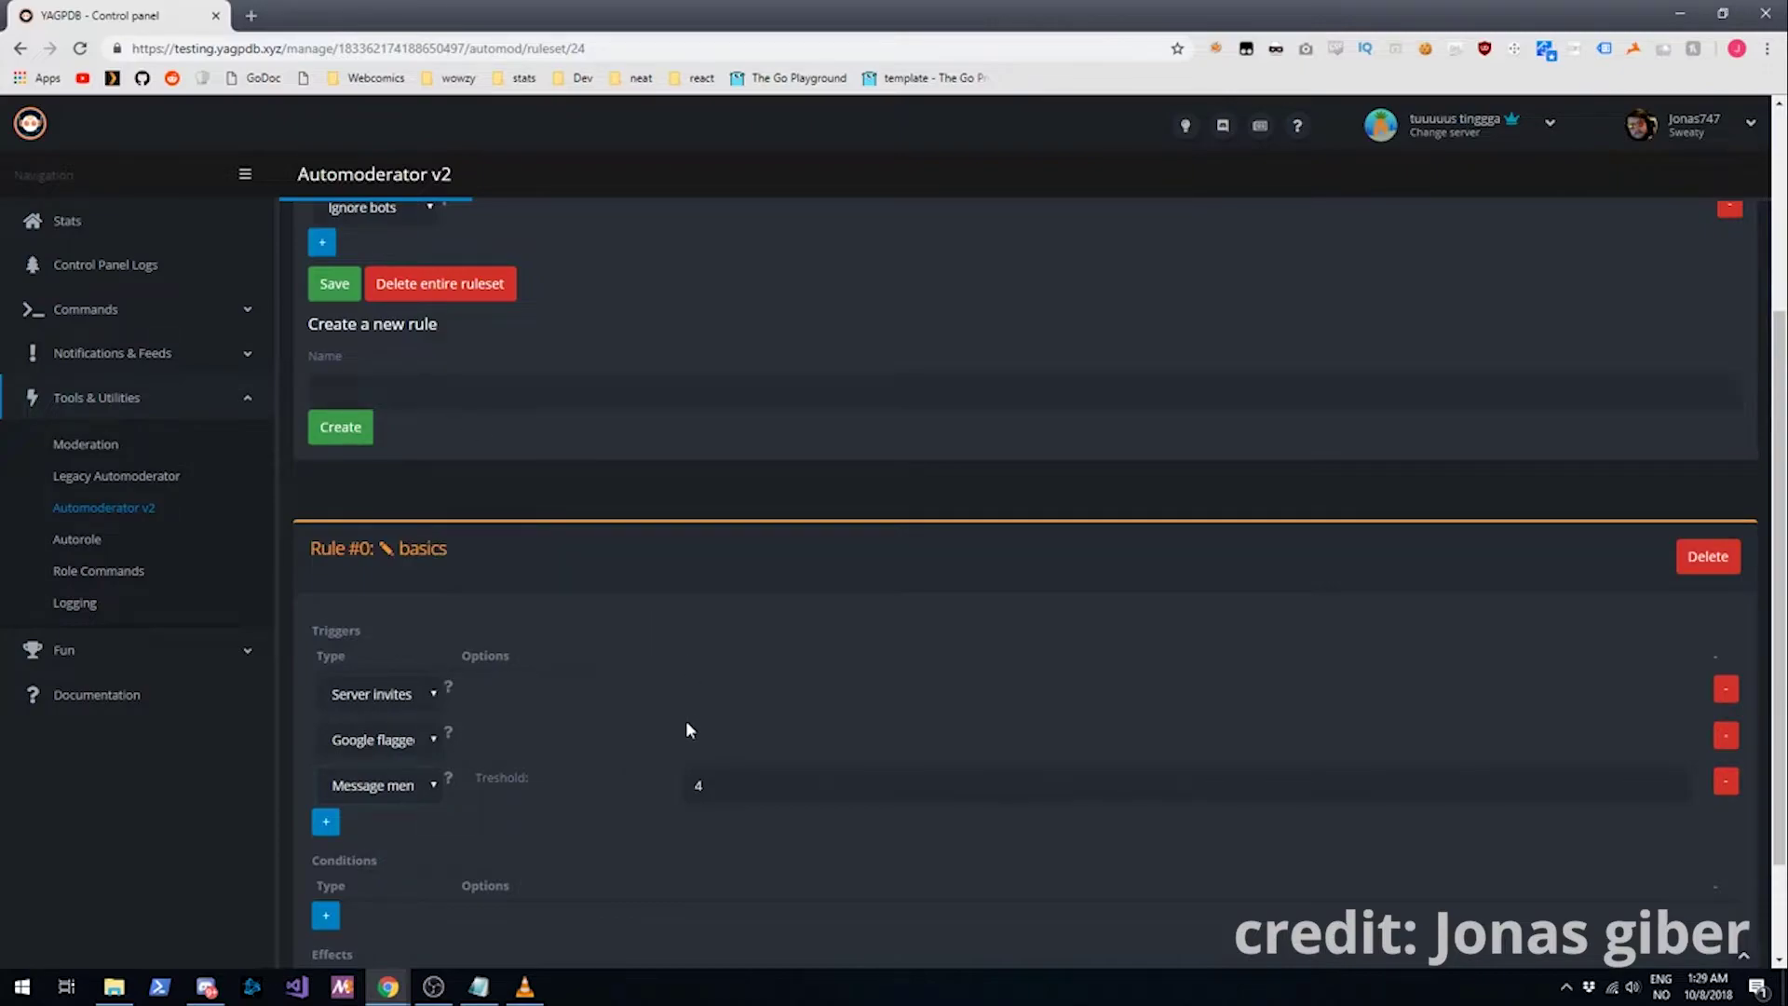
Step: Add a Delete Message effect to the basics rule and save the rule
{"action": "scroll", "coordinate": [653, 708], "scroll_direction": "down", "scroll_amount": 2}
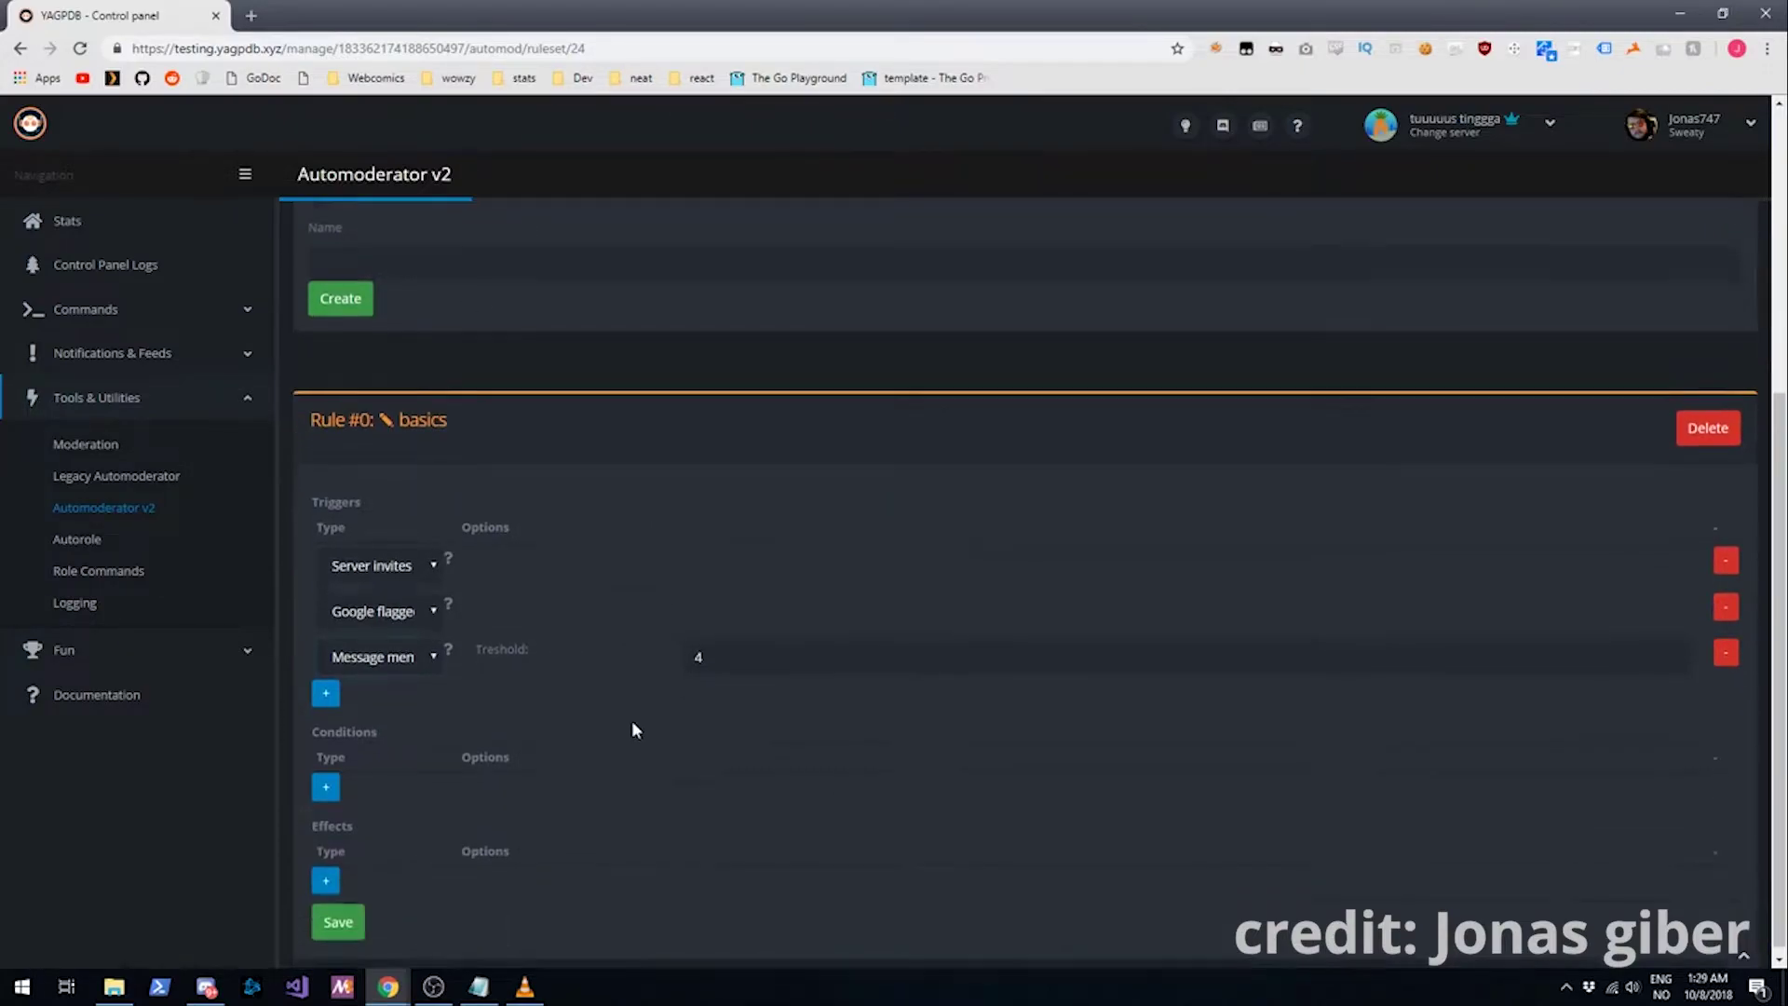
{"action": "left_click", "coordinate": [328, 873]}
{"action": "left_click", "coordinate": [393, 880]}
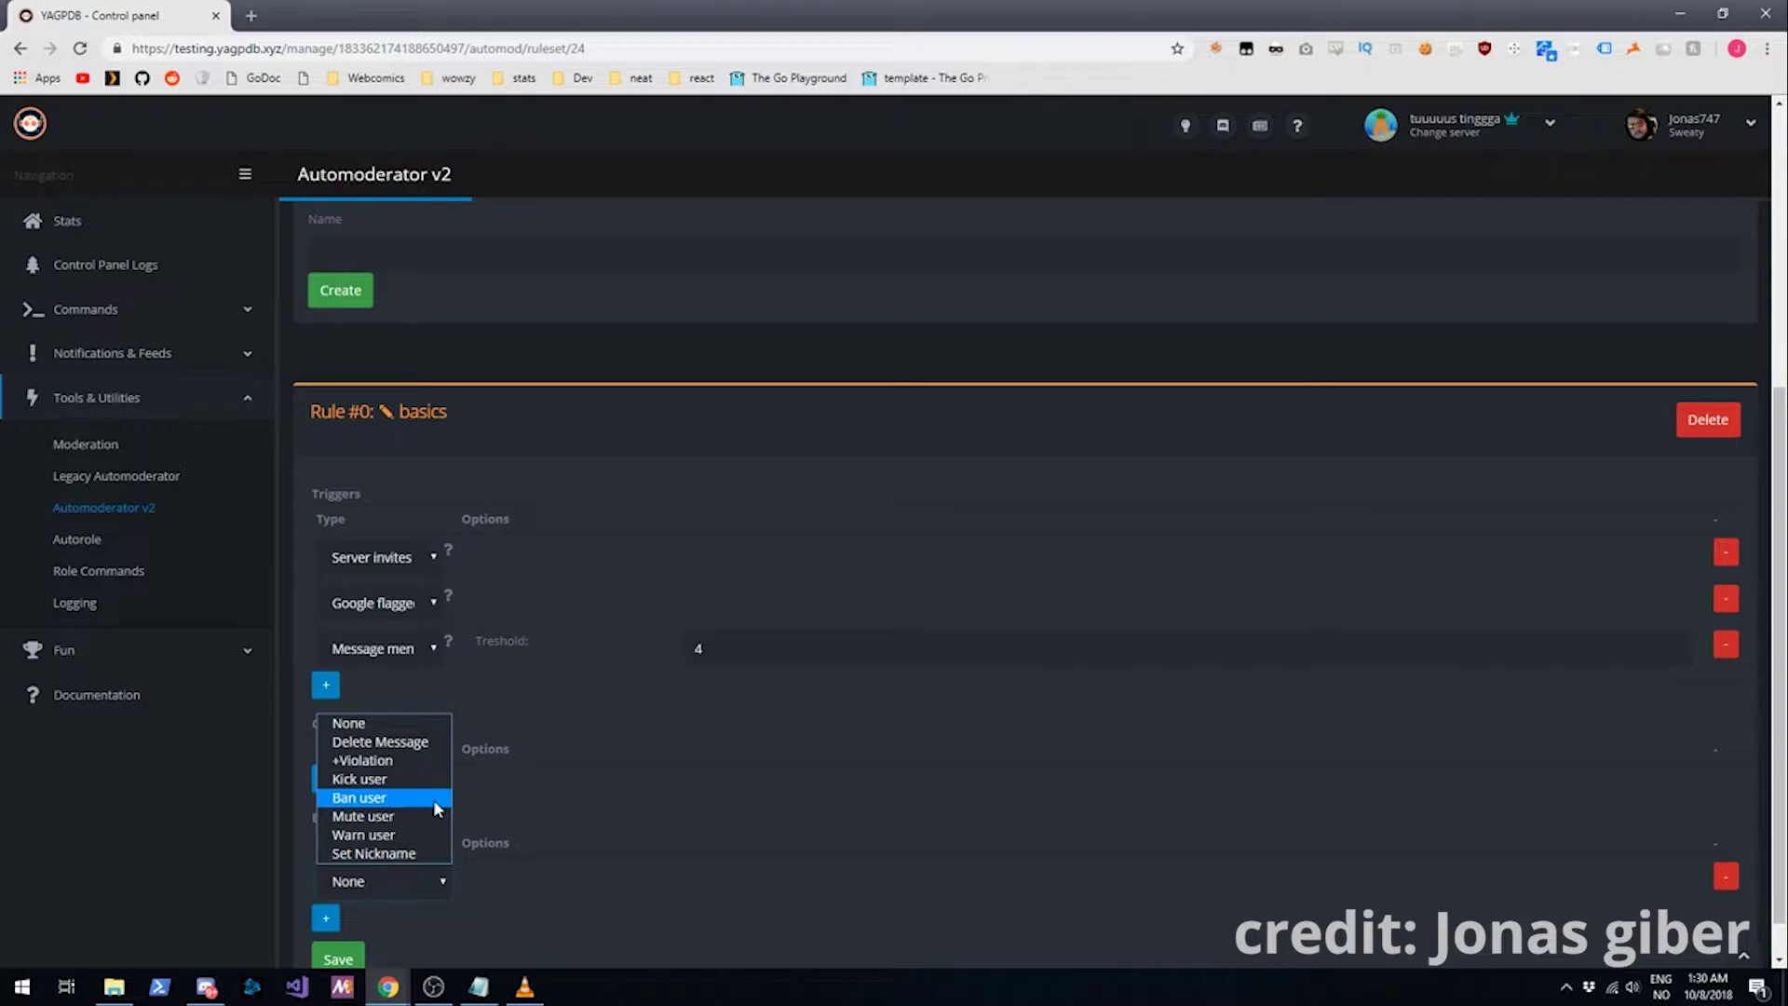
{"action": "left_click", "coordinate": [432, 743]}
{"action": "left_click", "coordinate": [339, 959]}
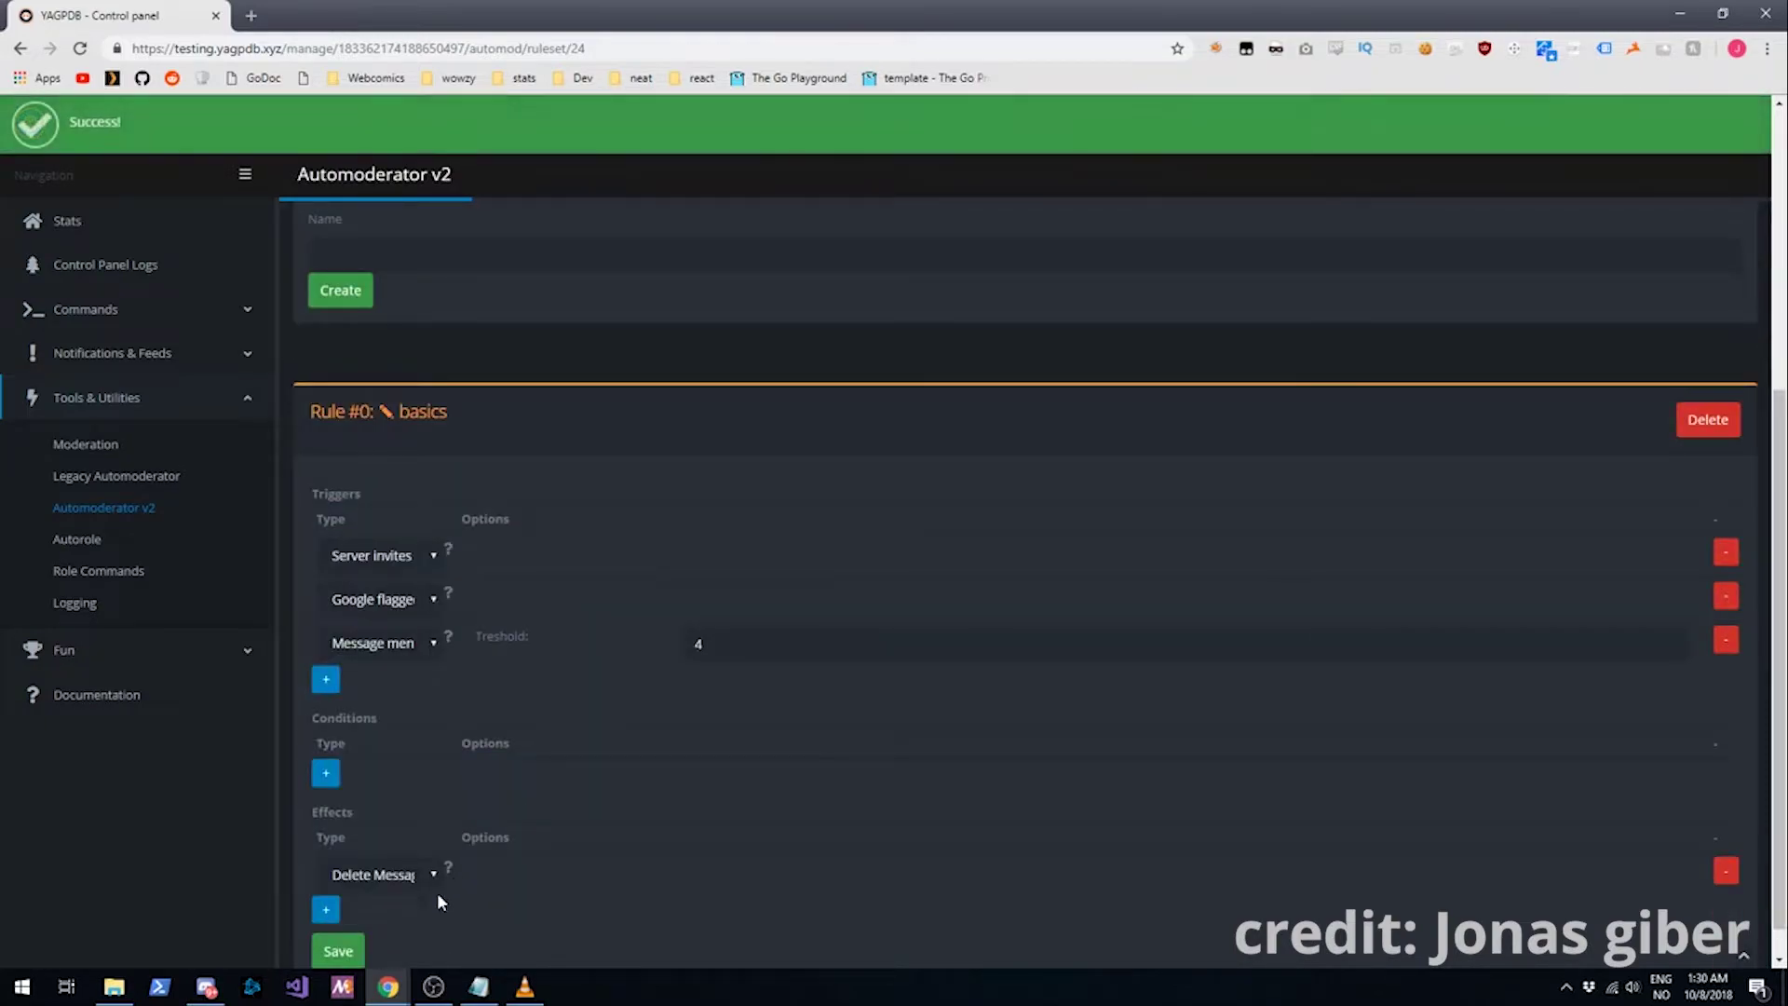
Step: Switch to Discord and send a message in the #stage channel that mentions all six suggested server members
{"action": "left_click", "coordinate": [206, 989]}
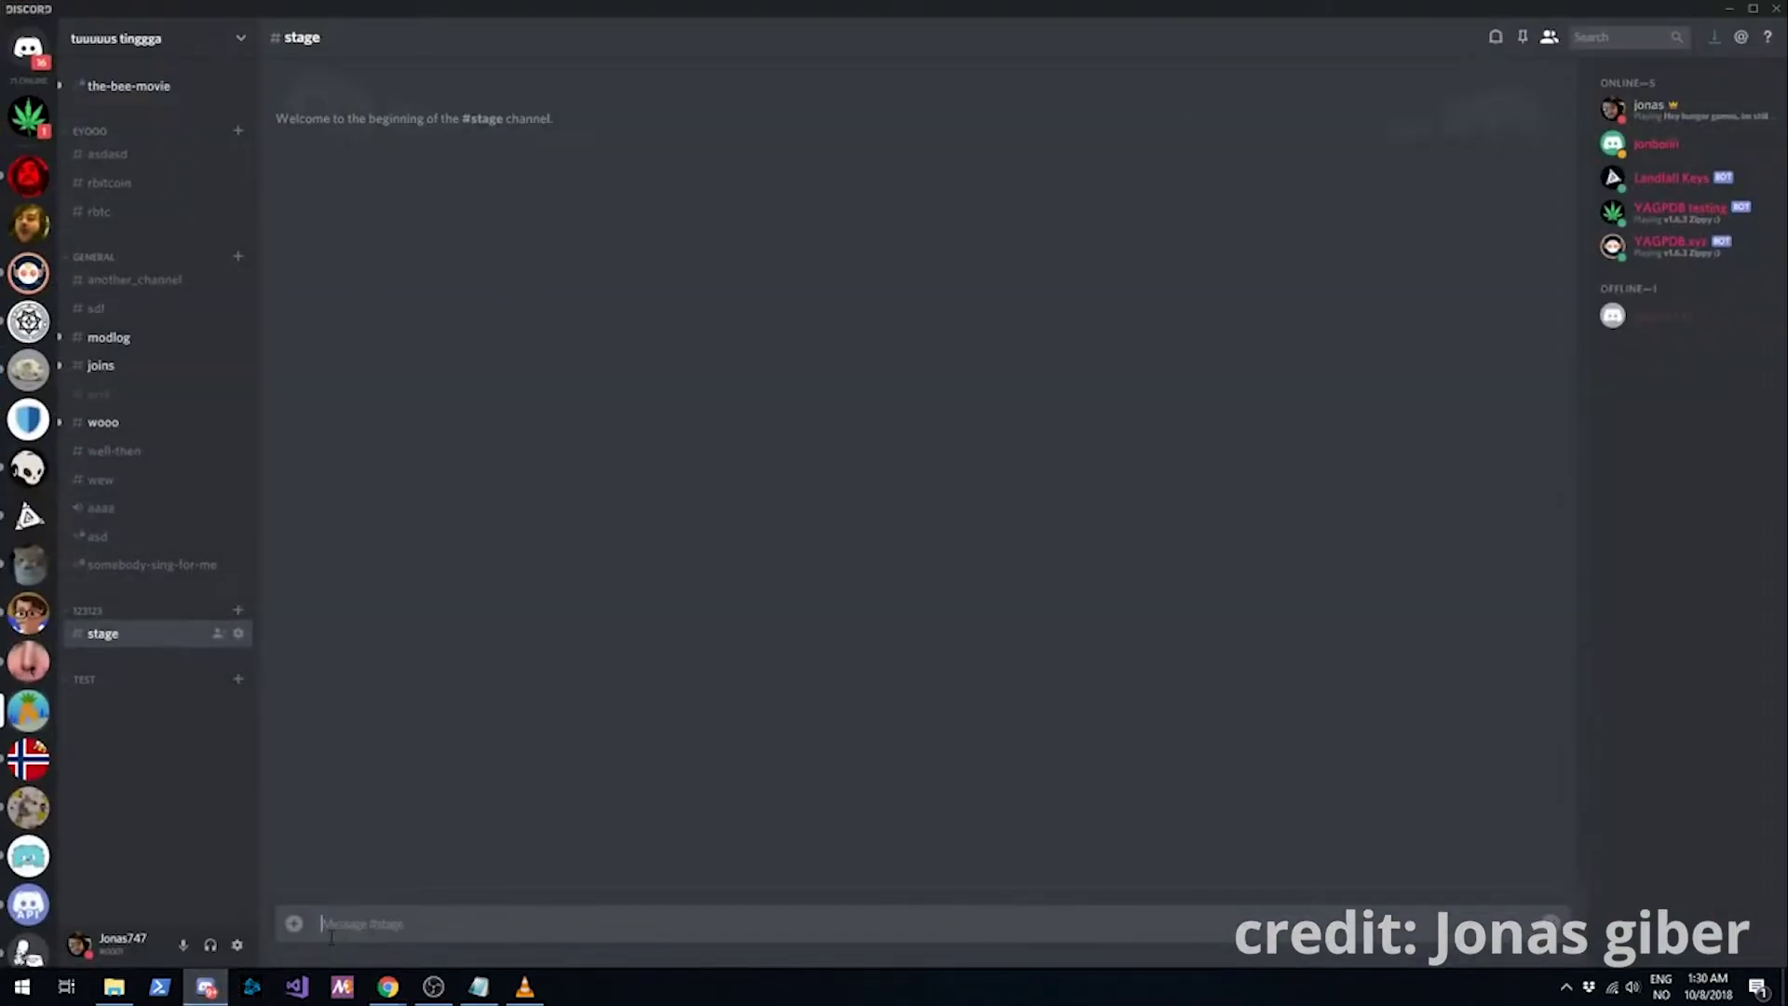
{"action": "type", "text": "@"}
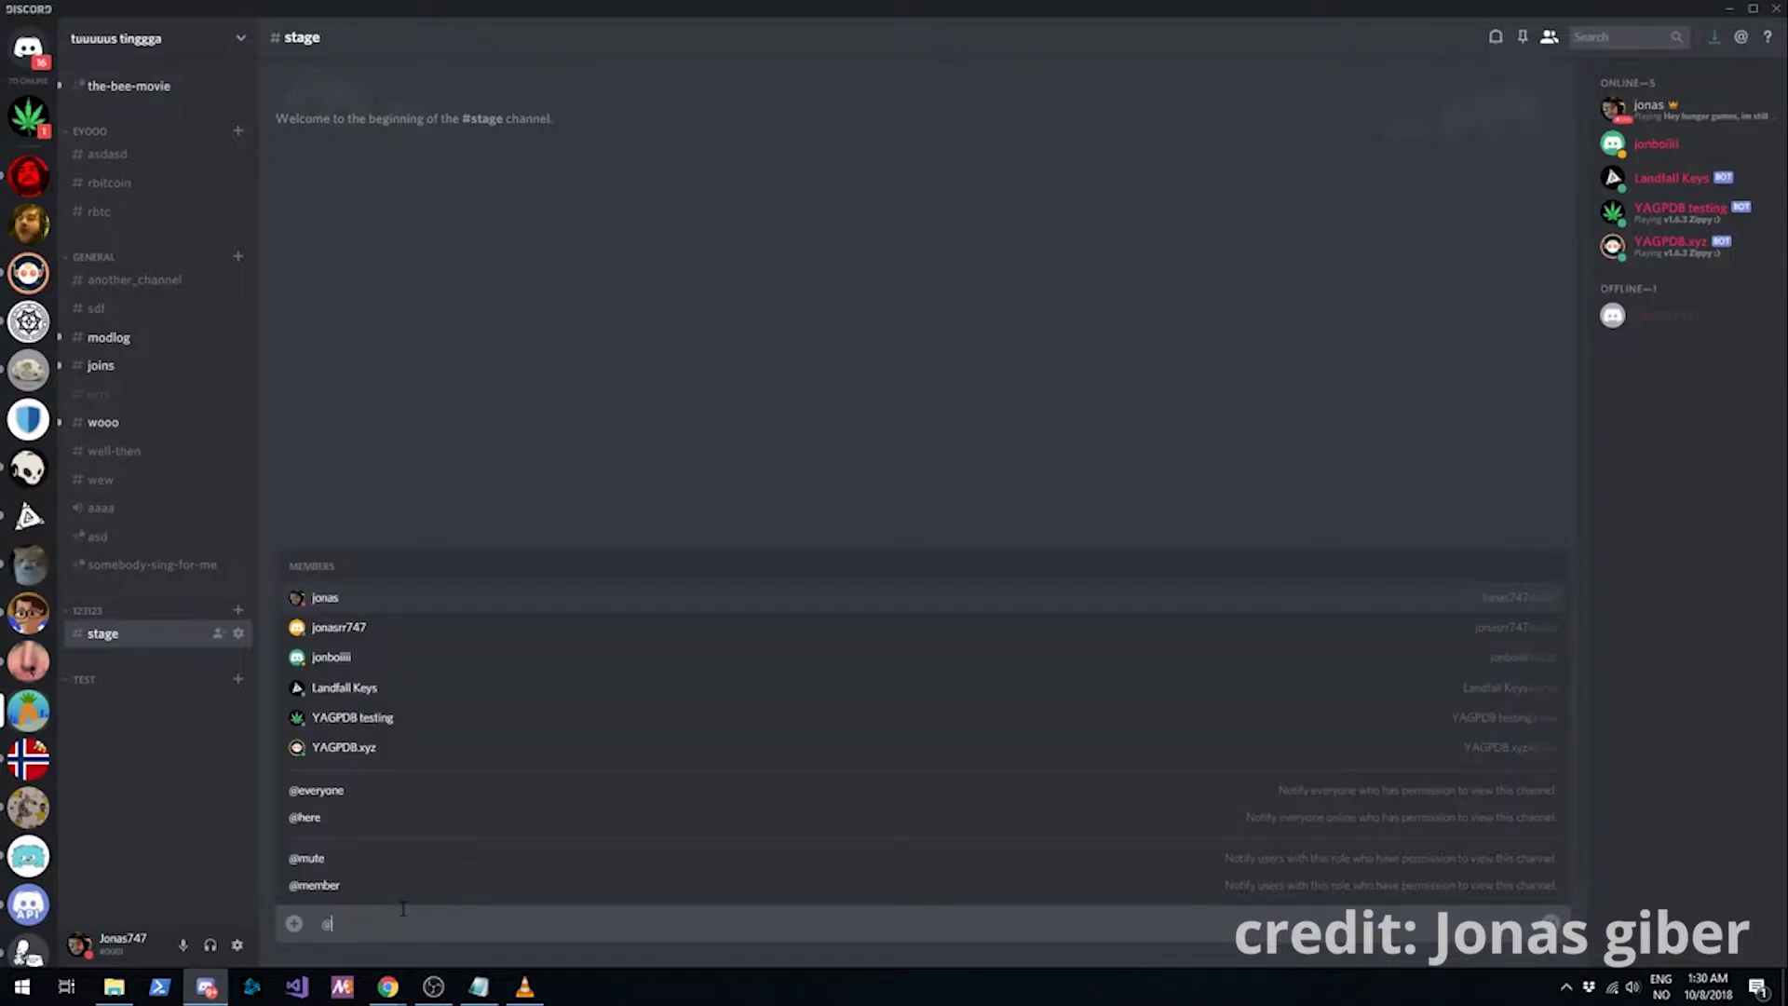
{"action": "key", "text": "Tab"}
{"action": "type", "text": "@"}
{"action": "key", "text": "Down"}
{"action": "key", "text": "Tab"}
{"action": "type", "text": "@"}
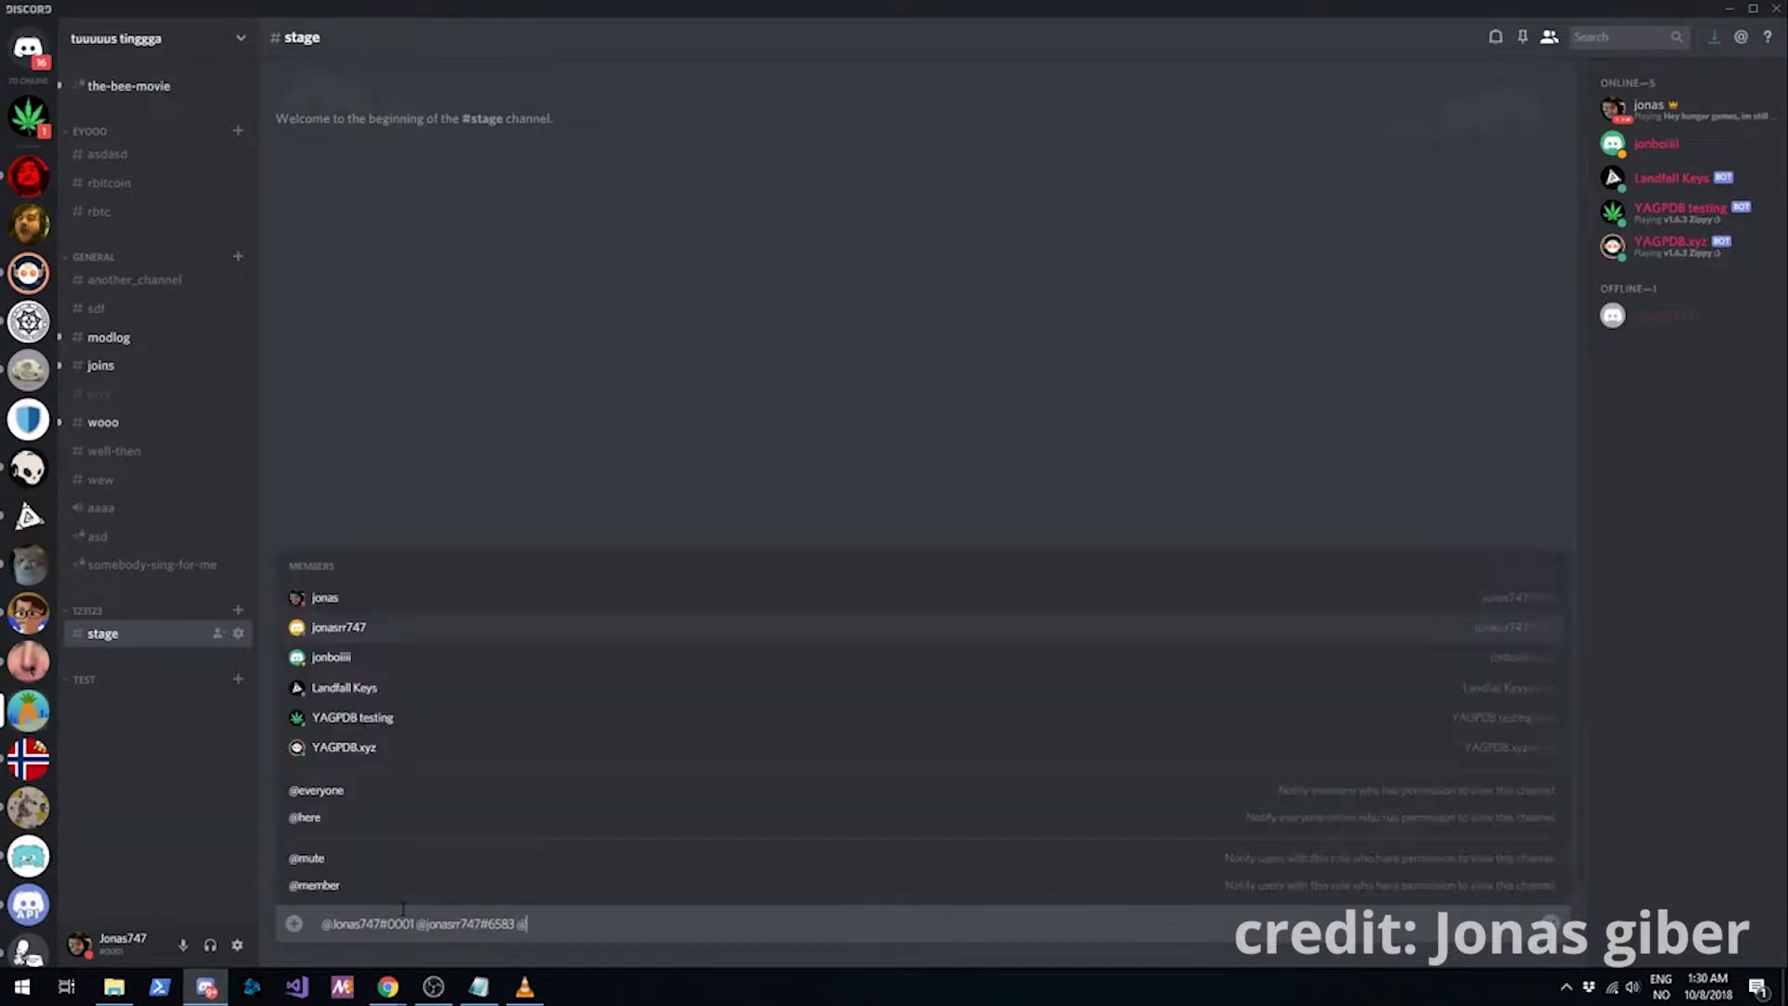
{"action": "key", "text": "Down"}
{"action": "key", "text": "Tab"}
{"action": "type", "text": "@"}
{"action": "key", "text": "Down"}
{"action": "key", "text": "Tab"}
{"action": "type", "text": "@"}
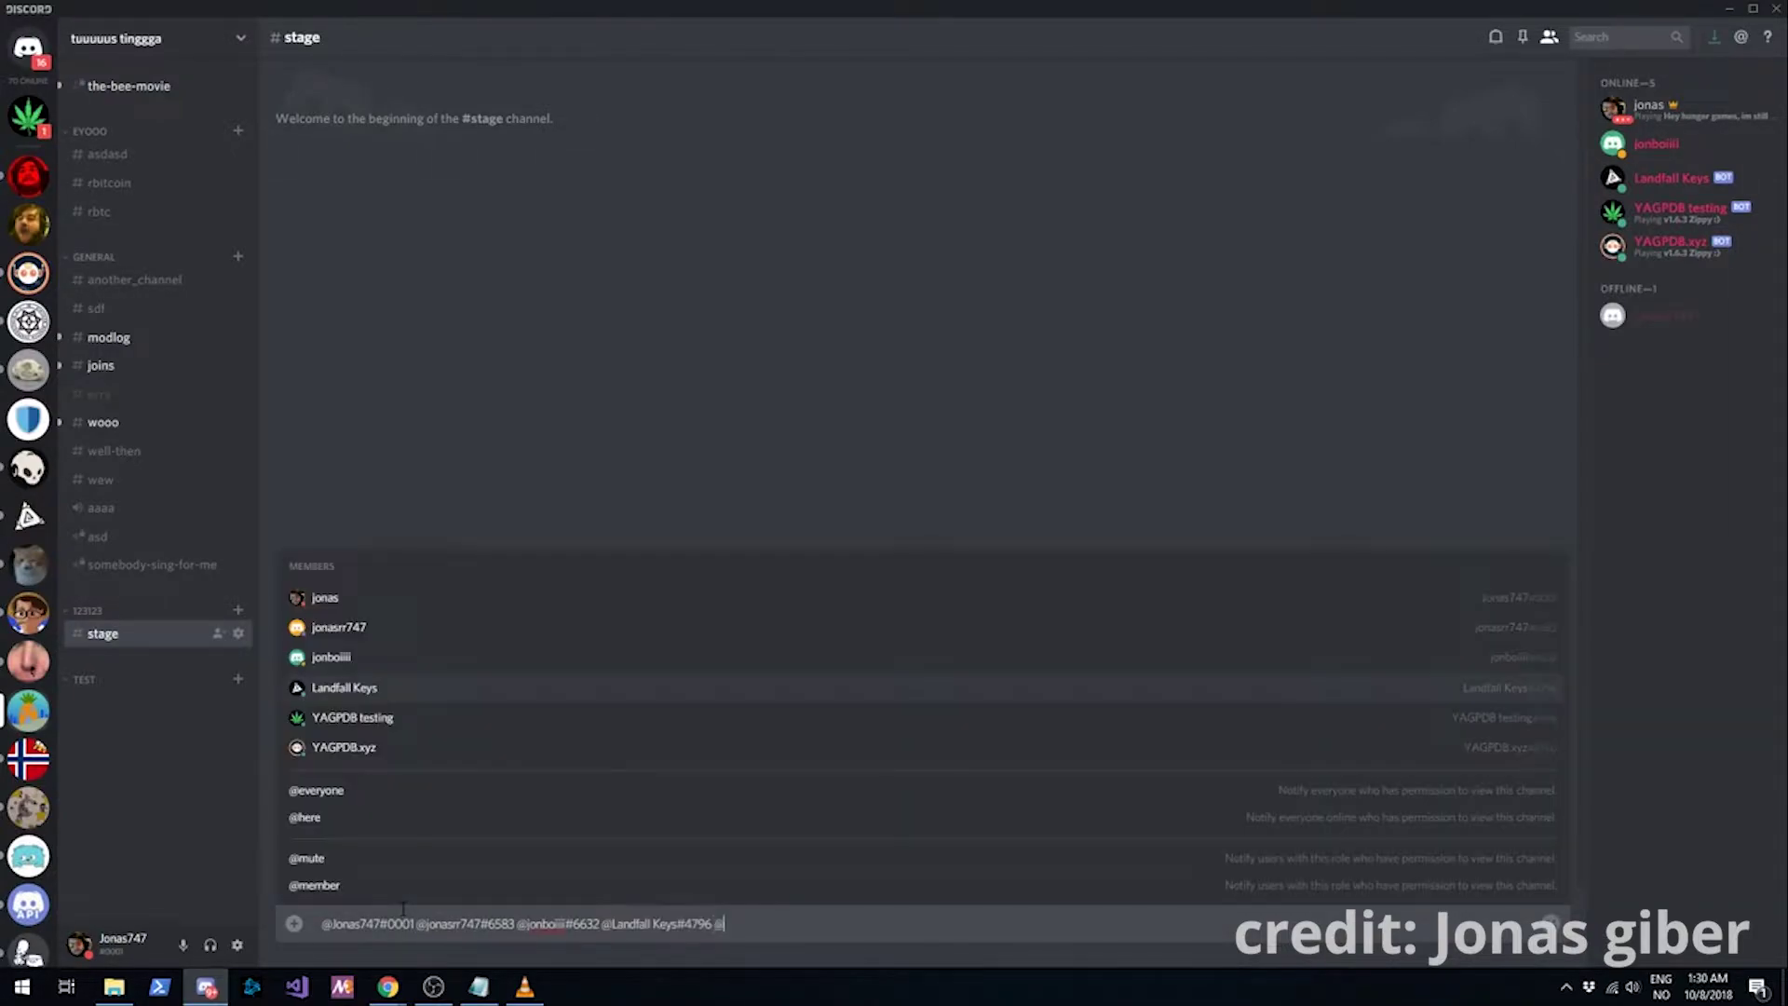
{"action": "key", "text": "Down"}
{"action": "key", "text": "Tab"}
{"action": "type", "text": "@"}
{"action": "key", "text": "Down"}
{"action": "key", "text": "Tab"}
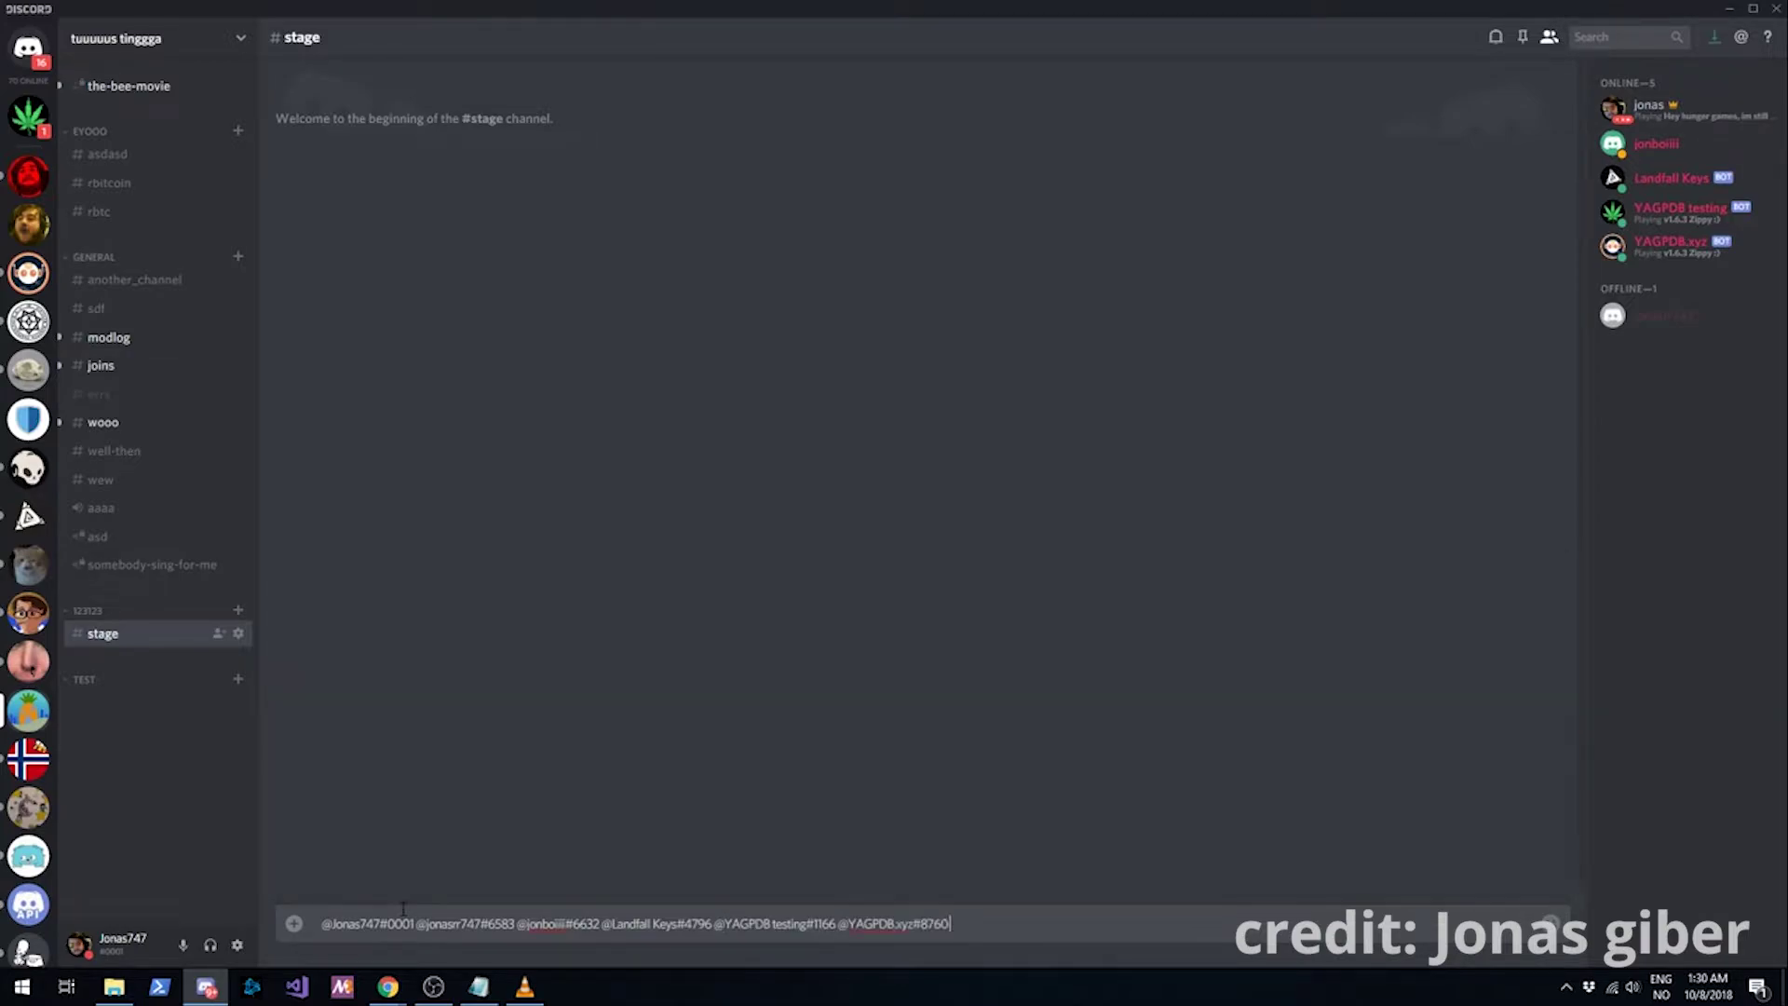
{"action": "key", "text": "Return"}
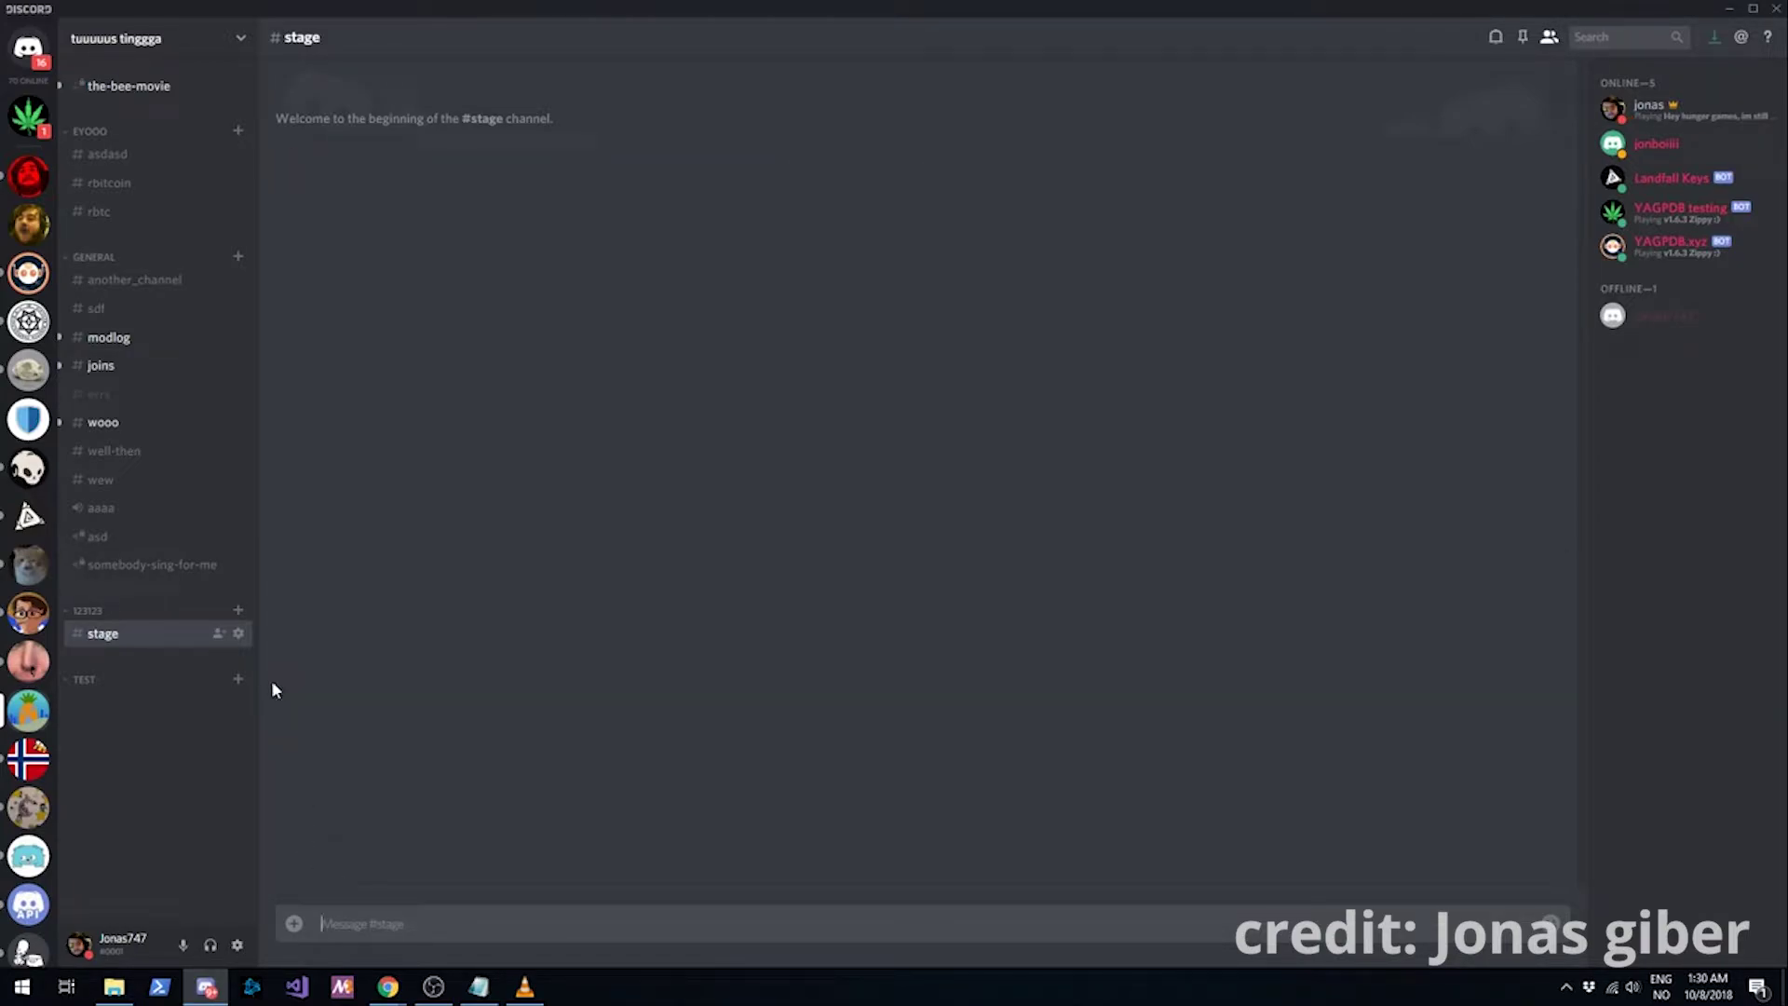
Step: Check the YAGPDB testing bot's direct messages, then return to the server's #stage channel and switch back to the browser
{"action": "left_click", "coordinate": [28, 116]}
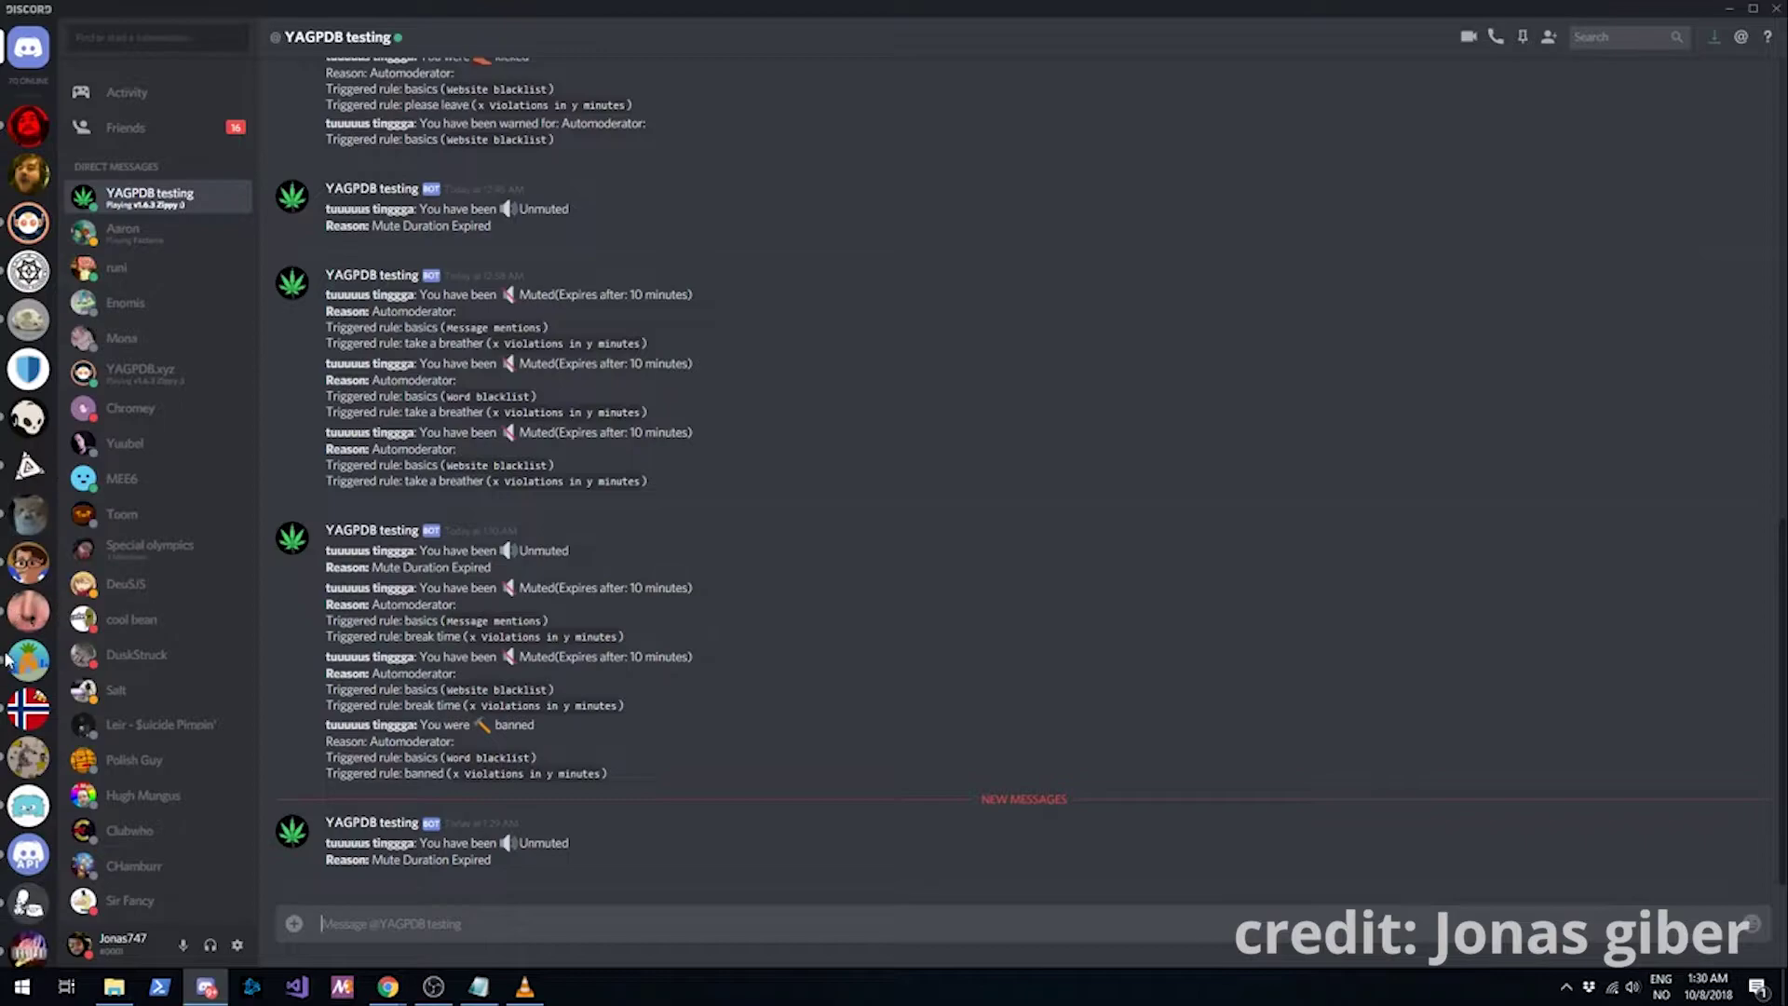
{"action": "left_click", "coordinate": [20, 659]}
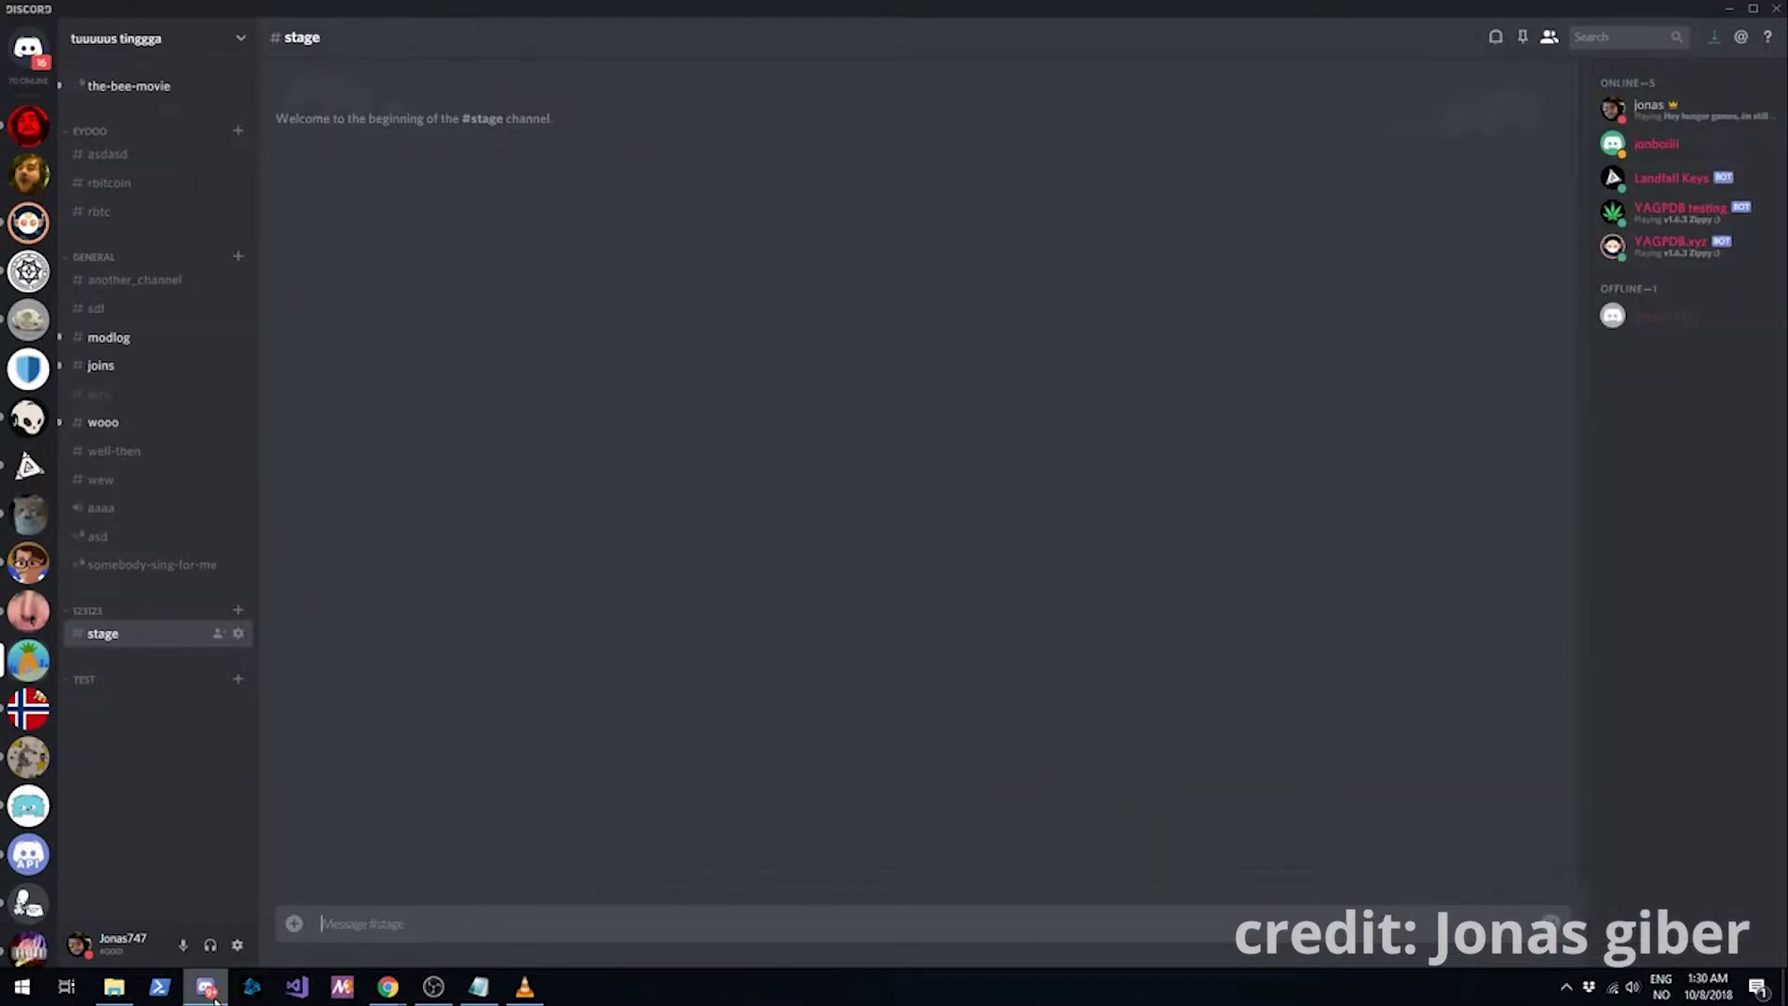
{"action": "left_click", "coordinate": [387, 986]}
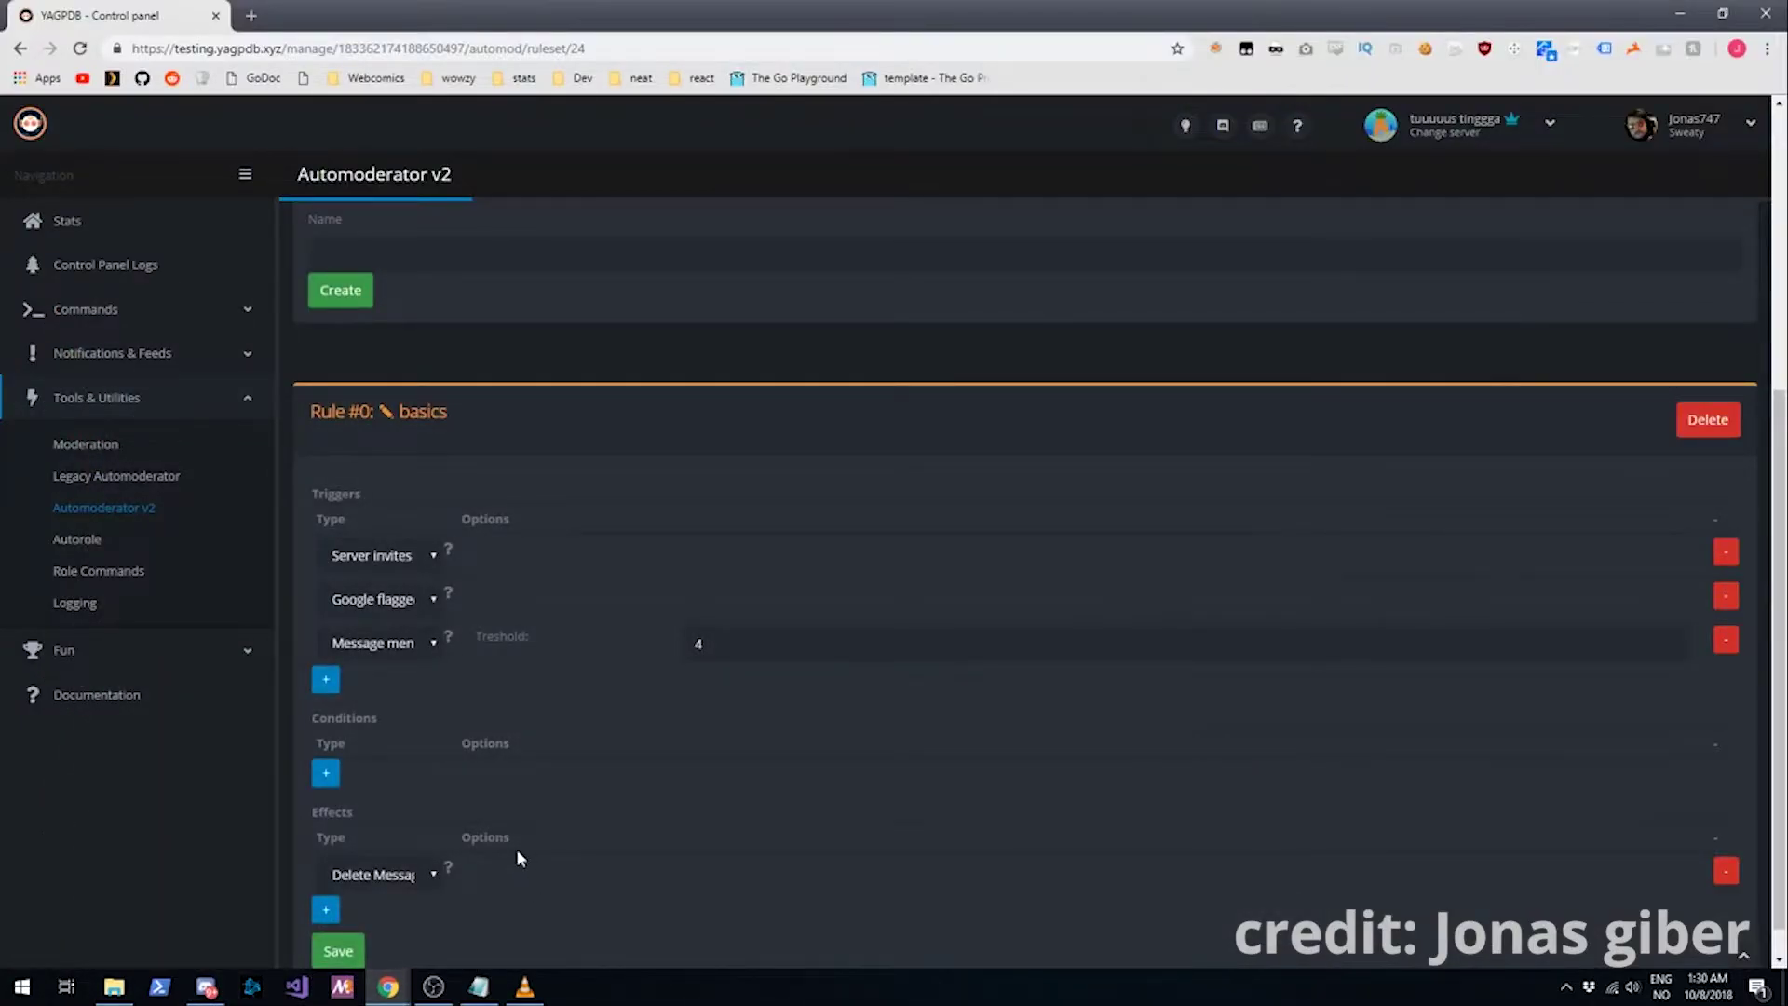
Step: Switch to Discord and send the messages "hello there" and "how arey ou doing" in #stage
{"action": "left_click", "coordinate": [205, 986]}
{"action": "type", "text": "he"}
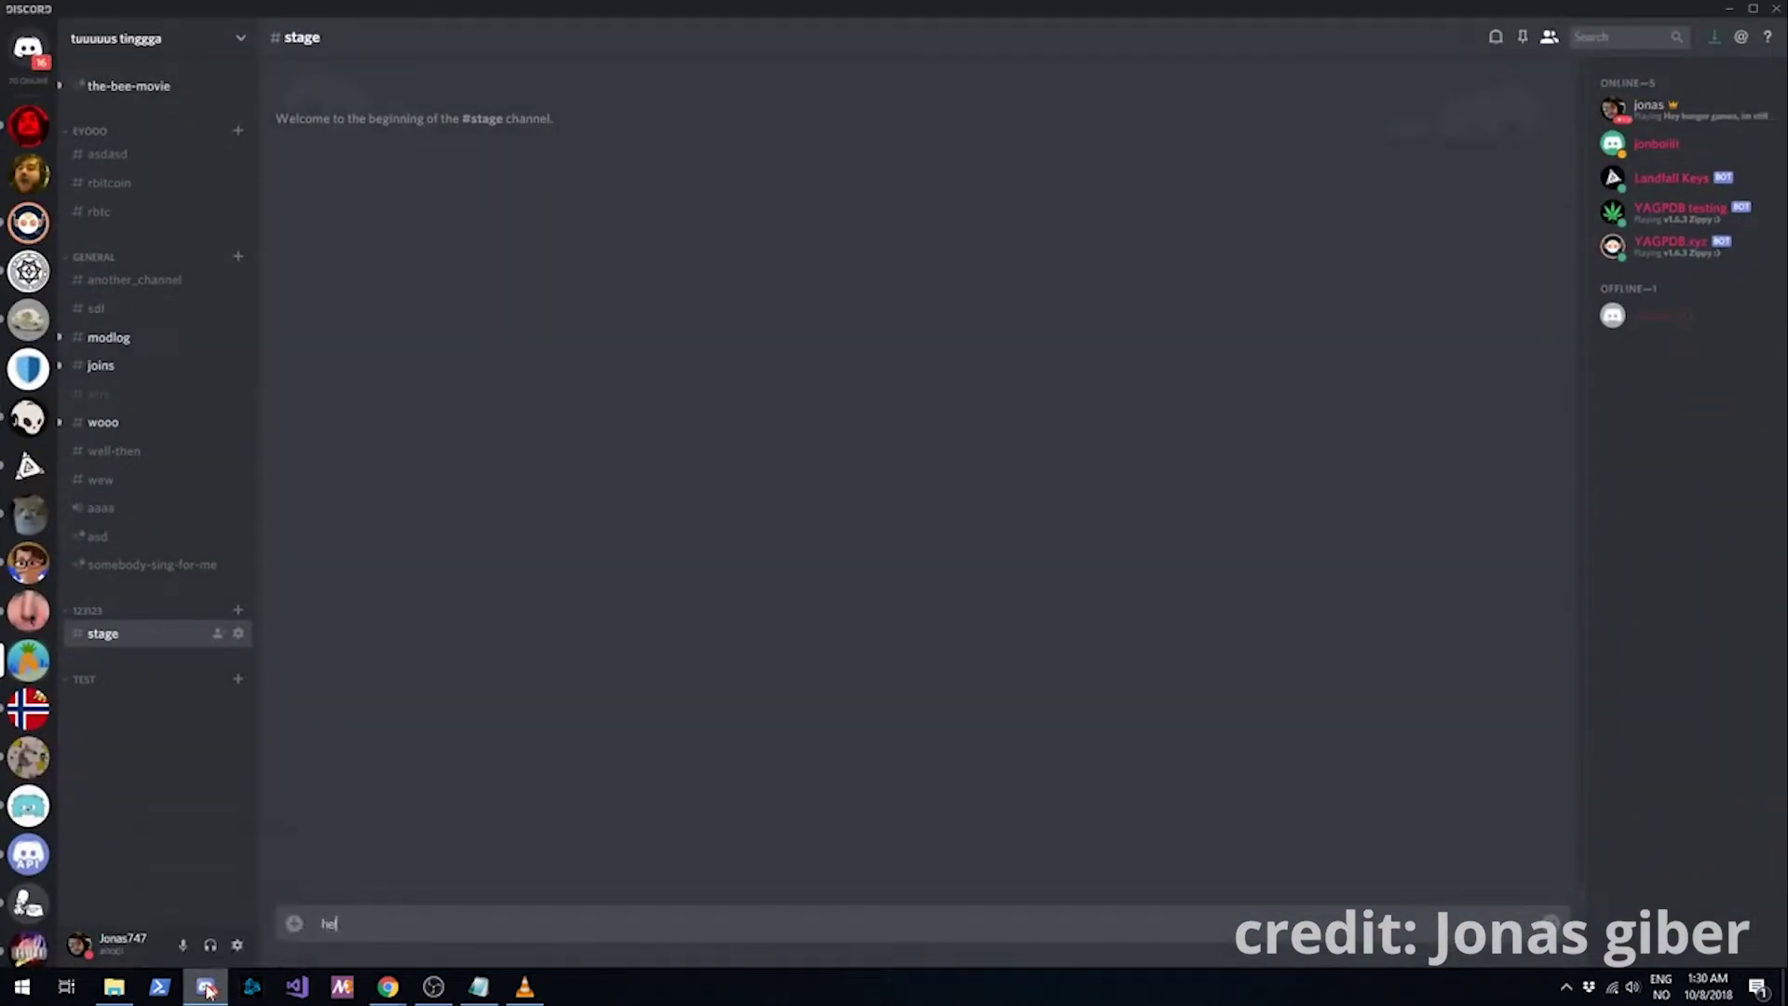
{"action": "type", "text": "llo there"}
{"action": "key", "text": "Return"}
{"action": "type", "text": "how arey ou doing"}
{"action": "key", "text": "Return"}
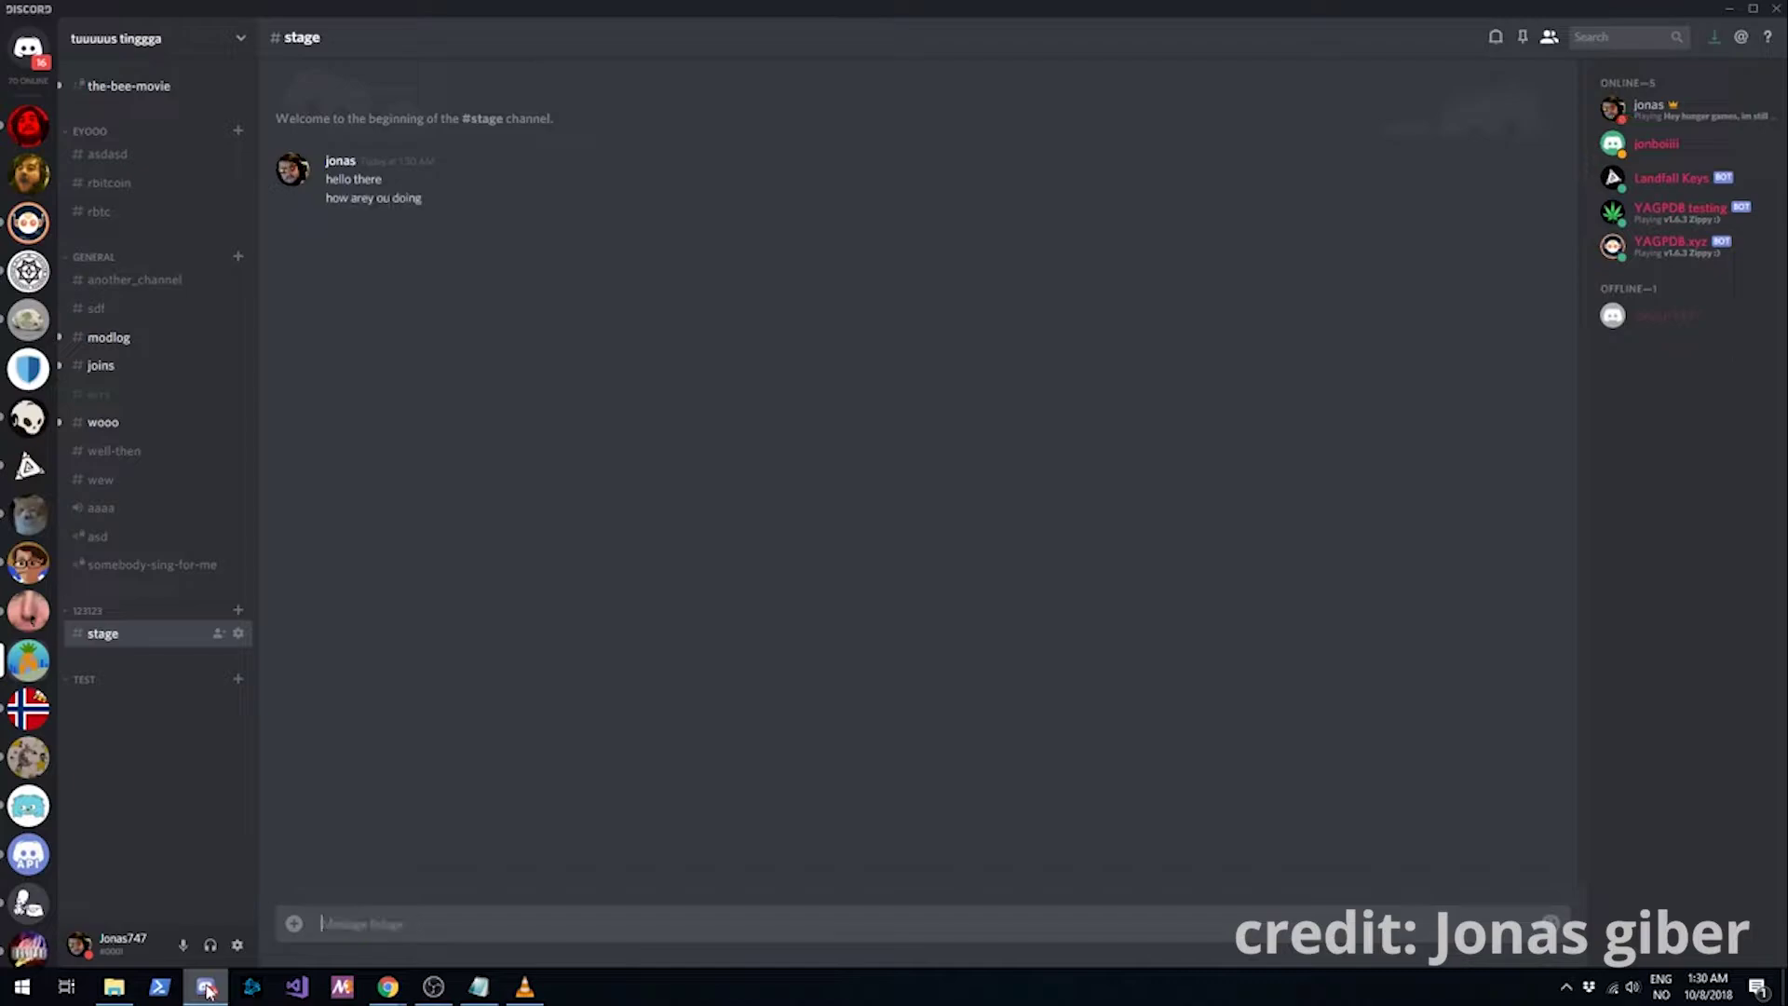
Step: Switch to the YAGPDB control panel, add a +Violation effect named "q" to the basics rule and save the rule
{"action": "key", "text": "alt+Tab"}
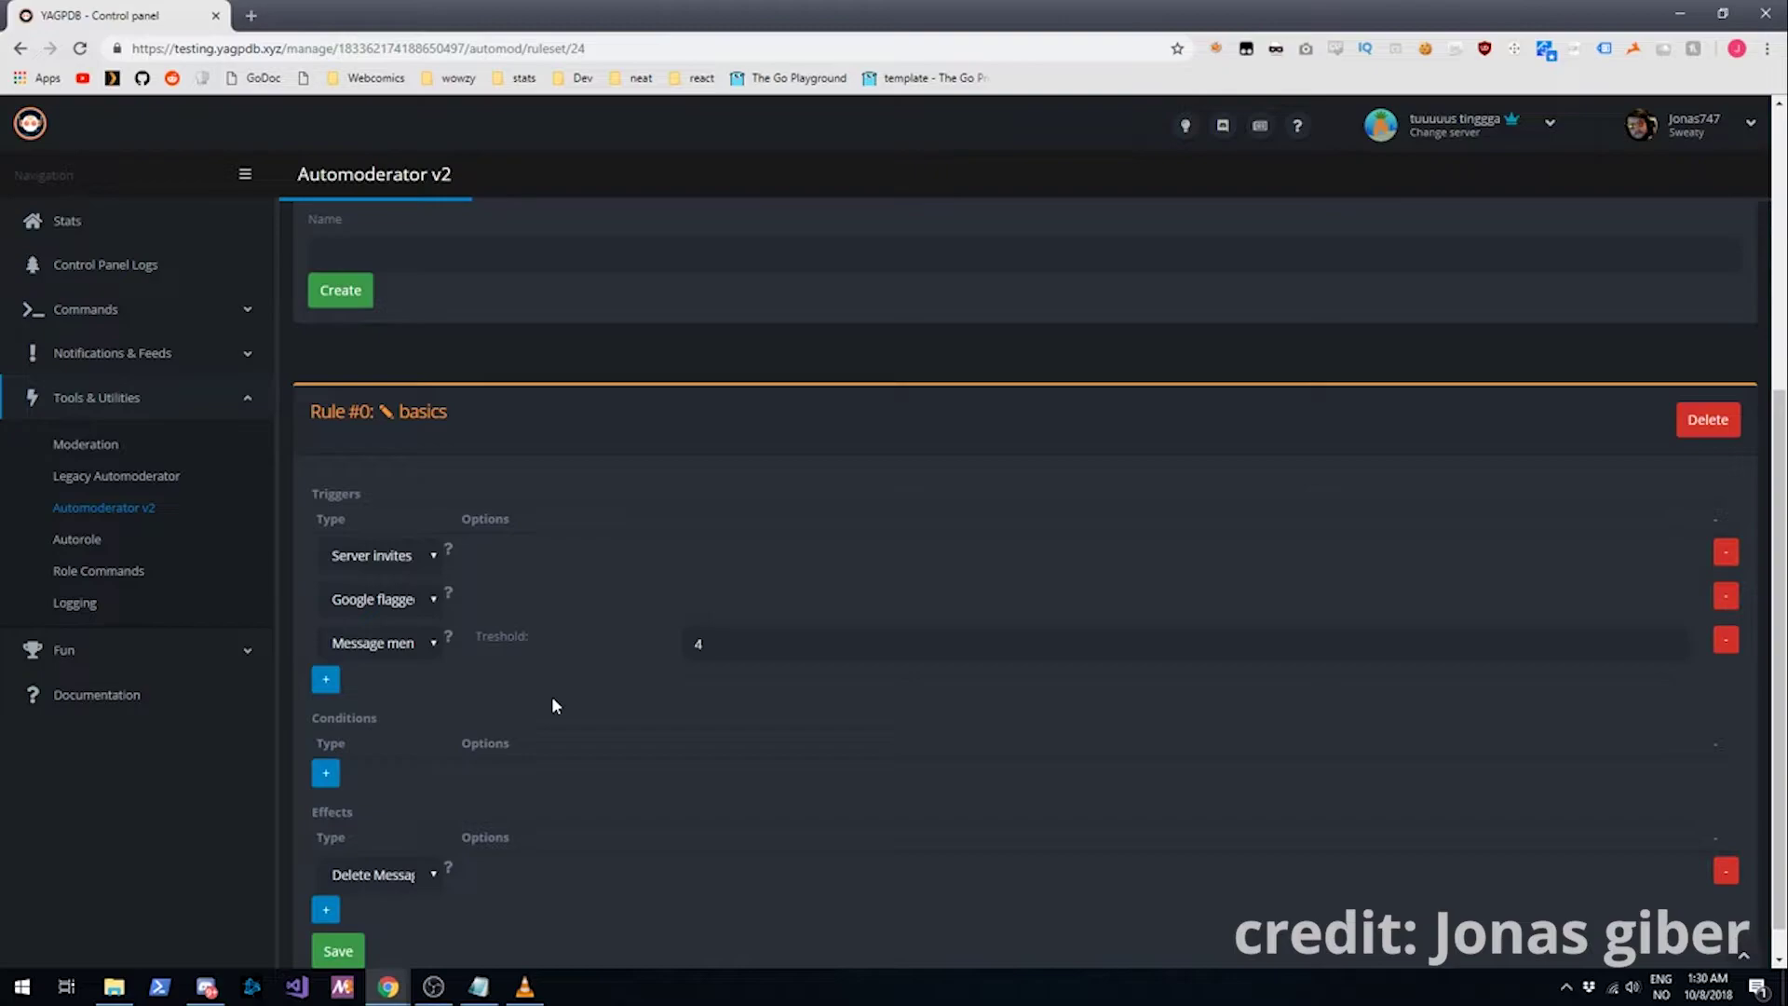
{"action": "scroll", "coordinate": [528, 810], "scroll_direction": "down", "scroll_amount": 1}
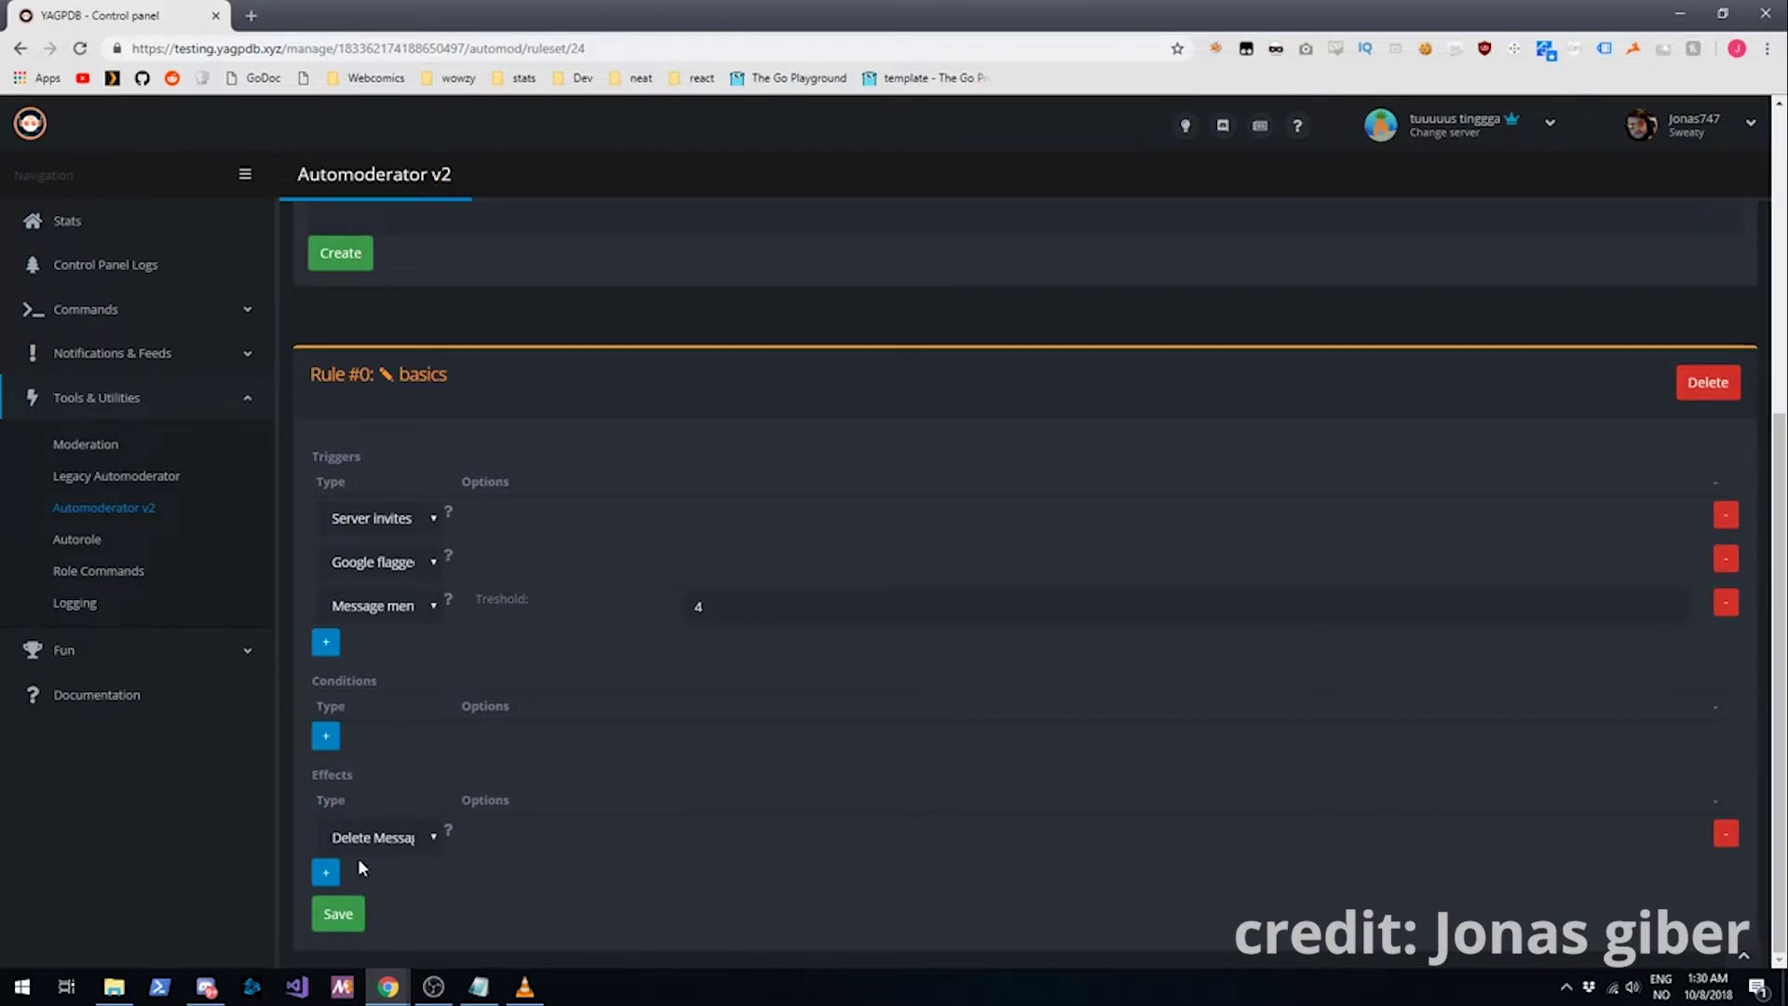
{"action": "left_click", "coordinate": [325, 874]}
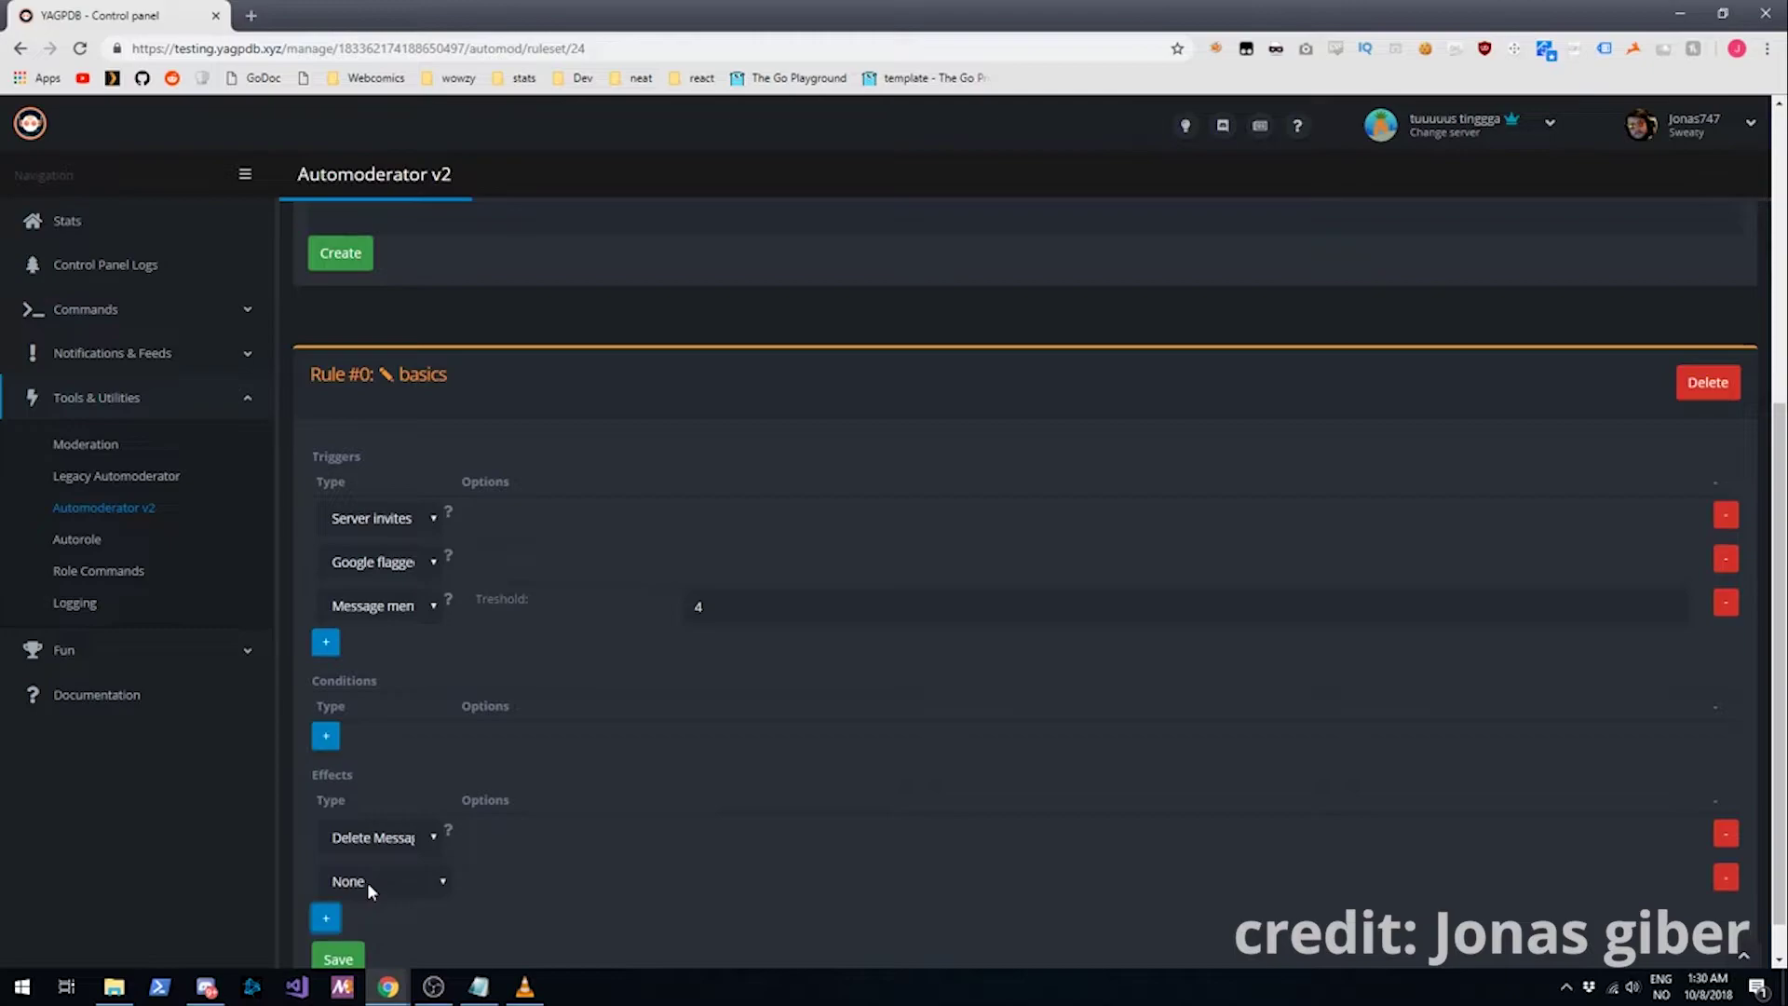
{"action": "left_click", "coordinate": [367, 881]}
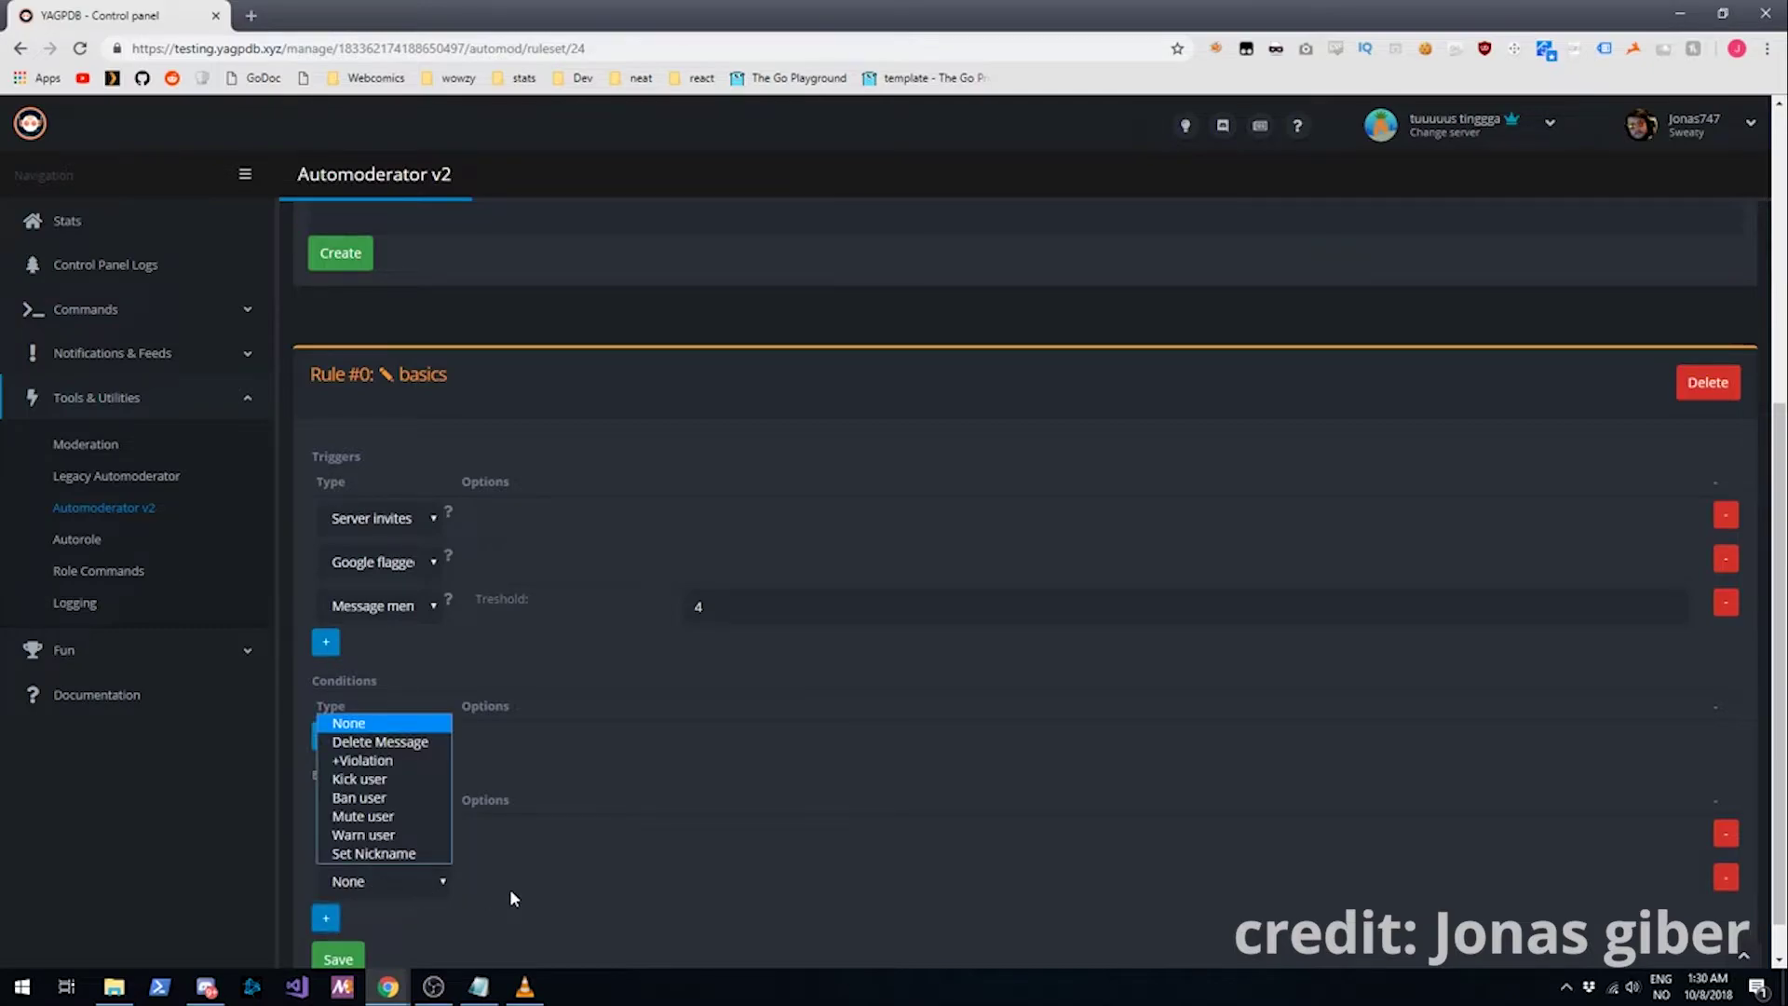
{"action": "left_click", "coordinate": [388, 760]}
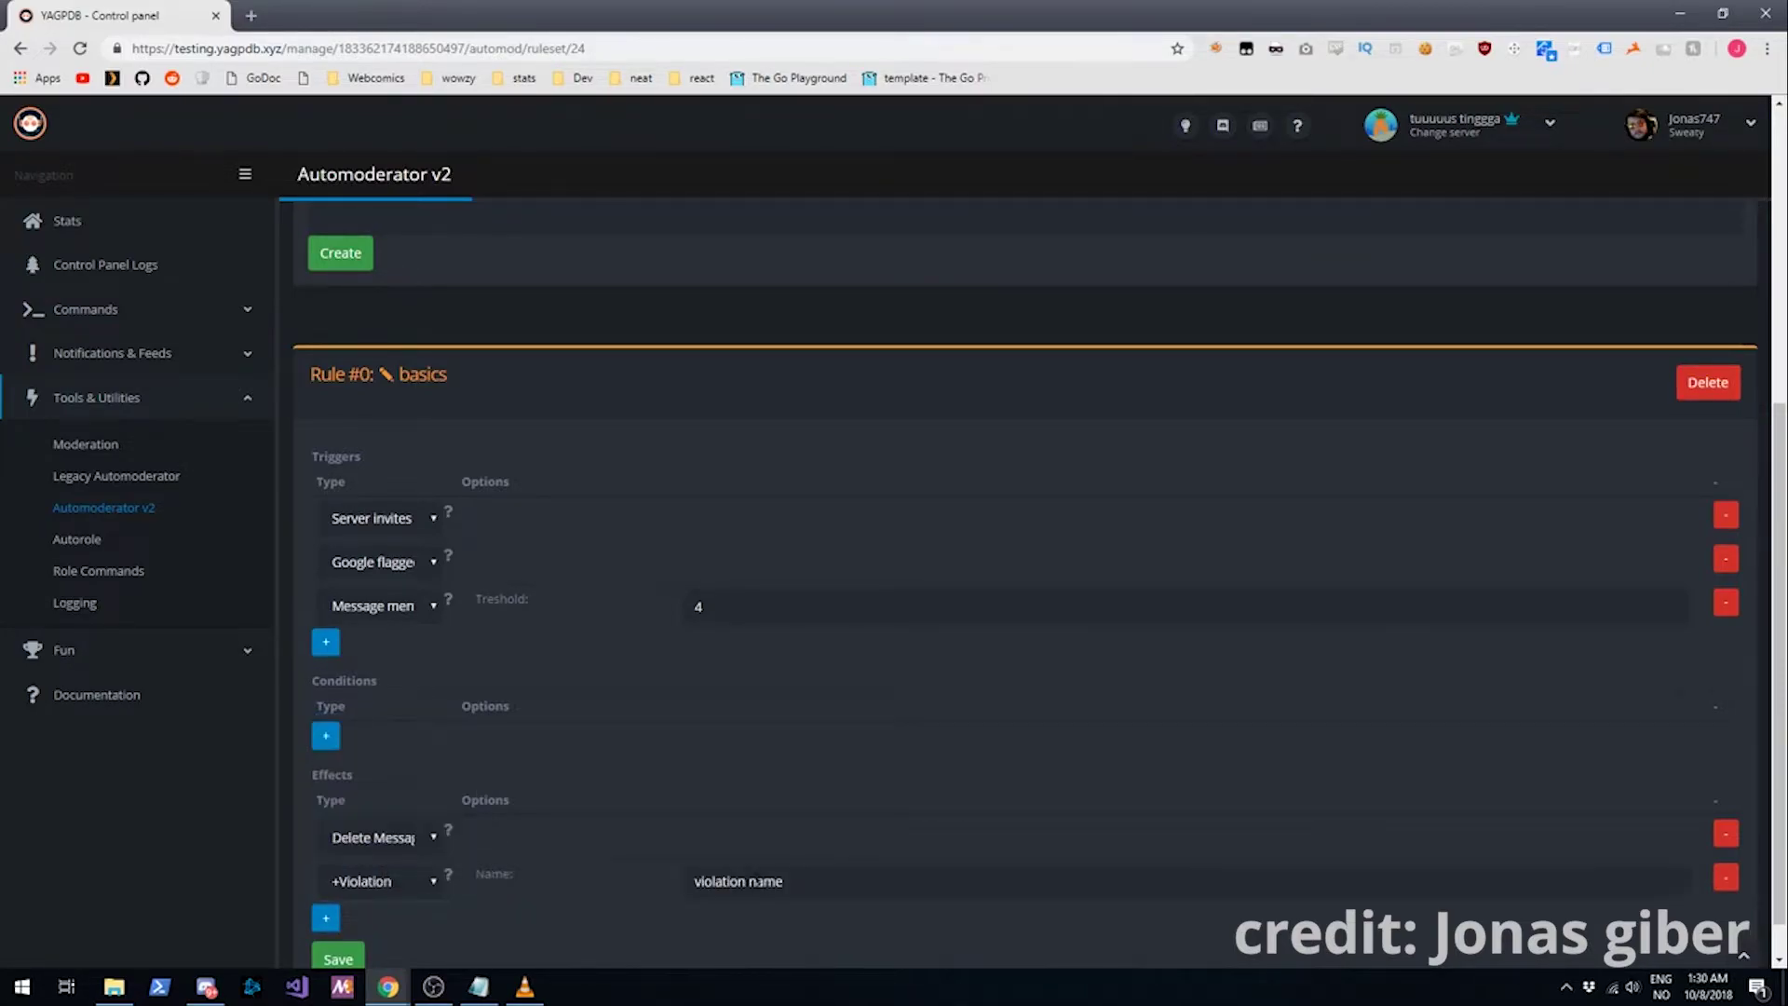
{"action": "left_click", "coordinate": [500, 874]}
{"action": "type", "text": "q"}
{"action": "left_click", "coordinate": [336, 956]}
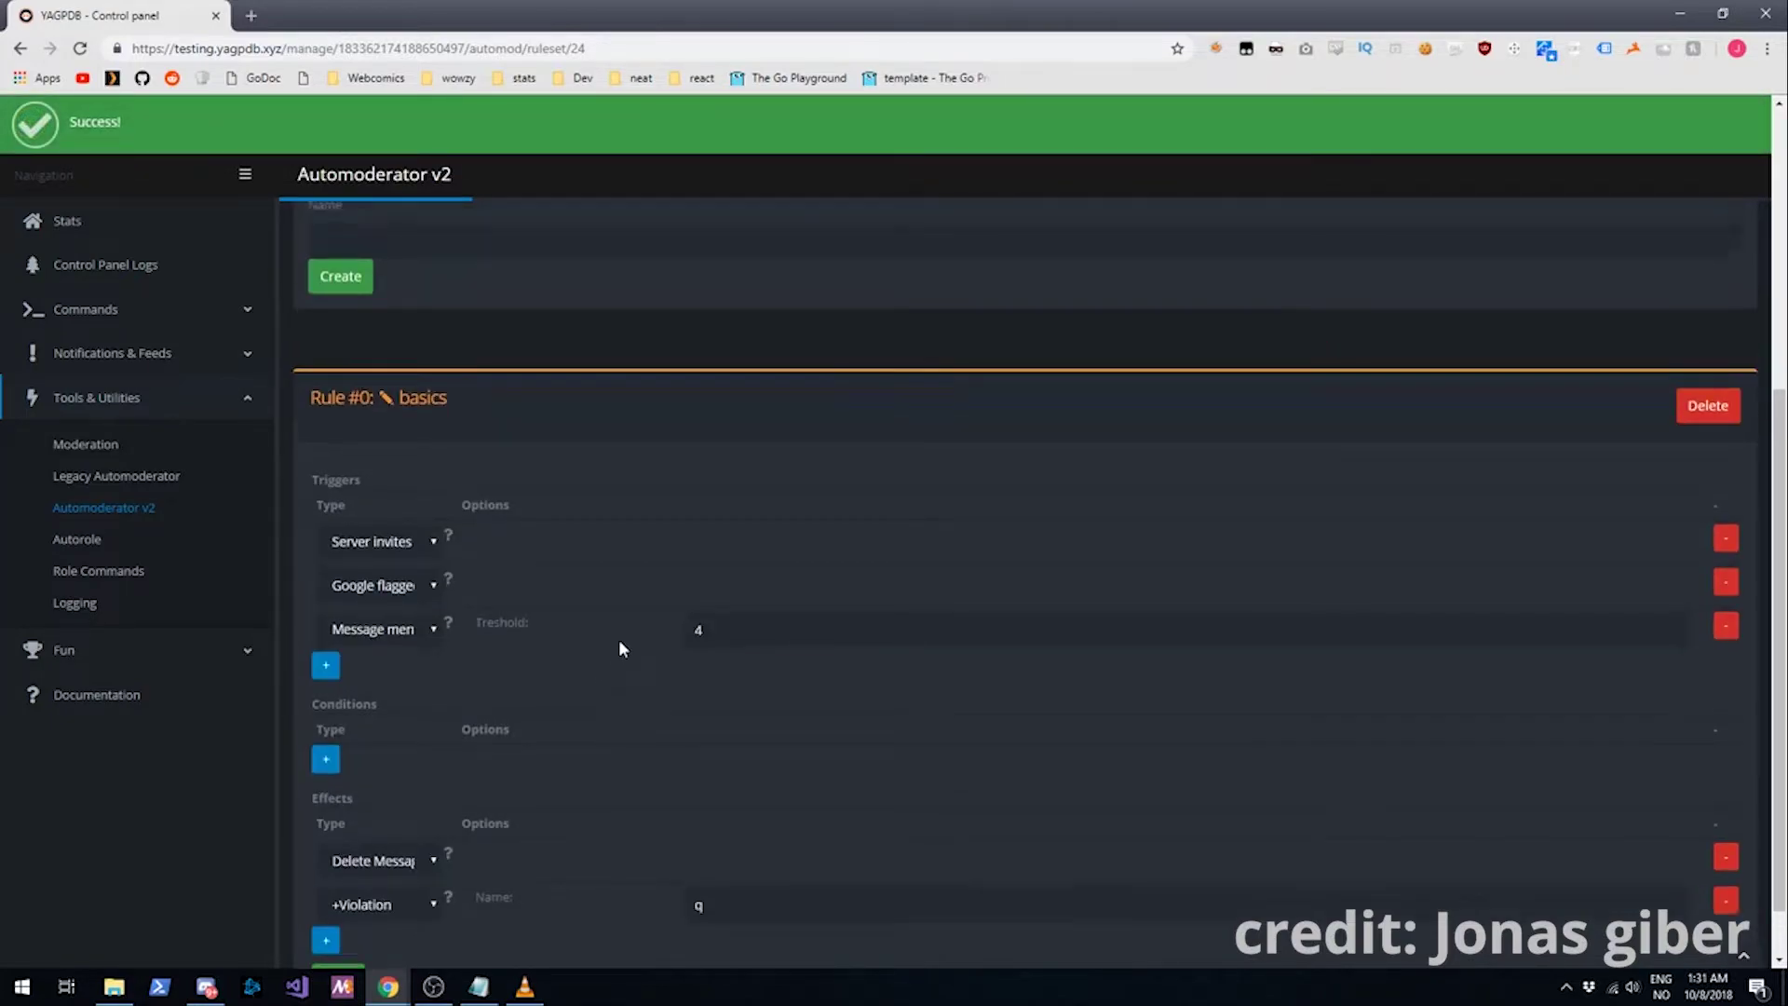
Step: Create a new rule named "break time" in the main ruleset
{"action": "scroll", "coordinate": [618, 639], "scroll_direction": "up", "scroll_amount": 2}
{"action": "scroll", "coordinate": [671, 693], "scroll_direction": "down", "scroll_amount": 3}
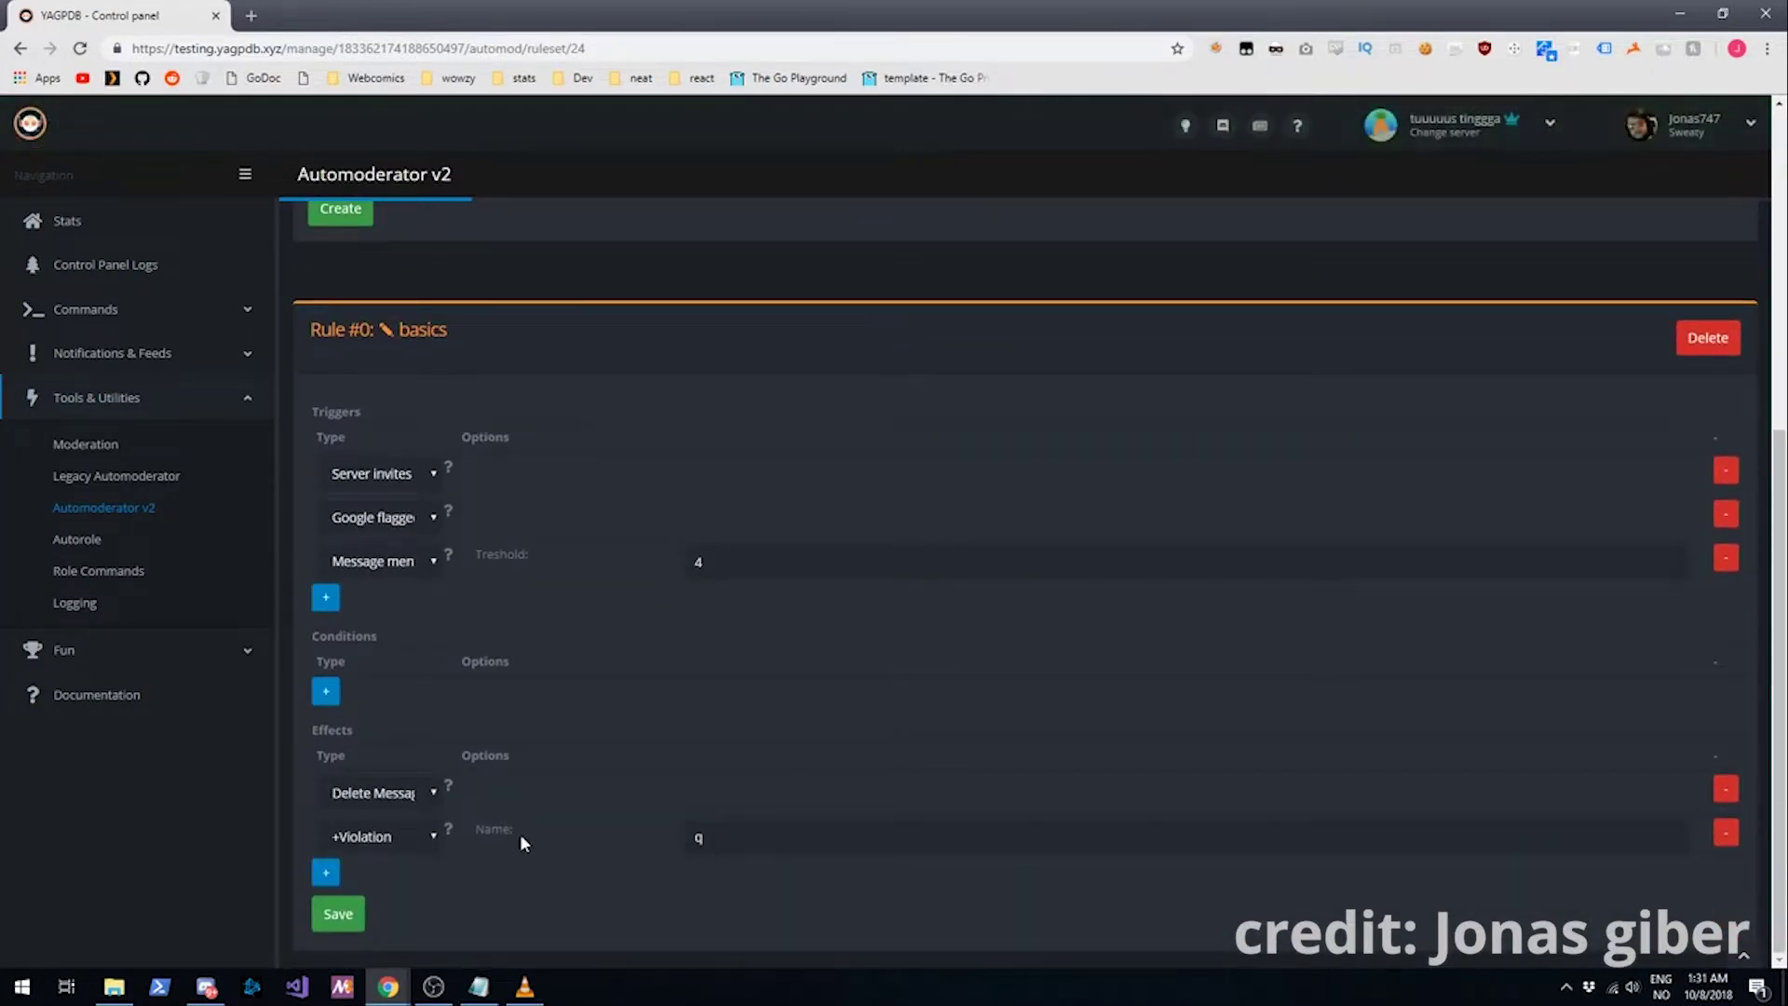
{"action": "scroll", "coordinate": [527, 792], "scroll_direction": "up", "scroll_amount": 5}
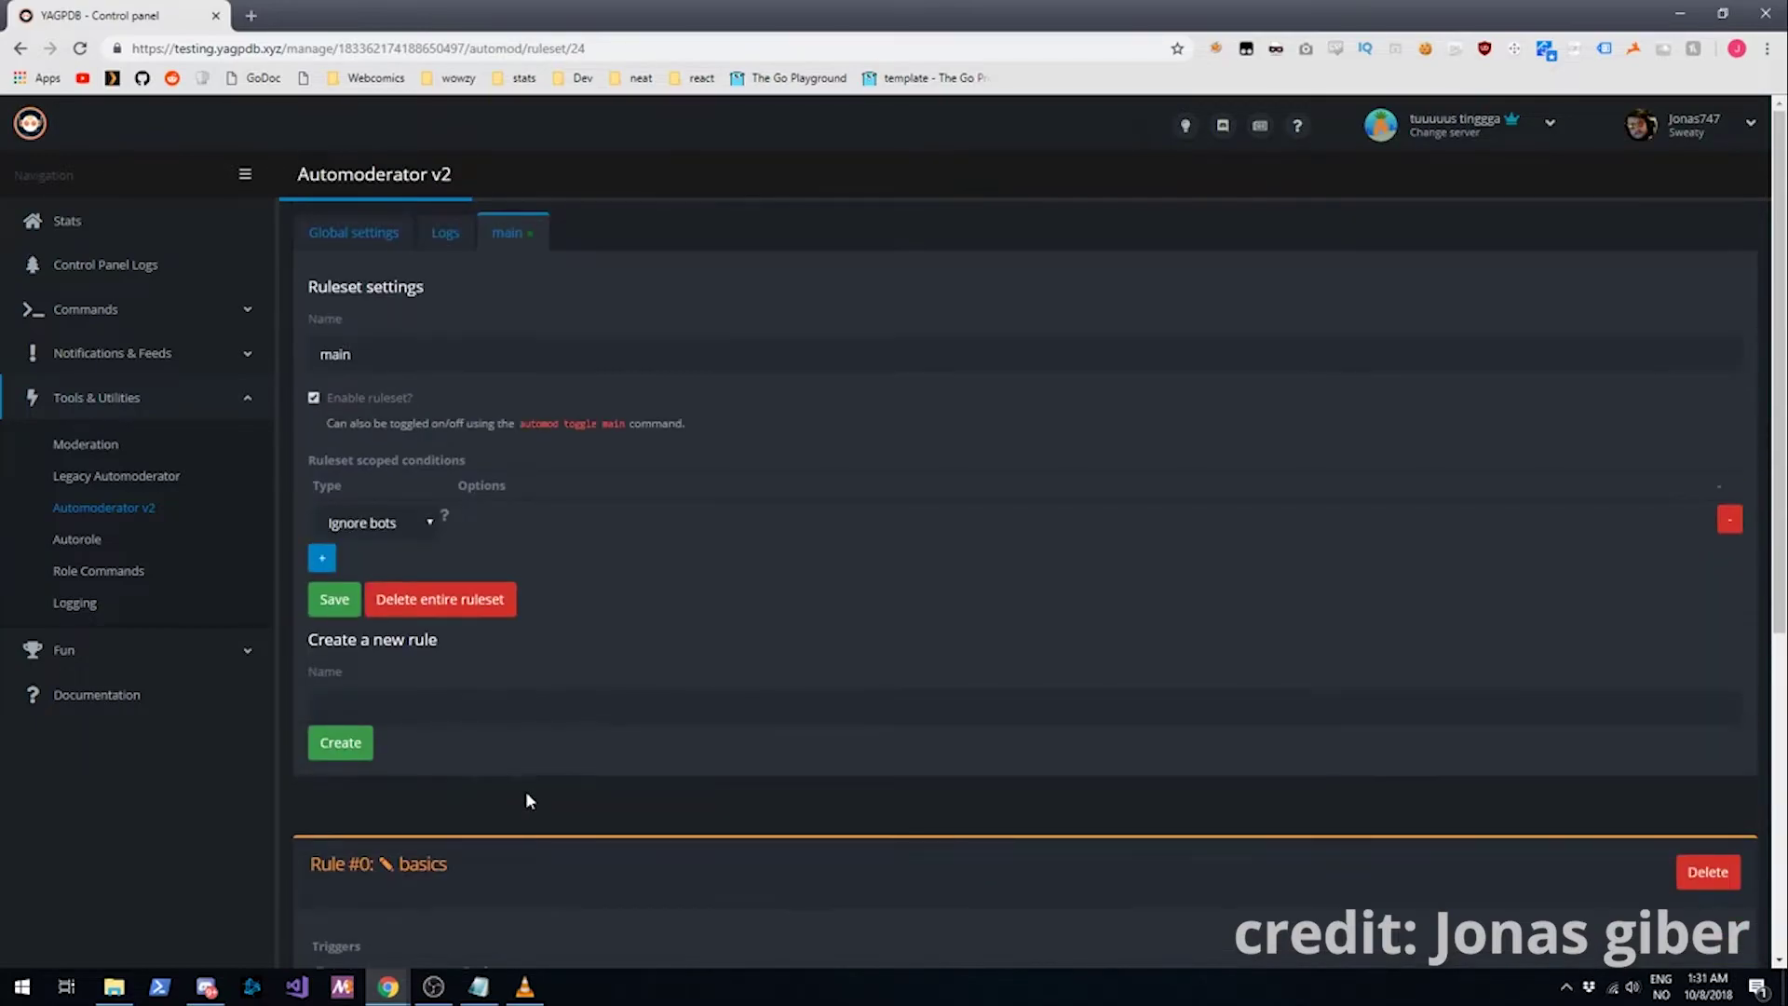
{"action": "left_click", "coordinate": [532, 705]}
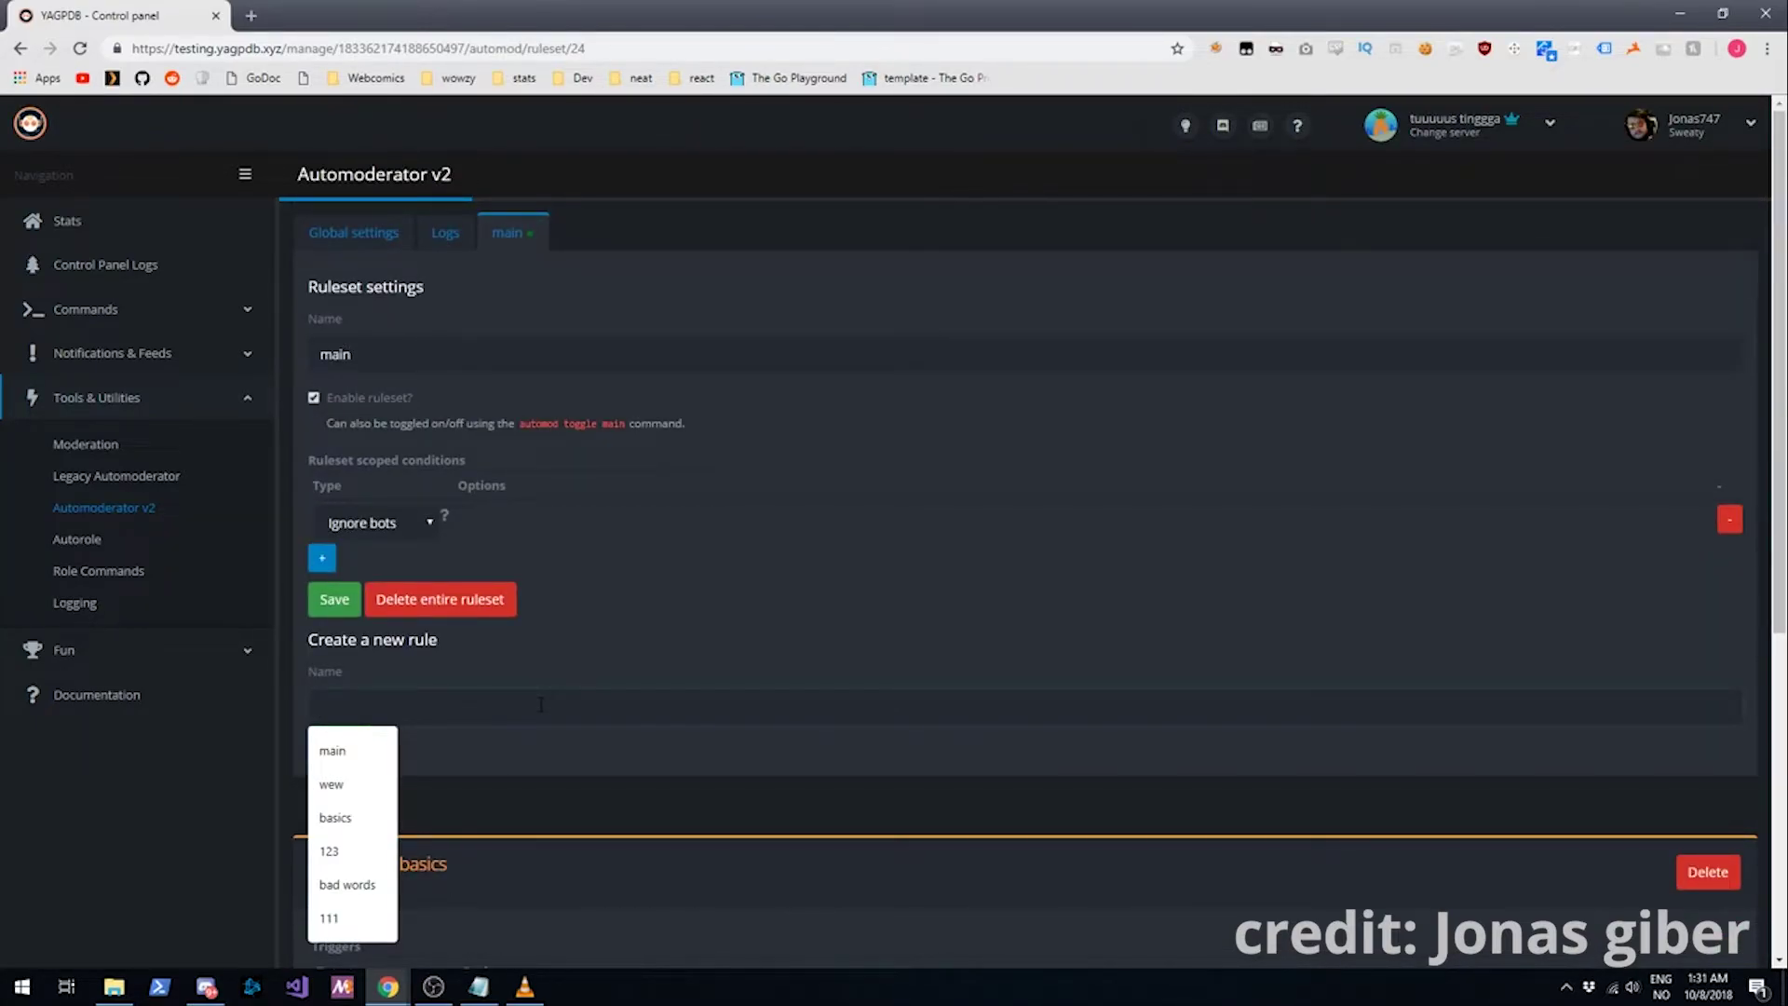
{"action": "type", "text": "break time"}
{"action": "key", "text": "Return"}
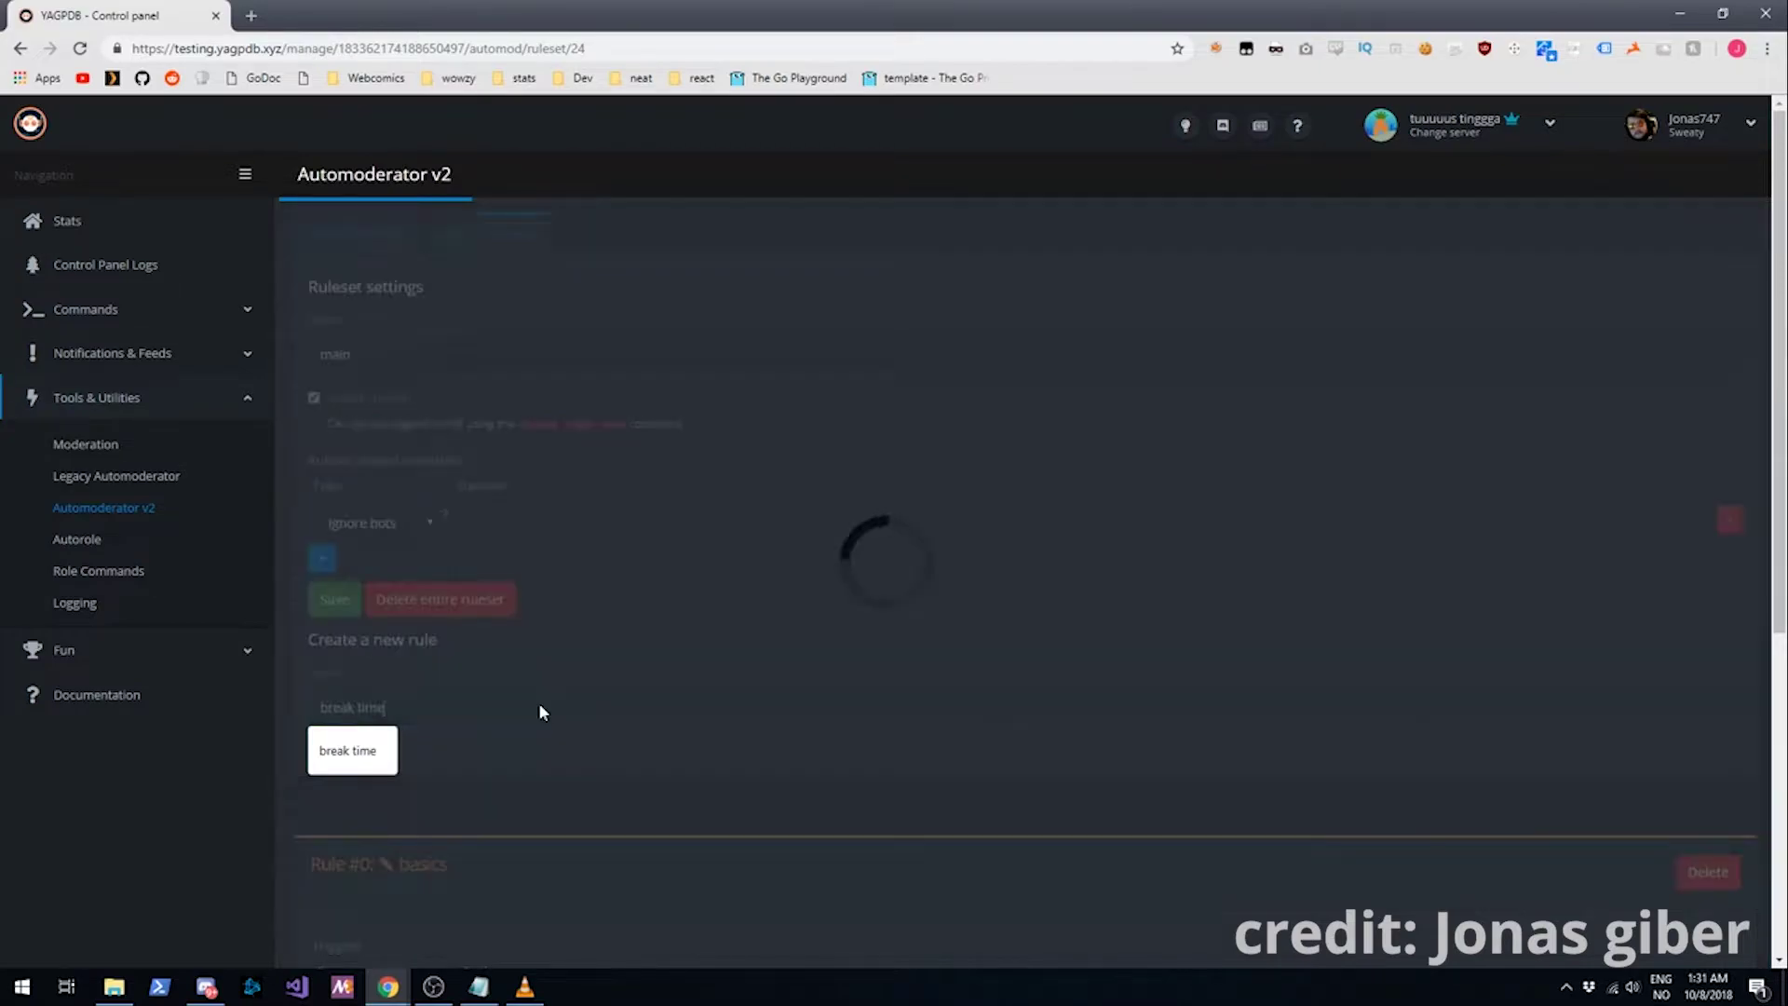
Step: Add an "x Violations in y minutes" trigger to the break time rule with the violation name "q"
{"action": "scroll", "coordinate": [559, 699], "scroll_direction": "down", "scroll_amount": 12}
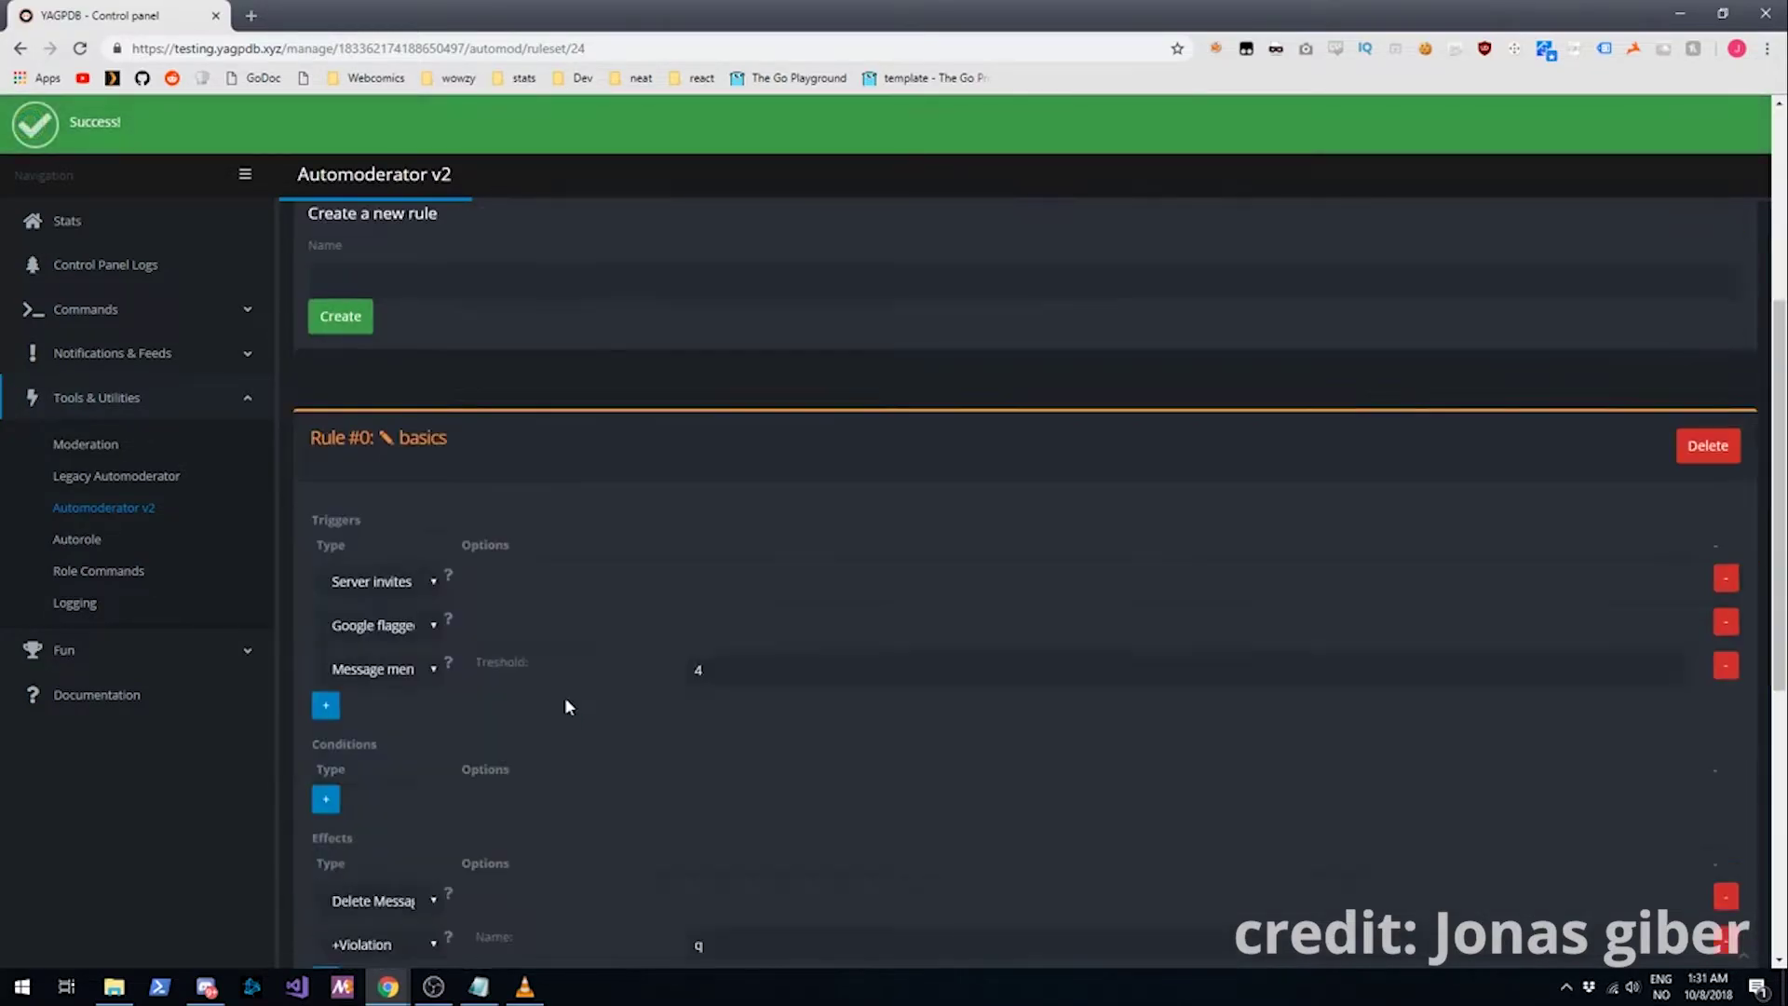
{"action": "scroll", "coordinate": [552, 708], "scroll_direction": "down", "scroll_amount": 1}
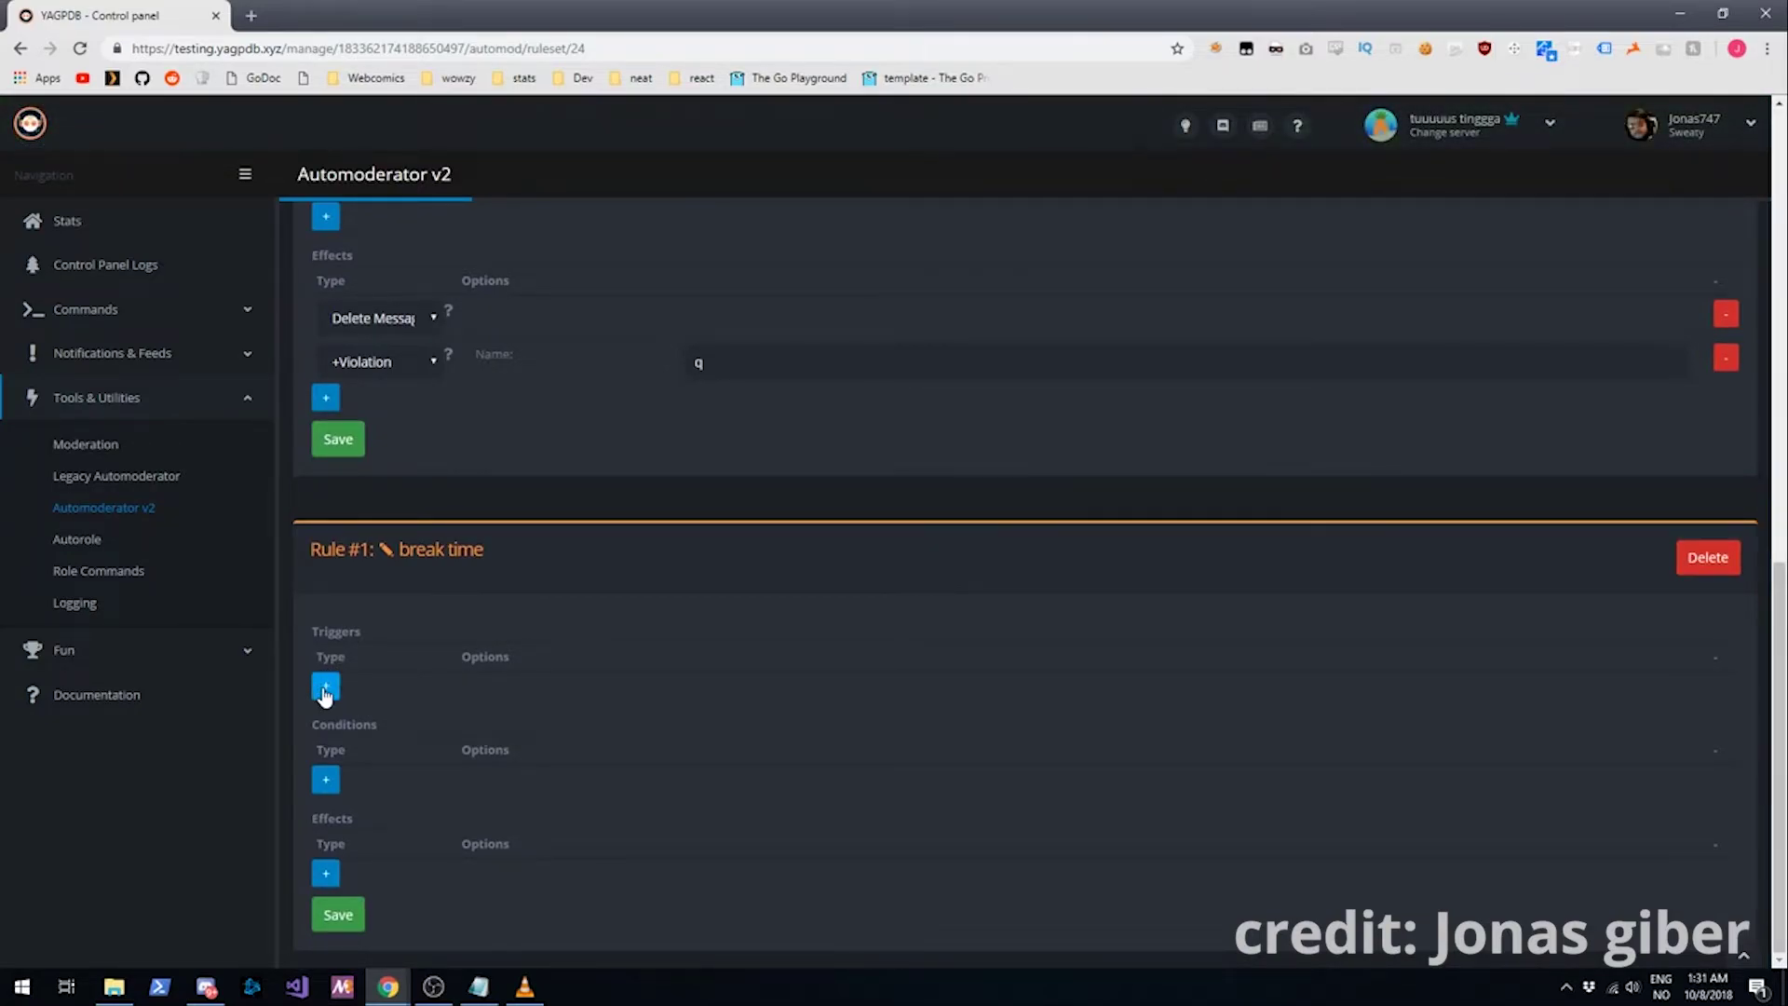
{"action": "left_click", "coordinate": [325, 689]}
{"action": "left_click", "coordinate": [403, 693]}
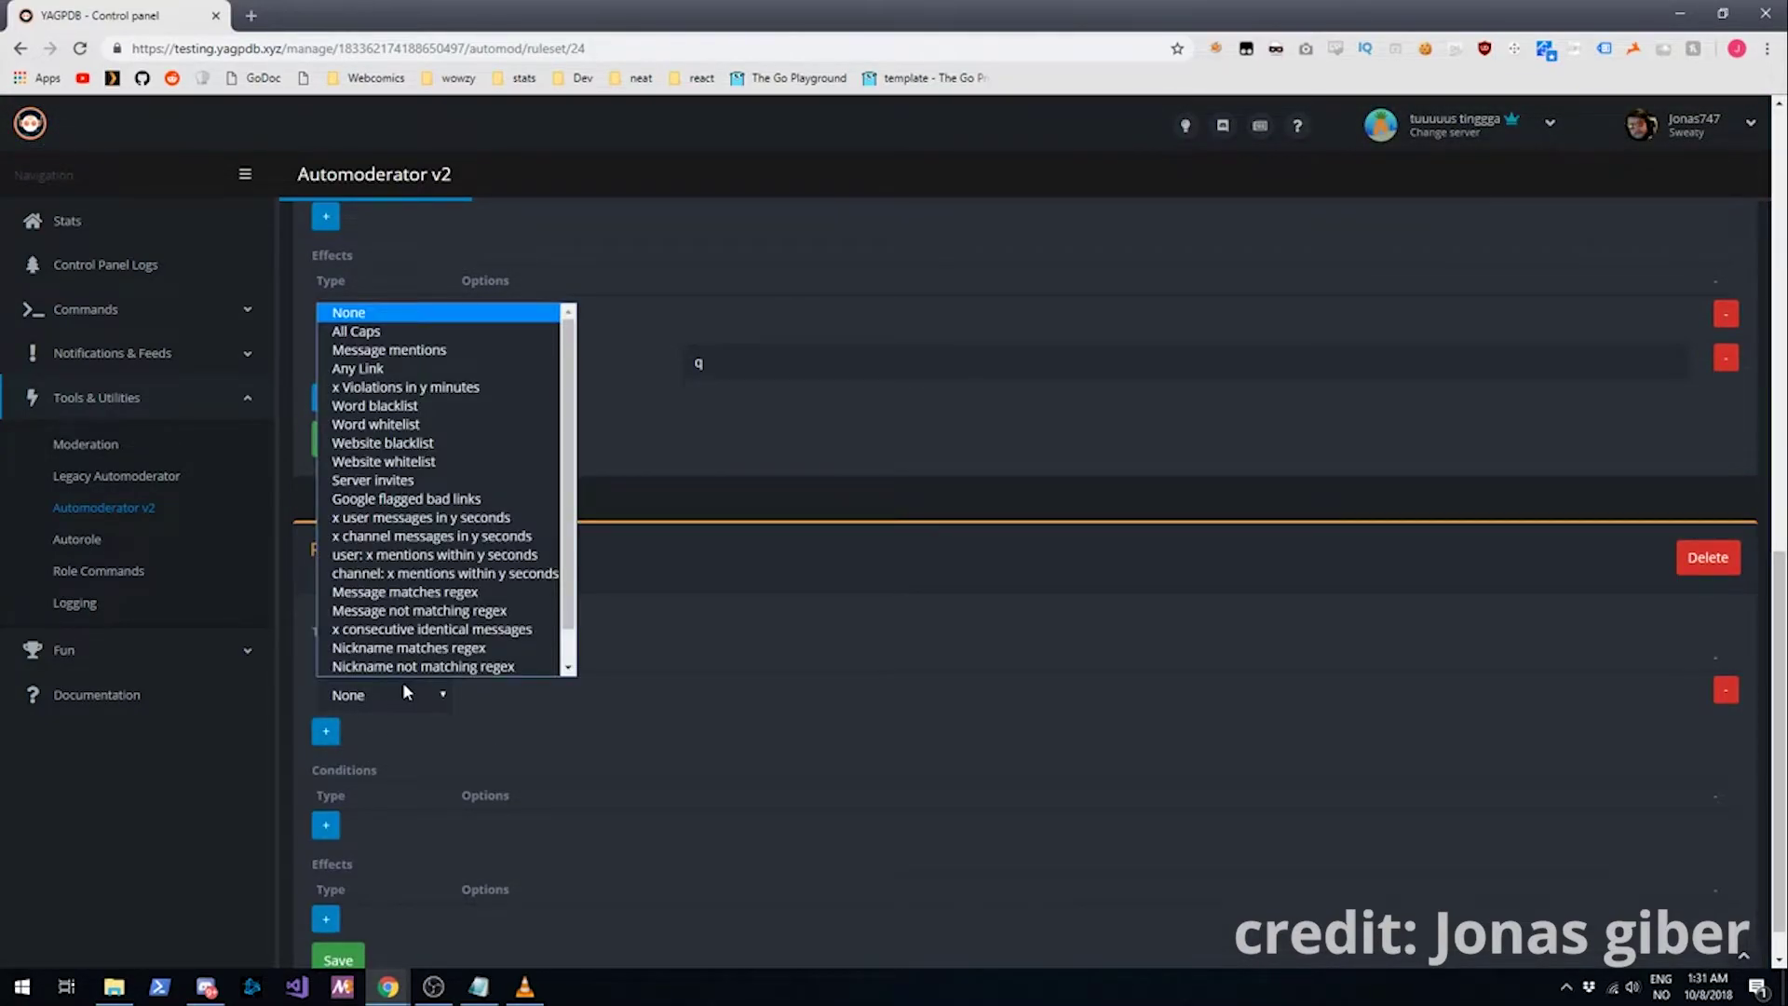
{"action": "left_click", "coordinate": [472, 388]}
{"action": "left_click", "coordinate": [727, 694]}
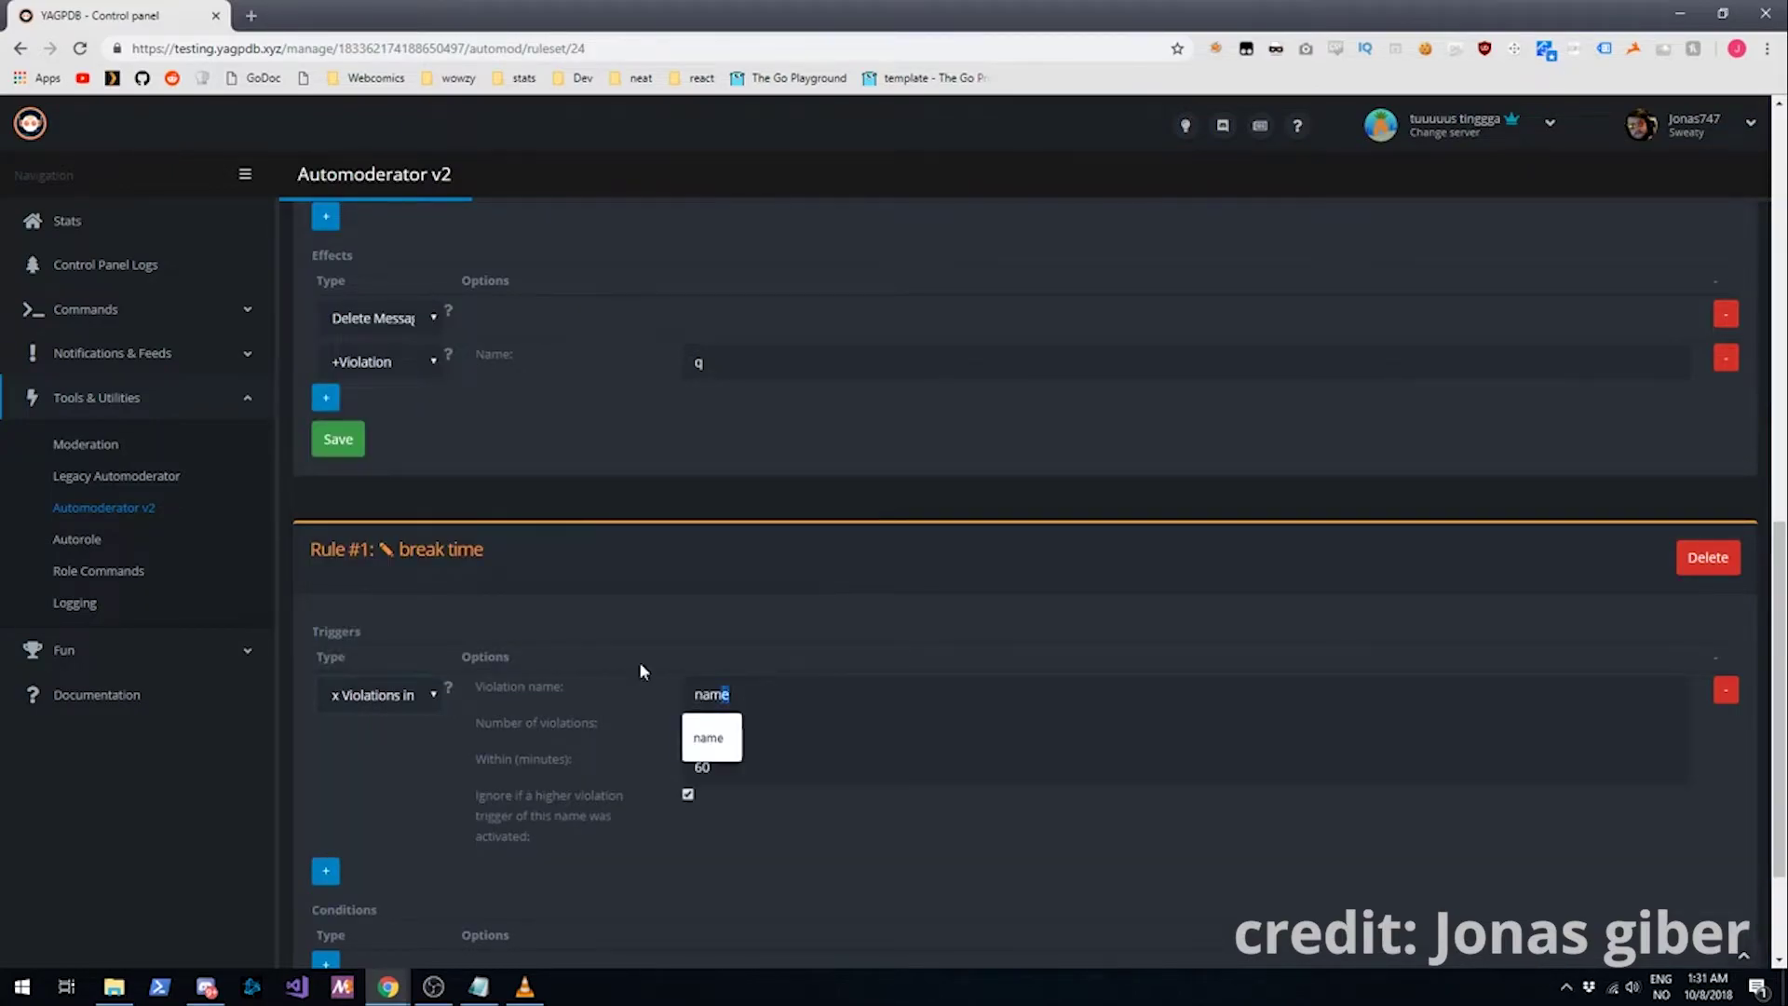
{"action": "key", "text": "ctrl+a"}
{"action": "type", "text": "q"}
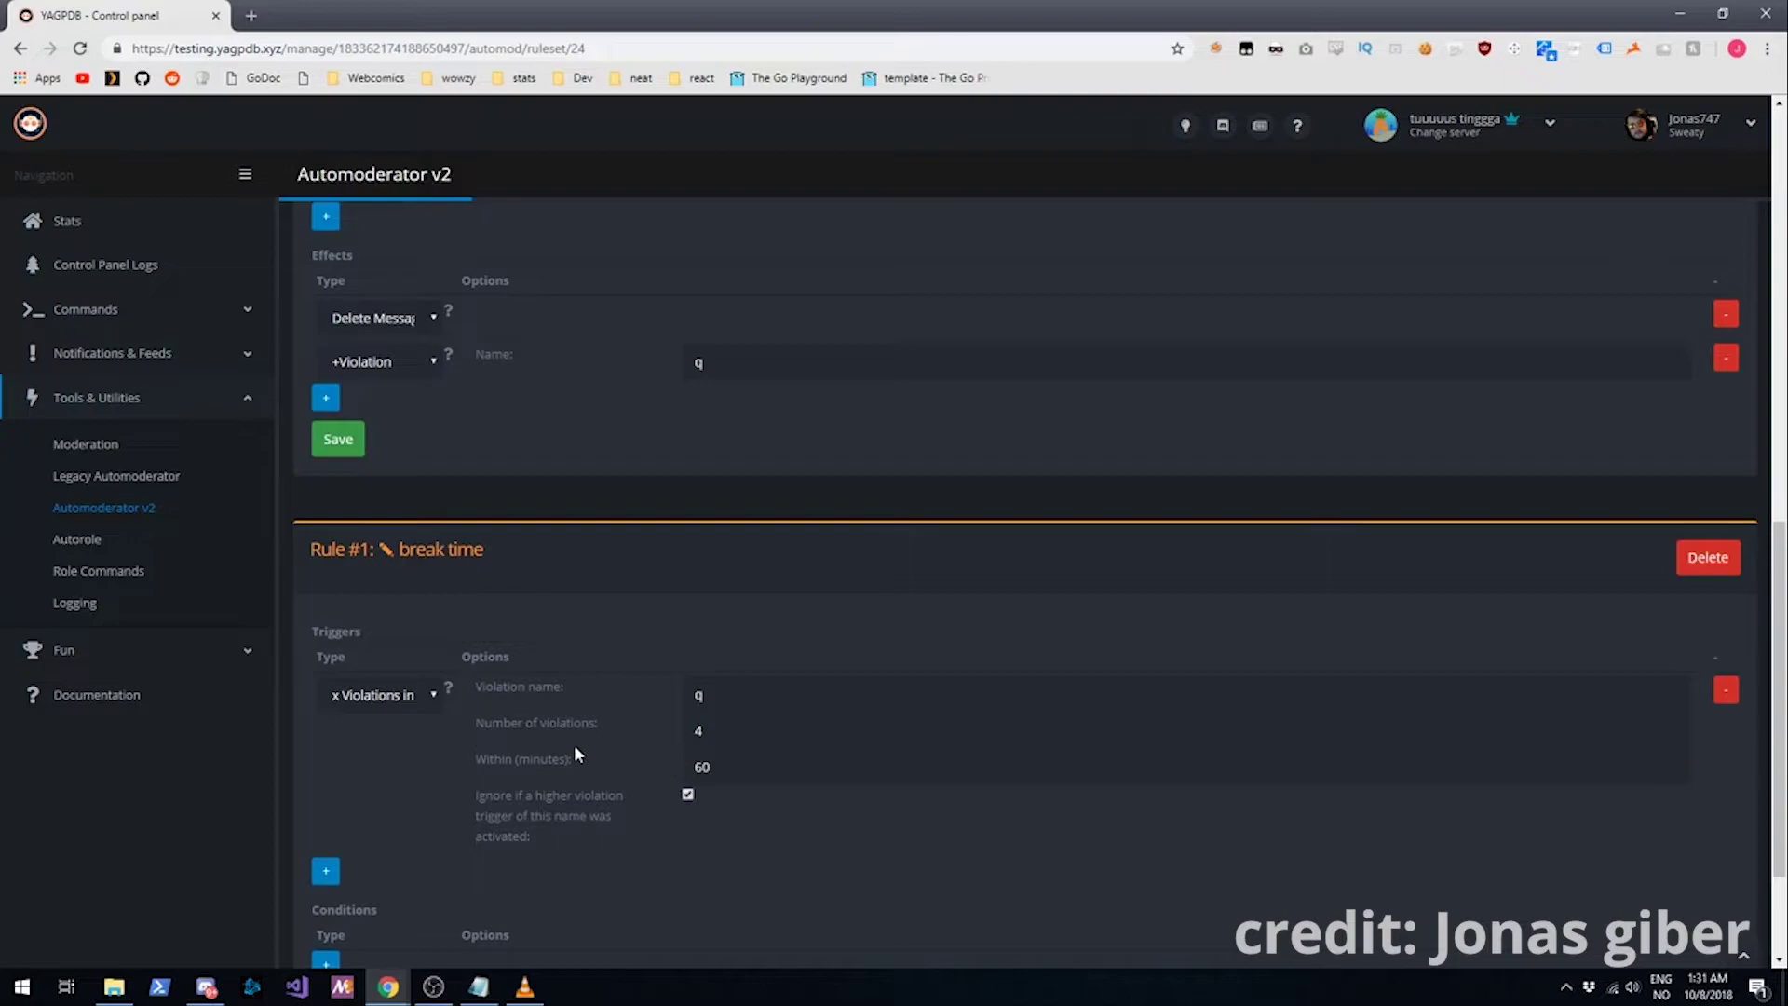
Step: Add a Mute user effect to the break time rule and save the rule
{"action": "scroll", "coordinate": [361, 803], "scroll_direction": "down", "scroll_amount": 2}
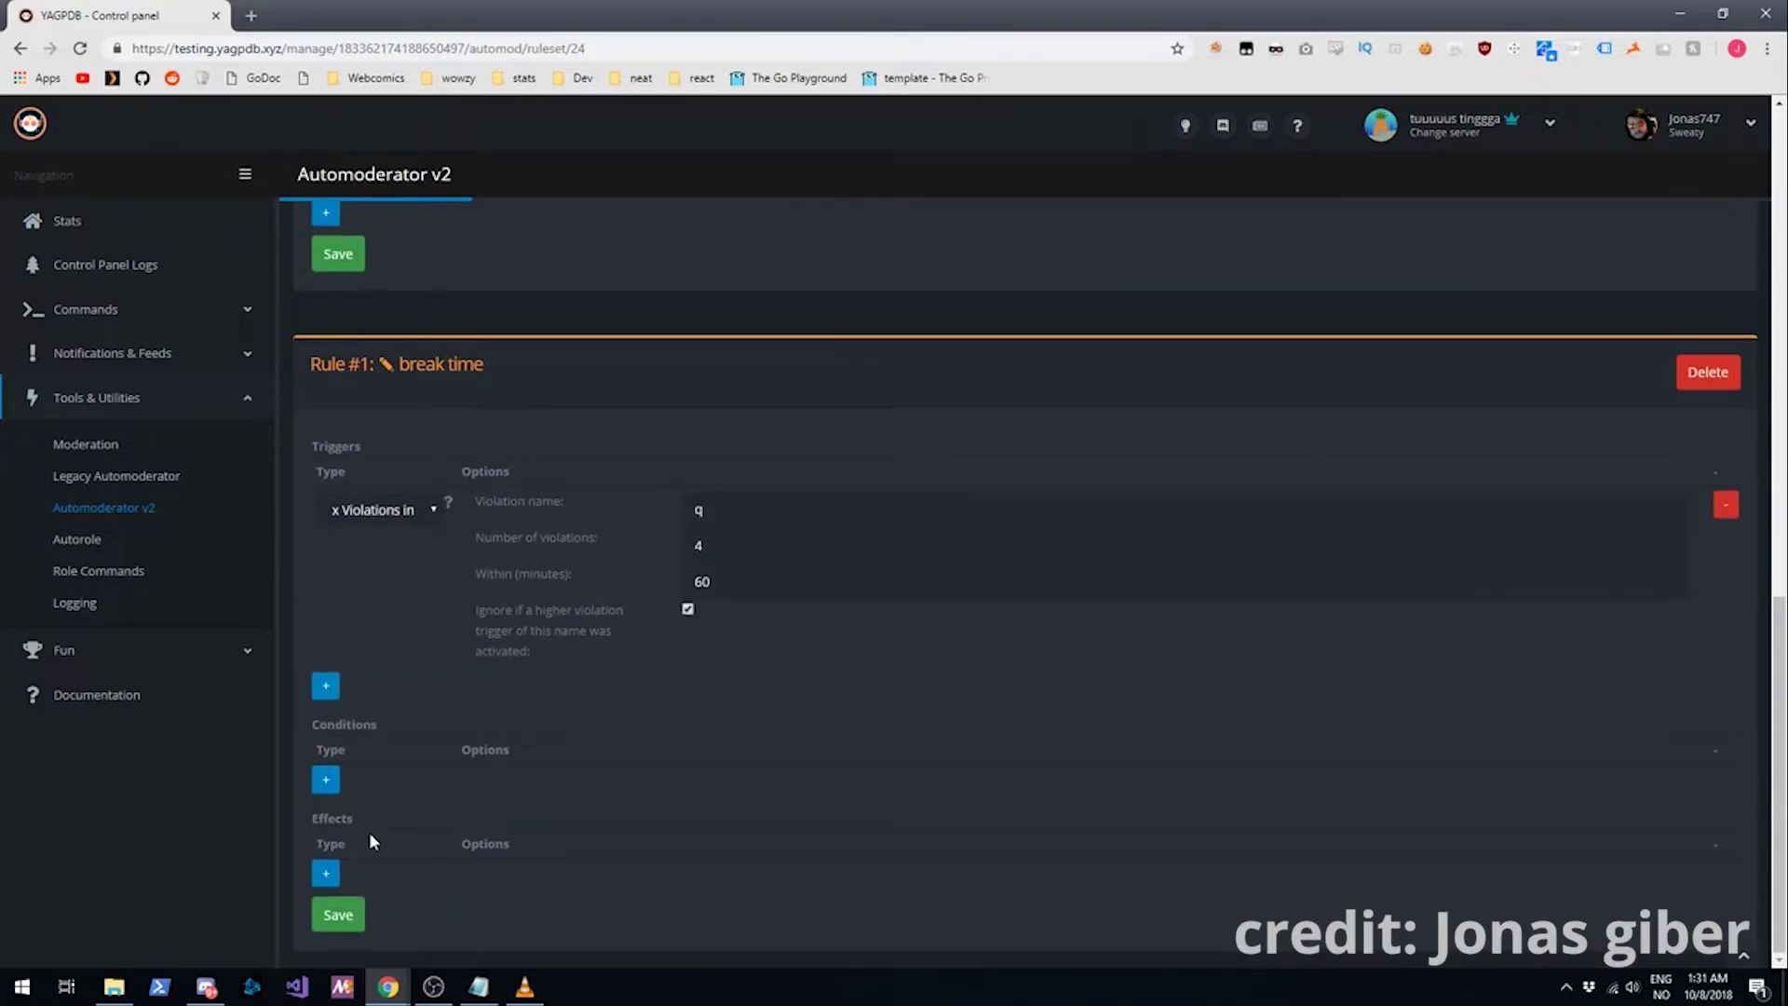
{"action": "left_click", "coordinate": [328, 873]}
{"action": "scroll", "coordinate": [492, 870], "scroll_direction": "down", "scroll_amount": 1}
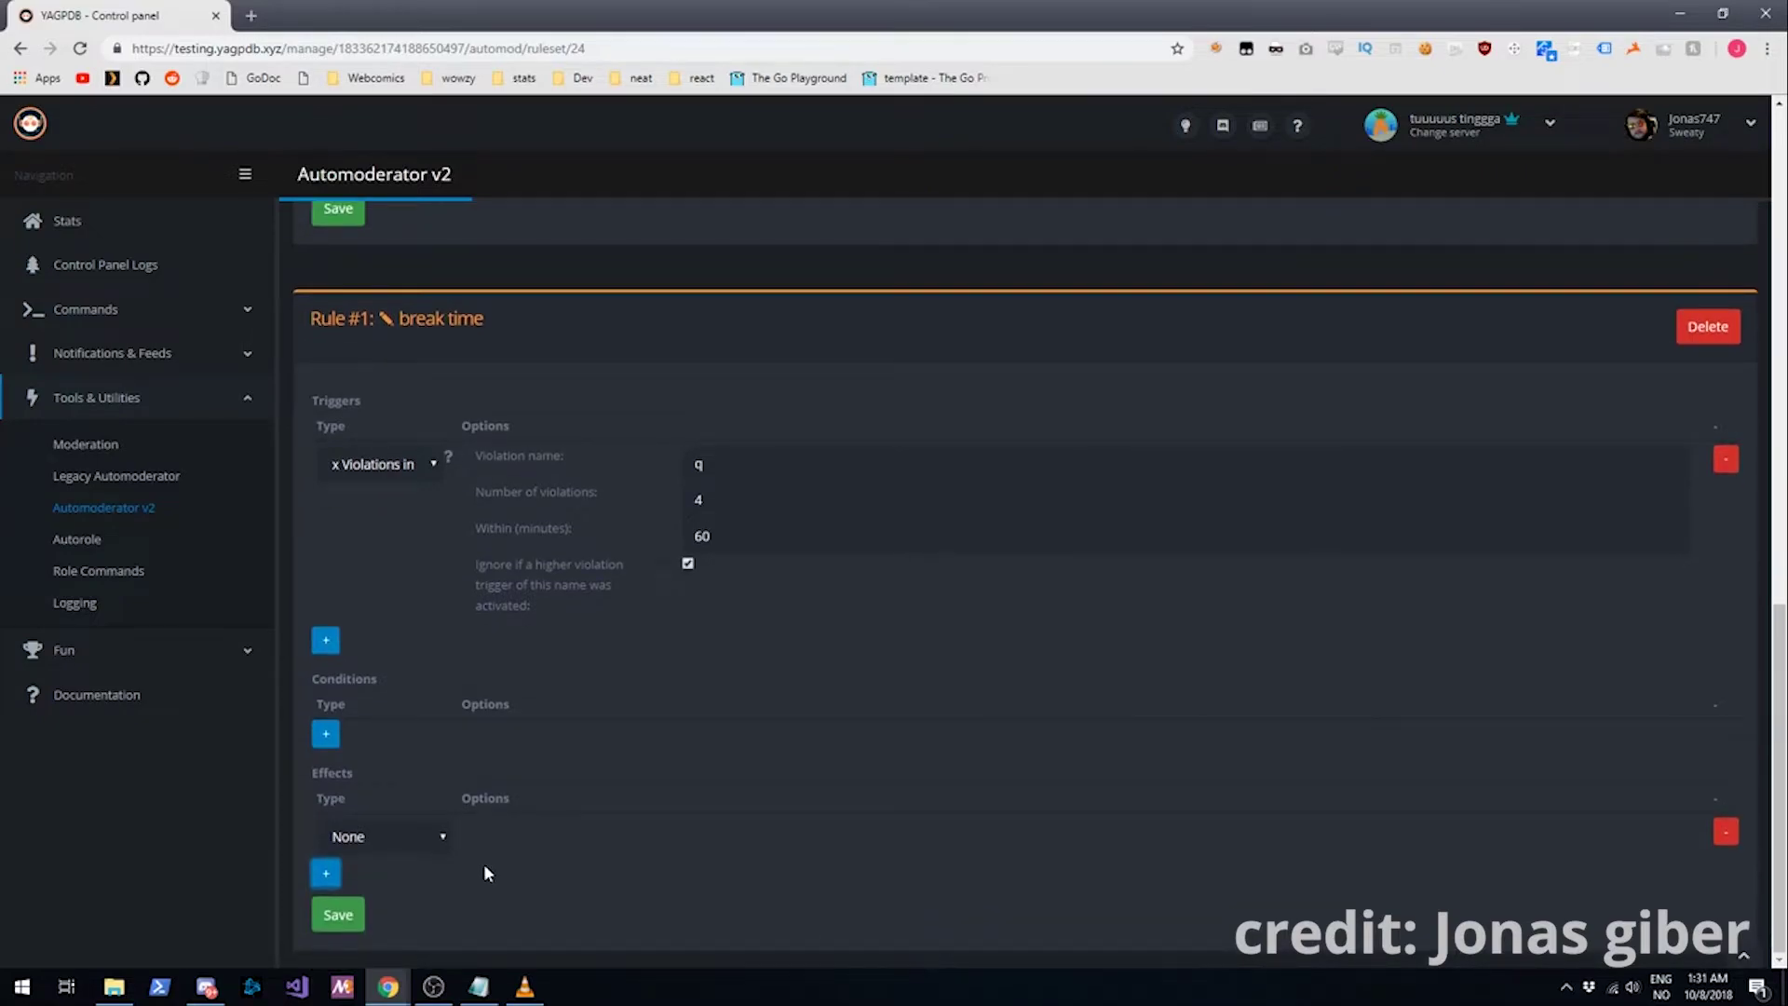
{"action": "left_click", "coordinate": [424, 842]}
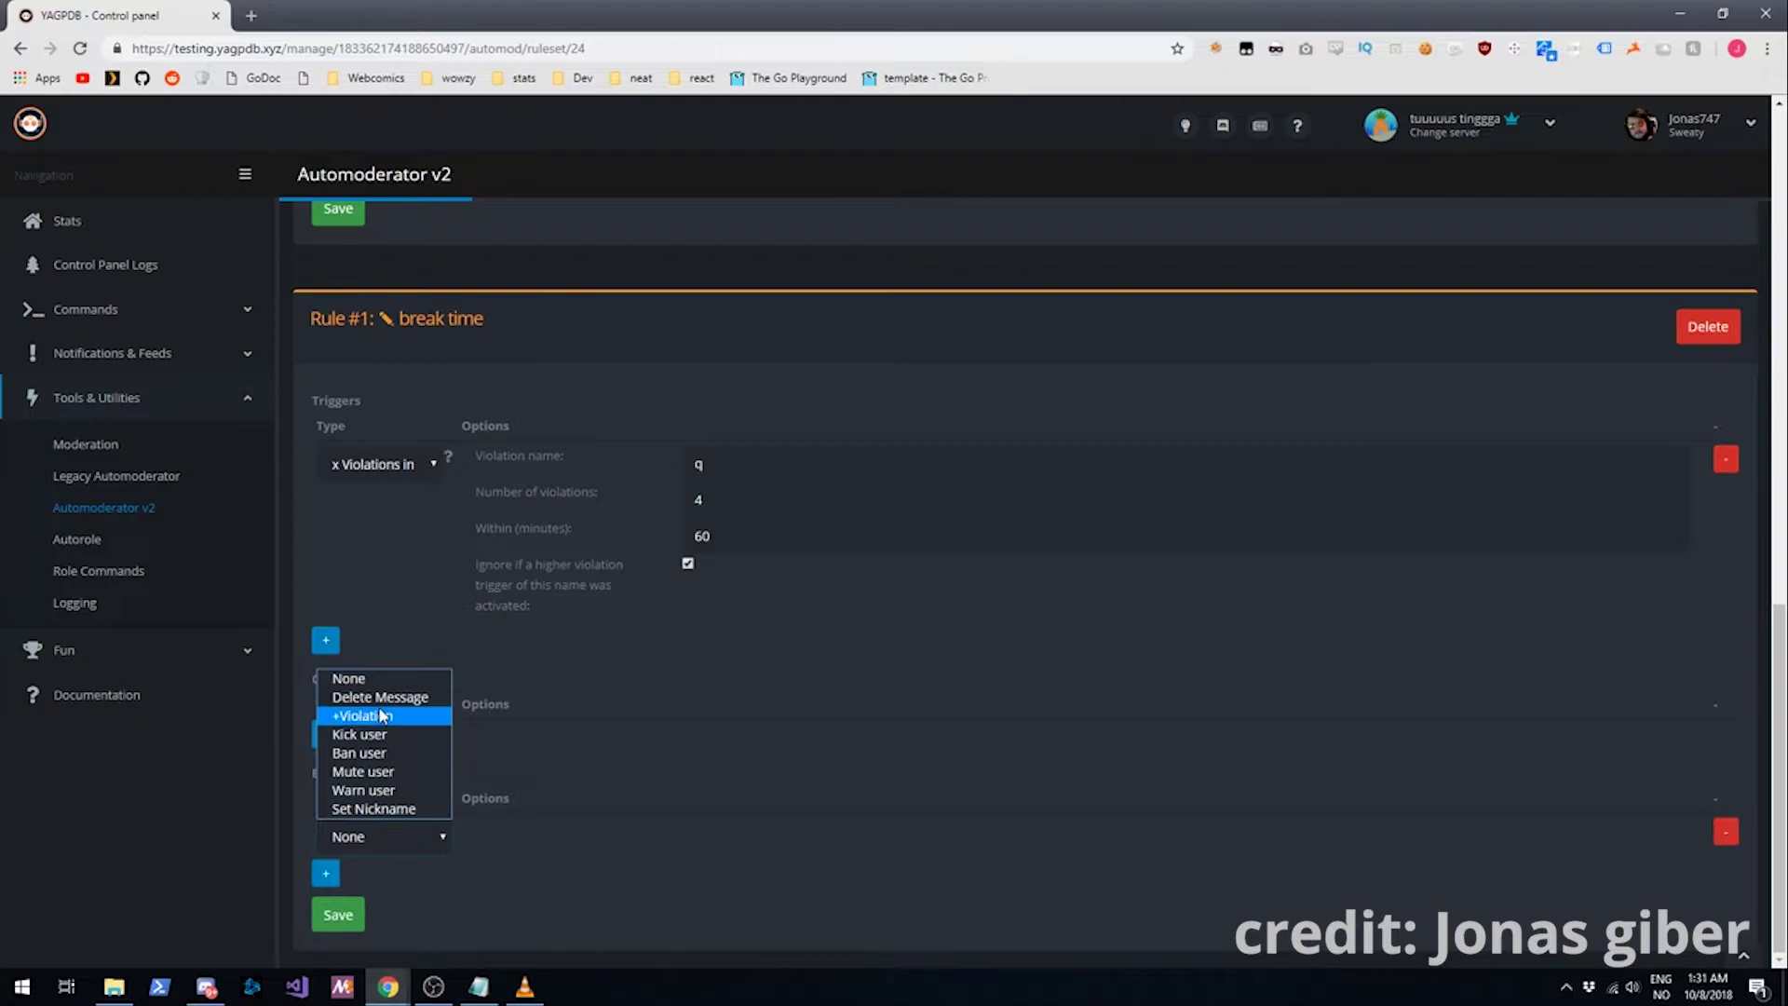
{"action": "left_click", "coordinate": [365, 771]}
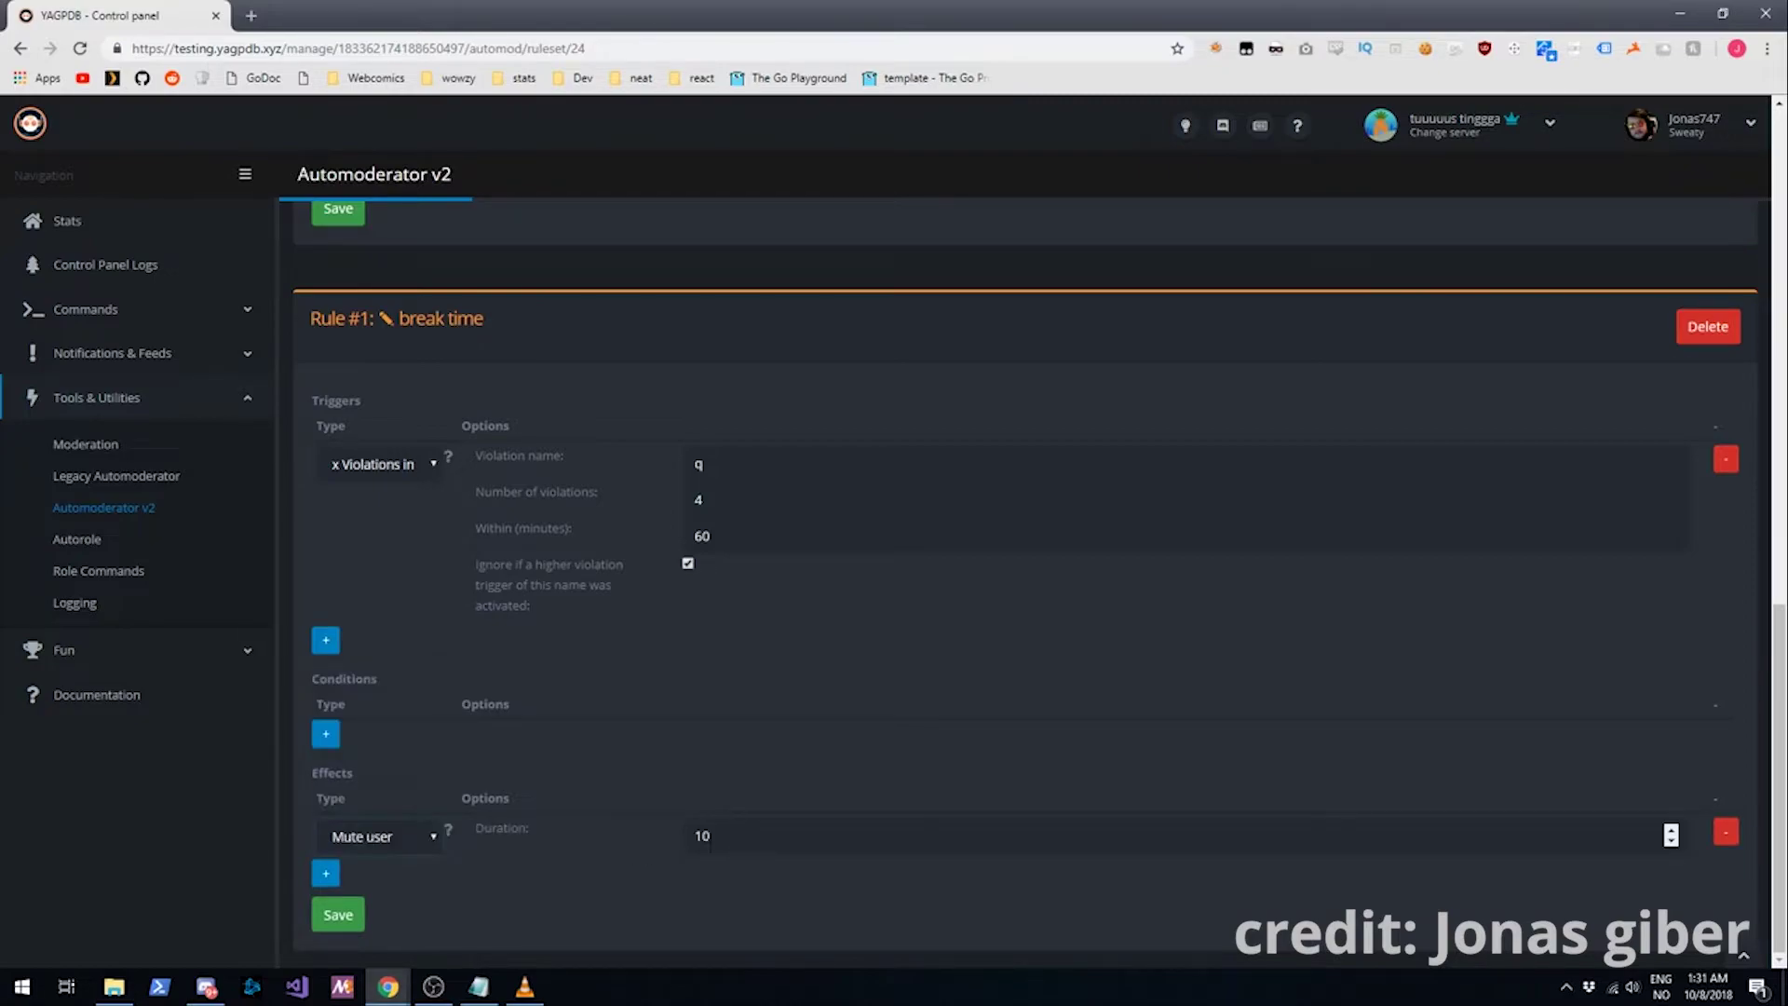
{"action": "left_click", "coordinate": [338, 915]}
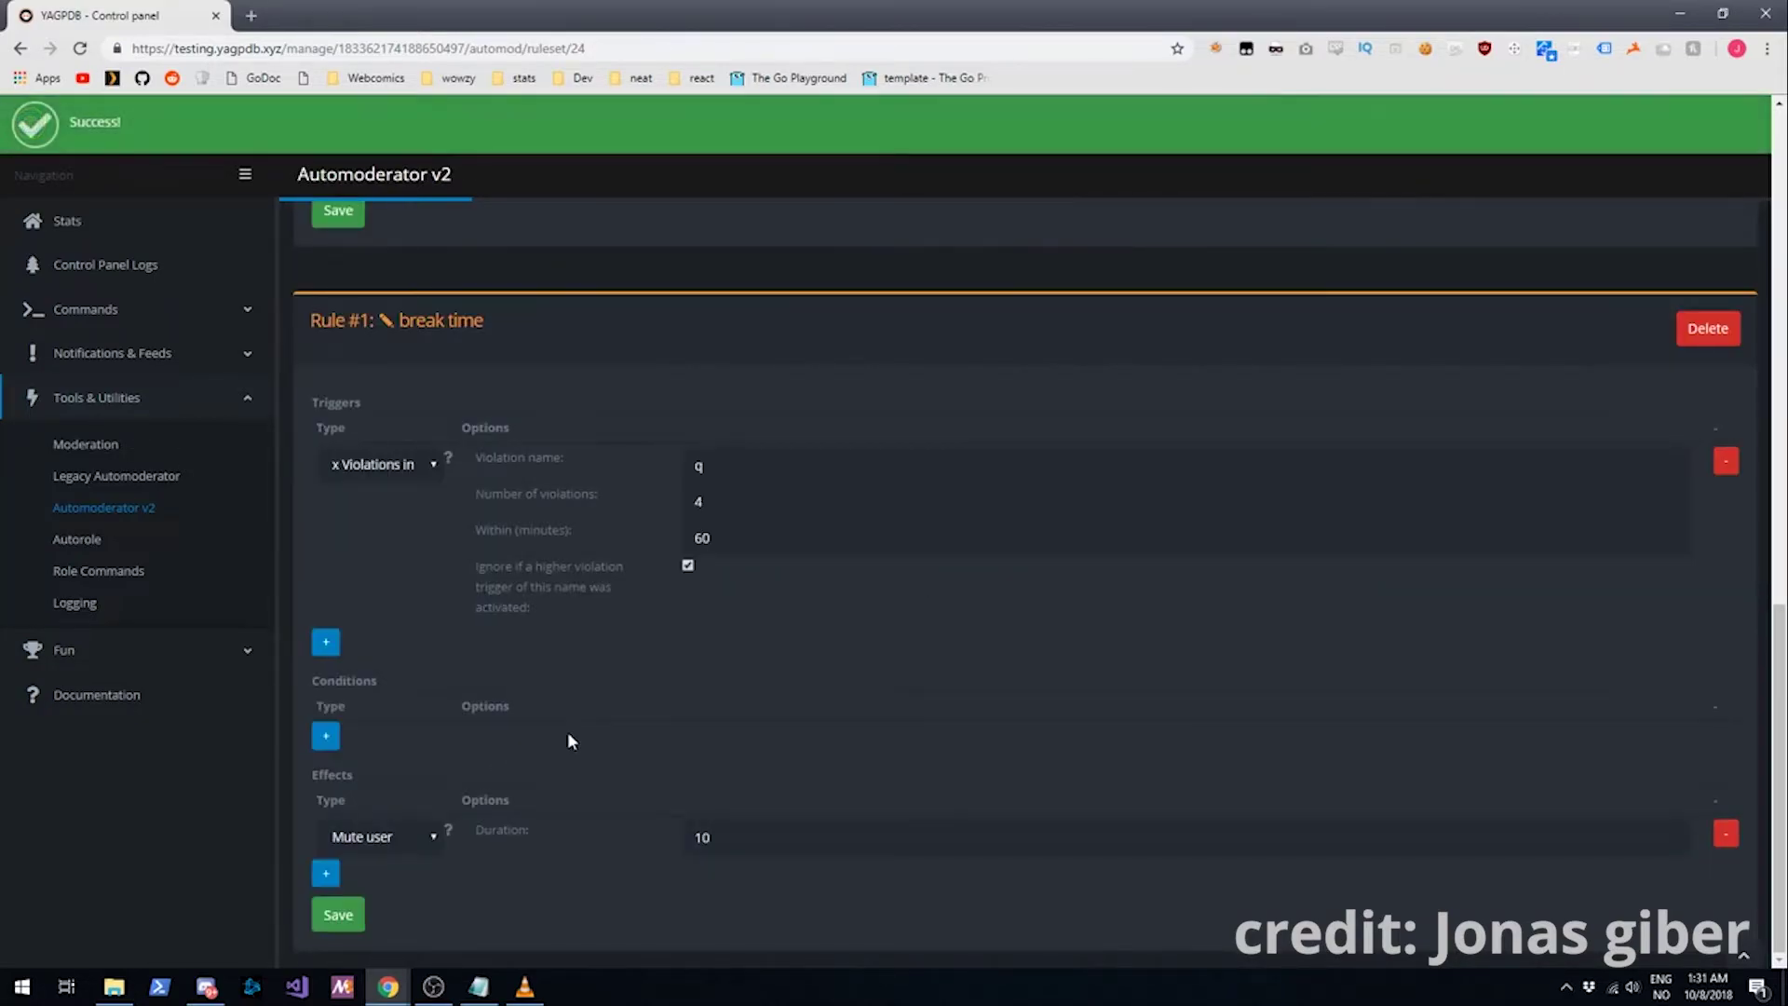
Step: Switch to Discord and paste and send the six-member mention message three times in #stage
{"action": "scroll", "coordinate": [555, 736], "scroll_direction": "up", "scroll_amount": 4}
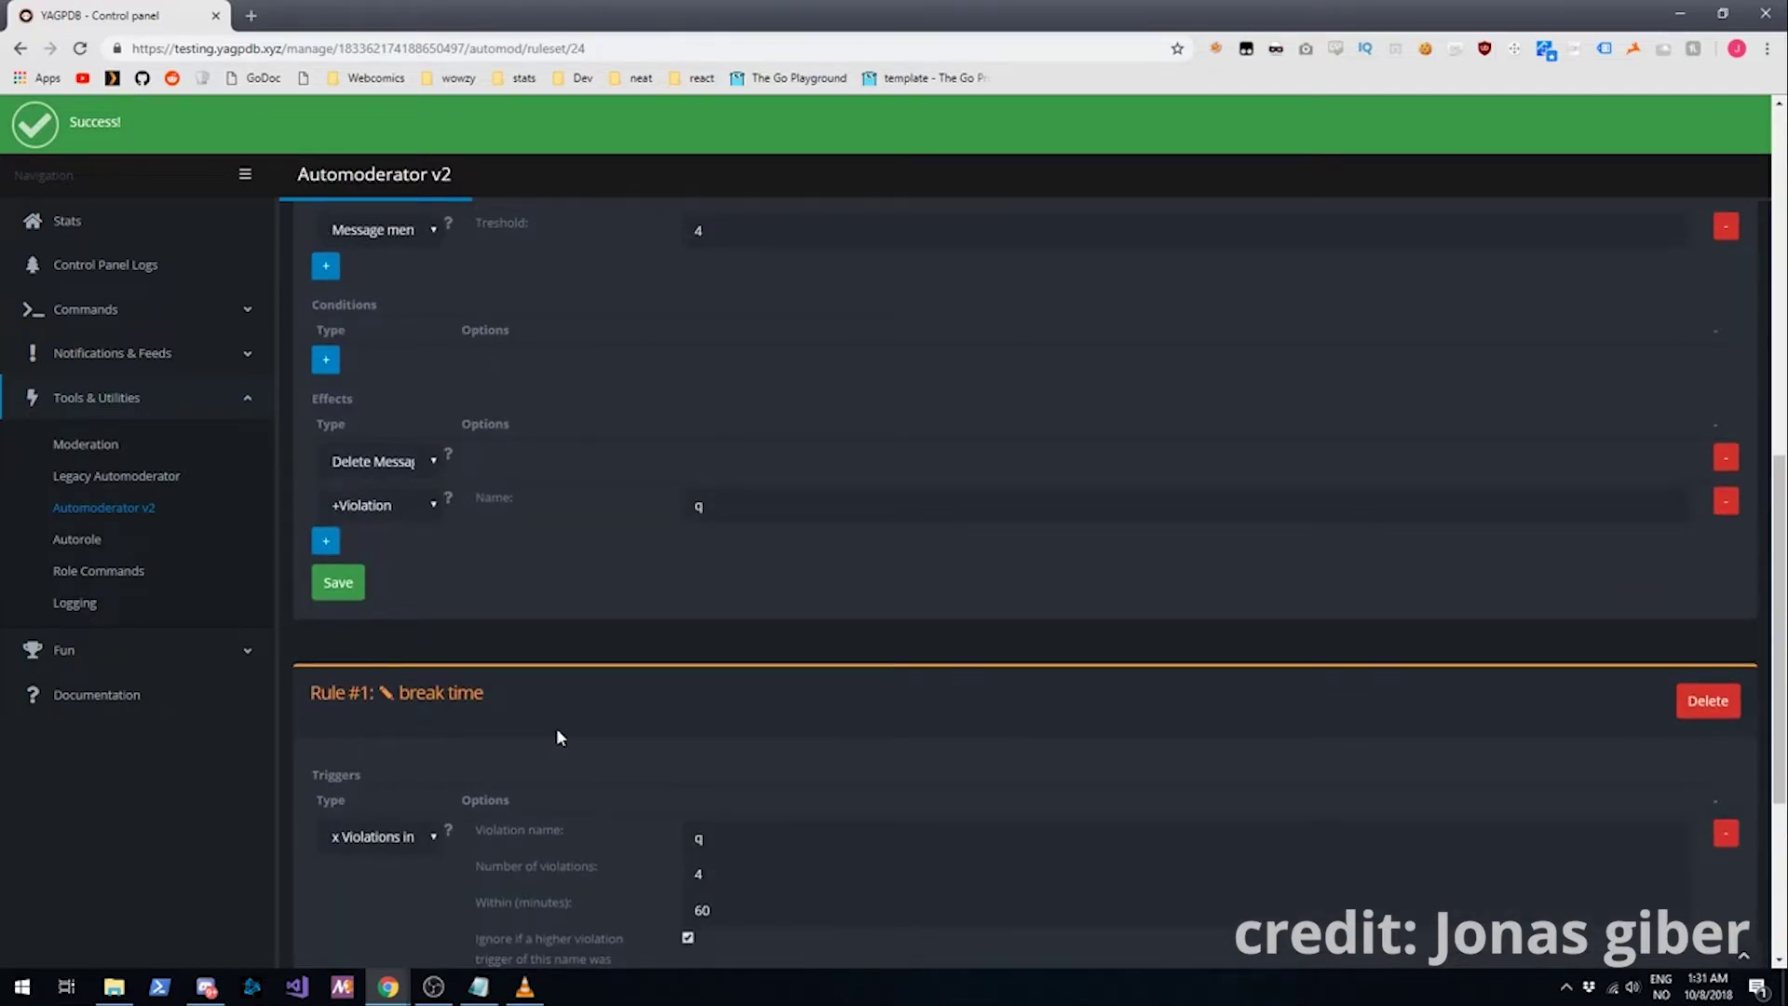
{"action": "scroll", "coordinate": [557, 729], "scroll_direction": "down", "scroll_amount": 4}
{"action": "left_click", "coordinate": [205, 986]}
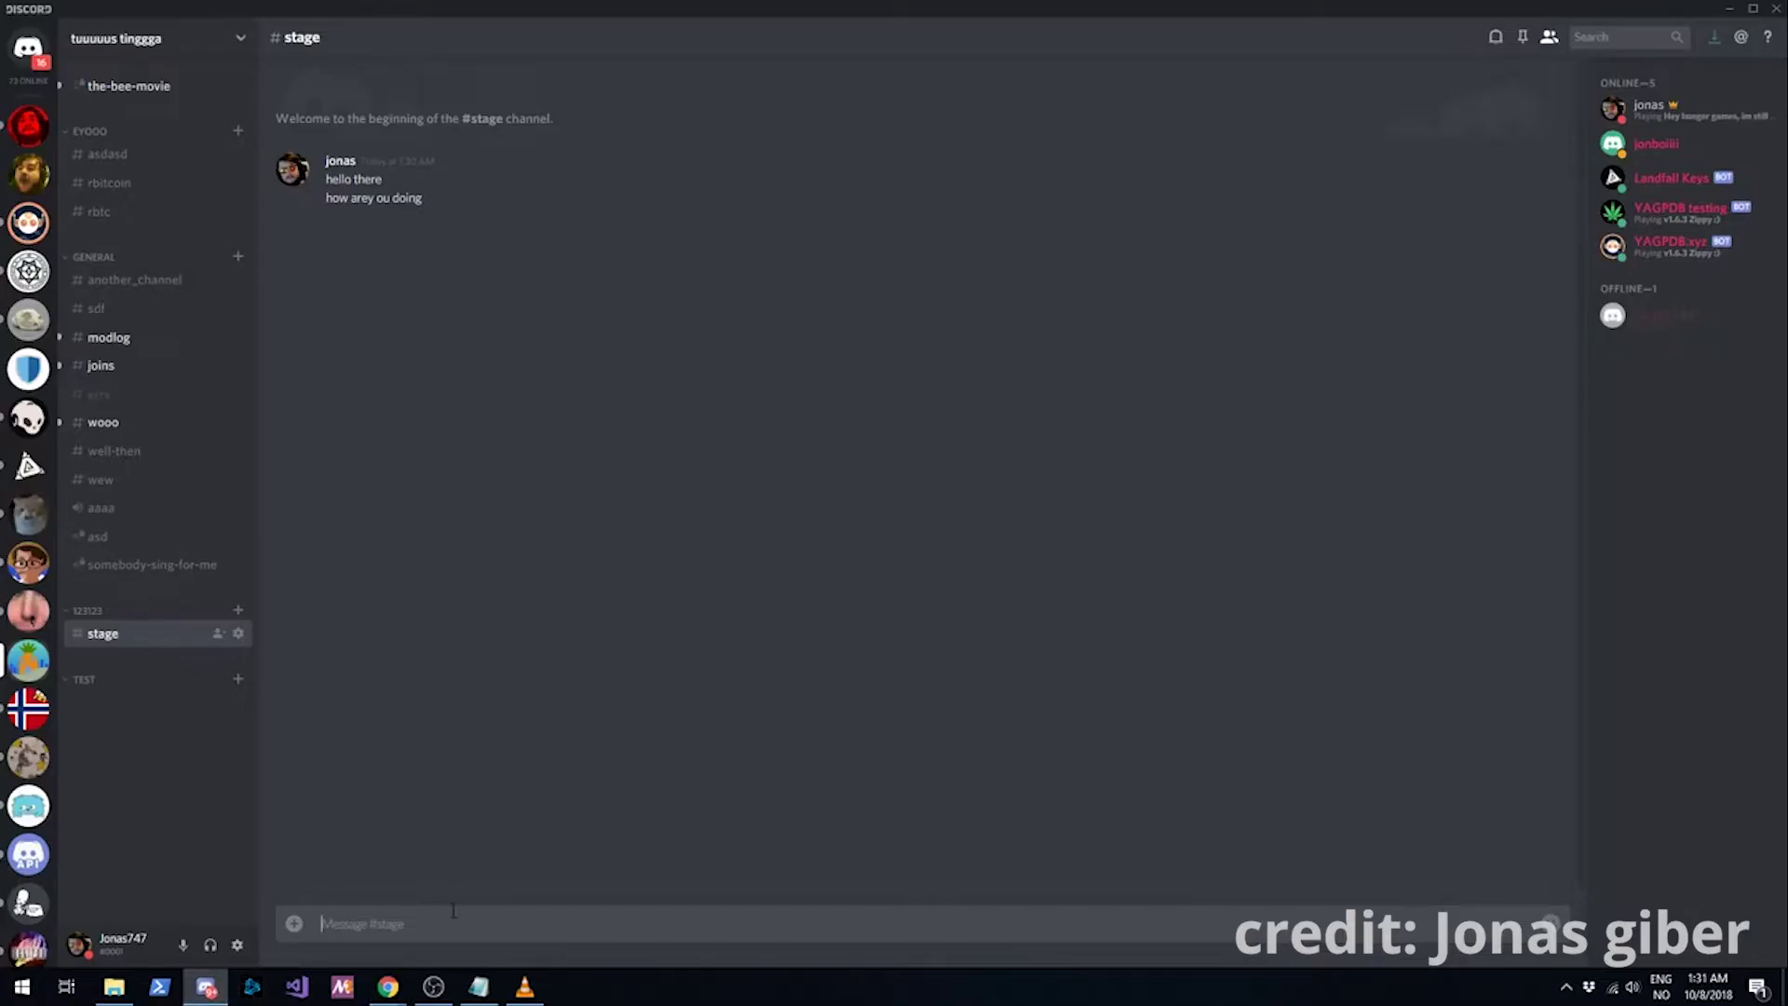
{"action": "key", "text": "ctrl+v"}
{"action": "key", "text": "Return"}
{"action": "key", "text": "ctrl+v"}
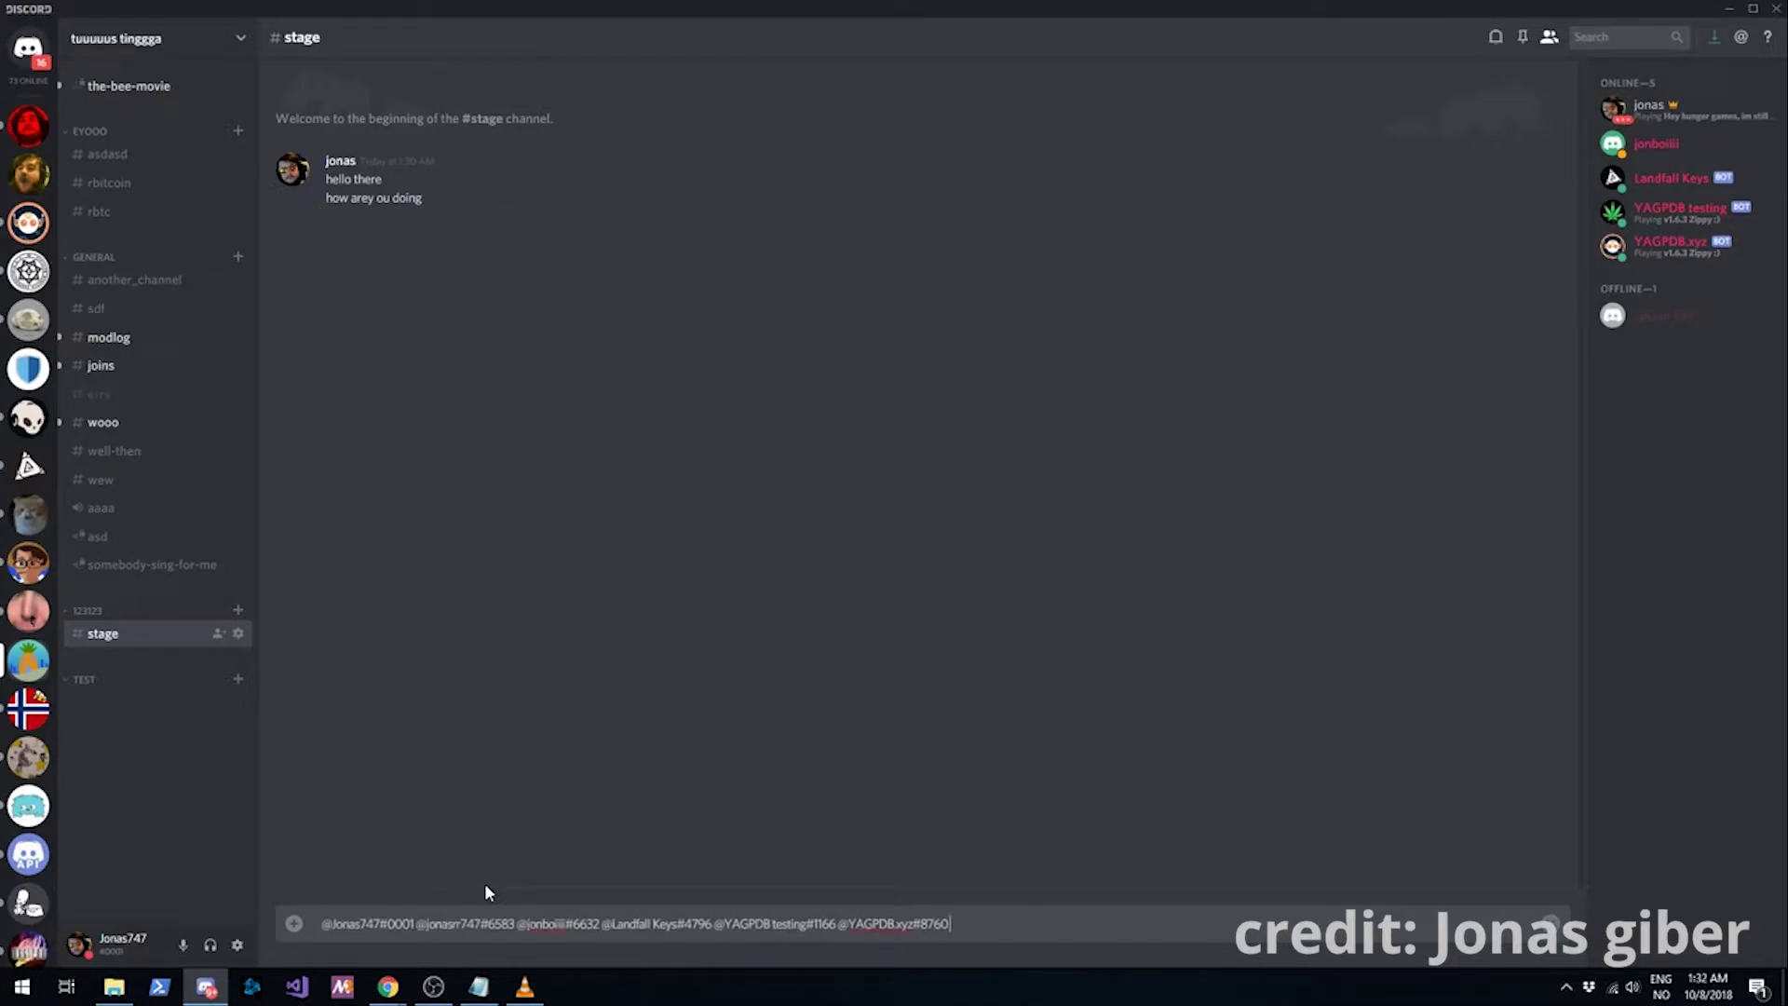
{"action": "key", "text": "Return"}
{"action": "key", "text": "ctrl+v"}
{"action": "key", "text": "Return"}
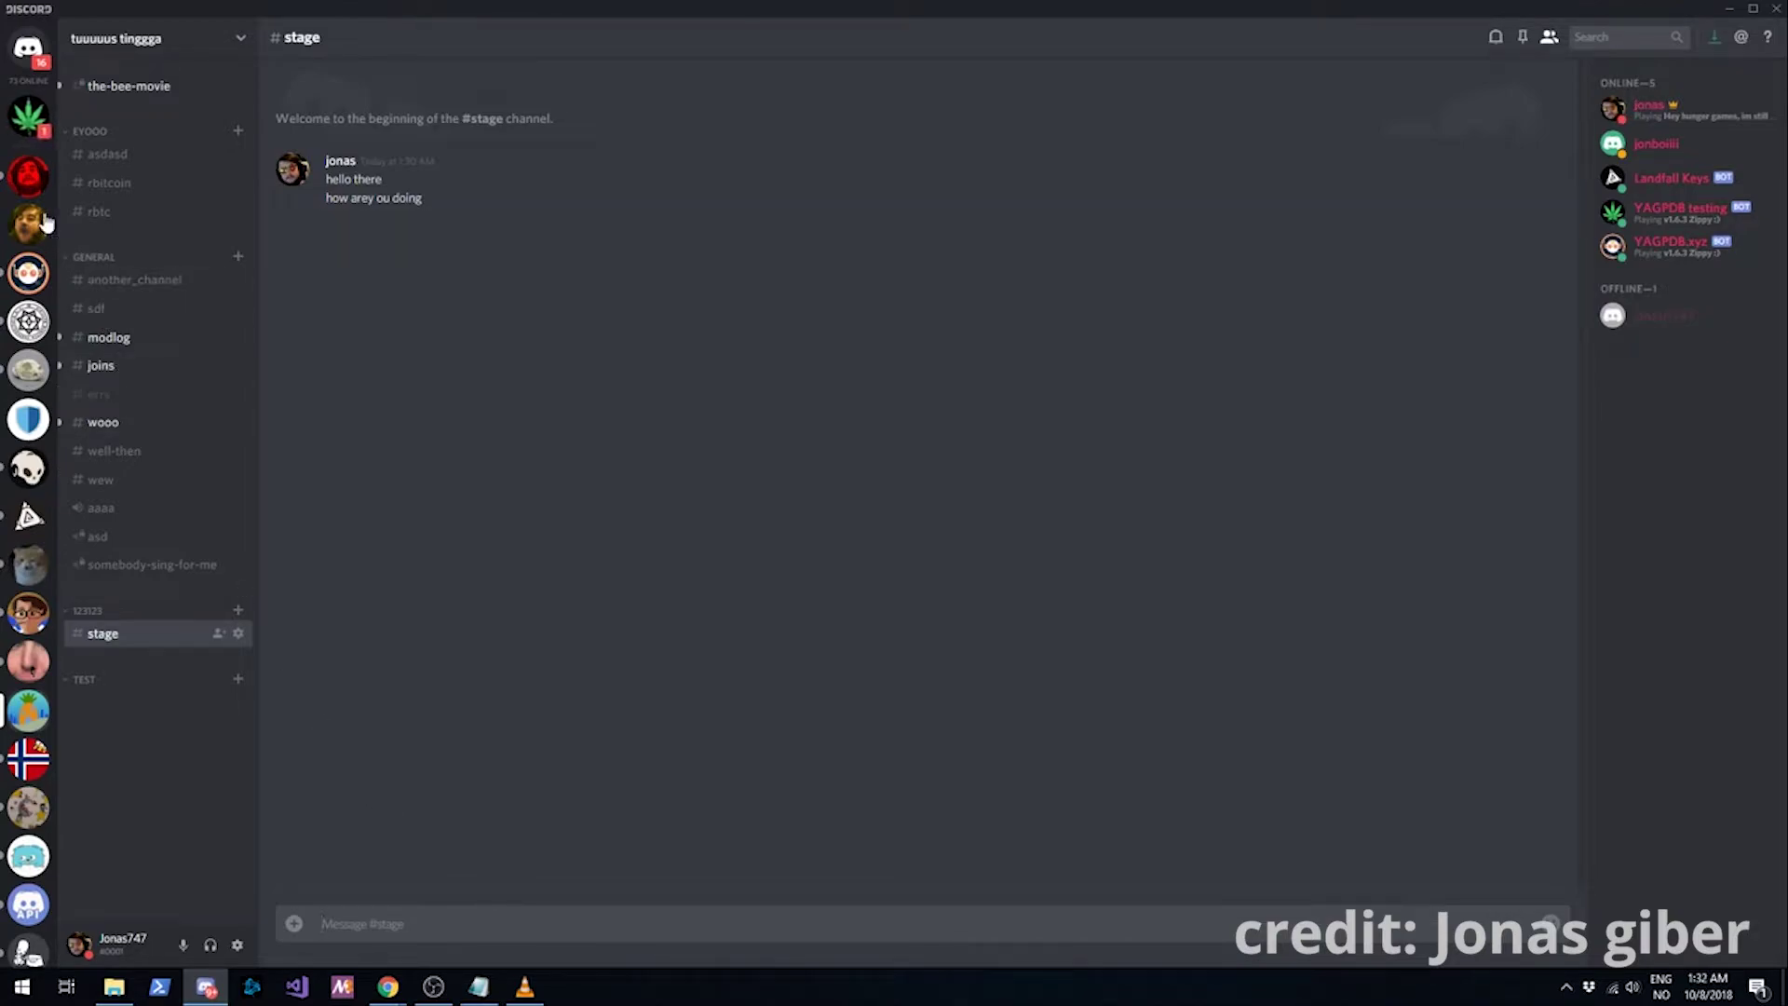
Step: Check the latest direct message from the YAGPDB testing bot and return to the server's #stage channel
{"action": "left_click", "coordinate": [25, 135]}
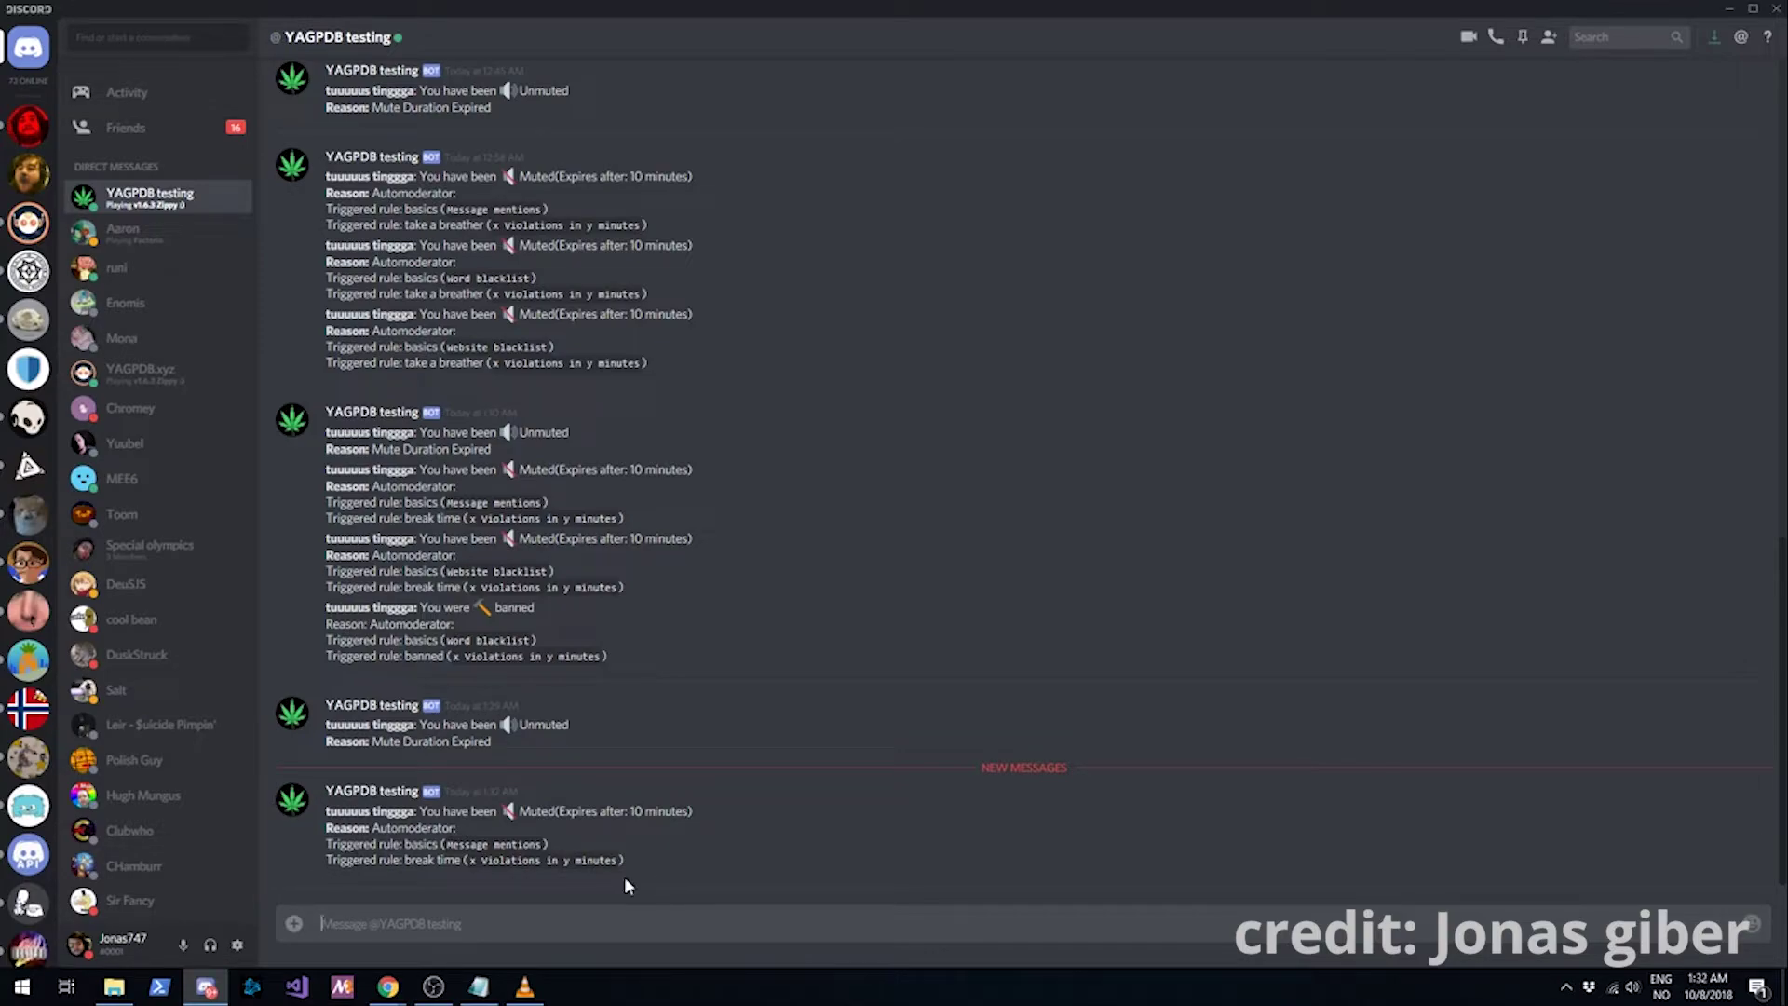
{"action": "left_click", "coordinate": [36, 665]}
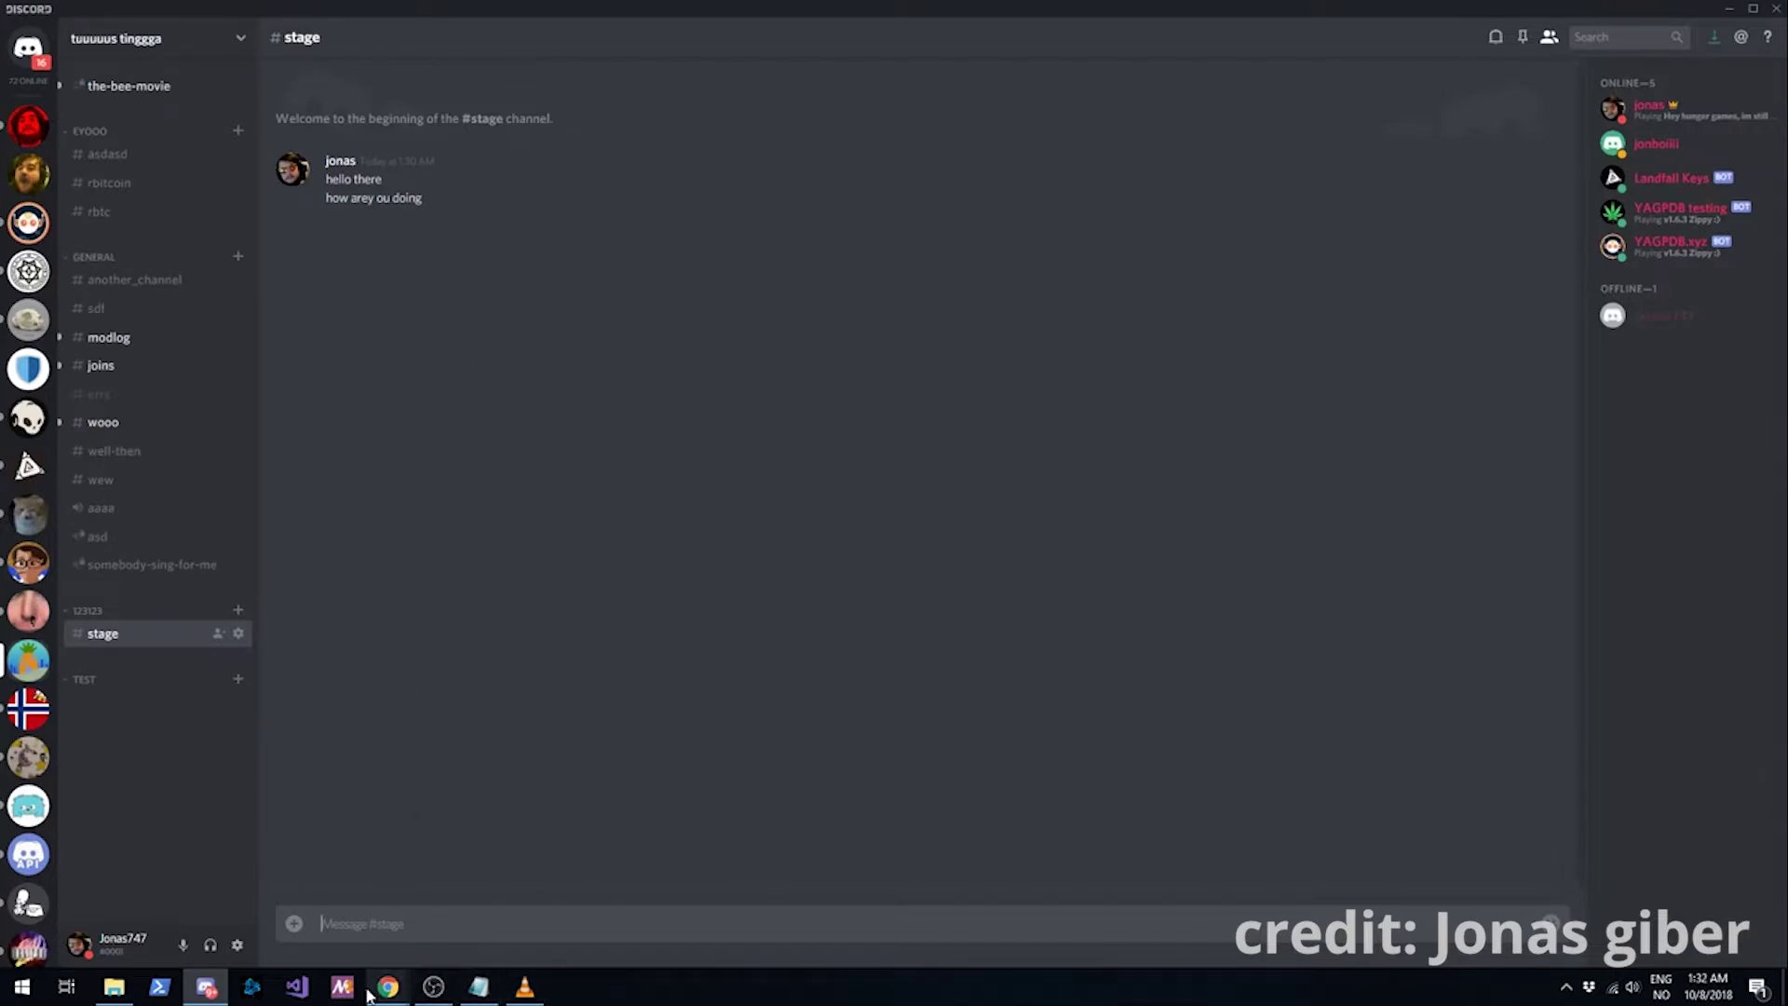
Step: Switch to the YAGPDB control panel in Chrome and open the Automoderator v2 logs to check the triggered rules
{"action": "mouse_move", "coordinate": [377, 989]}
{"action": "left_click", "coordinate": [521, 922]}
{"action": "scroll", "coordinate": [449, 322], "scroll_direction": "up", "scroll_amount": 6}
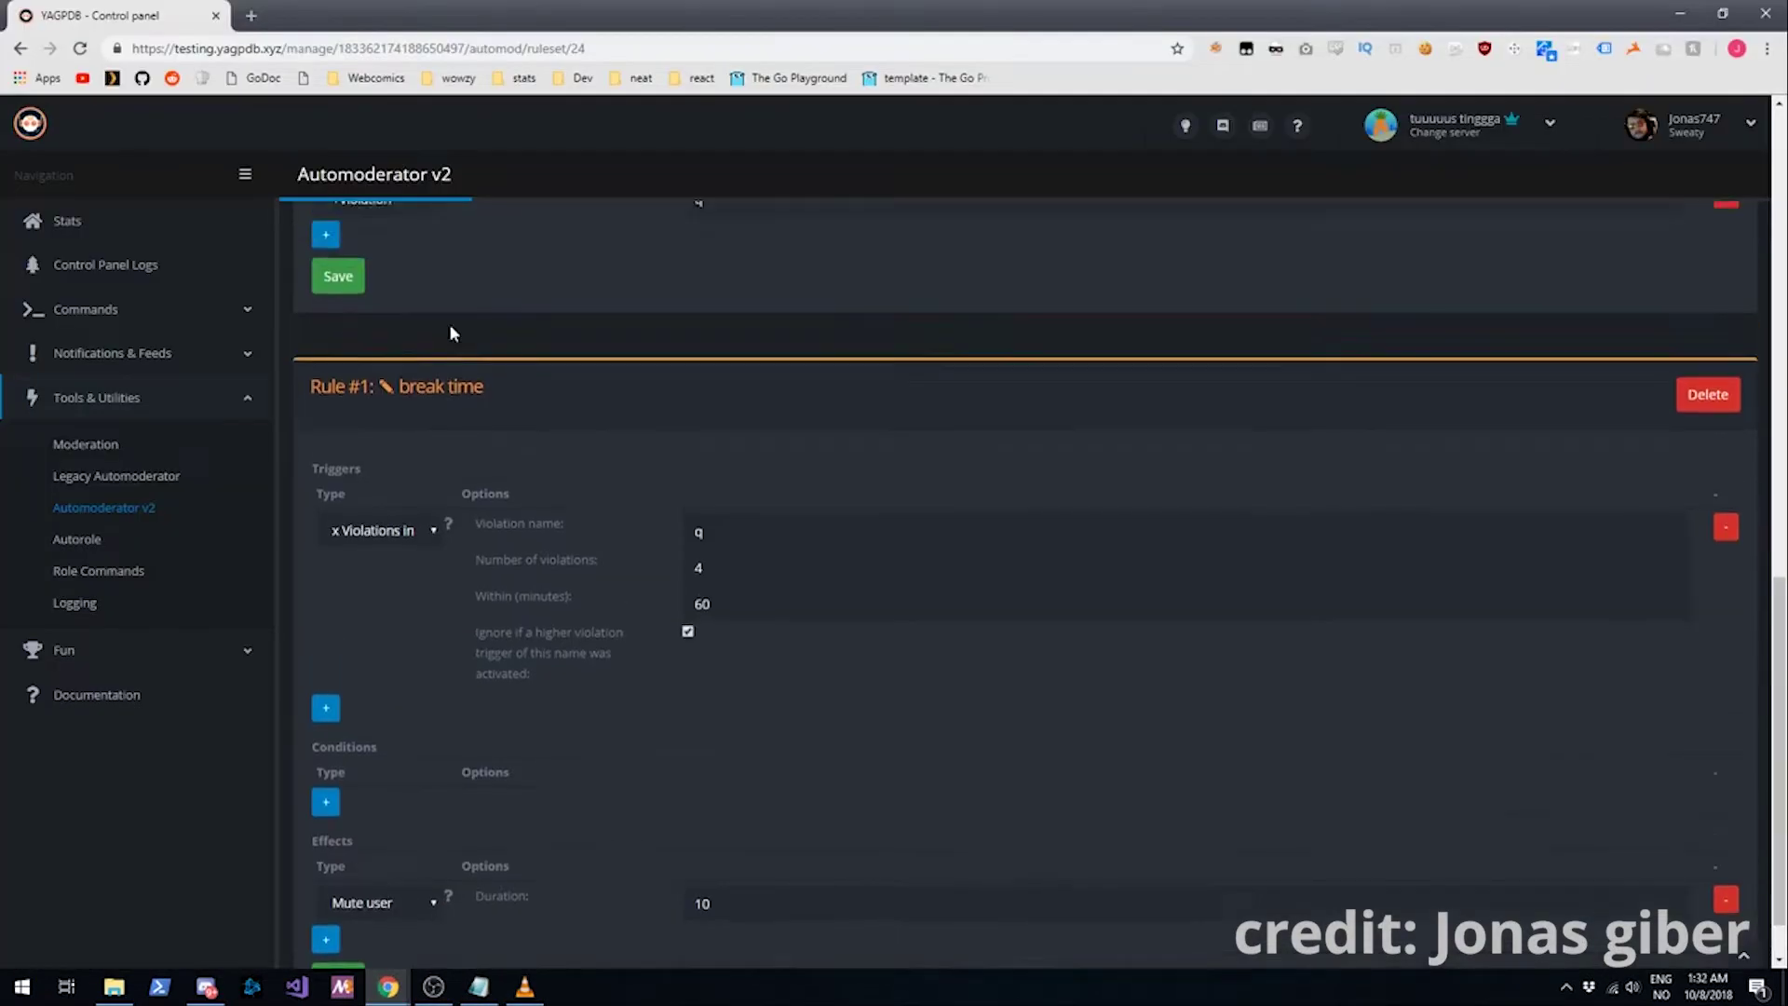
{"action": "scroll", "coordinate": [488, 410], "scroll_direction": "up", "scroll_amount": 6}
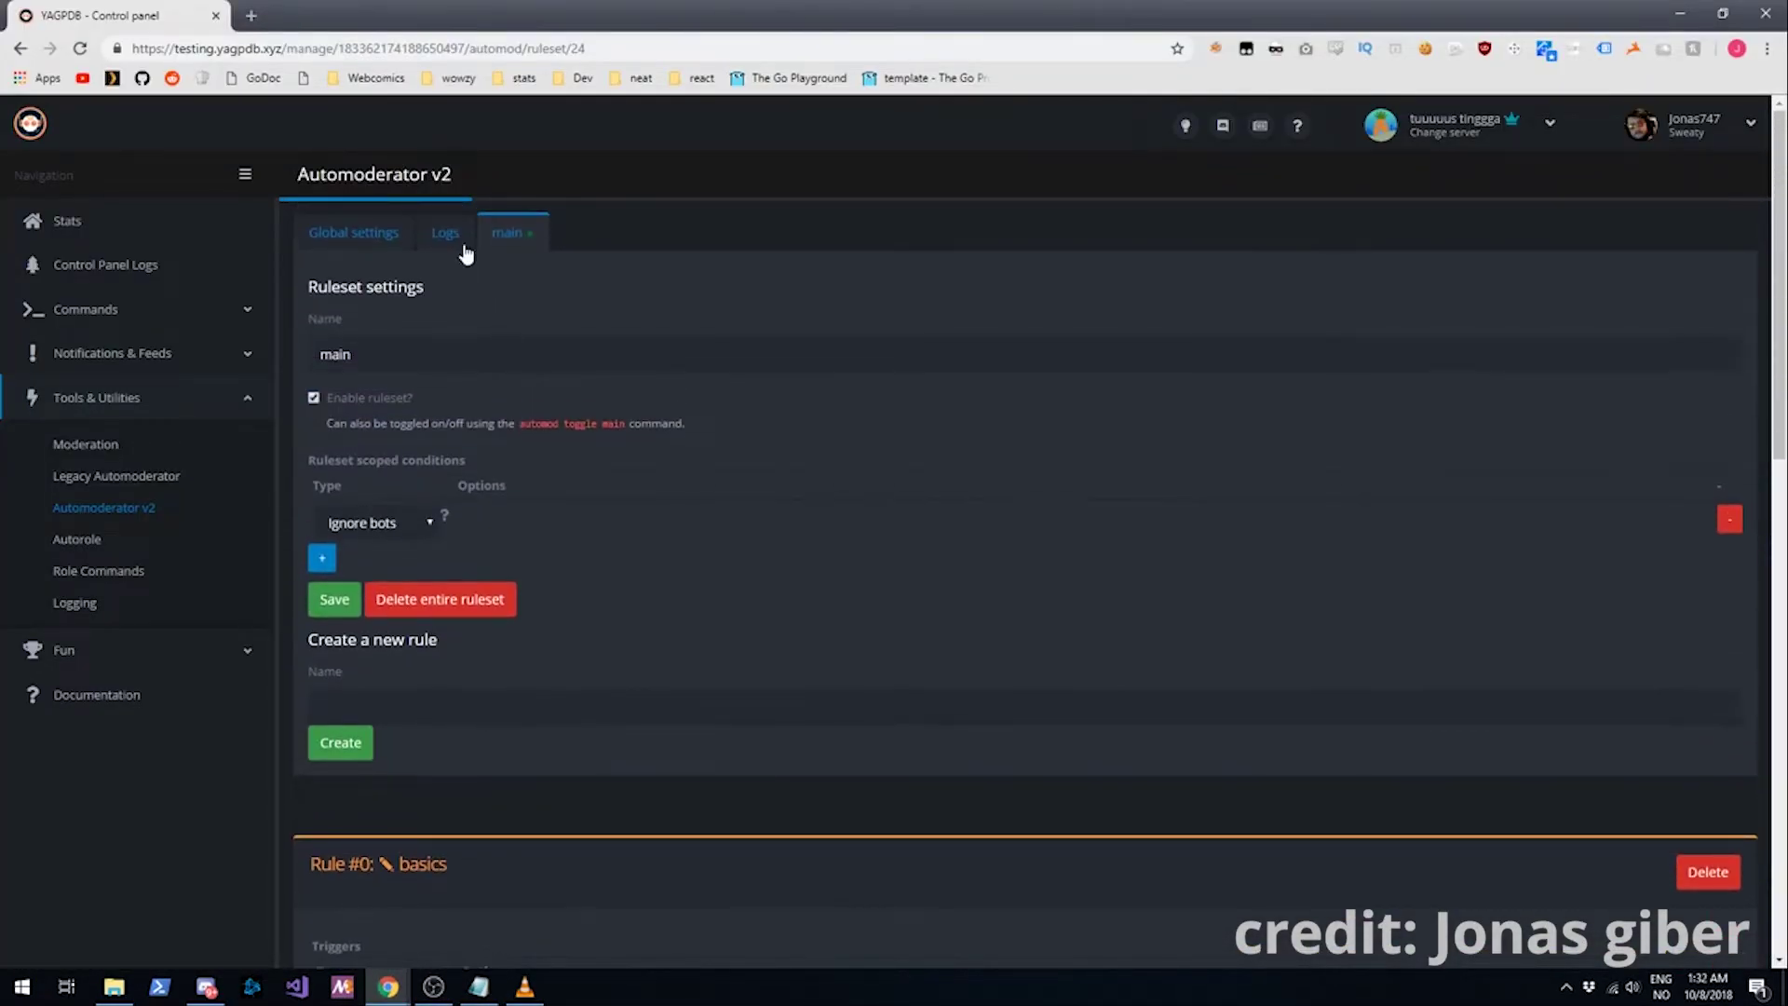
{"action": "left_click", "coordinate": [448, 232]}
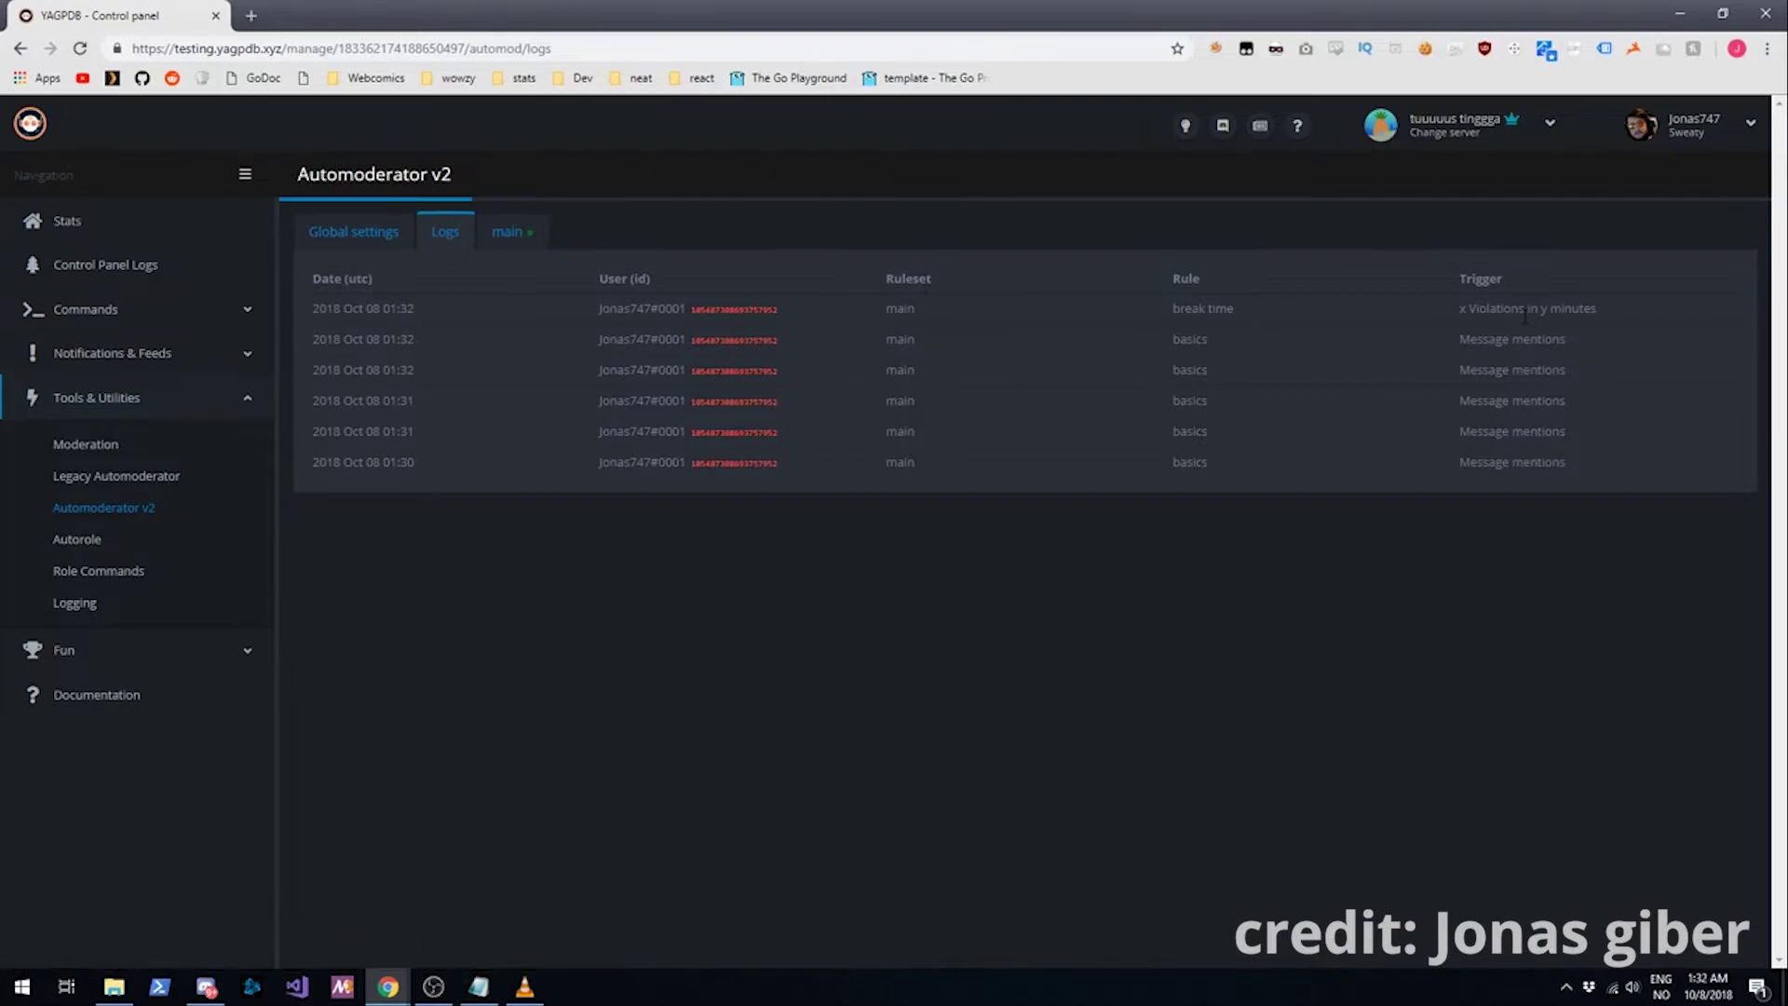
Step: Return to the main ruleset and review the triggers and effects of the basics and break time rules
{"action": "left_click", "coordinate": [525, 225]}
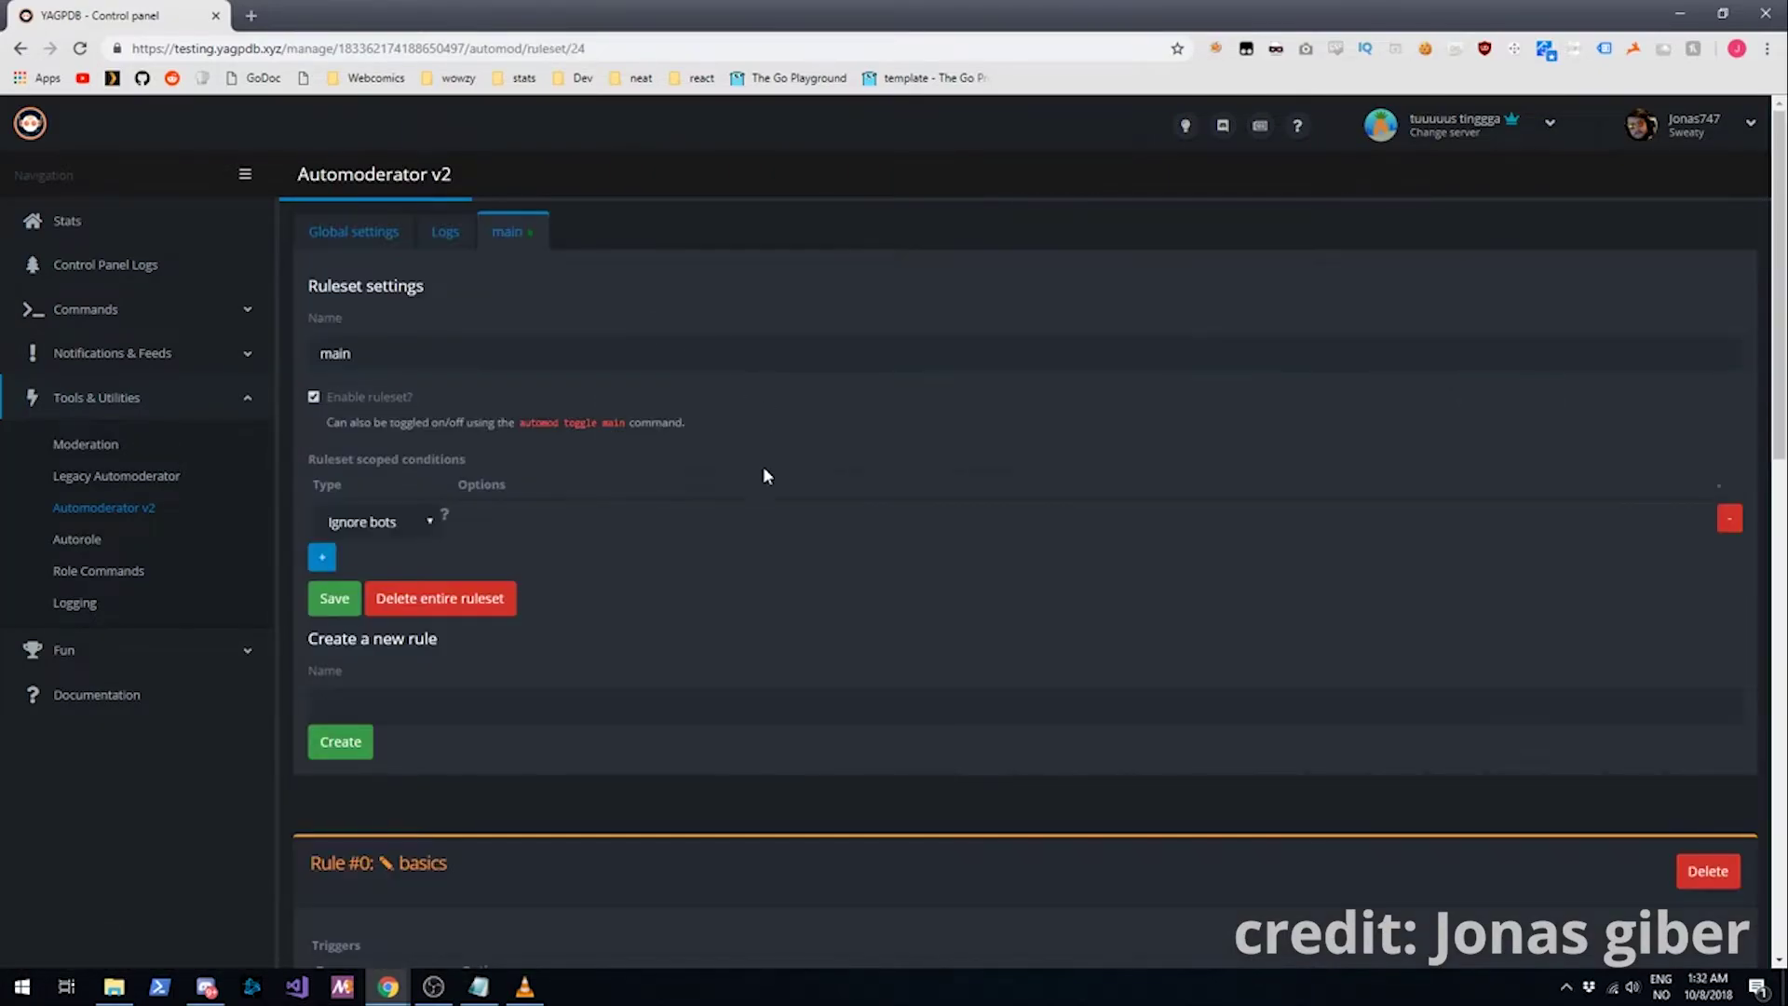
{"action": "scroll", "coordinate": [763, 465], "scroll_direction": "down", "scroll_amount": 5}
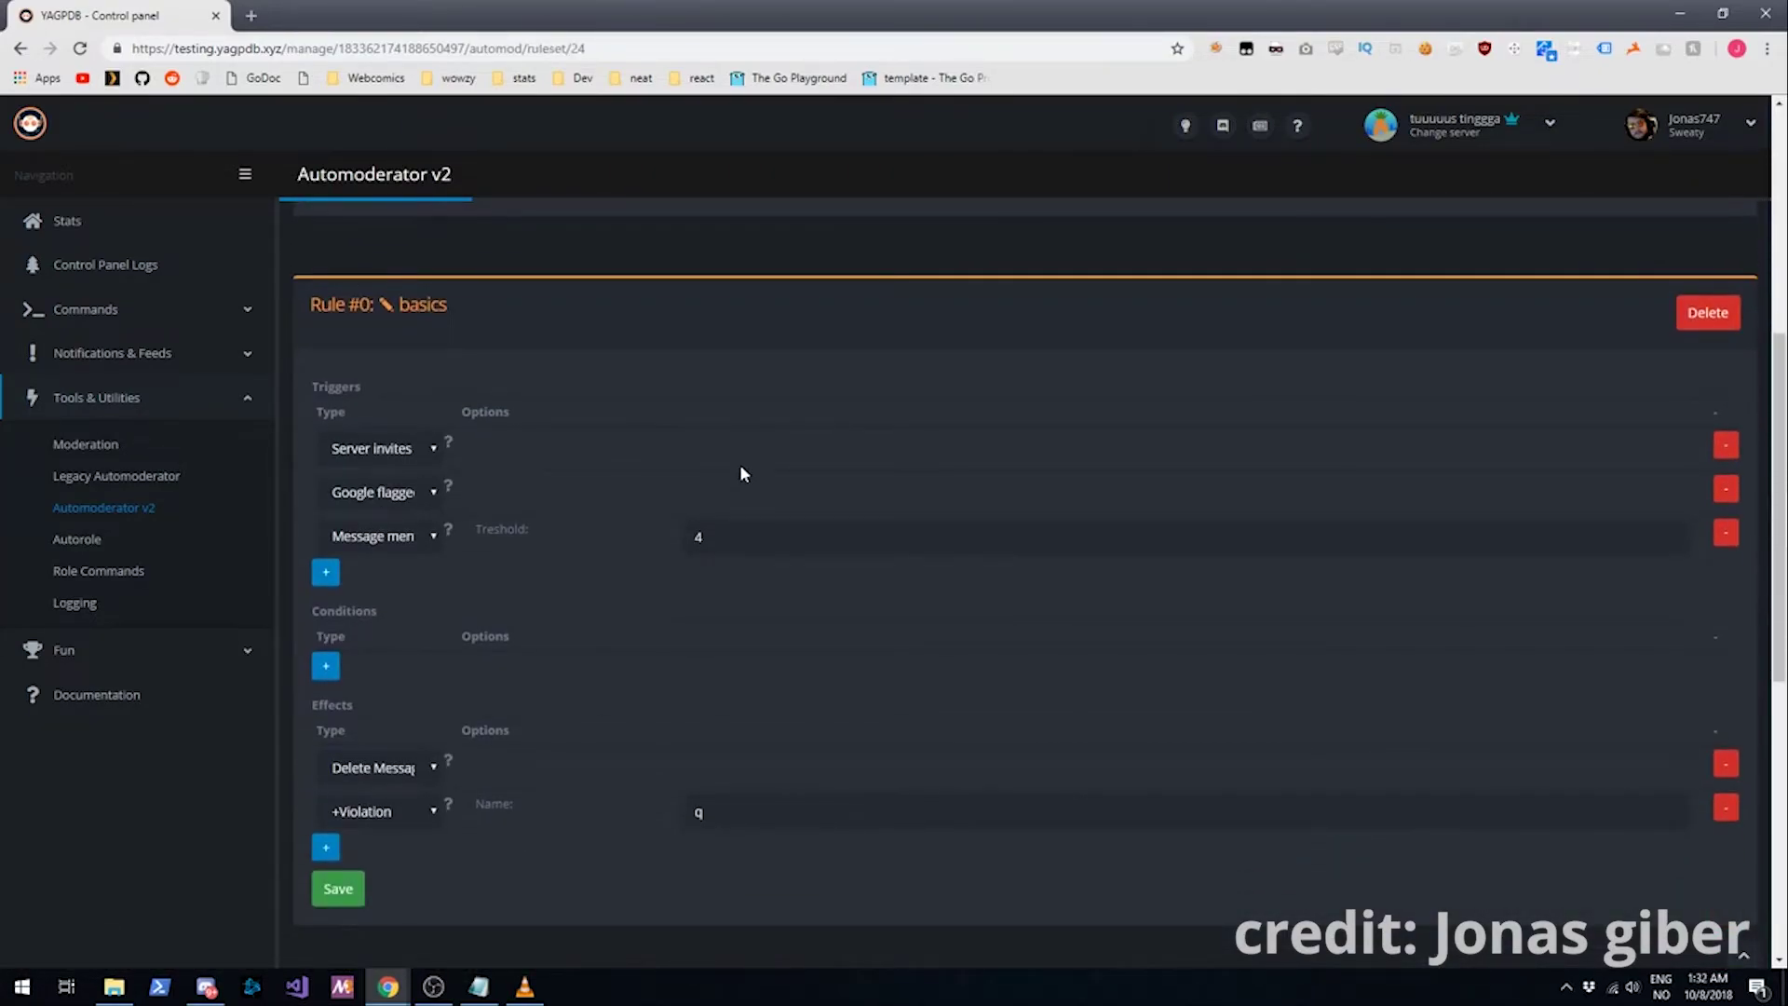
{"action": "scroll", "coordinate": [742, 474], "scroll_direction": "down", "scroll_amount": 2}
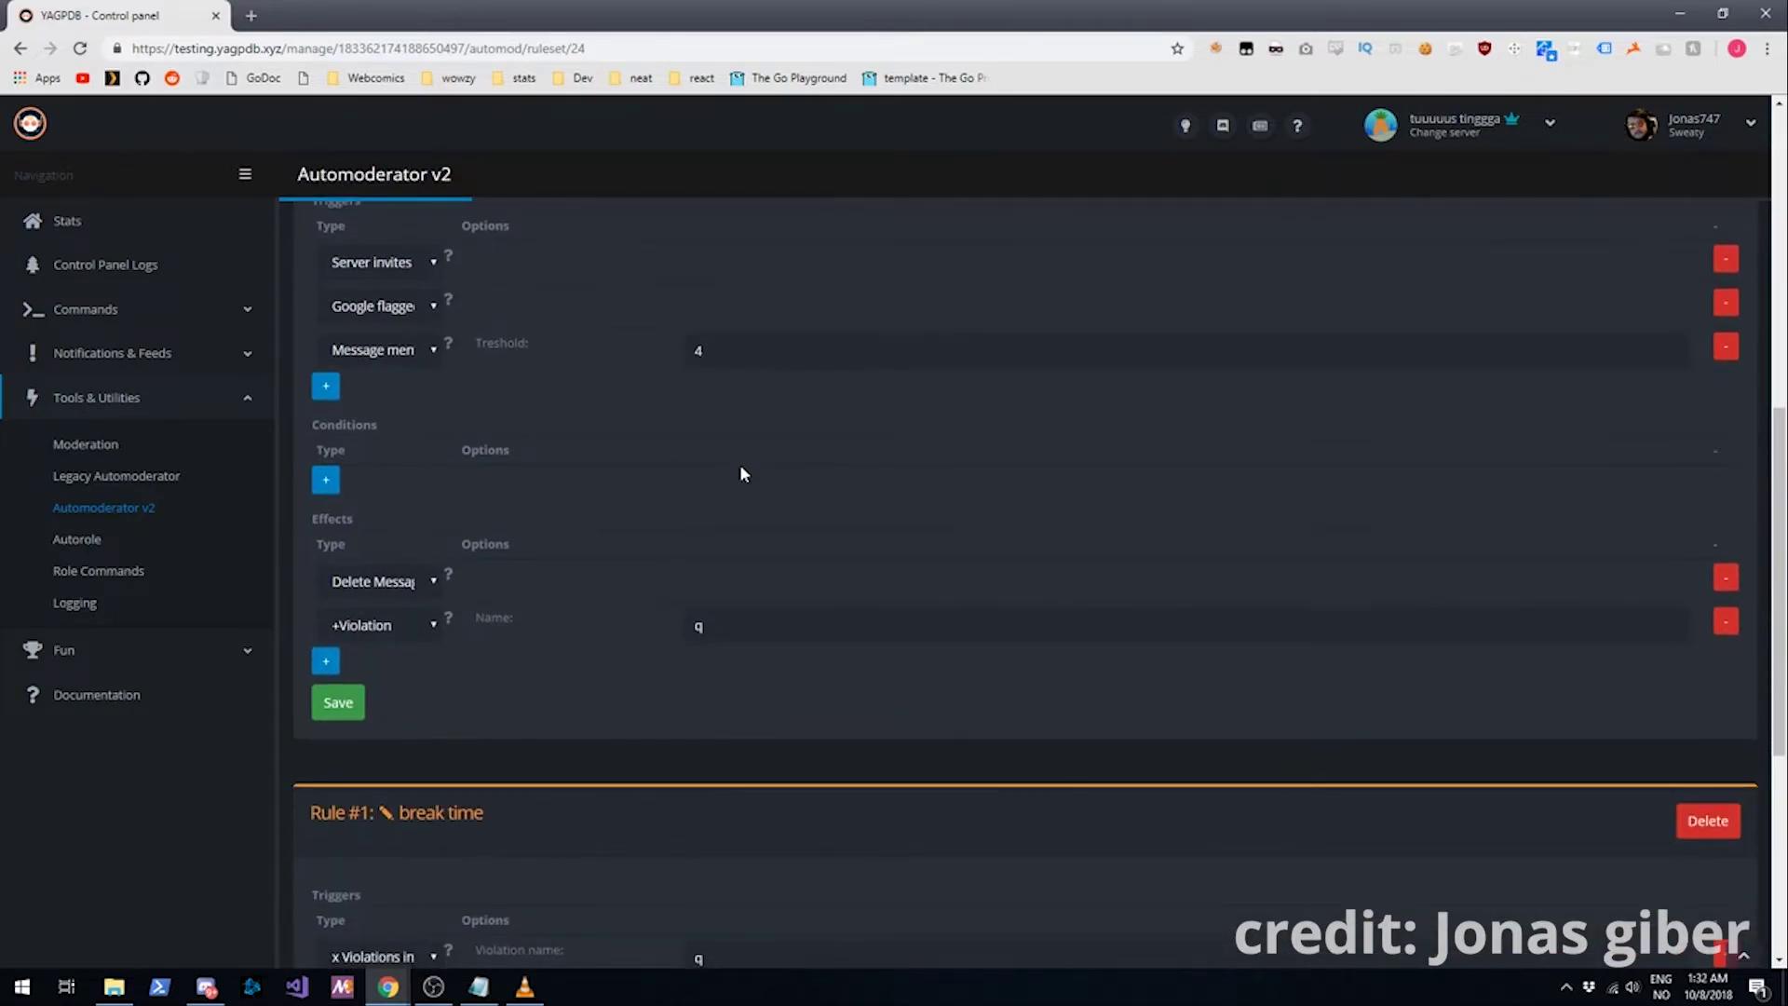
{"action": "scroll", "coordinate": [742, 474], "scroll_direction": "down", "scroll_amount": 1}
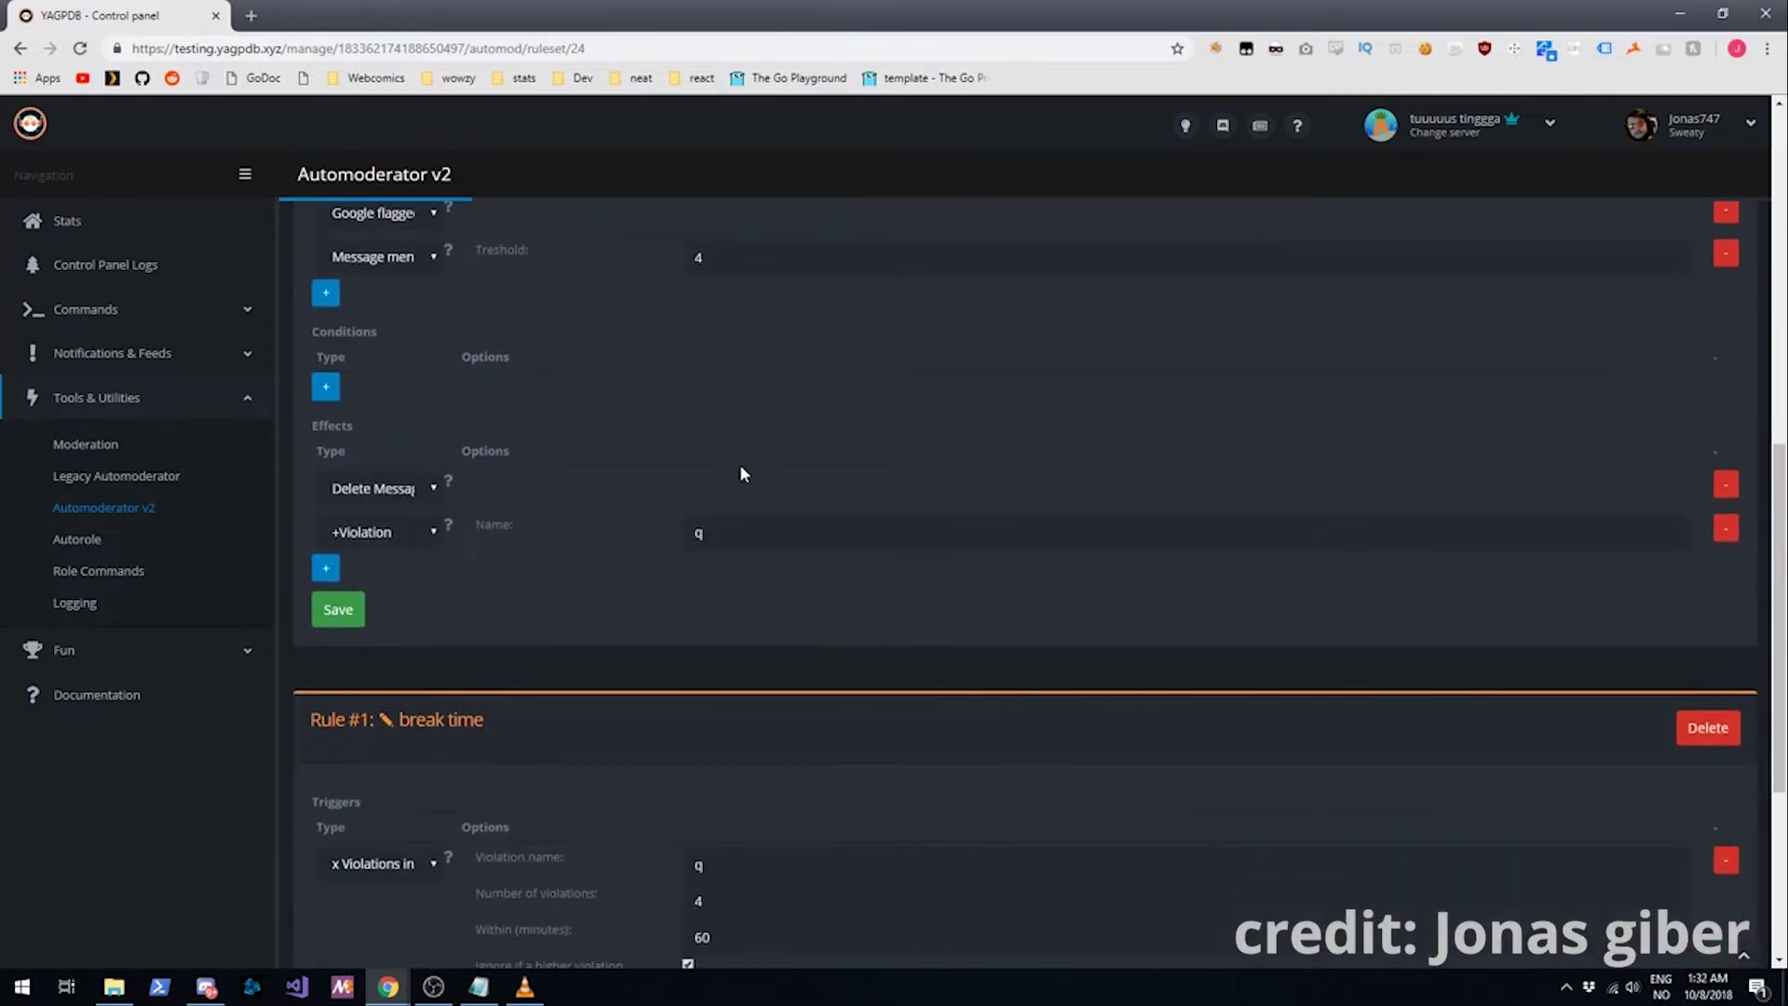
Step: Try to add a Word whitelist trigger to the basics rule and look for a list it can use
{"action": "scroll", "coordinate": [680, 507], "scroll_direction": "up", "scroll_amount": 15}
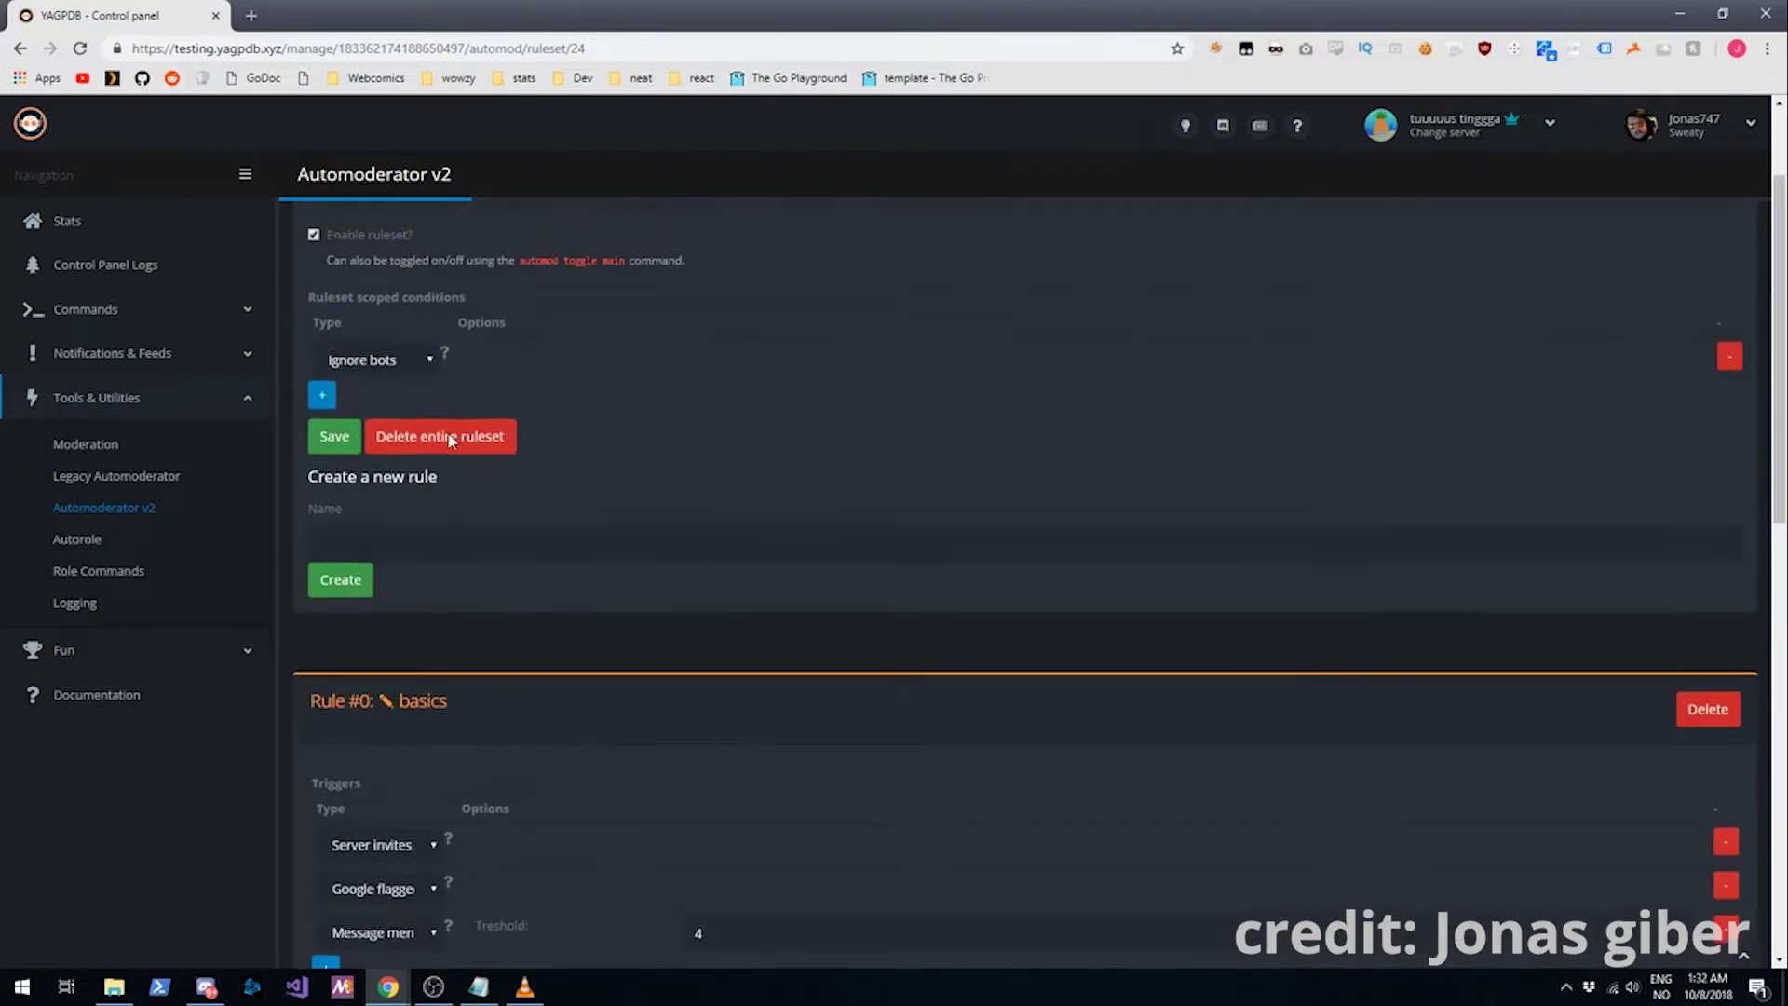
{"action": "scroll", "coordinate": [443, 410], "scroll_direction": "down", "scroll_amount": 4}
{"action": "left_click", "coordinate": [323, 758]}
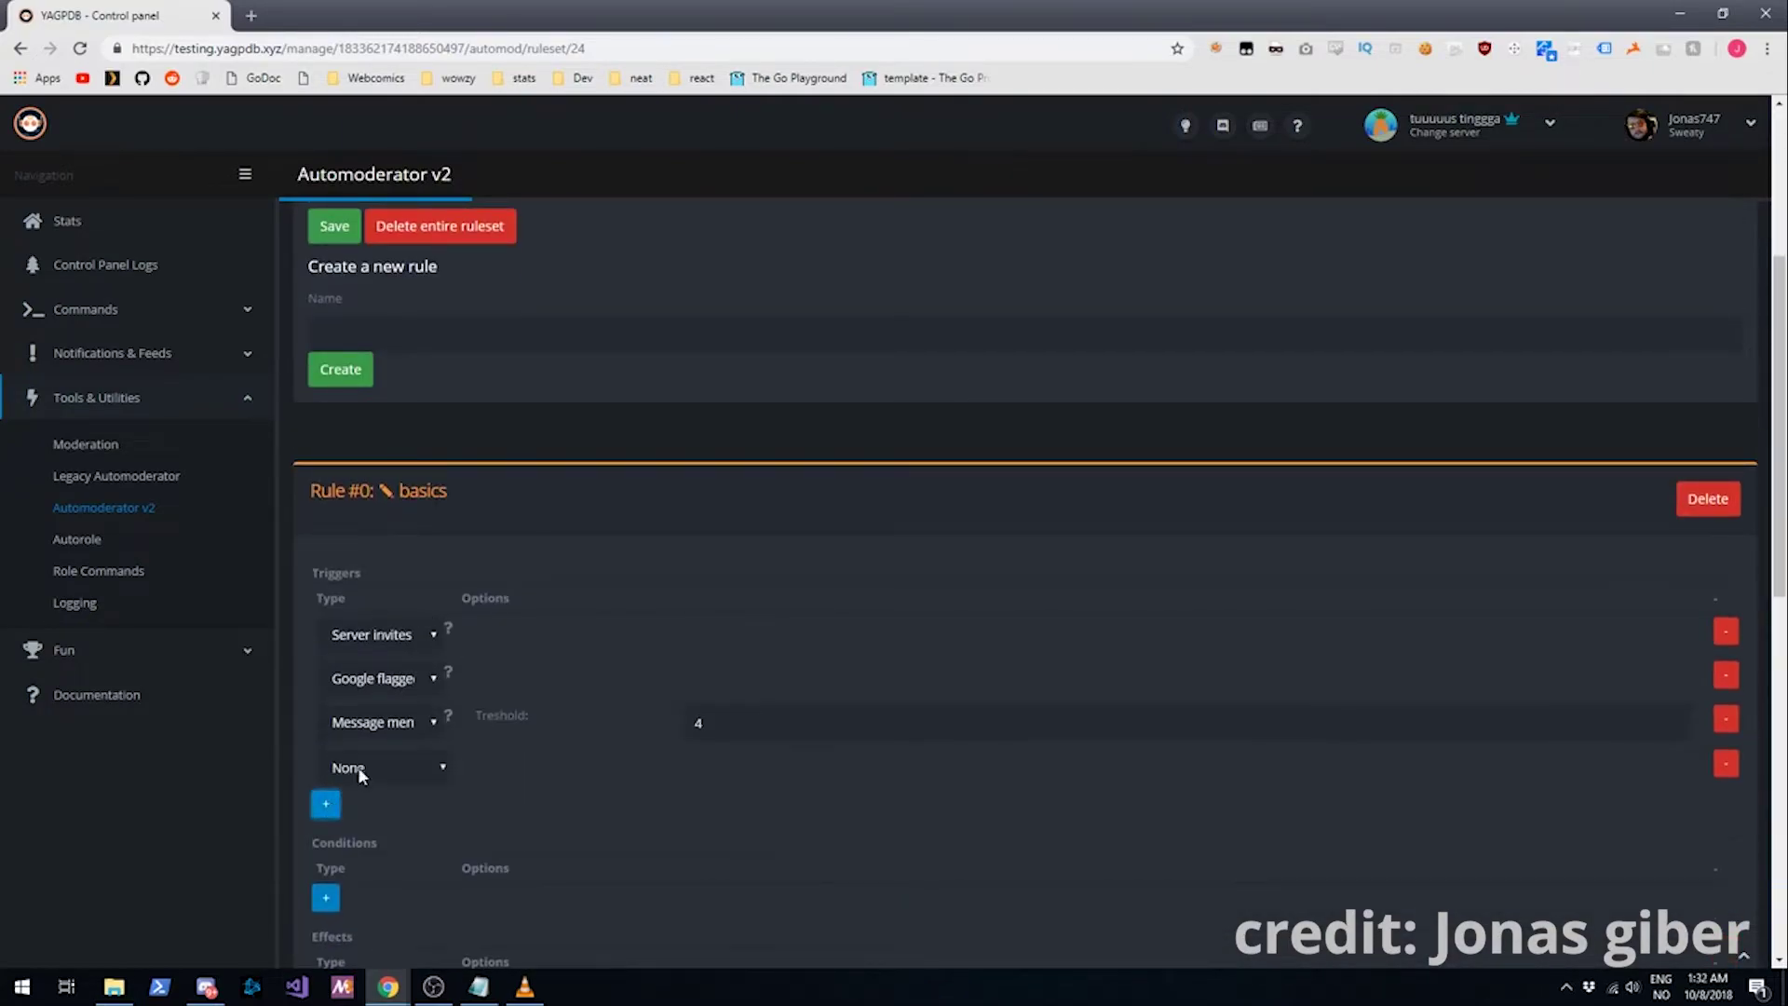
{"action": "left_click", "coordinate": [381, 769]}
{"action": "left_click", "coordinate": [437, 497]}
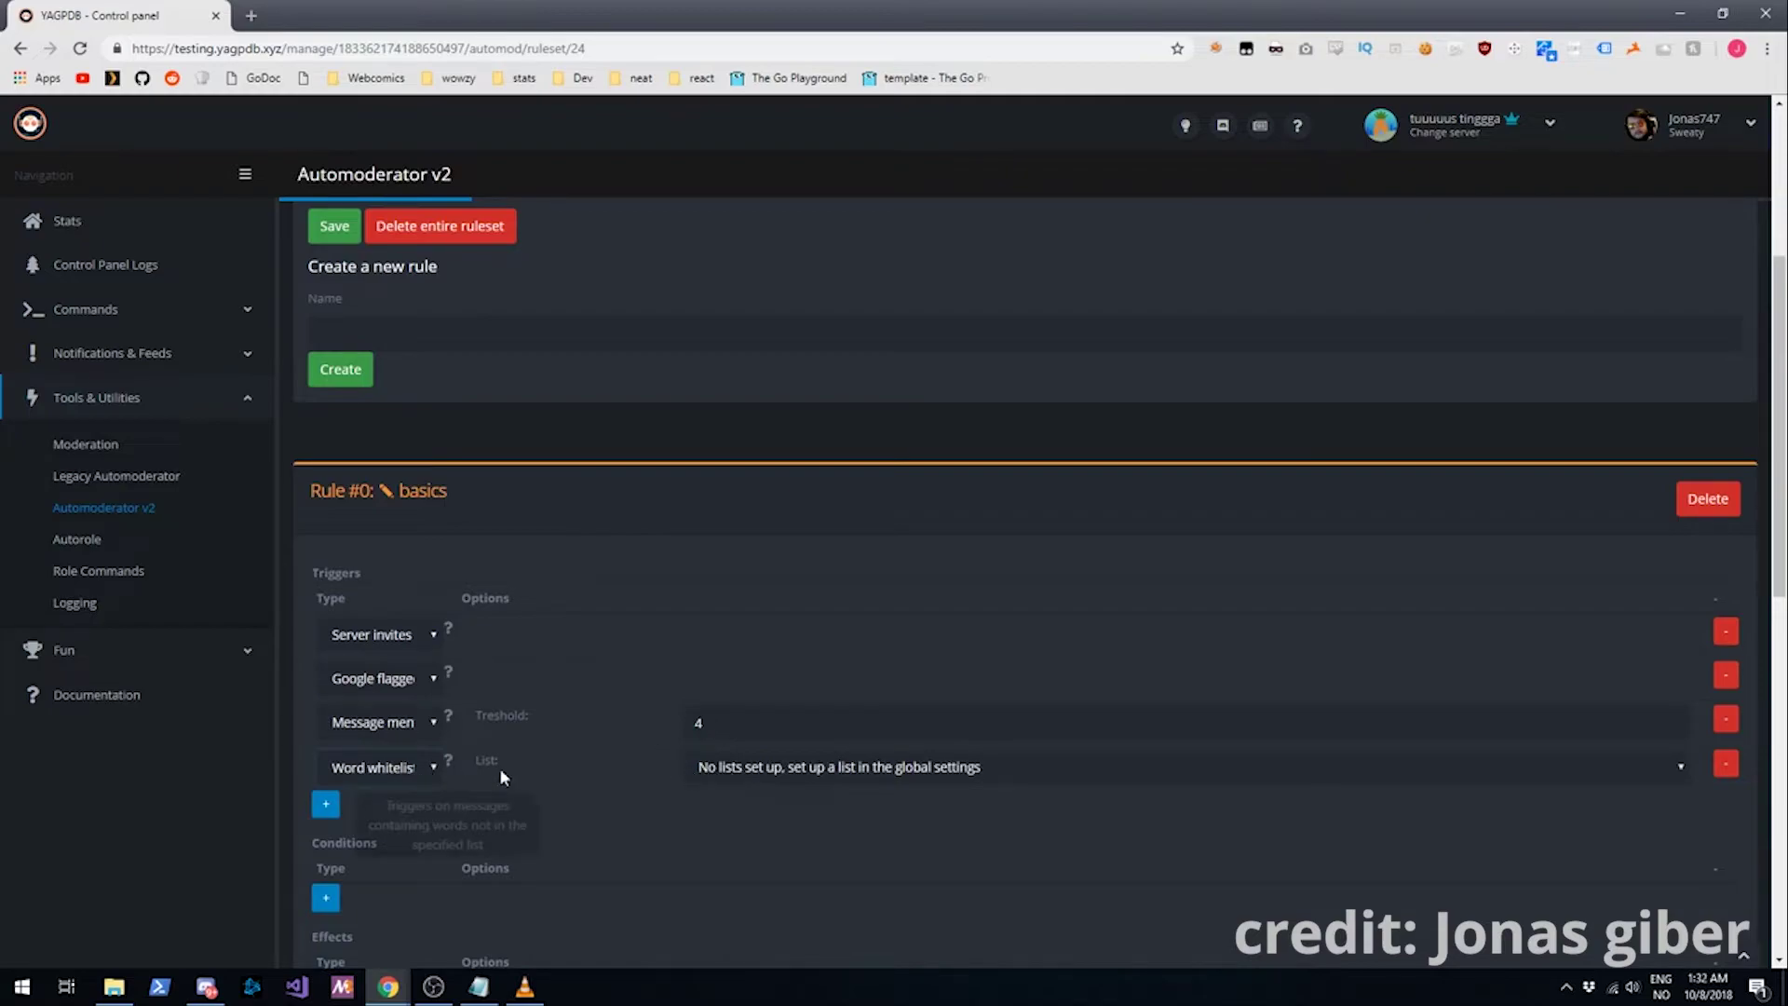
{"action": "left_click", "coordinate": [790, 768]}
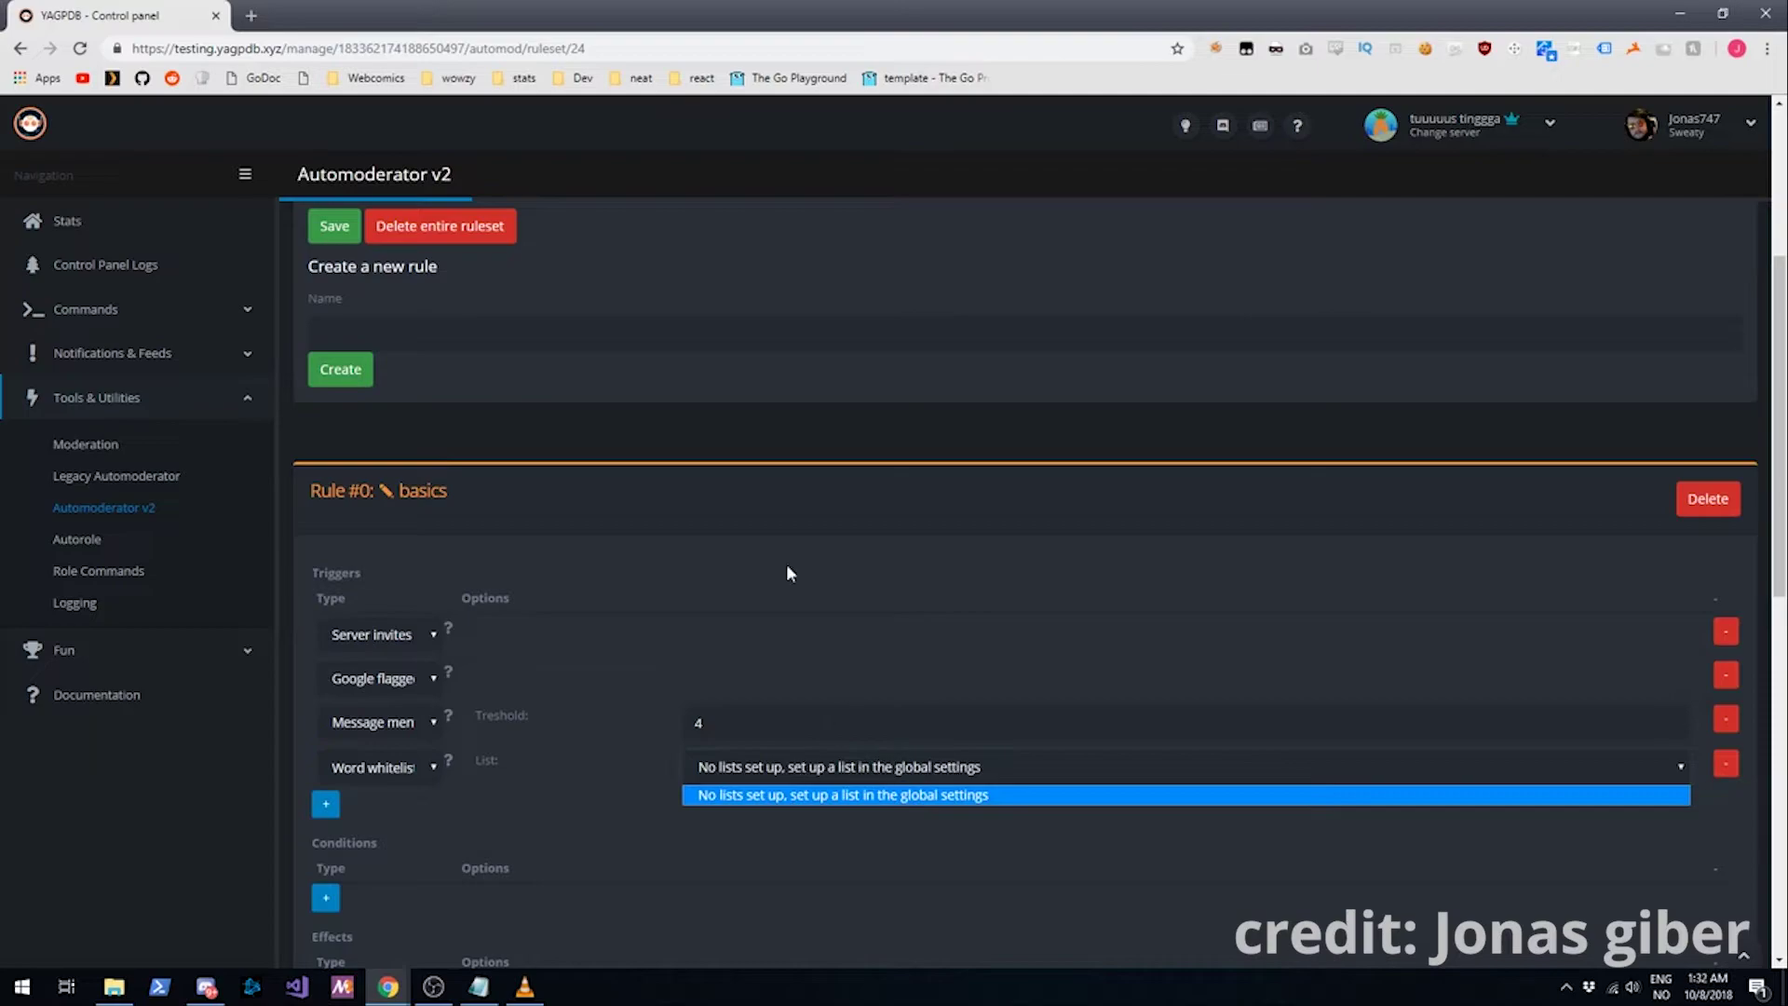
Step: Create a new list named "bad words" in the Automoderator v2 global settings
{"action": "scroll", "coordinate": [786, 562], "scroll_direction": "up", "scroll_amount": 4}
{"action": "left_click", "coordinate": [355, 230]}
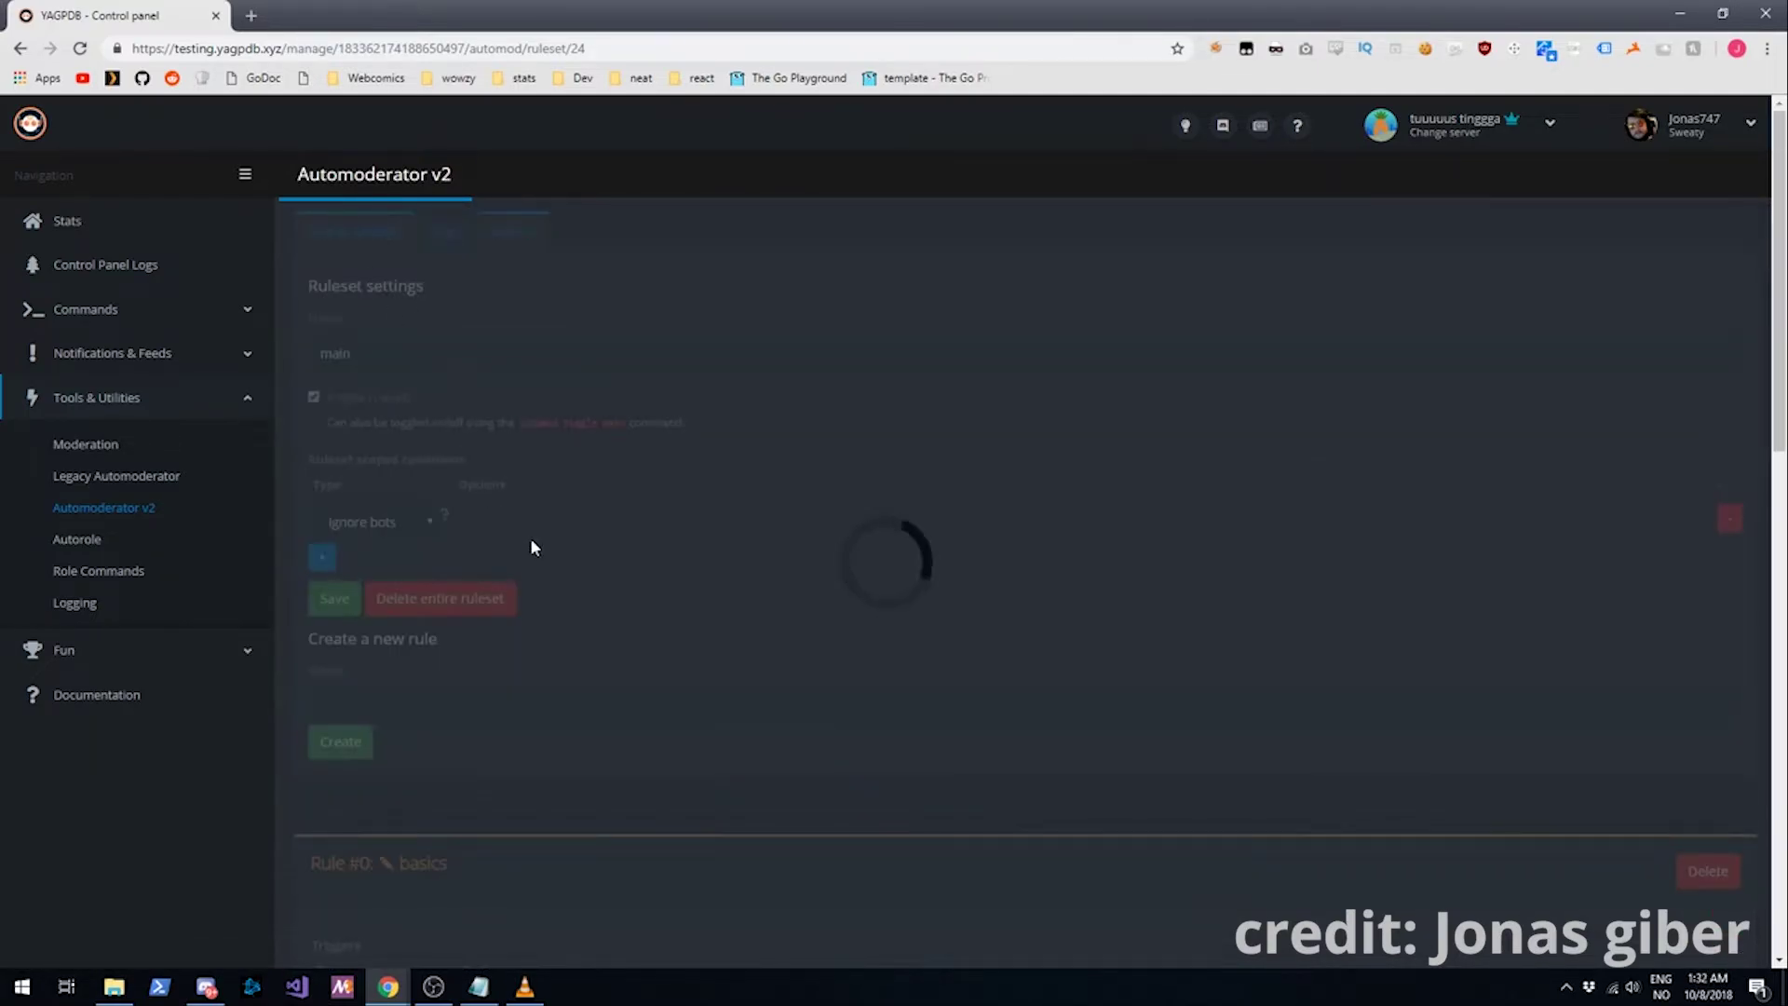
{"action": "left_click", "coordinate": [404, 726]}
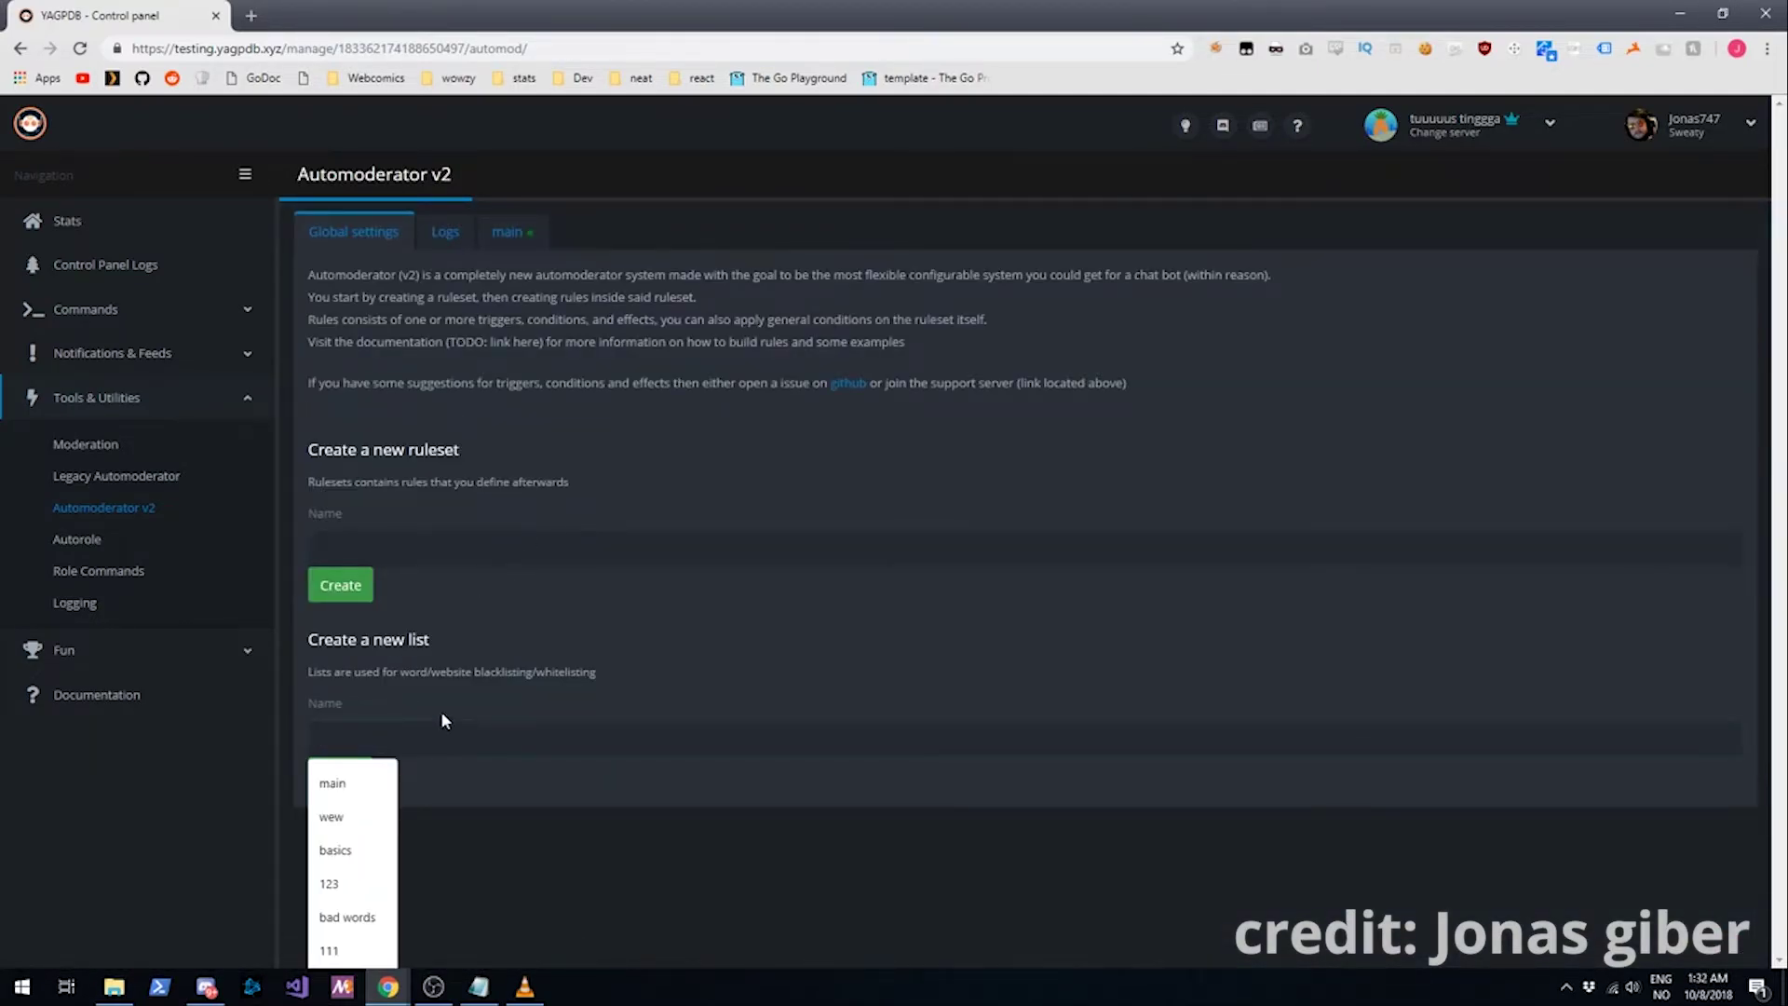
{"action": "type", "text": "bad words"}
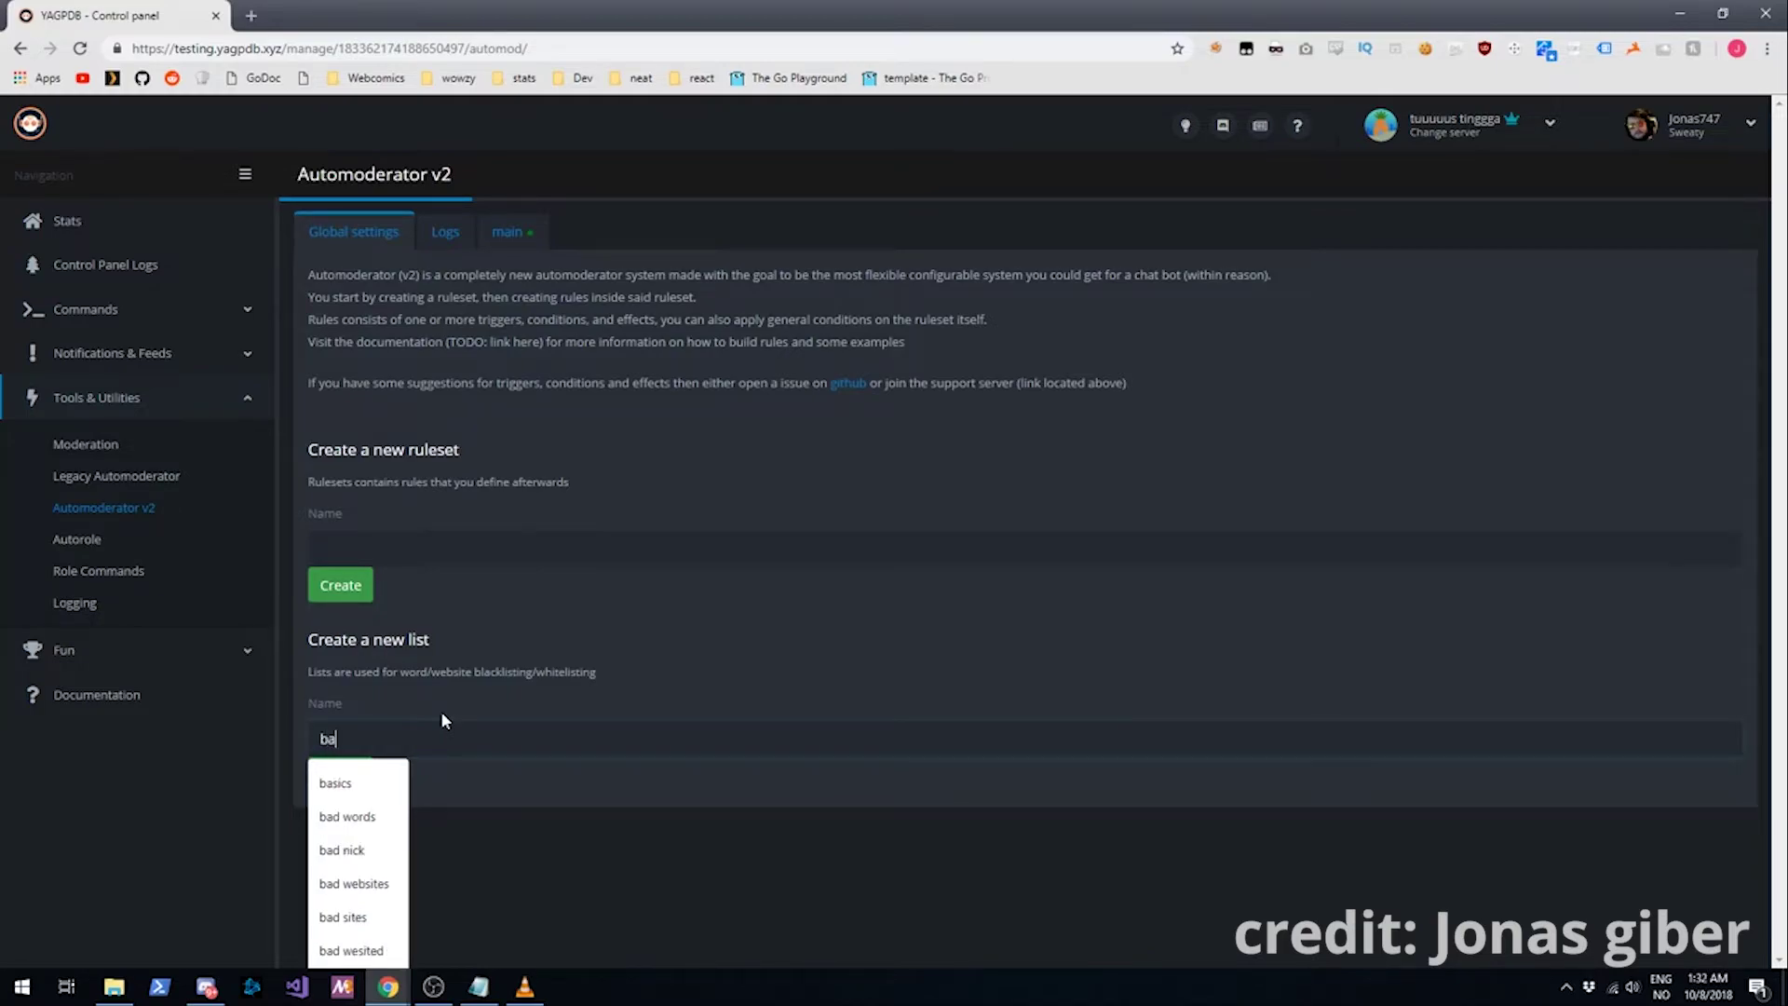
{"action": "key", "text": "Return"}
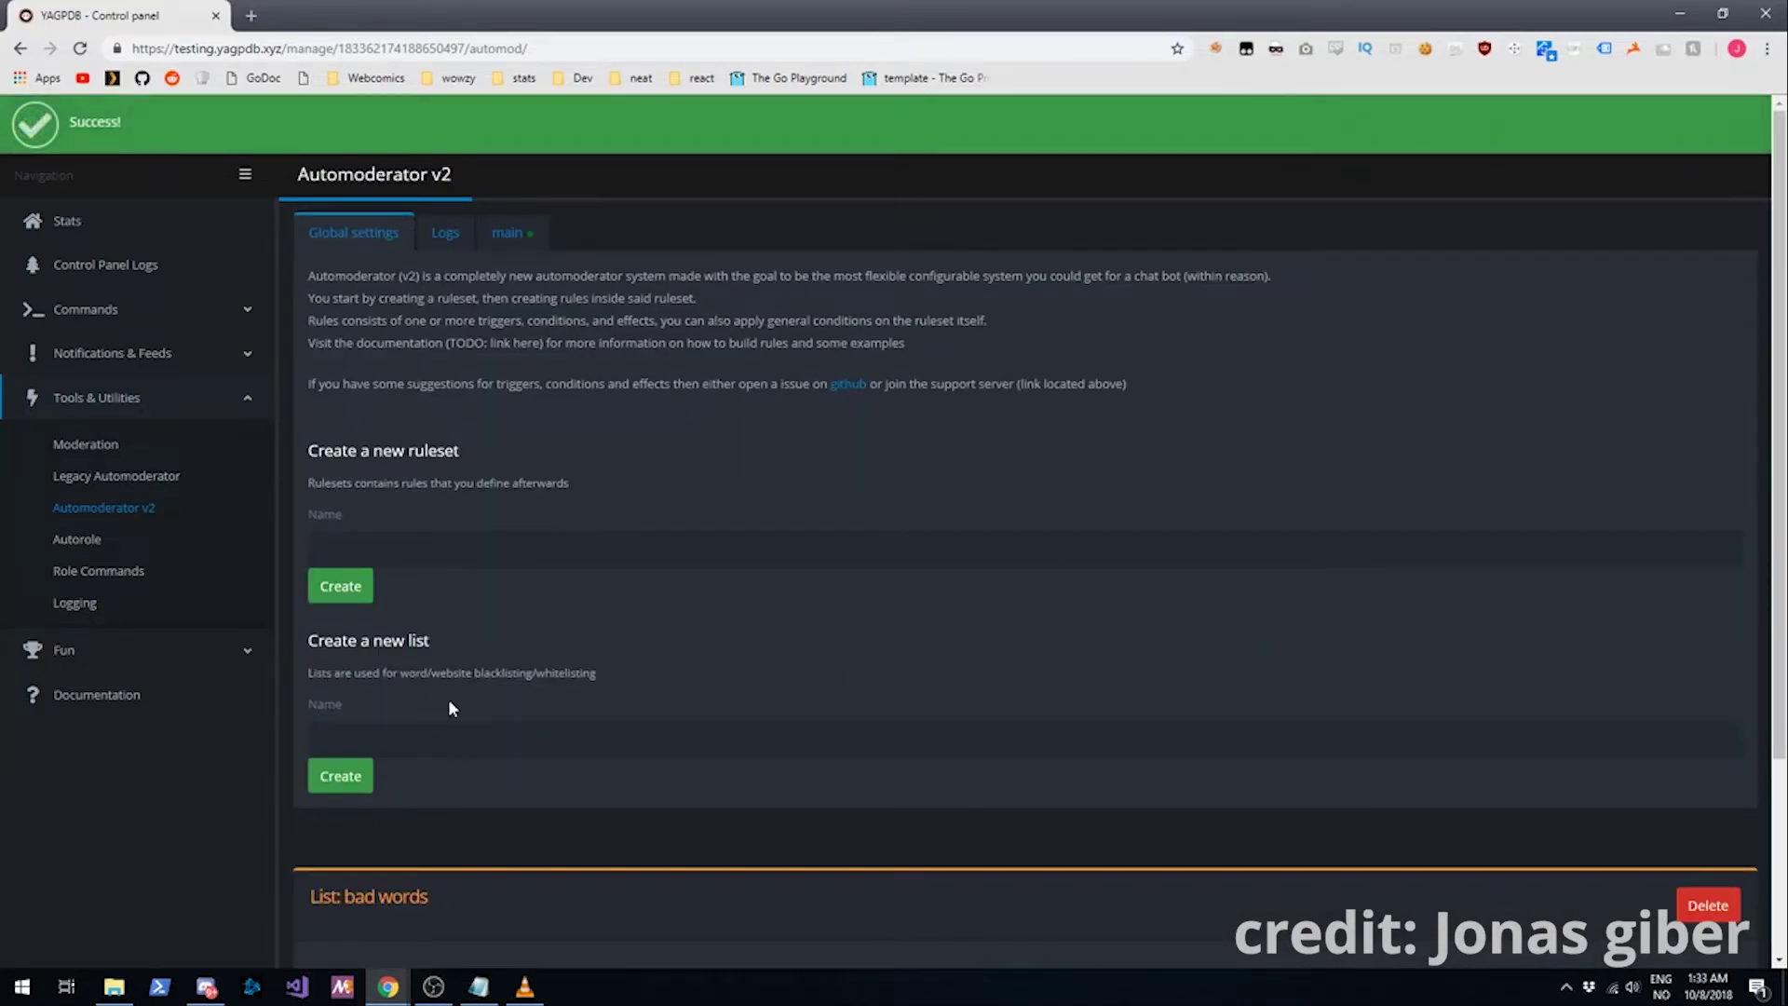
Step: Create a second list named "bad websites" in the global settings
{"action": "scroll", "coordinate": [449, 698], "scroll_direction": "down", "scroll_amount": 1}
{"action": "left_click", "coordinate": [358, 643]}
{"action": "type", "text": "bad webs"}
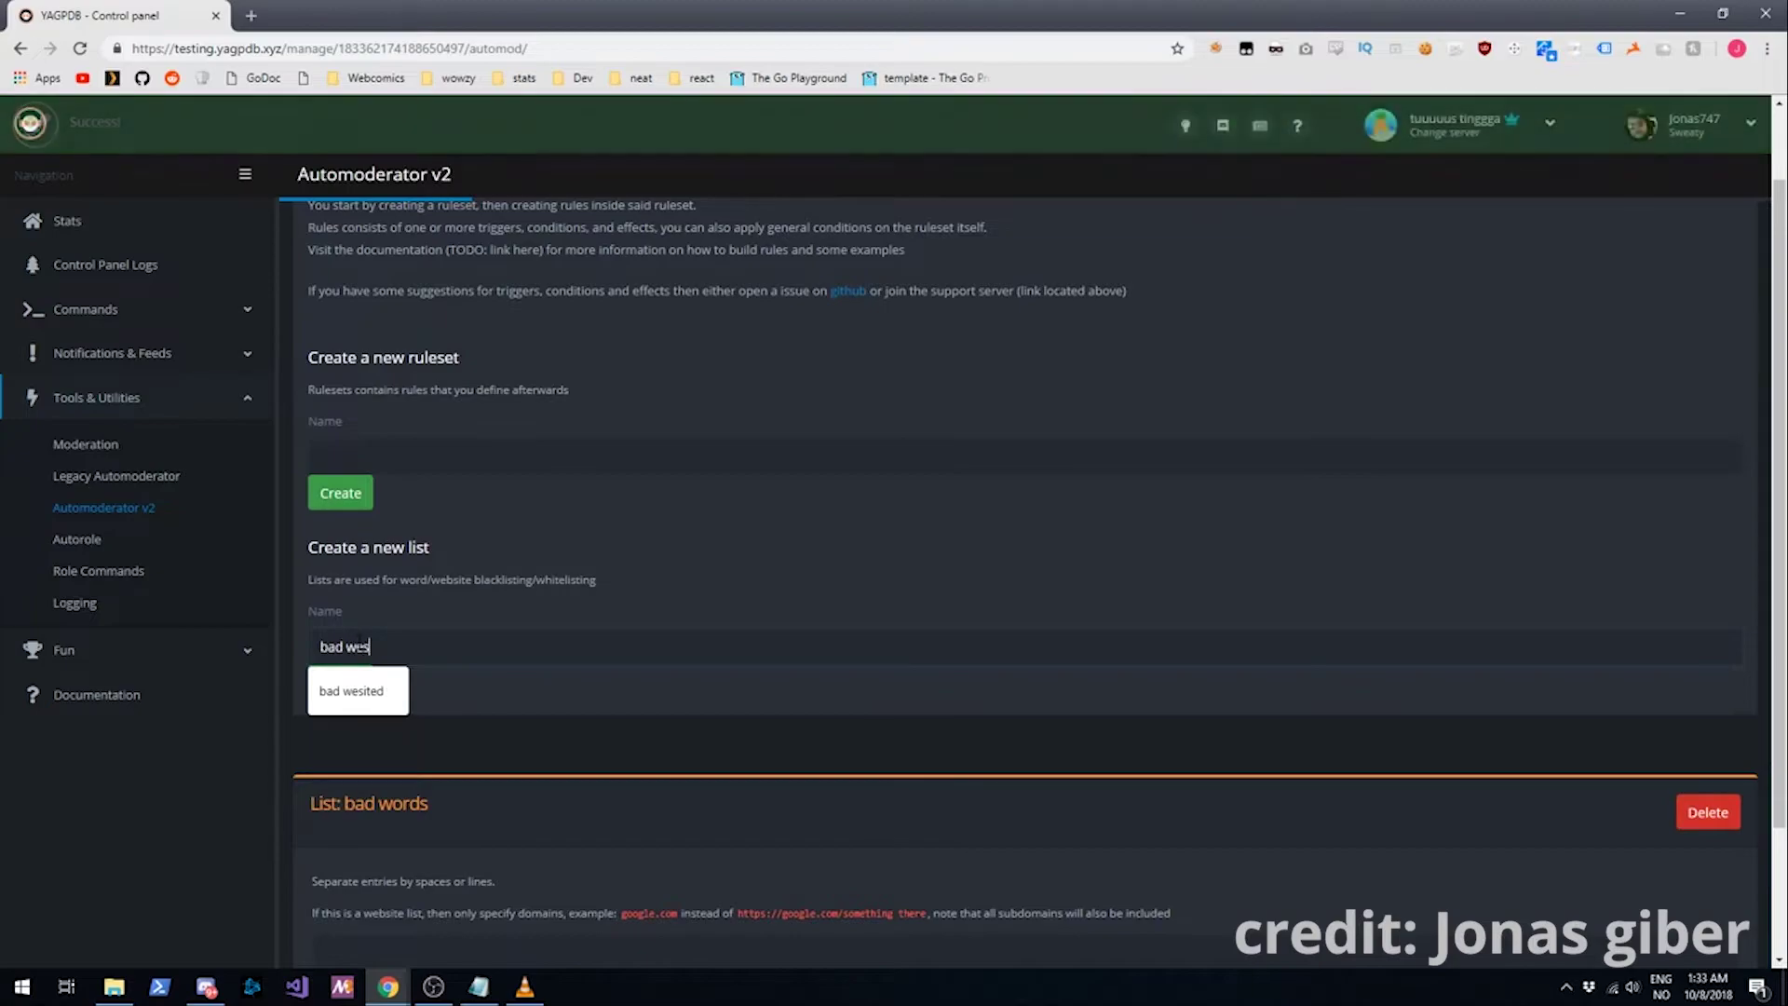
{"action": "type", "text": "ites"}
{"action": "key", "text": "Return"}
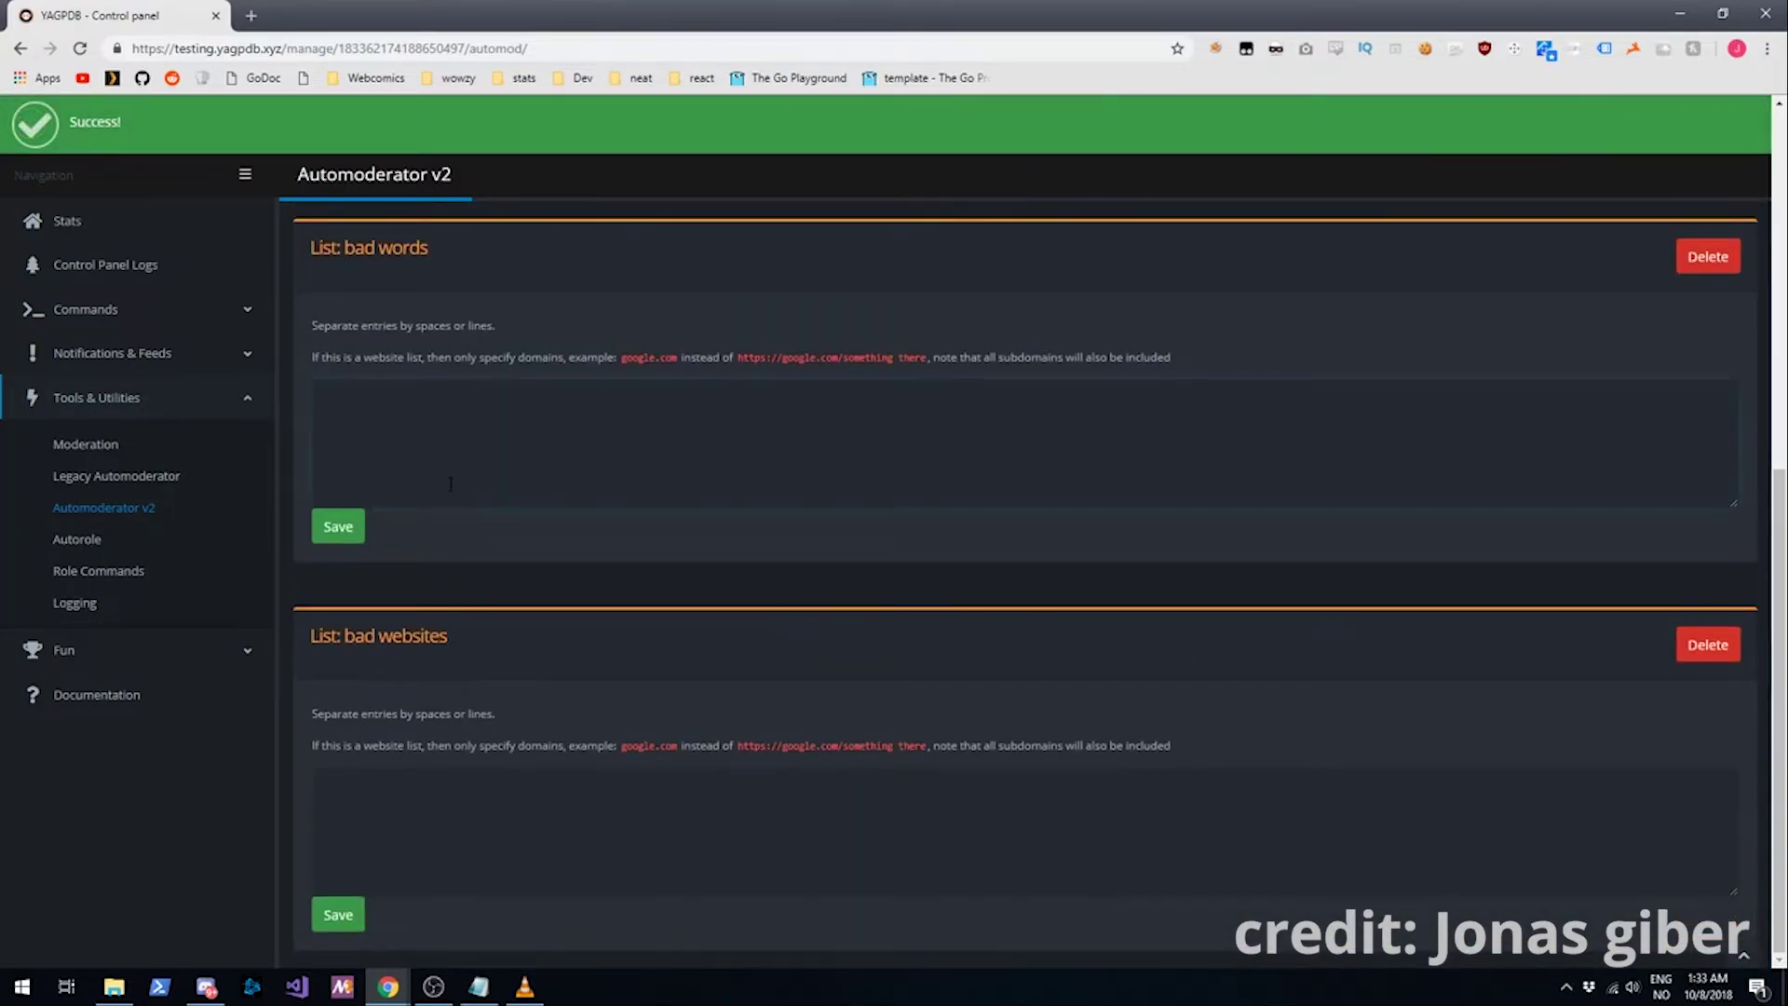
Step: Enter "fuck" and "shit" in the bad words list and google.com in the bad websites list, saving each list
{"action": "type", "text": "fuck shit"}
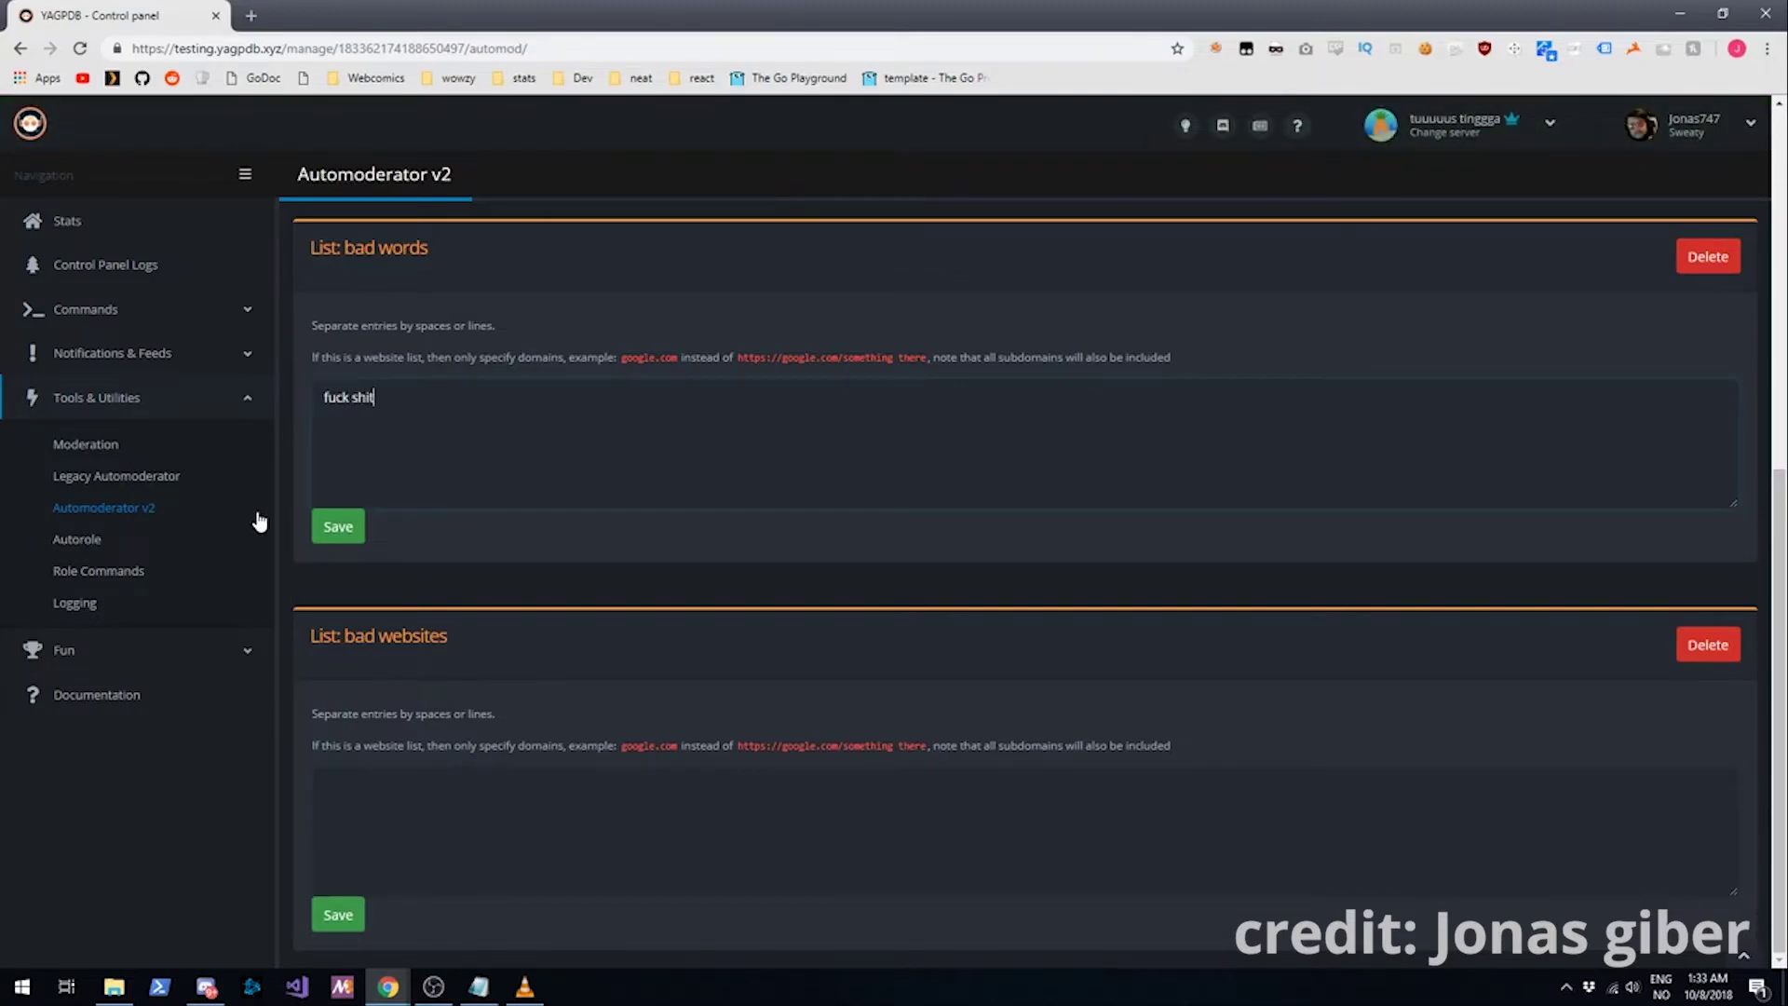
{"action": "left_click", "coordinate": [314, 526]}
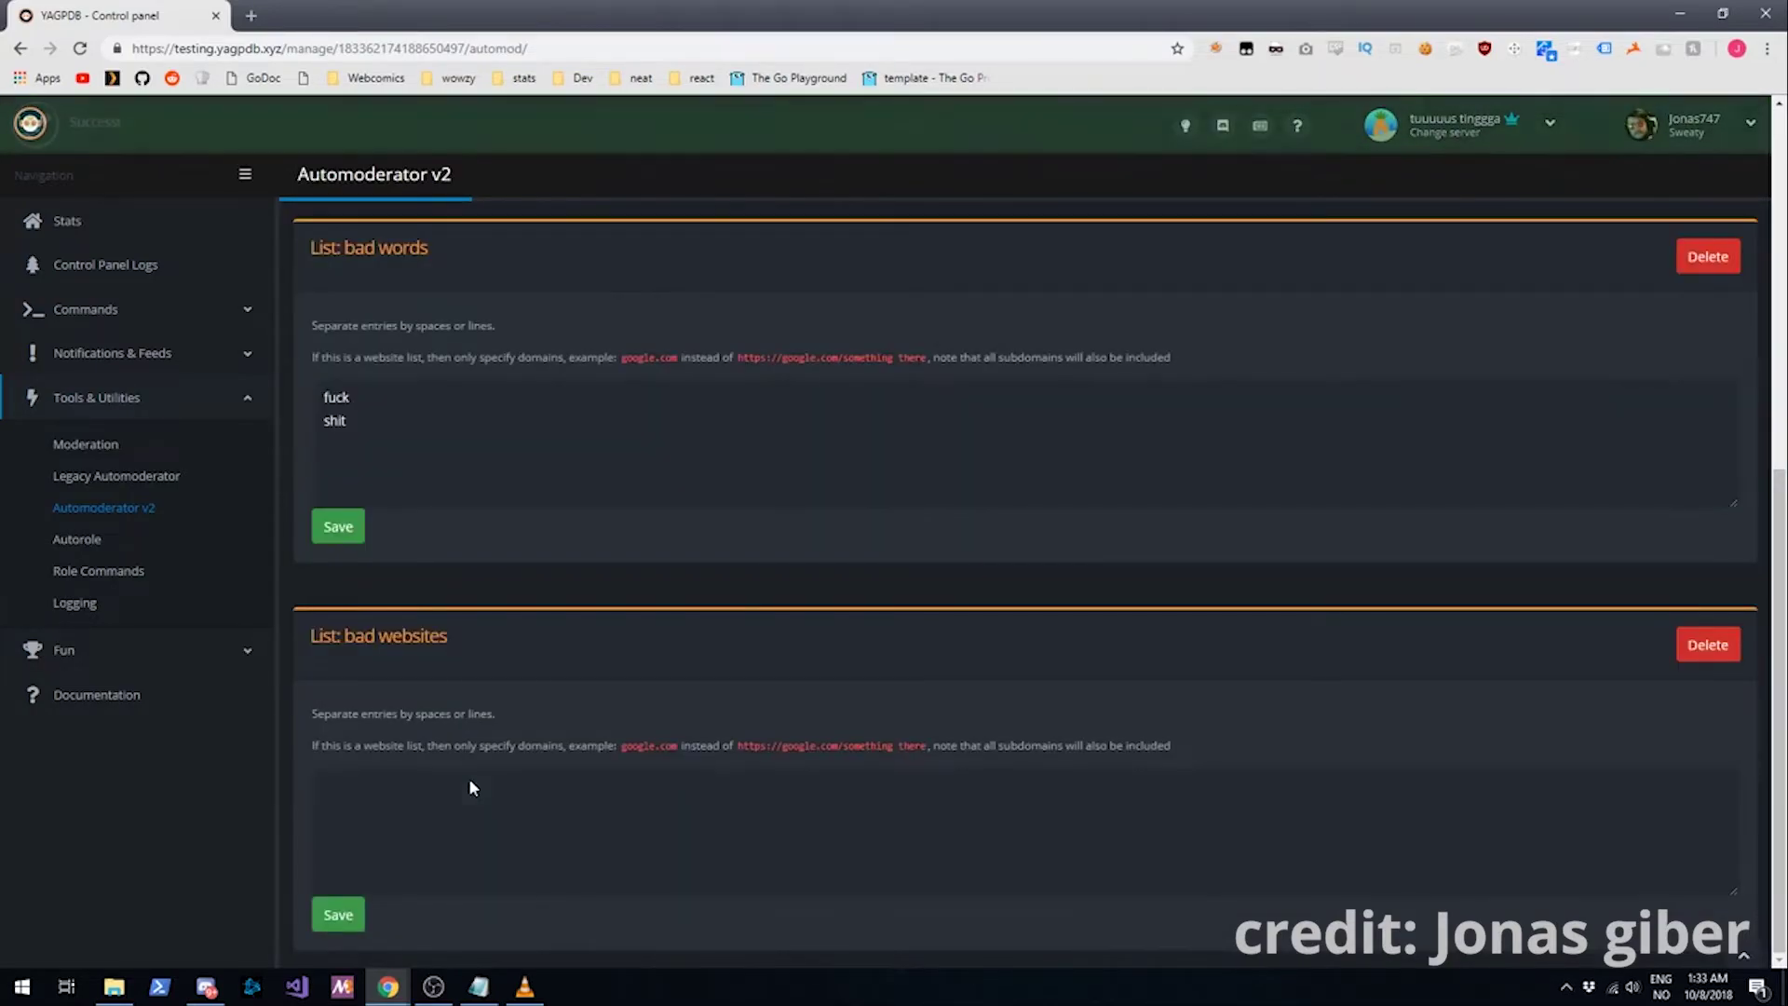
{"action": "left_click", "coordinate": [470, 779]}
{"action": "type", "text": "google.com"}
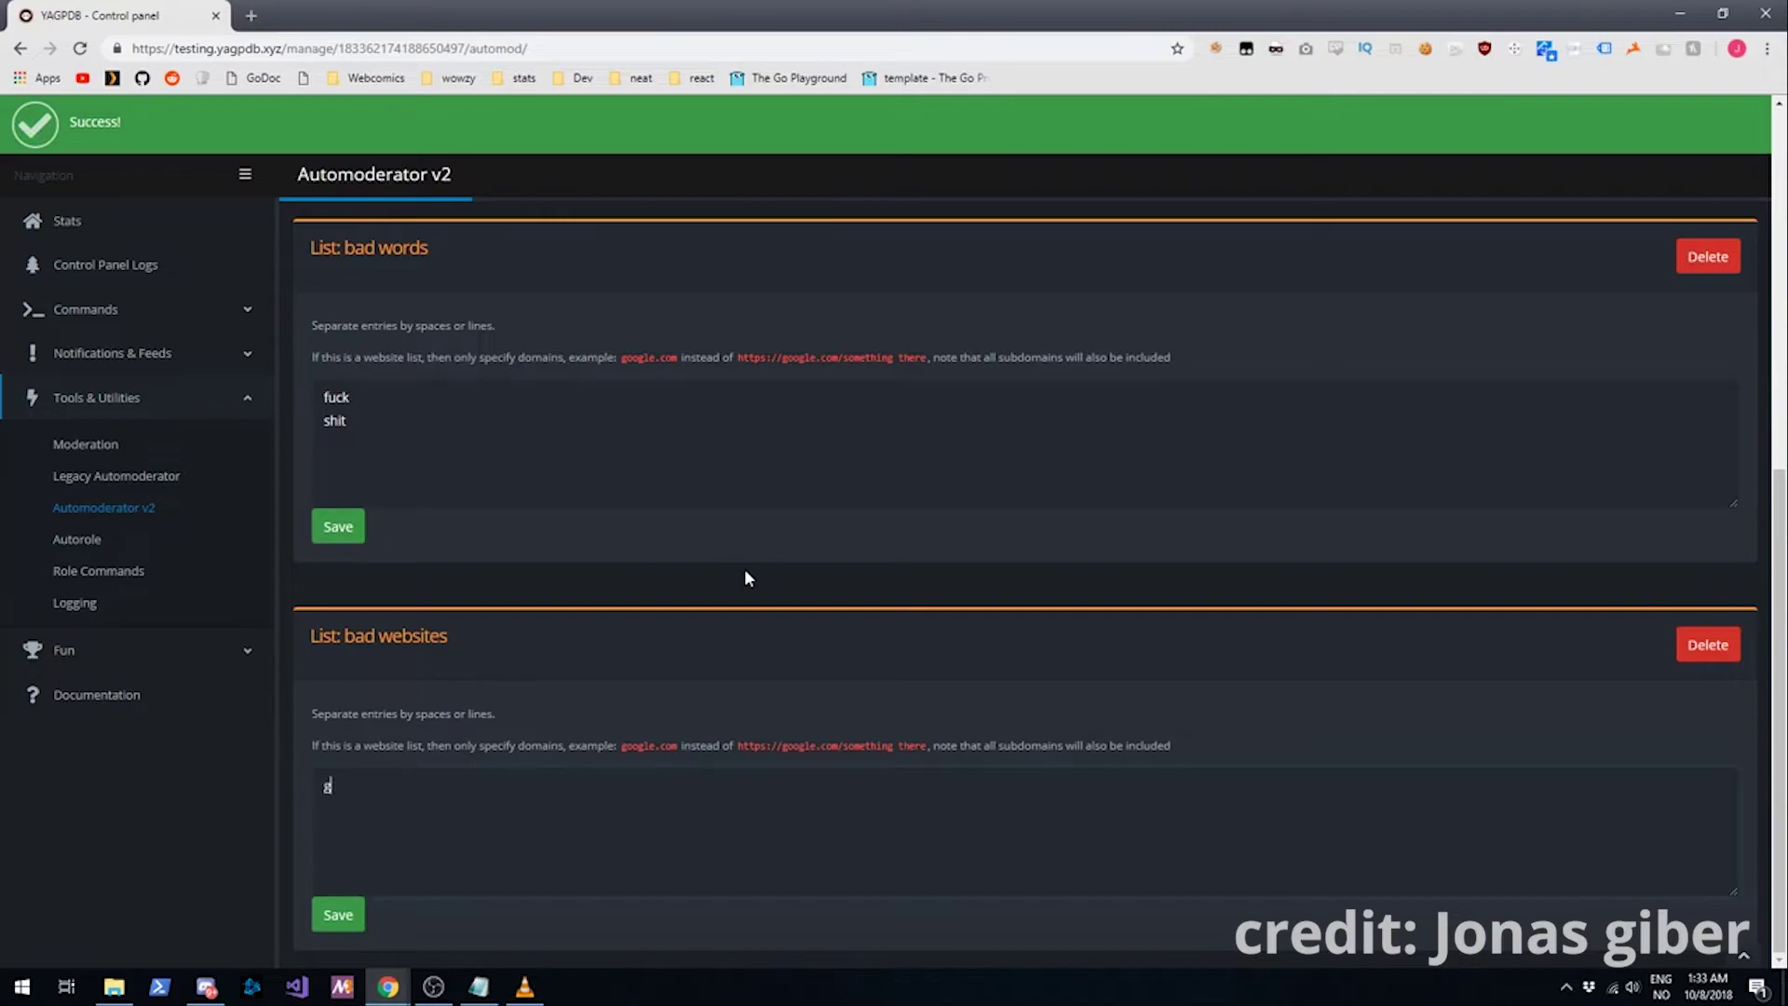
{"action": "key", "text": "Return"}
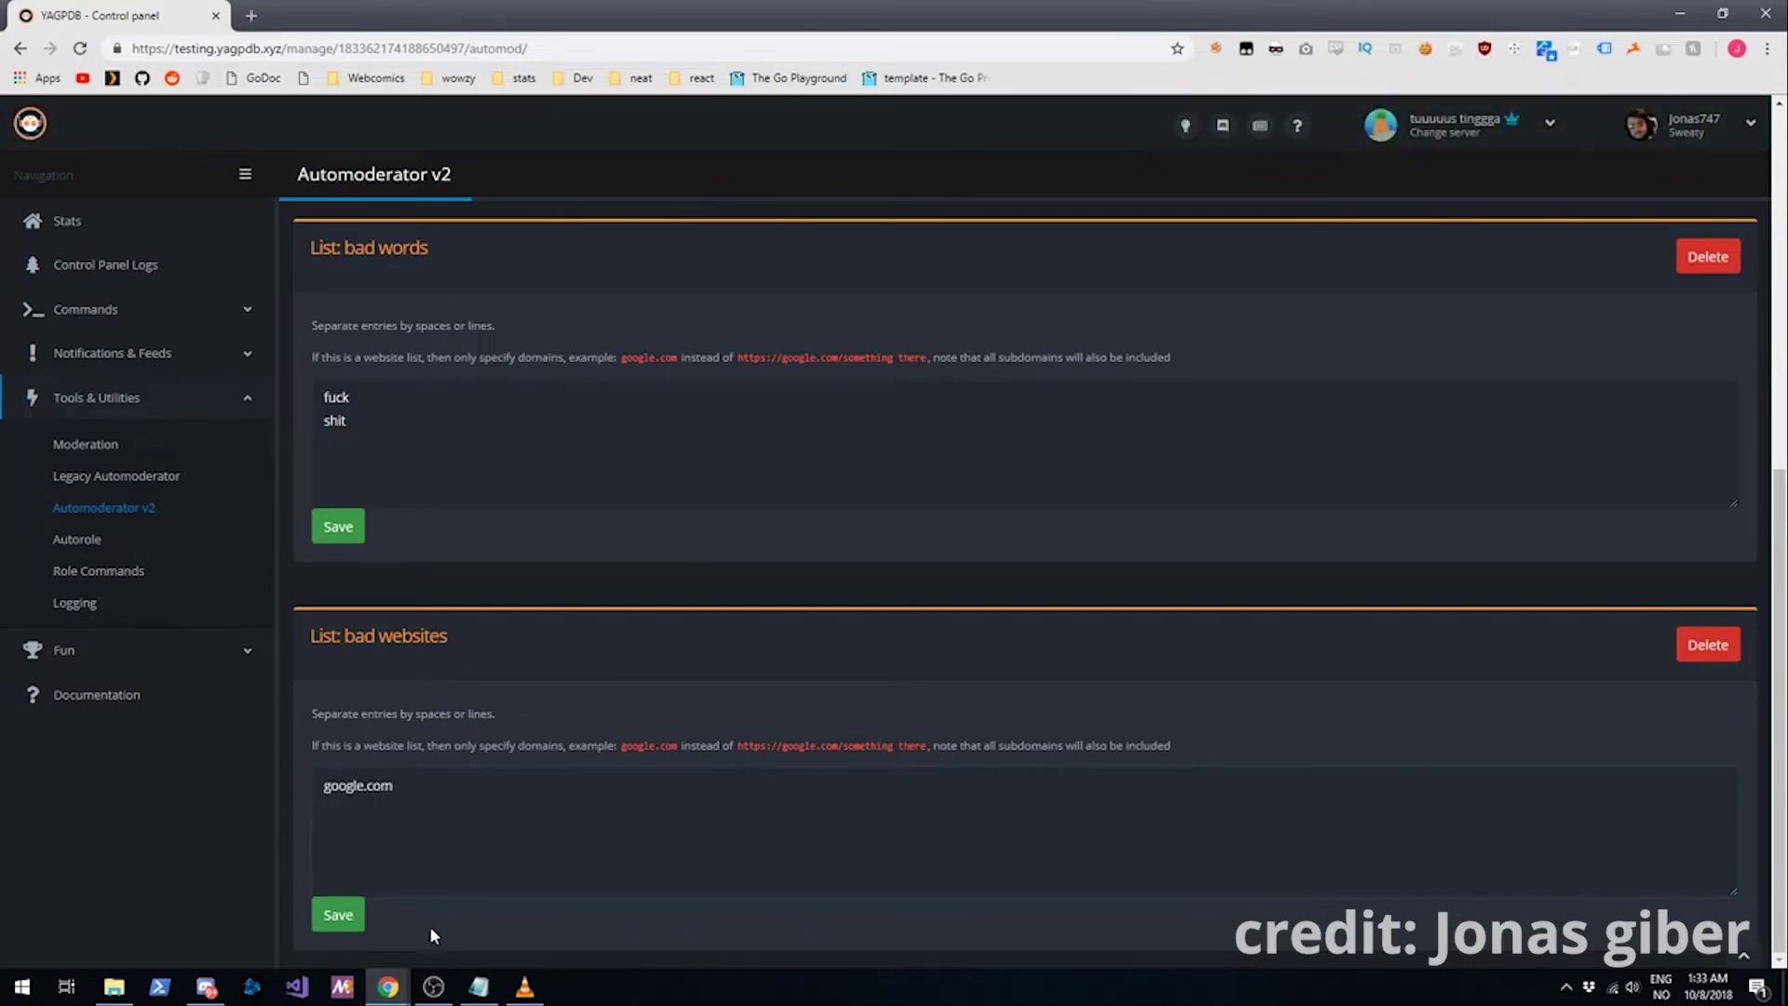
{"action": "left_click", "coordinate": [345, 917]}
{"action": "double_click", "coordinate": [363, 787]}
{"action": "key", "text": "Right"}
{"action": "scroll", "coordinate": [643, 802], "scroll_direction": "up", "scroll_amount": 3}
{"action": "scroll", "coordinate": [650, 784], "scroll_direction": "down", "scroll_amount": 3}
Step: Add a Word blacklist trigger using the bad words list to the basics rule in the main ruleset
{"action": "scroll", "coordinate": [691, 765], "scroll_direction": "up", "scroll_amount": 7}
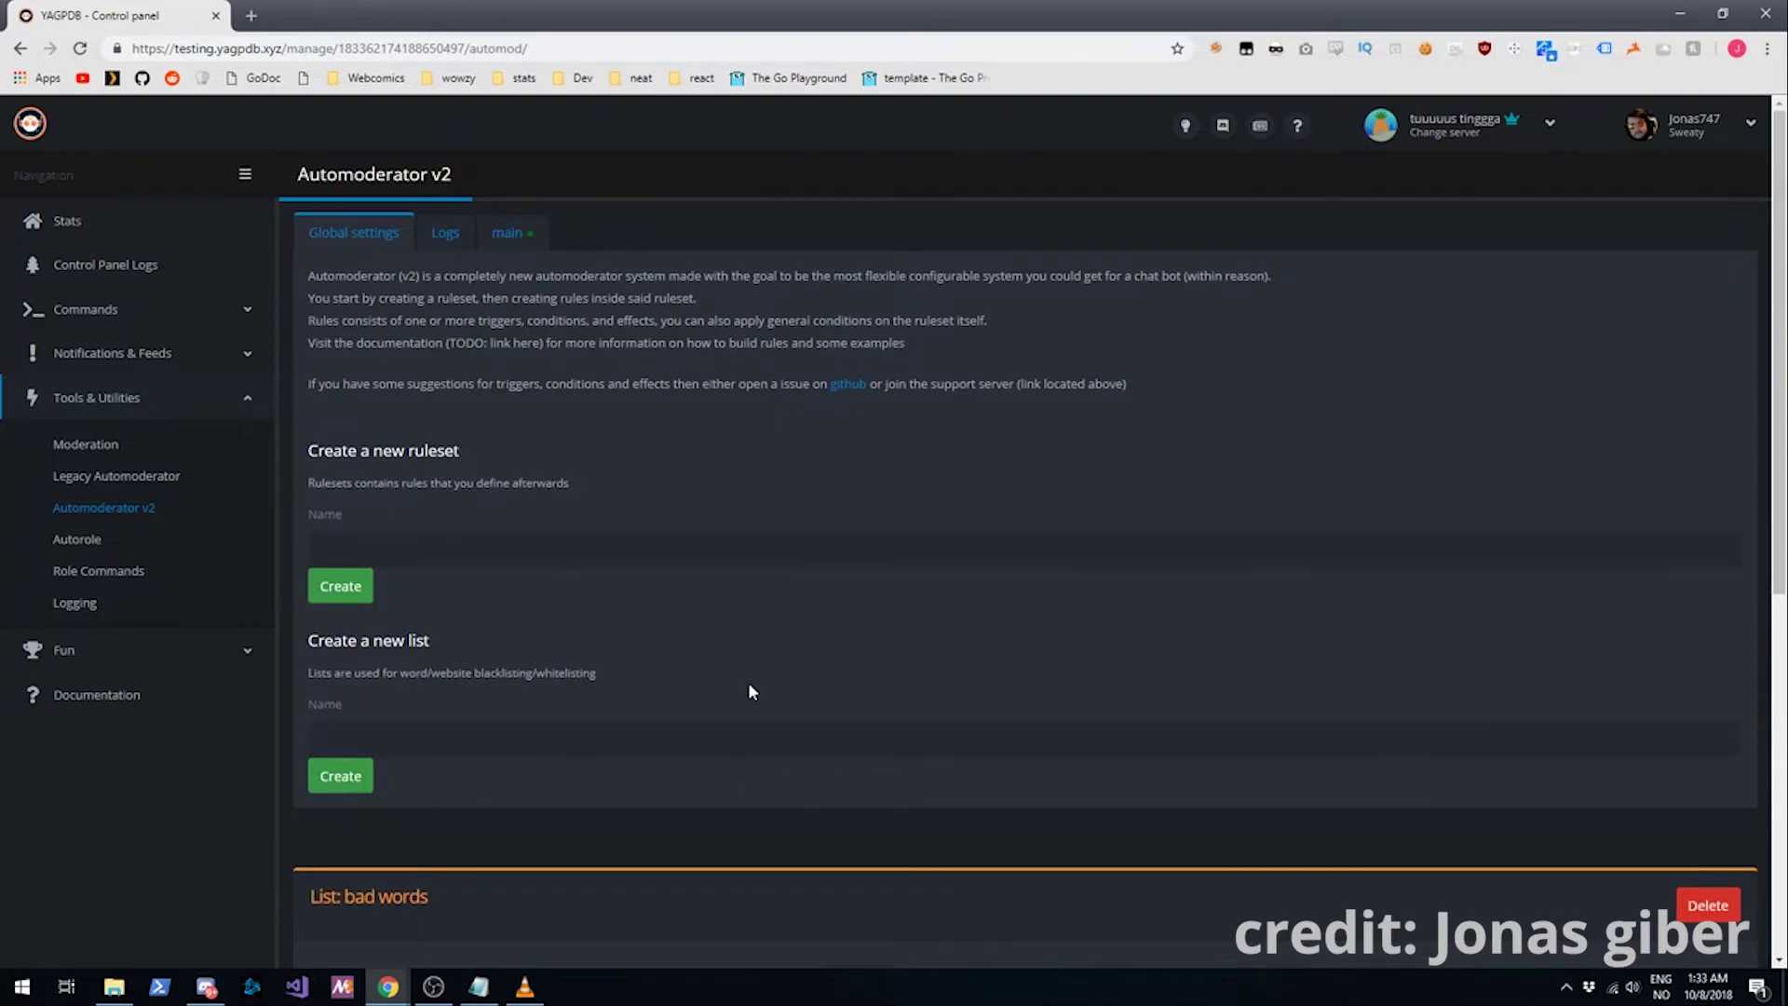
{"action": "left_click", "coordinate": [525, 238]}
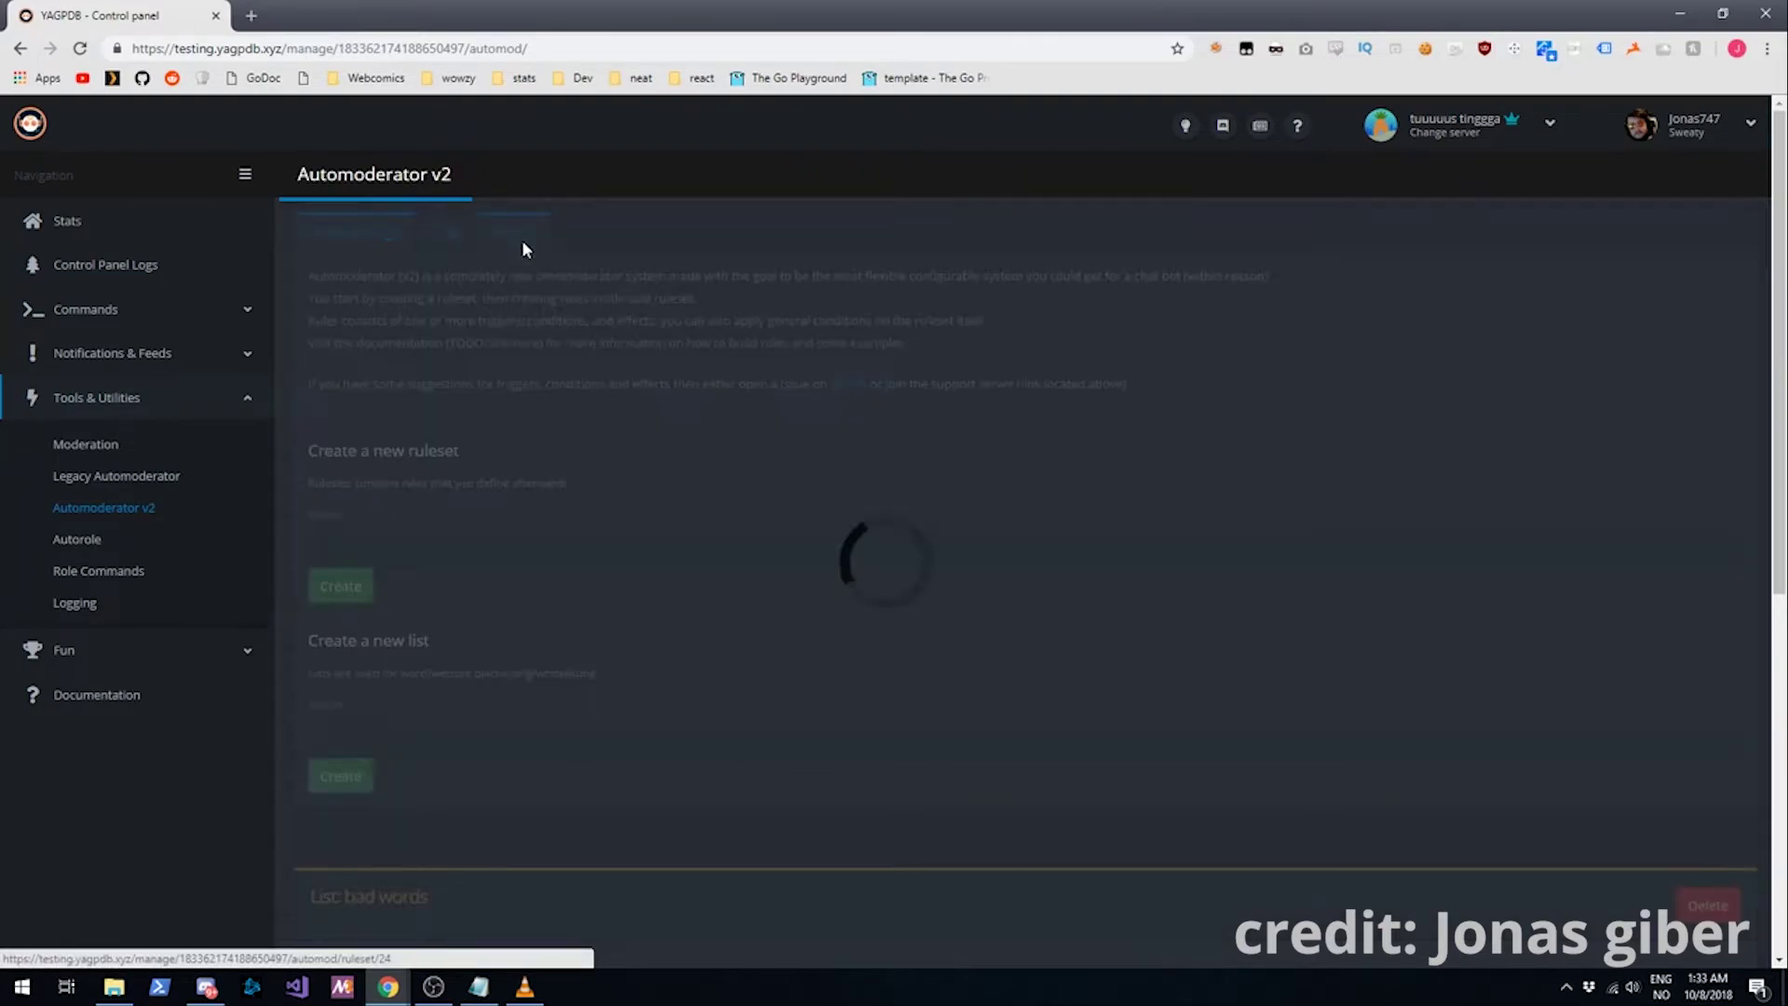
{"action": "scroll", "coordinate": [568, 790], "scroll_direction": "down", "scroll_amount": 5}
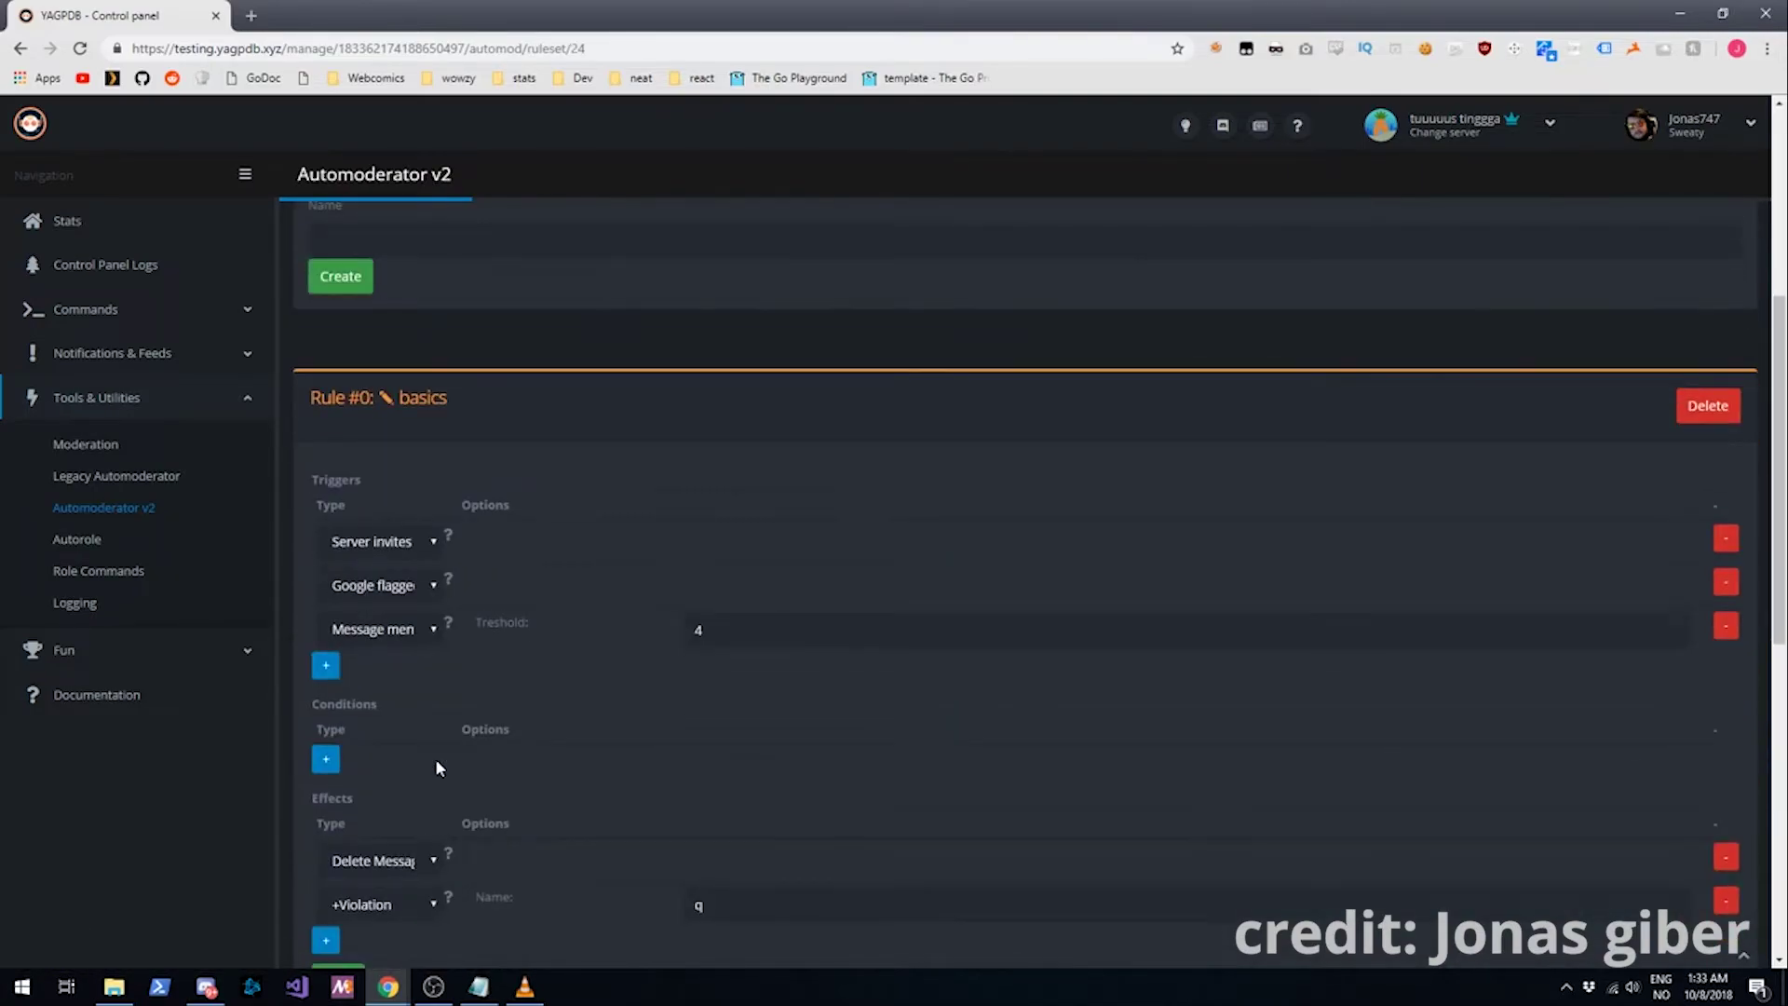
{"action": "left_click", "coordinate": [328, 673]}
{"action": "left_click", "coordinate": [400, 680]}
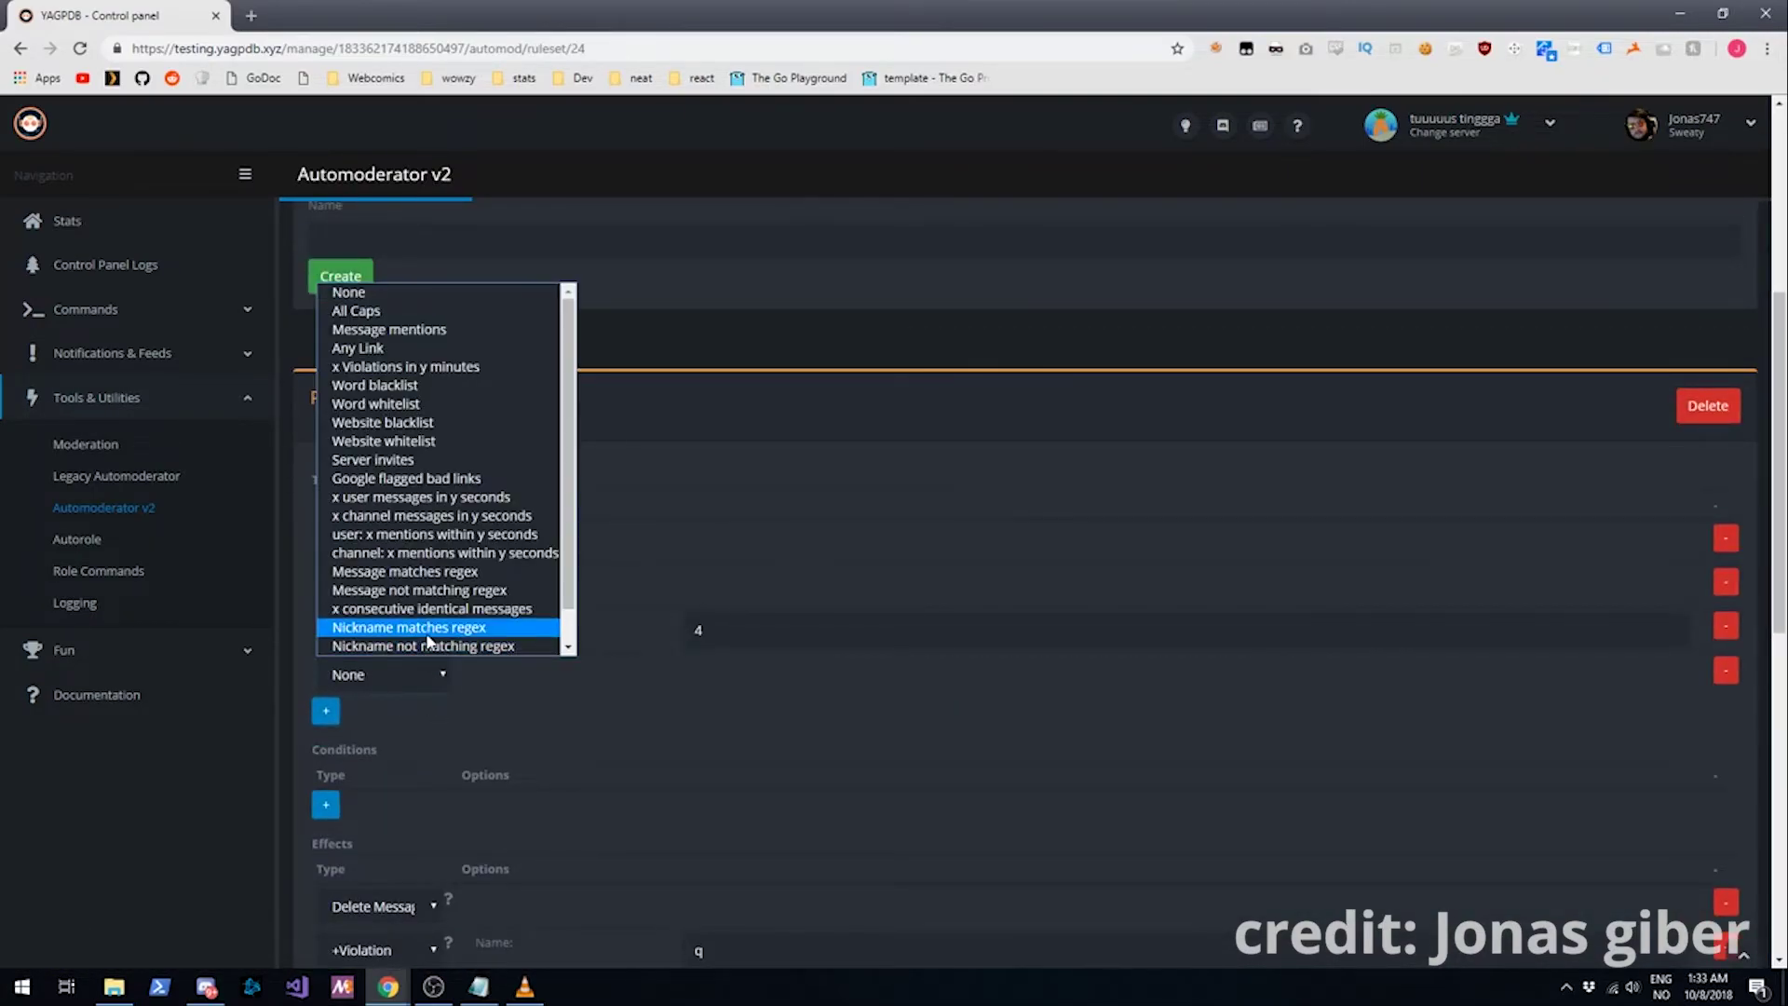
{"action": "left_click", "coordinate": [449, 385]}
{"action": "mouse_move", "coordinate": [446, 667]}
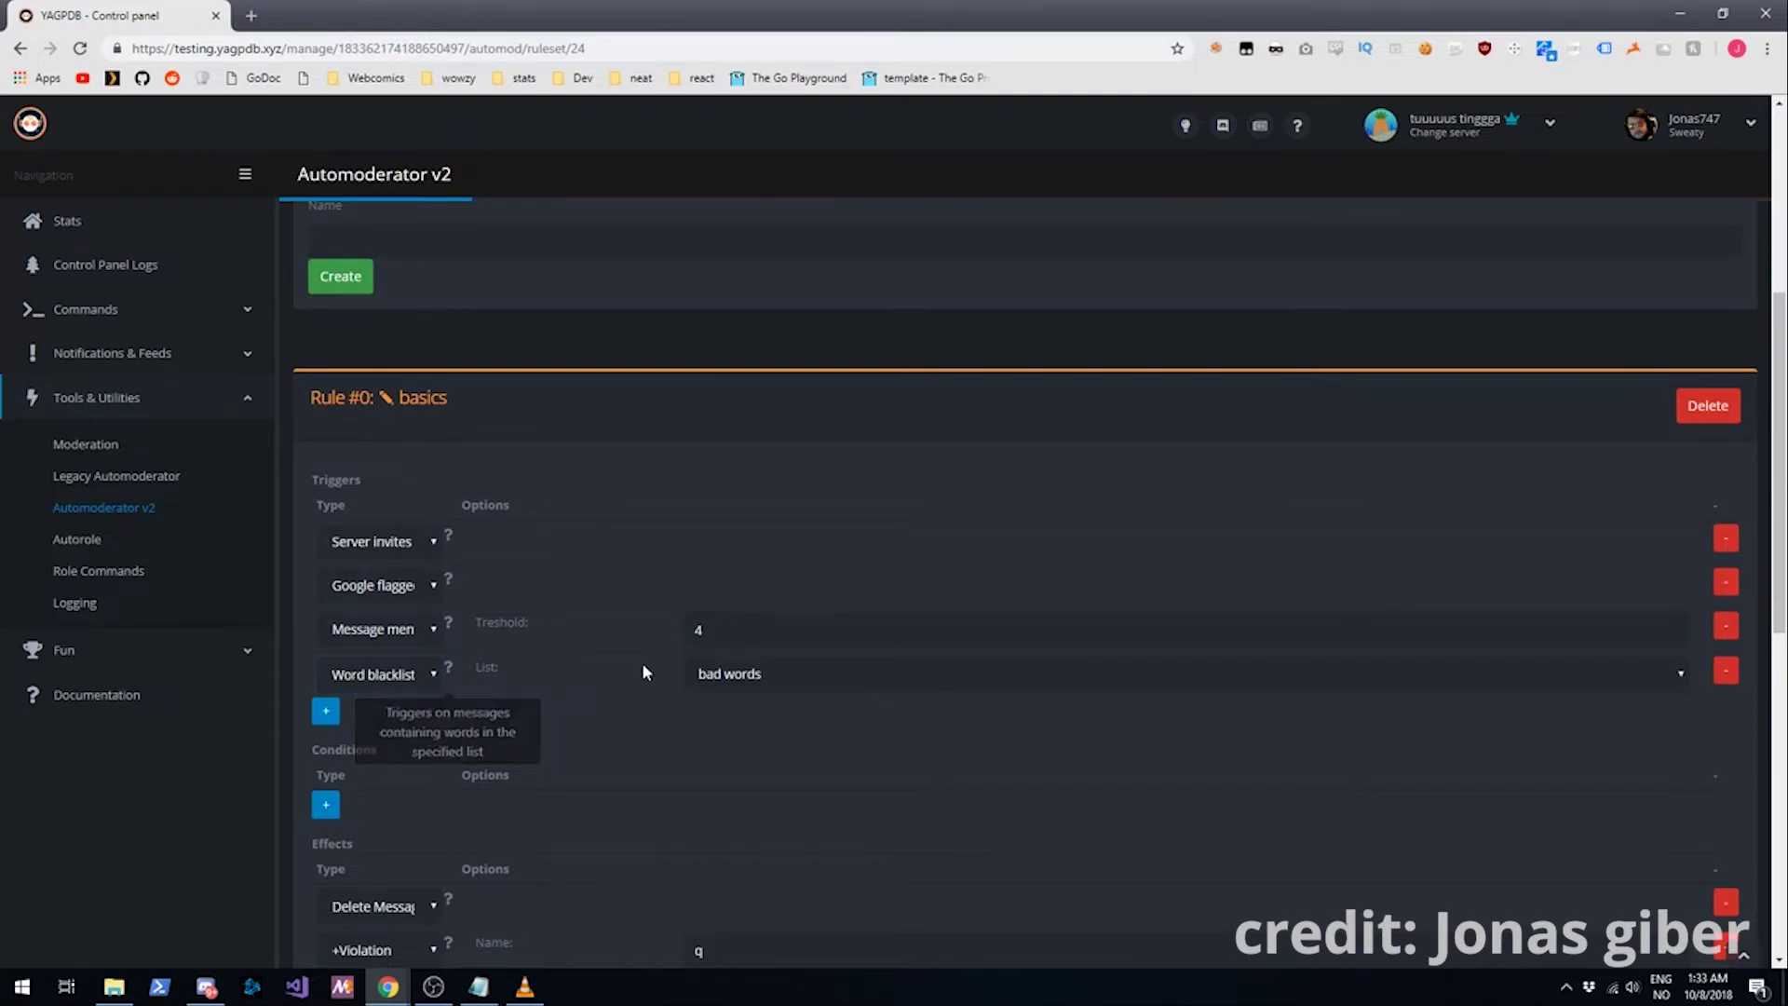
Step: Add a Website blacklist trigger using the bad websites list to the basics rule and save the rule
{"action": "scroll", "coordinate": [350, 538], "scroll_direction": "down", "scroll_amount": 2}
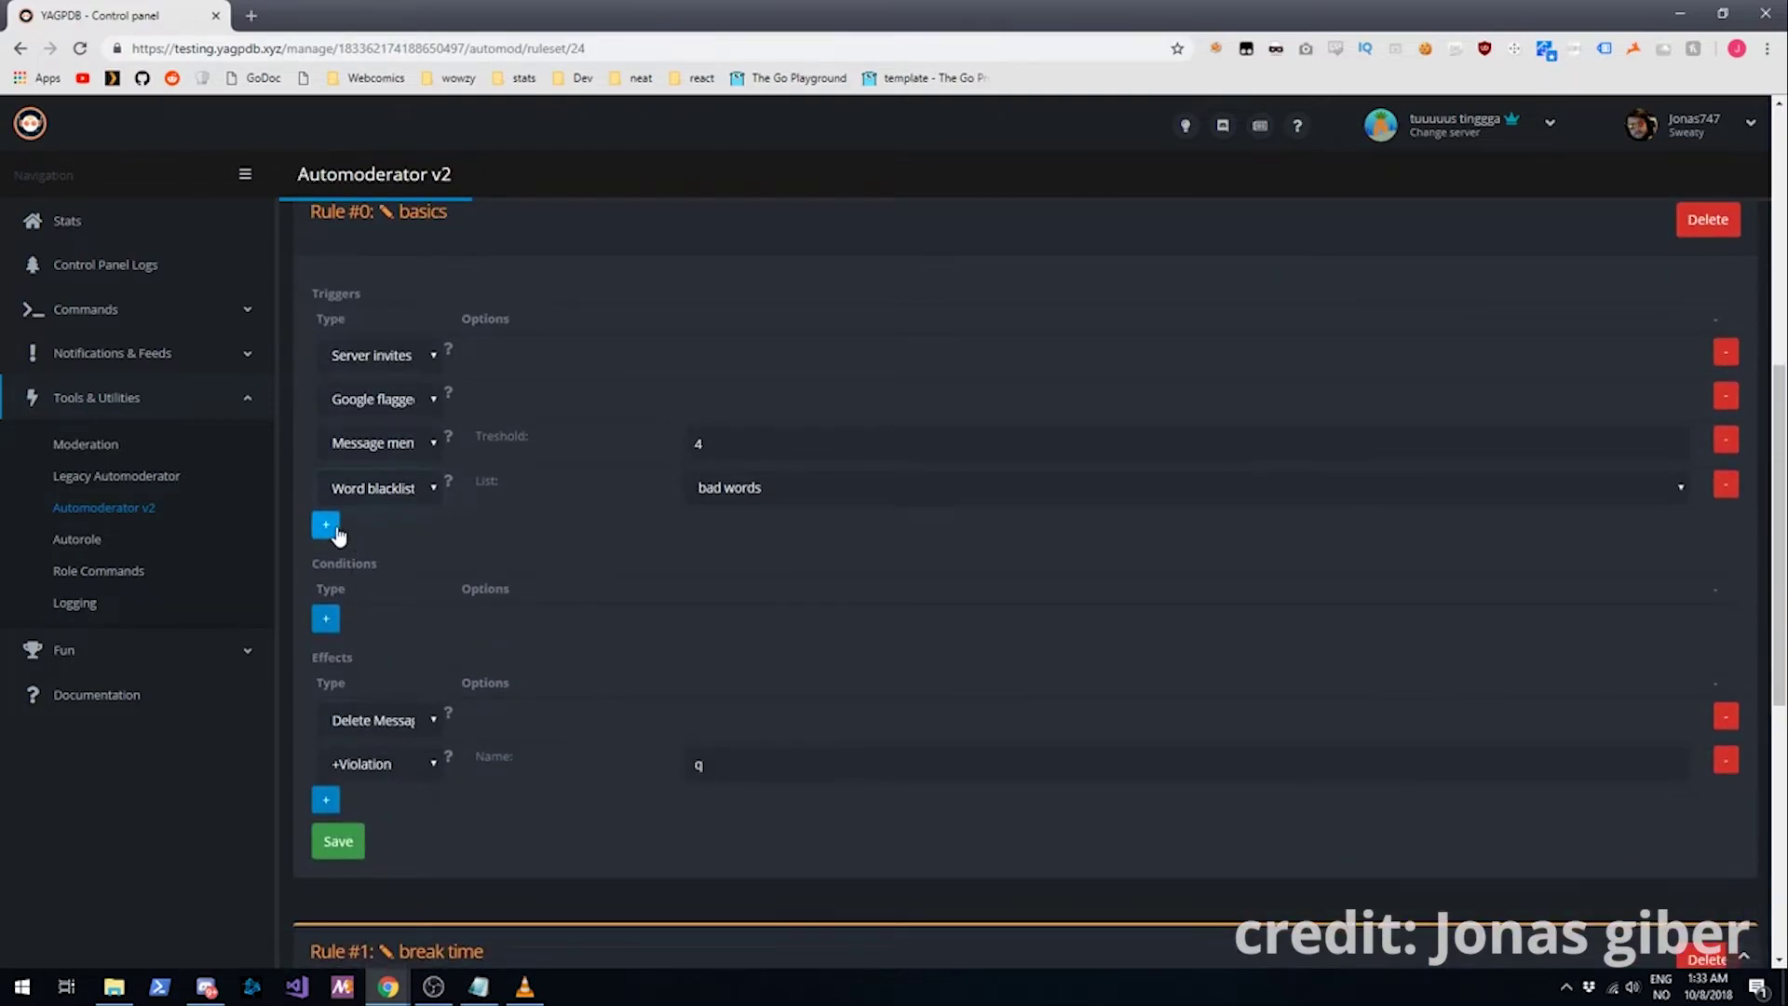
{"action": "left_click", "coordinate": [336, 531]}
{"action": "left_click", "coordinate": [371, 536]}
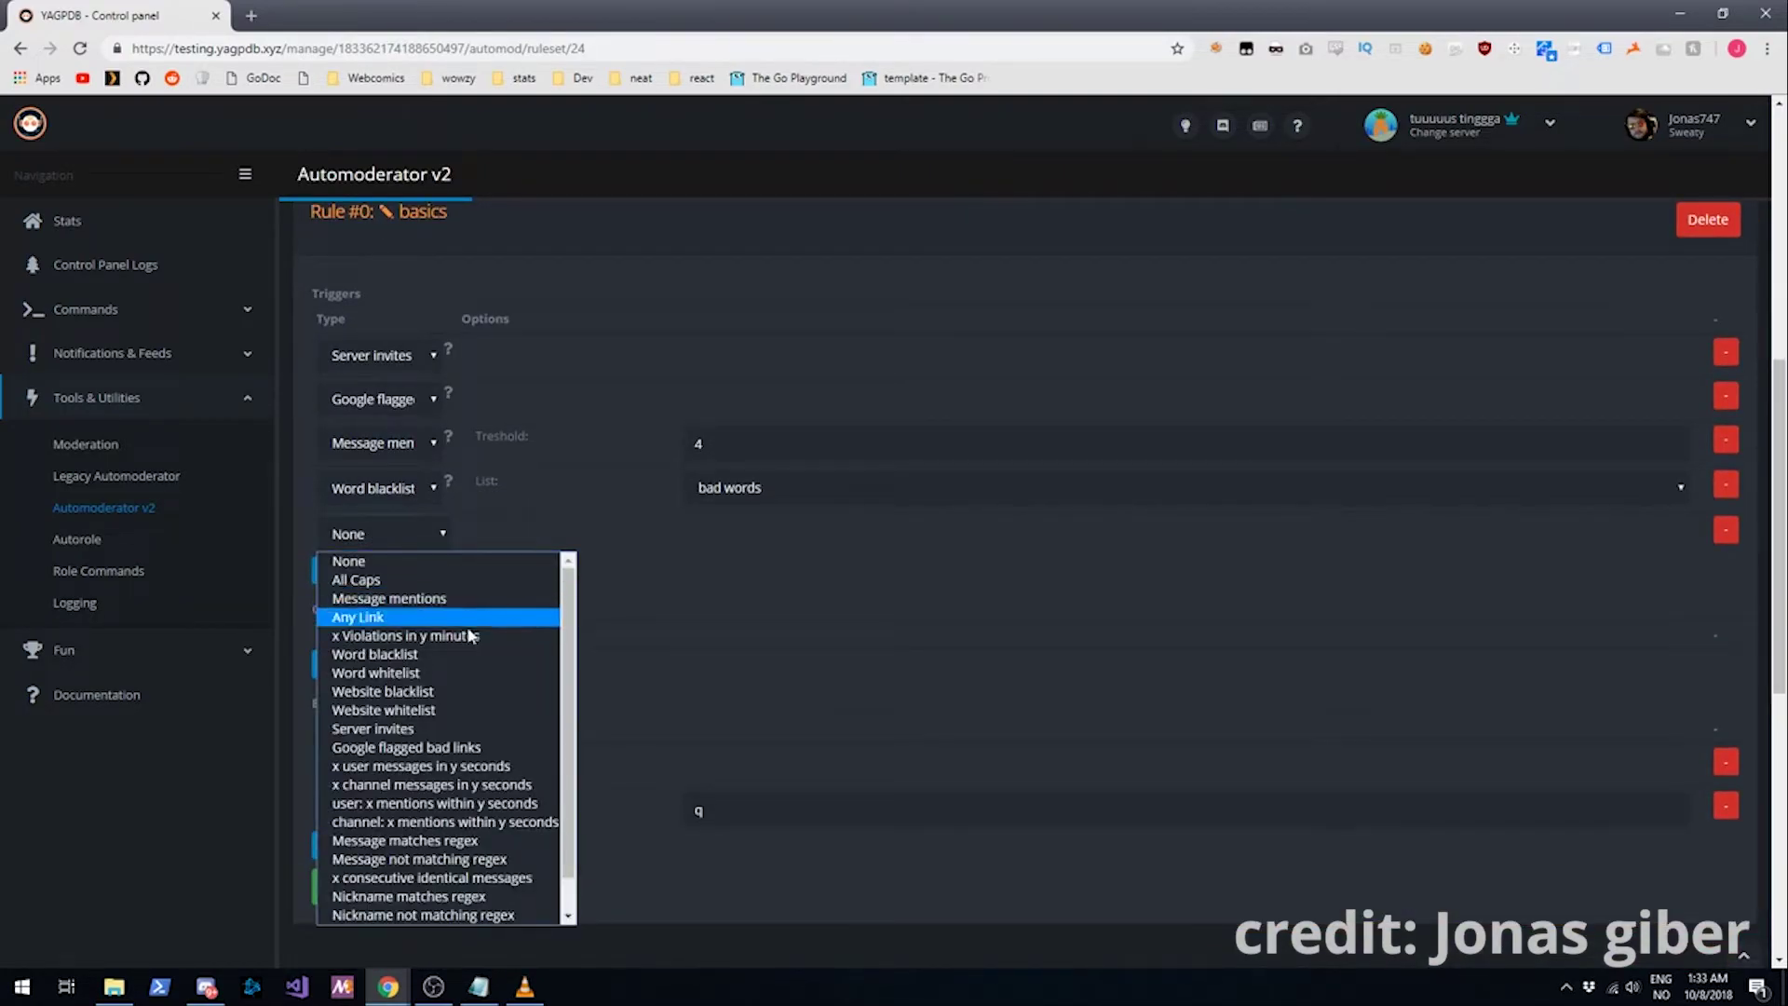
{"action": "left_click", "coordinate": [471, 693]}
{"action": "mouse_move", "coordinate": [452, 531]}
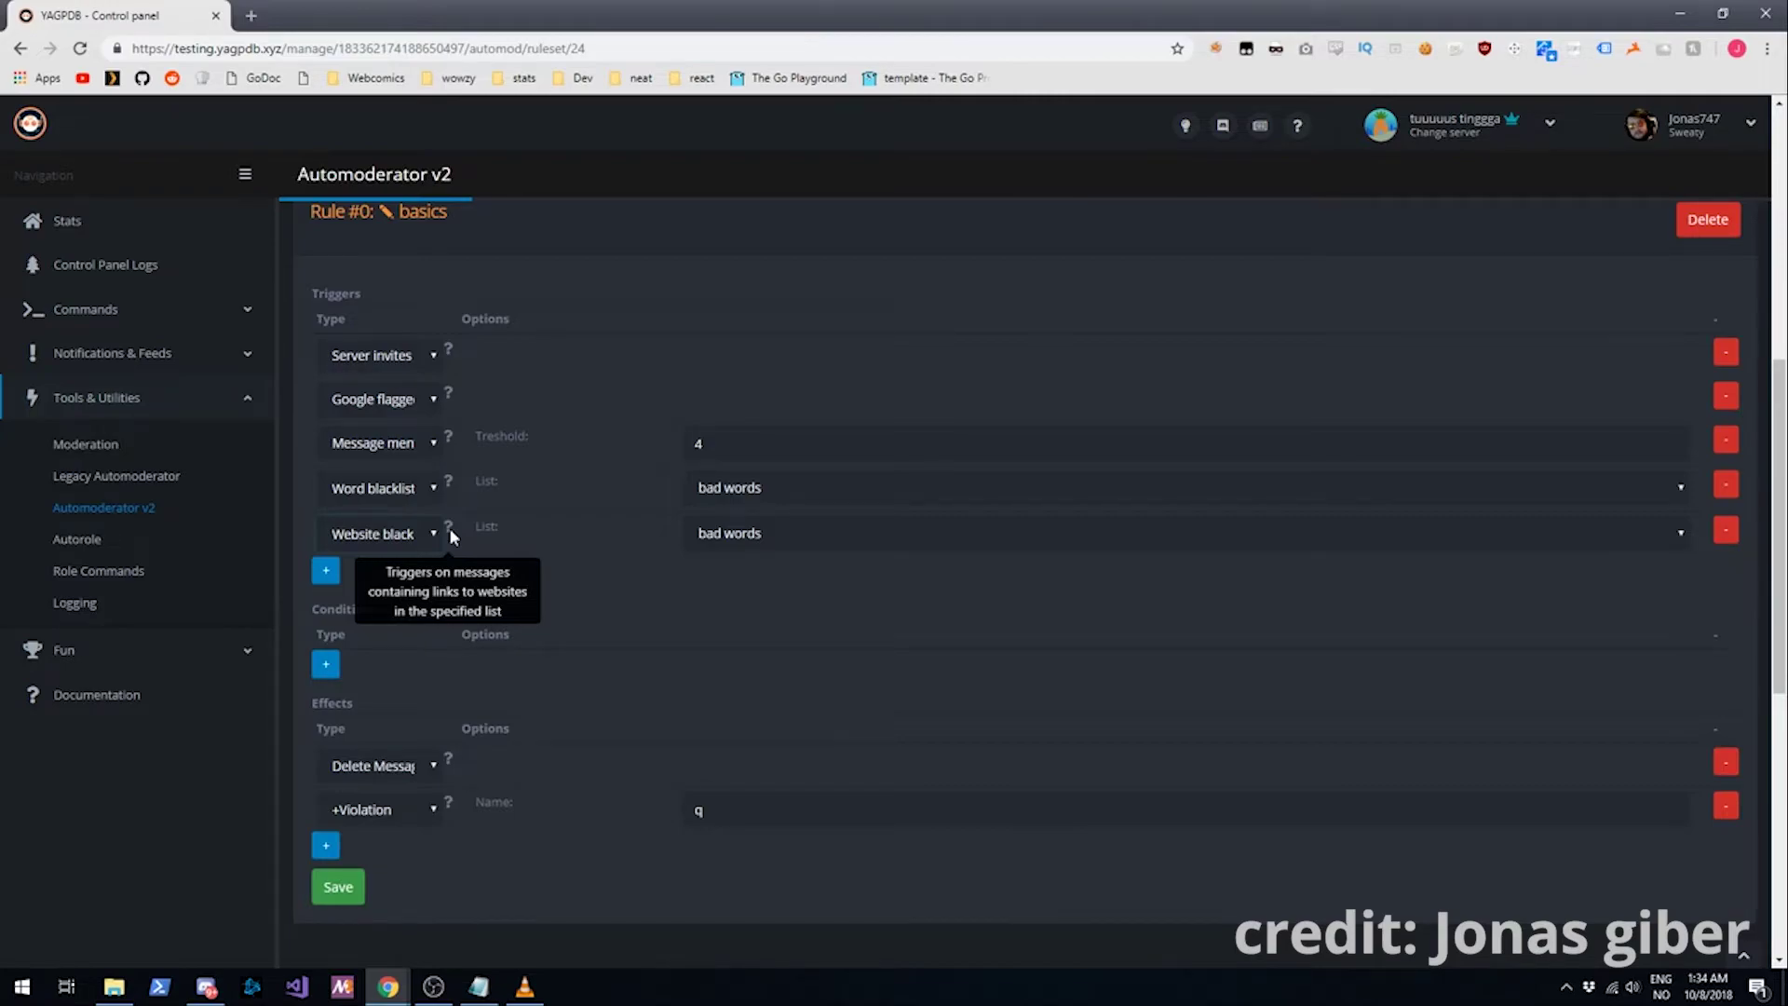
{"action": "left_click", "coordinate": [733, 534]}
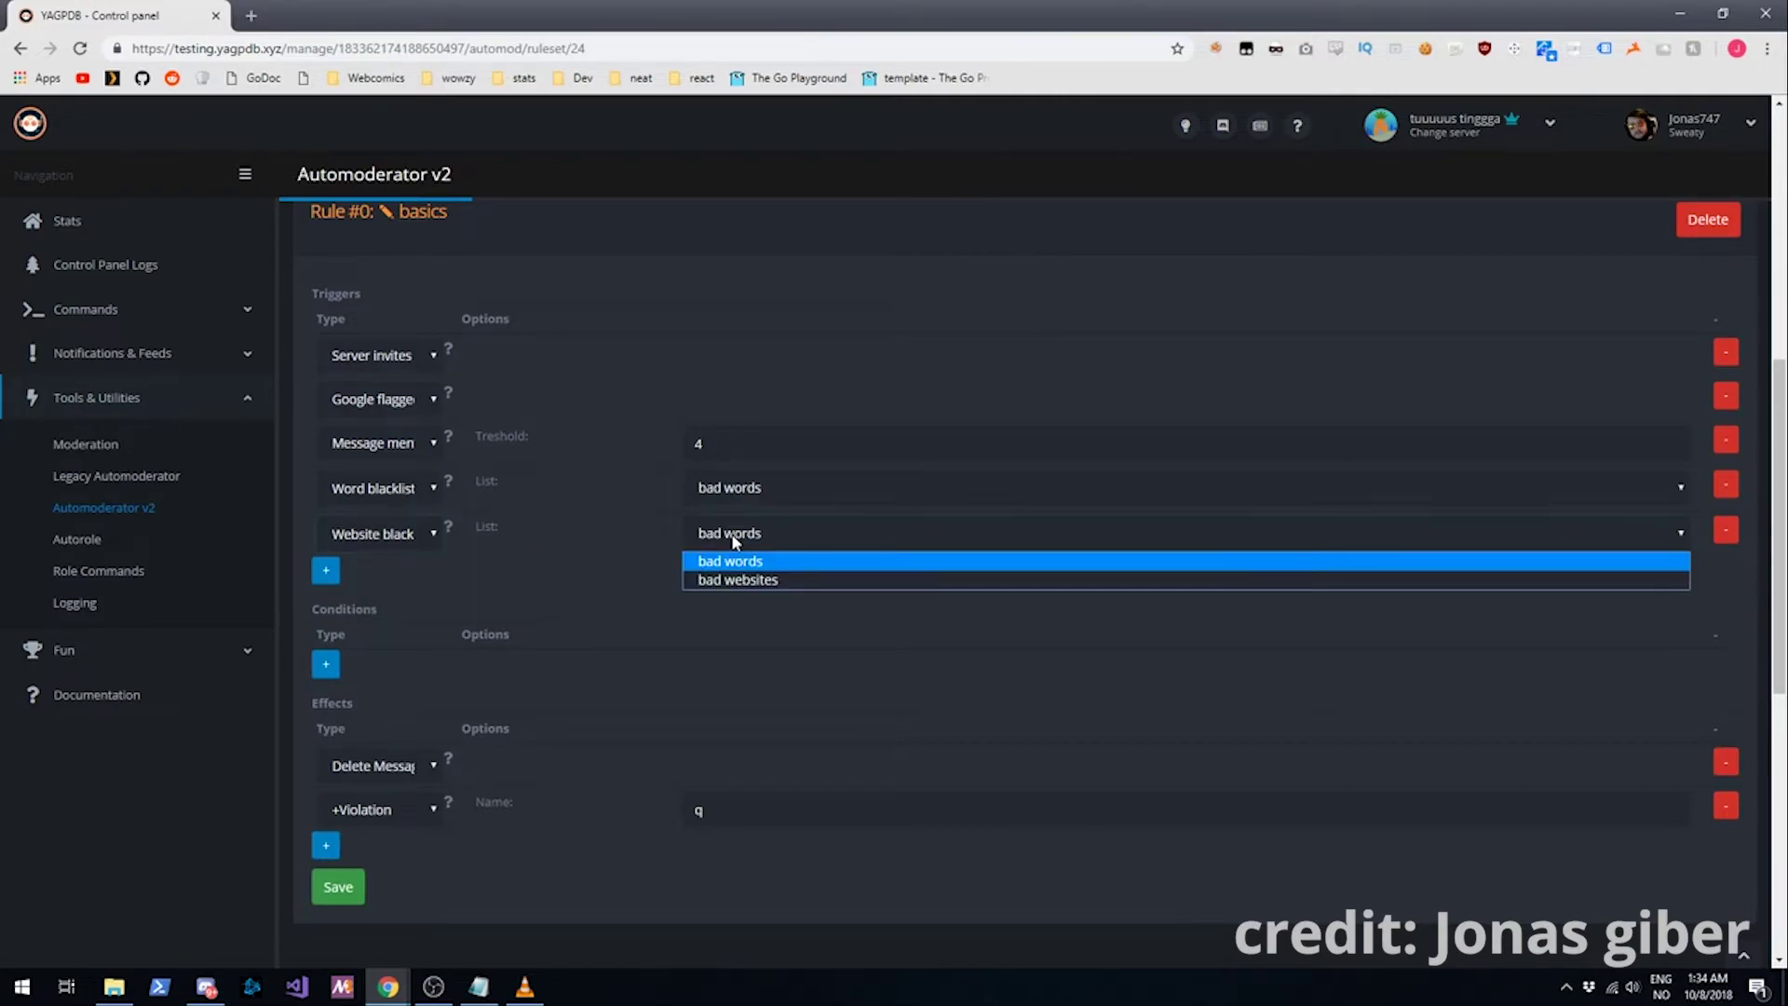
{"action": "left_click", "coordinate": [842, 580]}
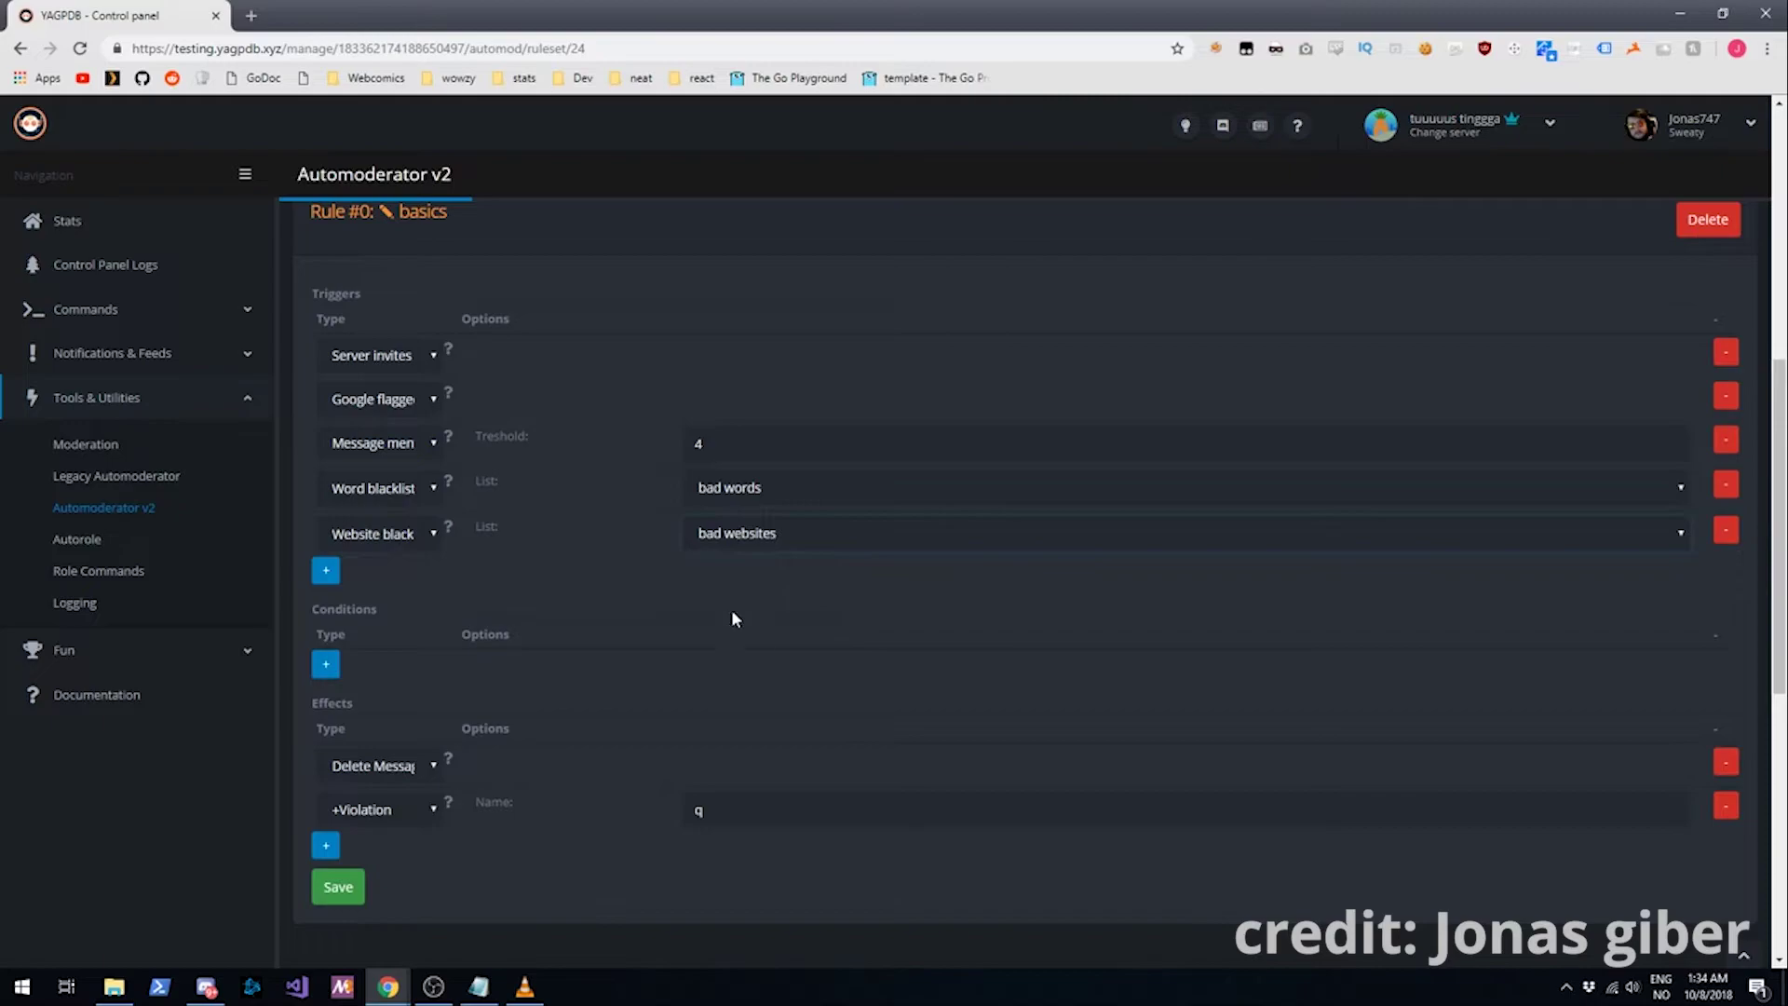
{"action": "left_click", "coordinate": [339, 886]}
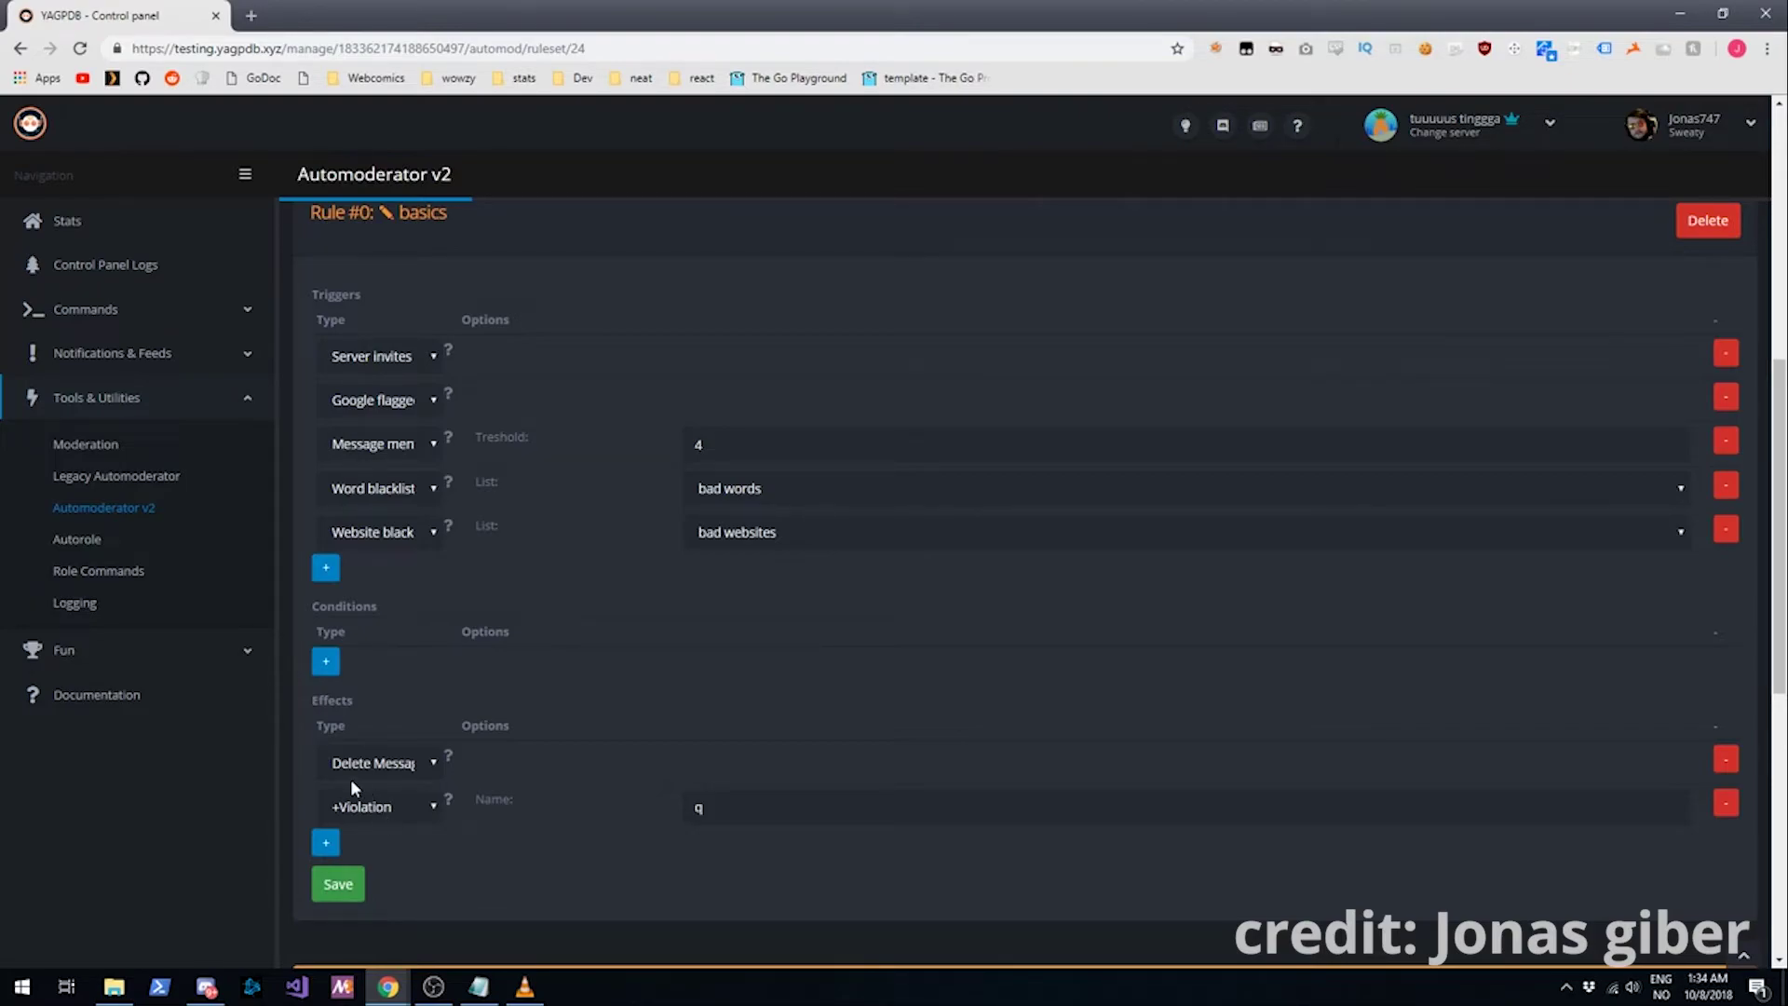
{"action": "scroll", "coordinate": [524, 656], "scroll_direction": "down", "scroll_amount": 2}
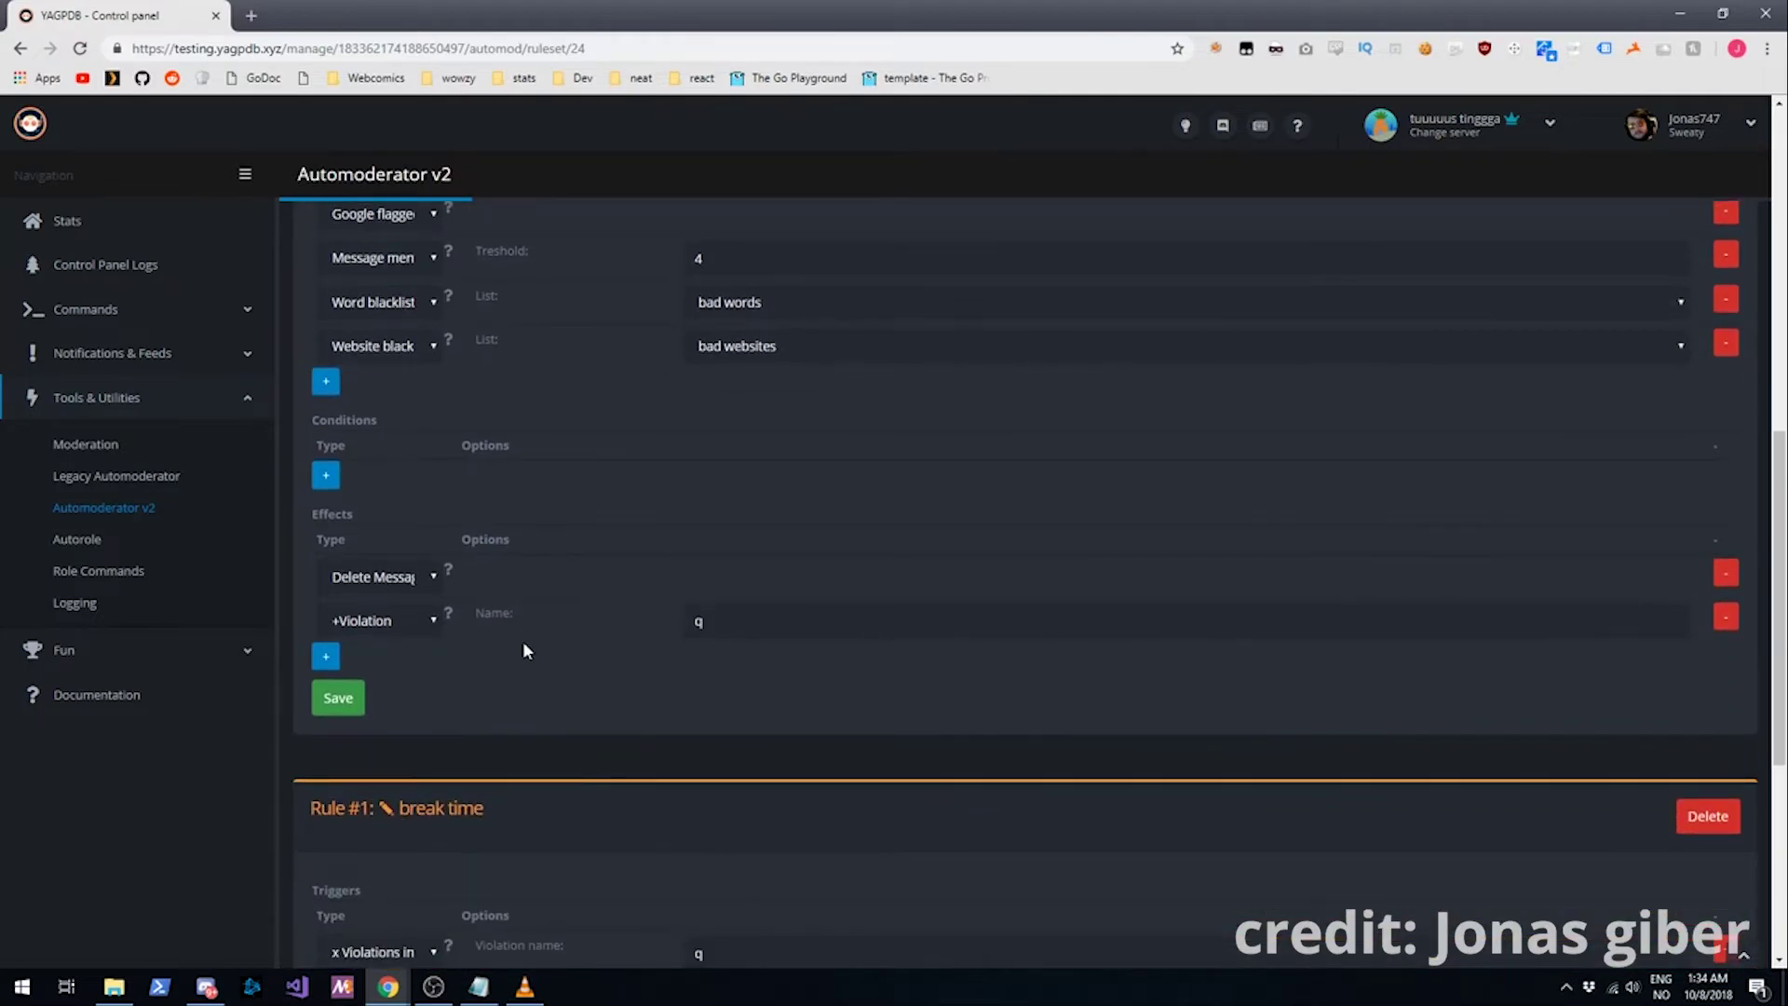
Step: Review the ruleset settings and the triggers and effects of the basics and break time rules
{"action": "scroll", "coordinate": [544, 632], "scroll_direction": "up", "scroll_amount": 4}
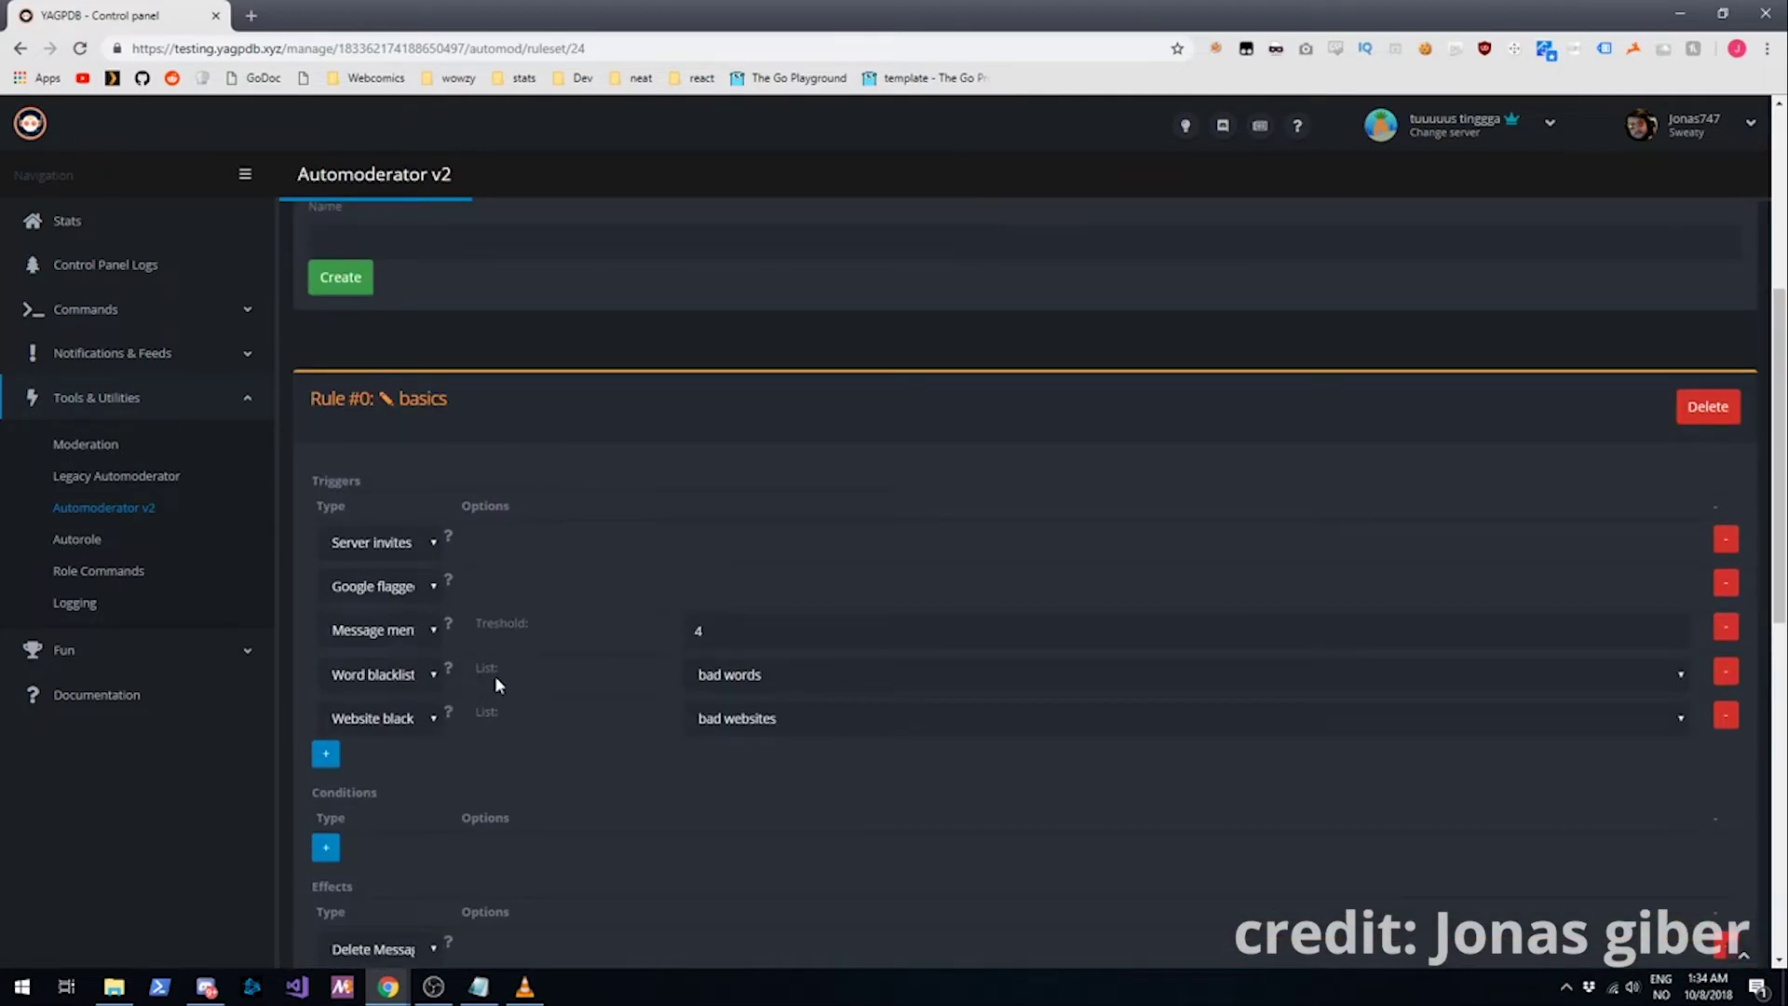
{"action": "scroll", "coordinate": [495, 684], "scroll_direction": "down", "scroll_amount": 4}
{"action": "scroll", "coordinate": [535, 652], "scroll_direction": "down", "scroll_amount": 5}
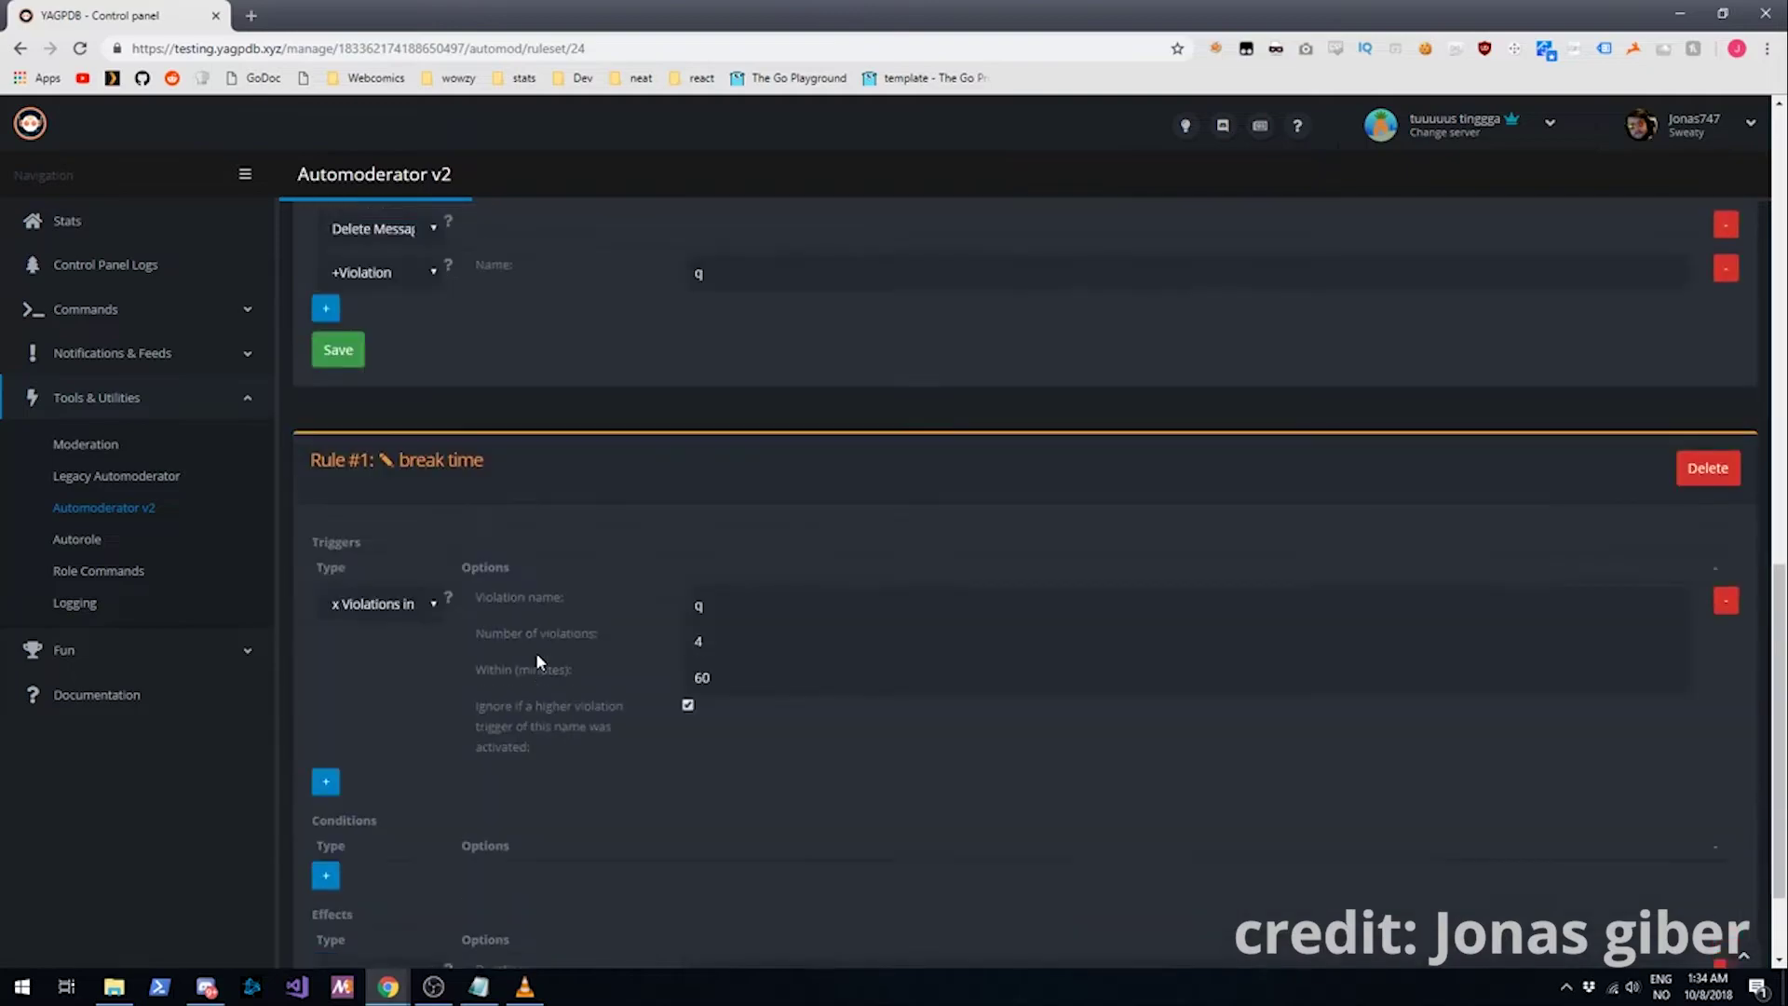
{"action": "scroll", "coordinate": [540, 649], "scroll_direction": "up", "scroll_amount": 10}
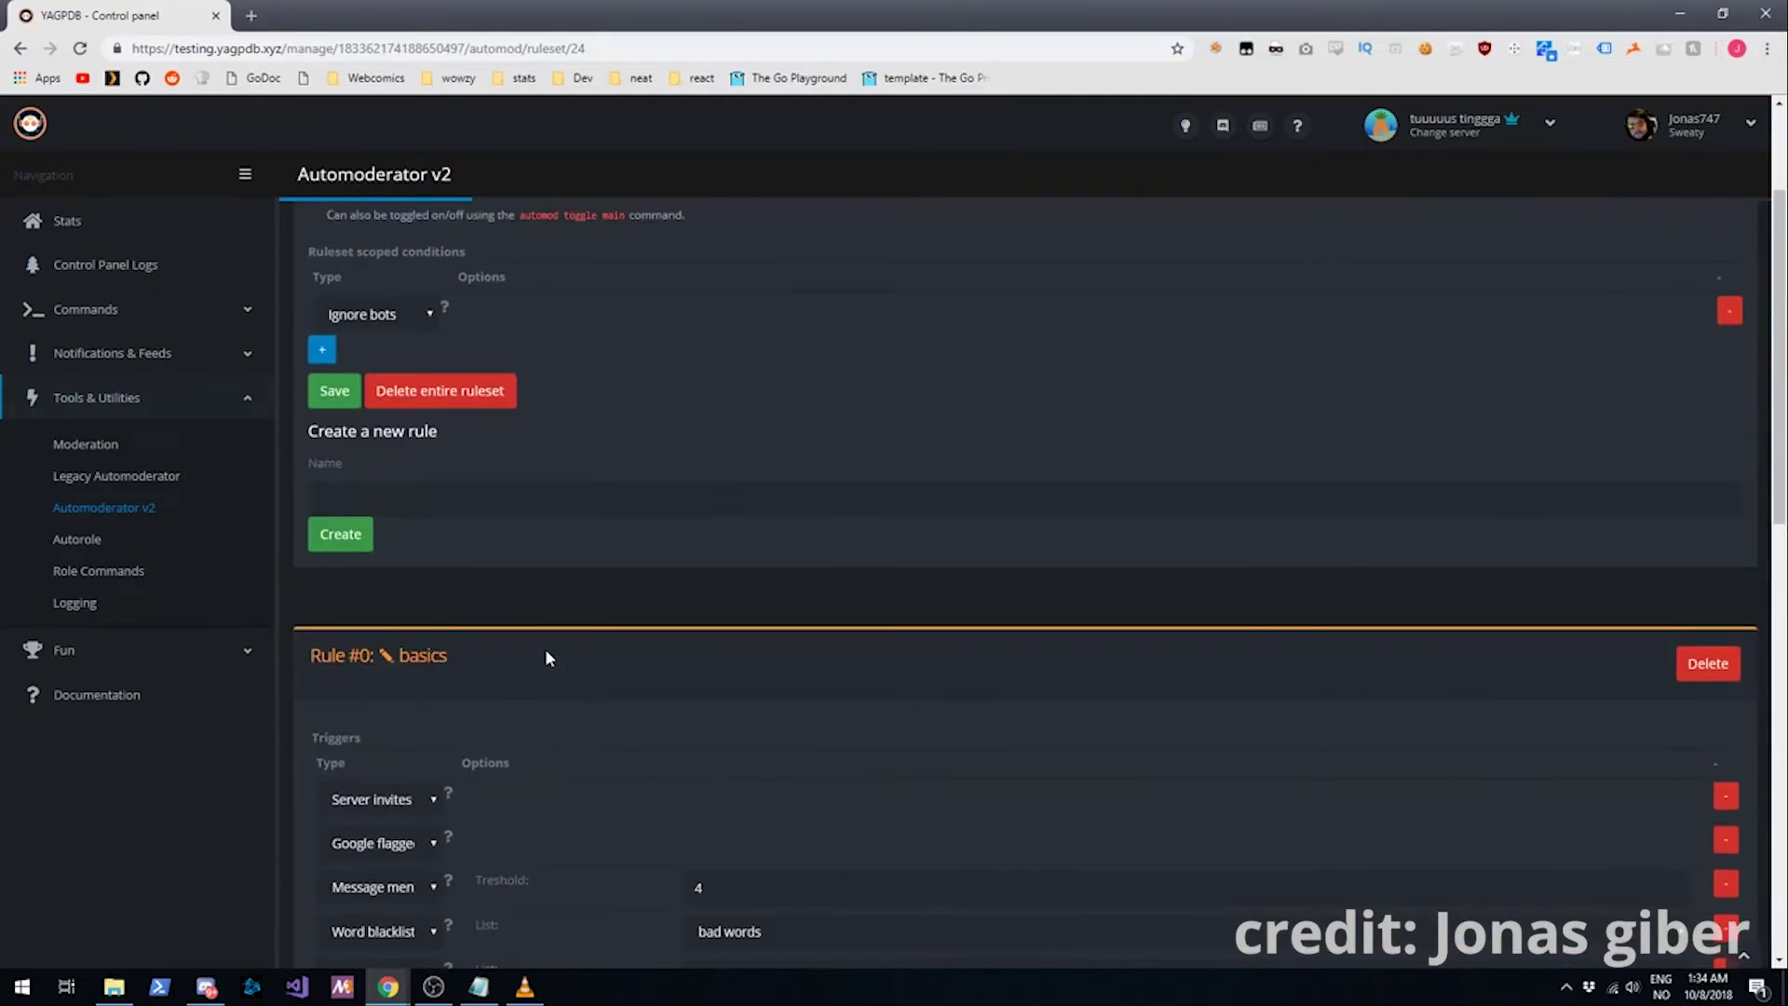
{"action": "scroll", "coordinate": [547, 656], "scroll_direction": "up", "scroll_amount": 1}
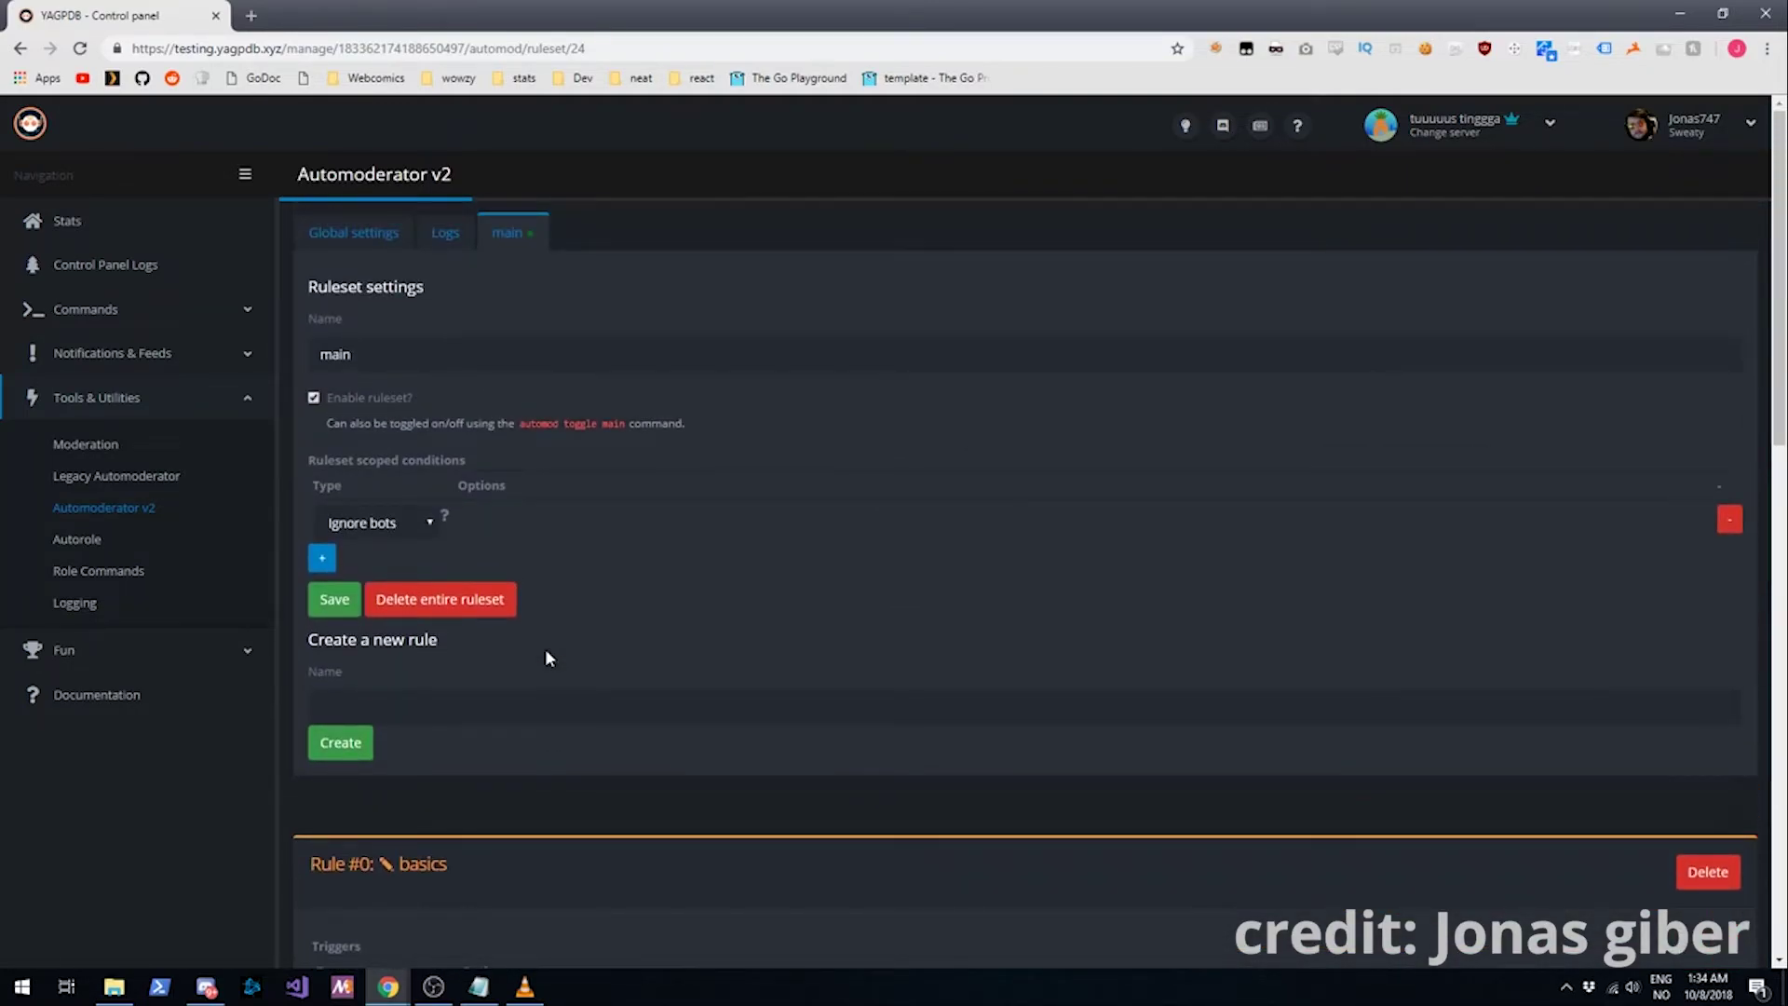
{"action": "scroll", "coordinate": [545, 656], "scroll_direction": "down", "scroll_amount": 11}
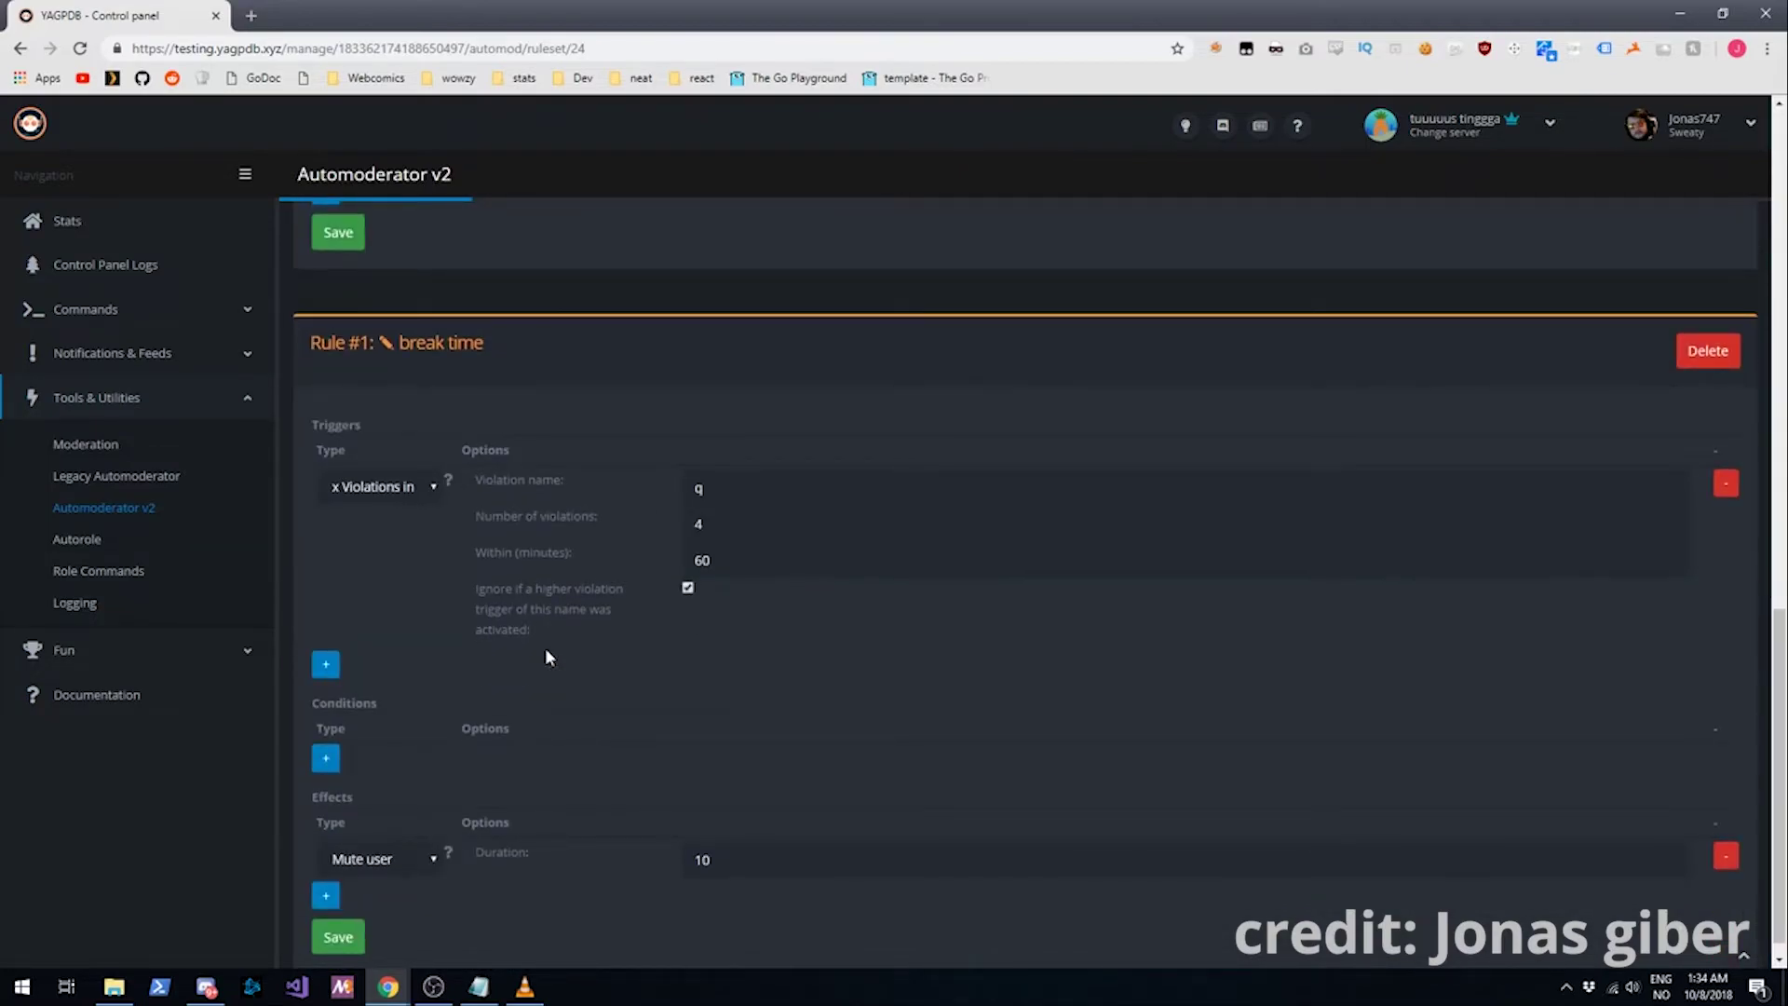
{"action": "scroll", "coordinate": [526, 712], "scroll_direction": "down", "scroll_amount": 1}
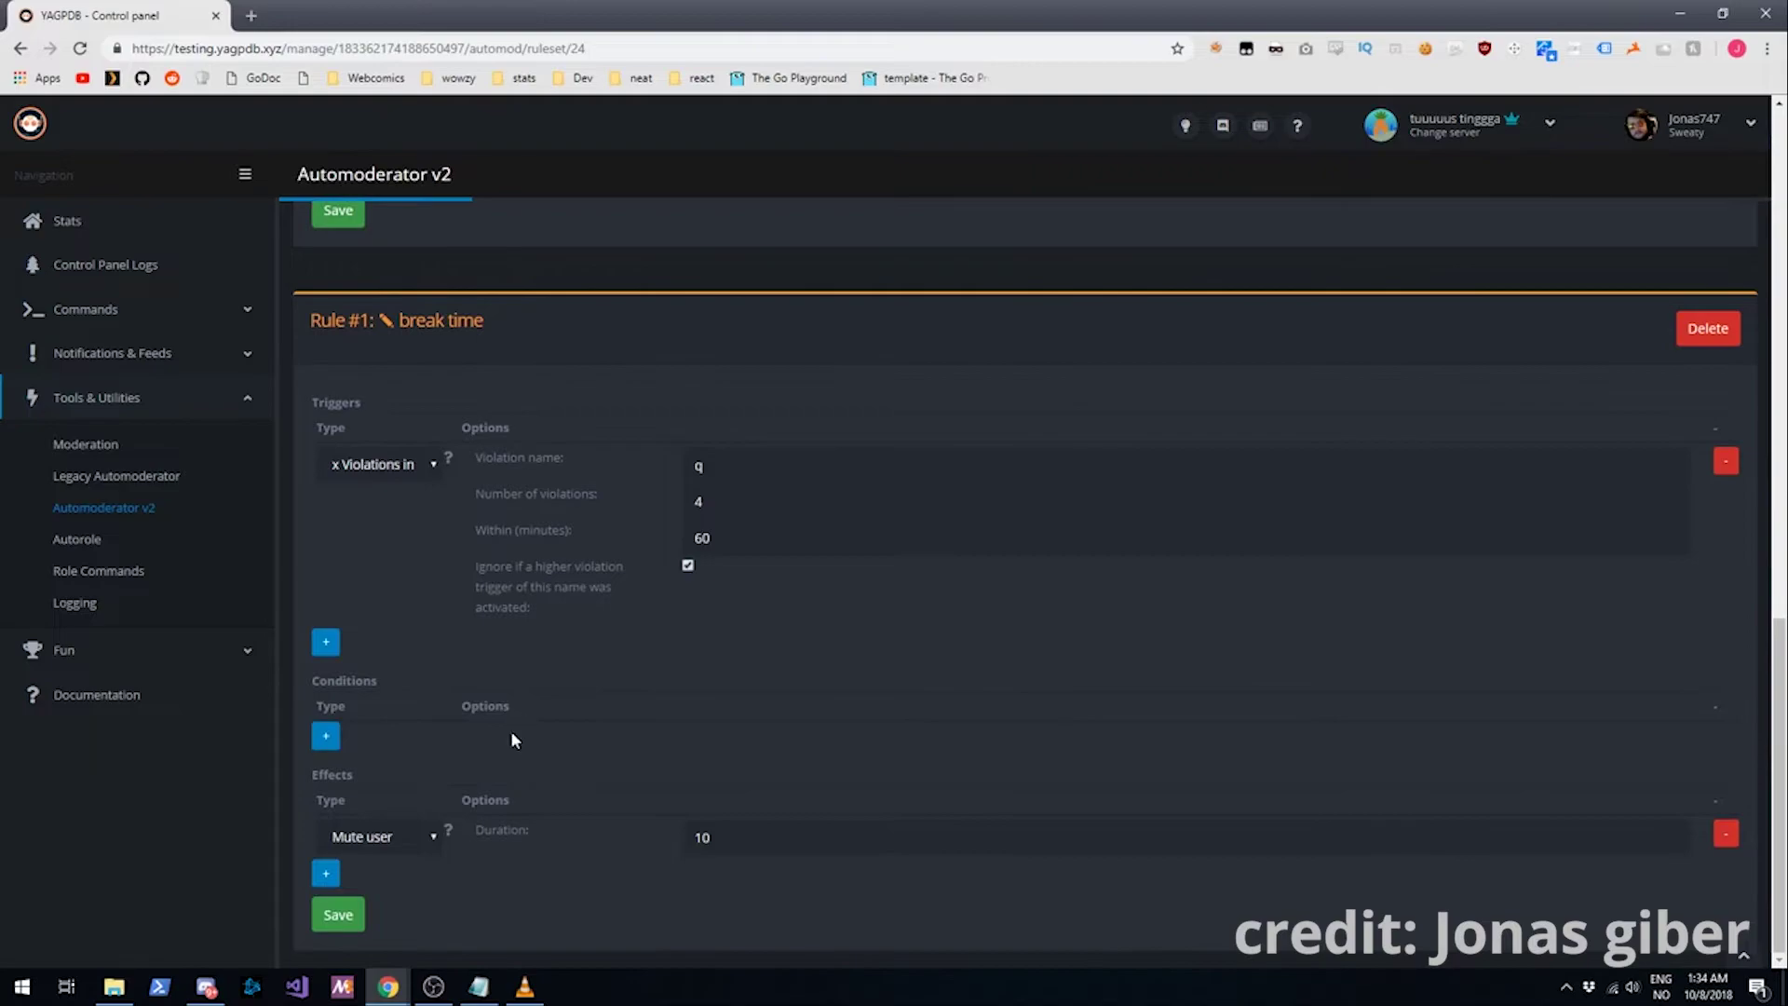
Step: Create a new rule named "ban time" in the main ruleset
{"action": "scroll", "coordinate": [566, 657], "scroll_direction": "up", "scroll_amount": 10}
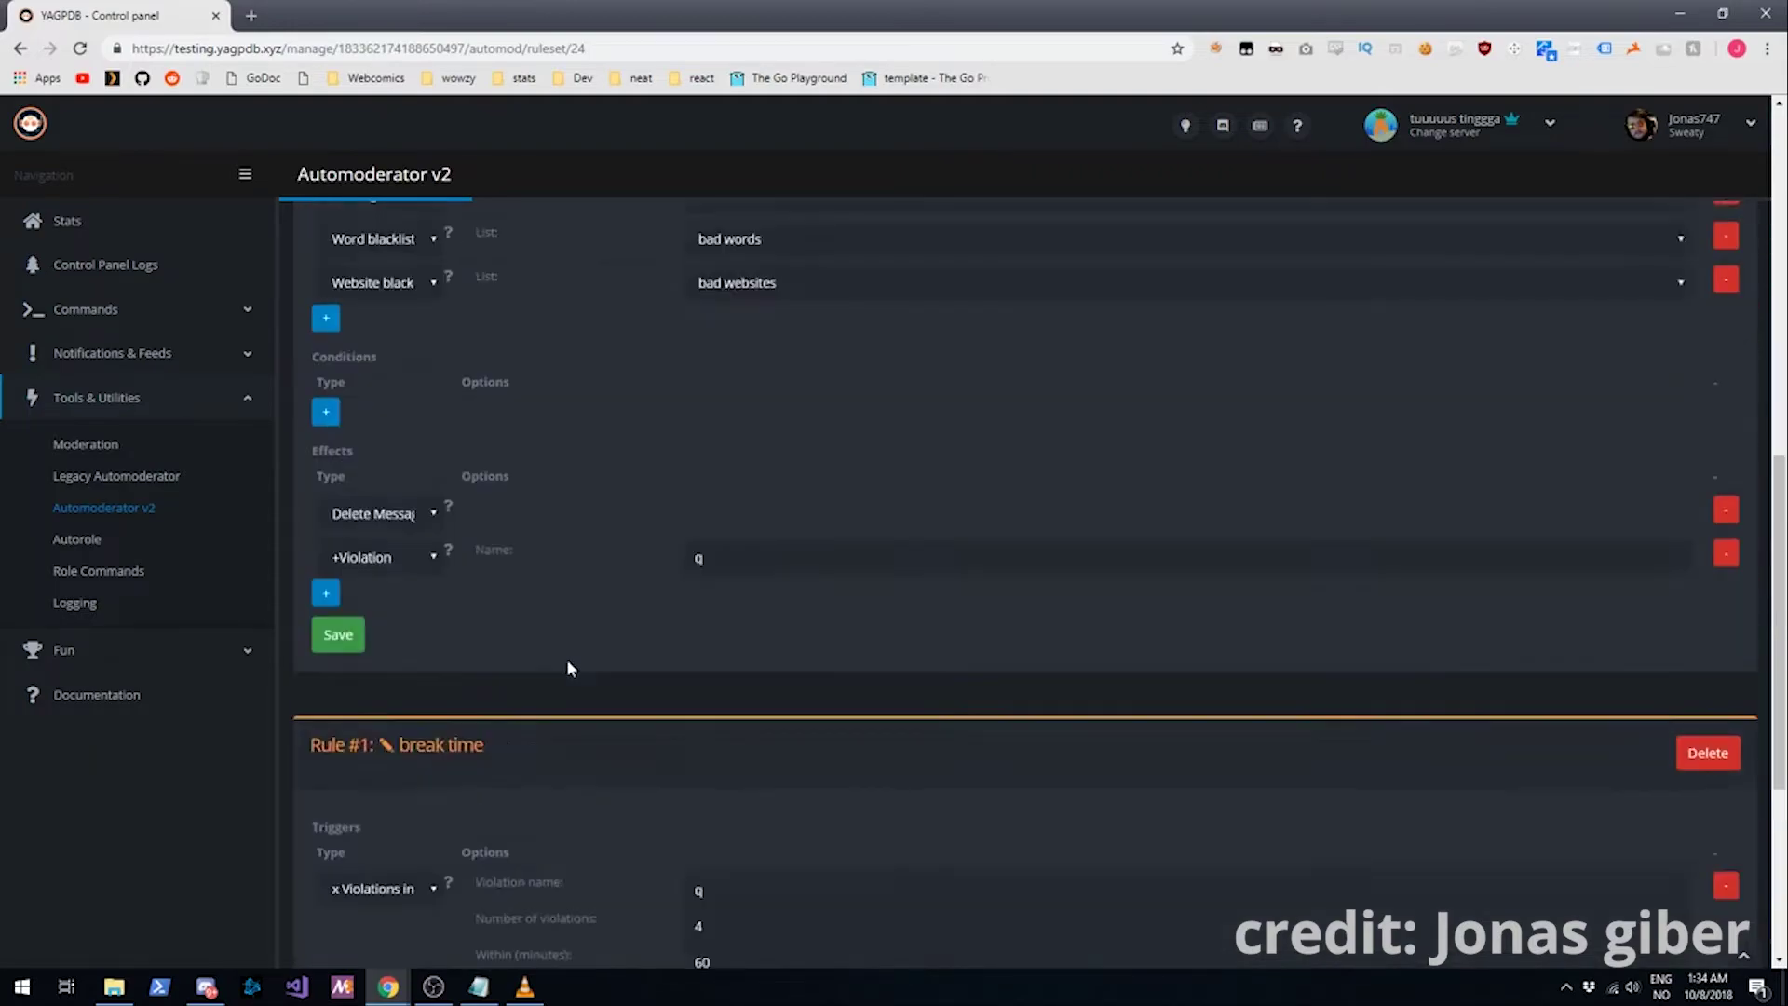
{"action": "scroll", "coordinate": [559, 652], "scroll_direction": "up", "scroll_amount": 4}
{"action": "left_click", "coordinate": [469, 704]}
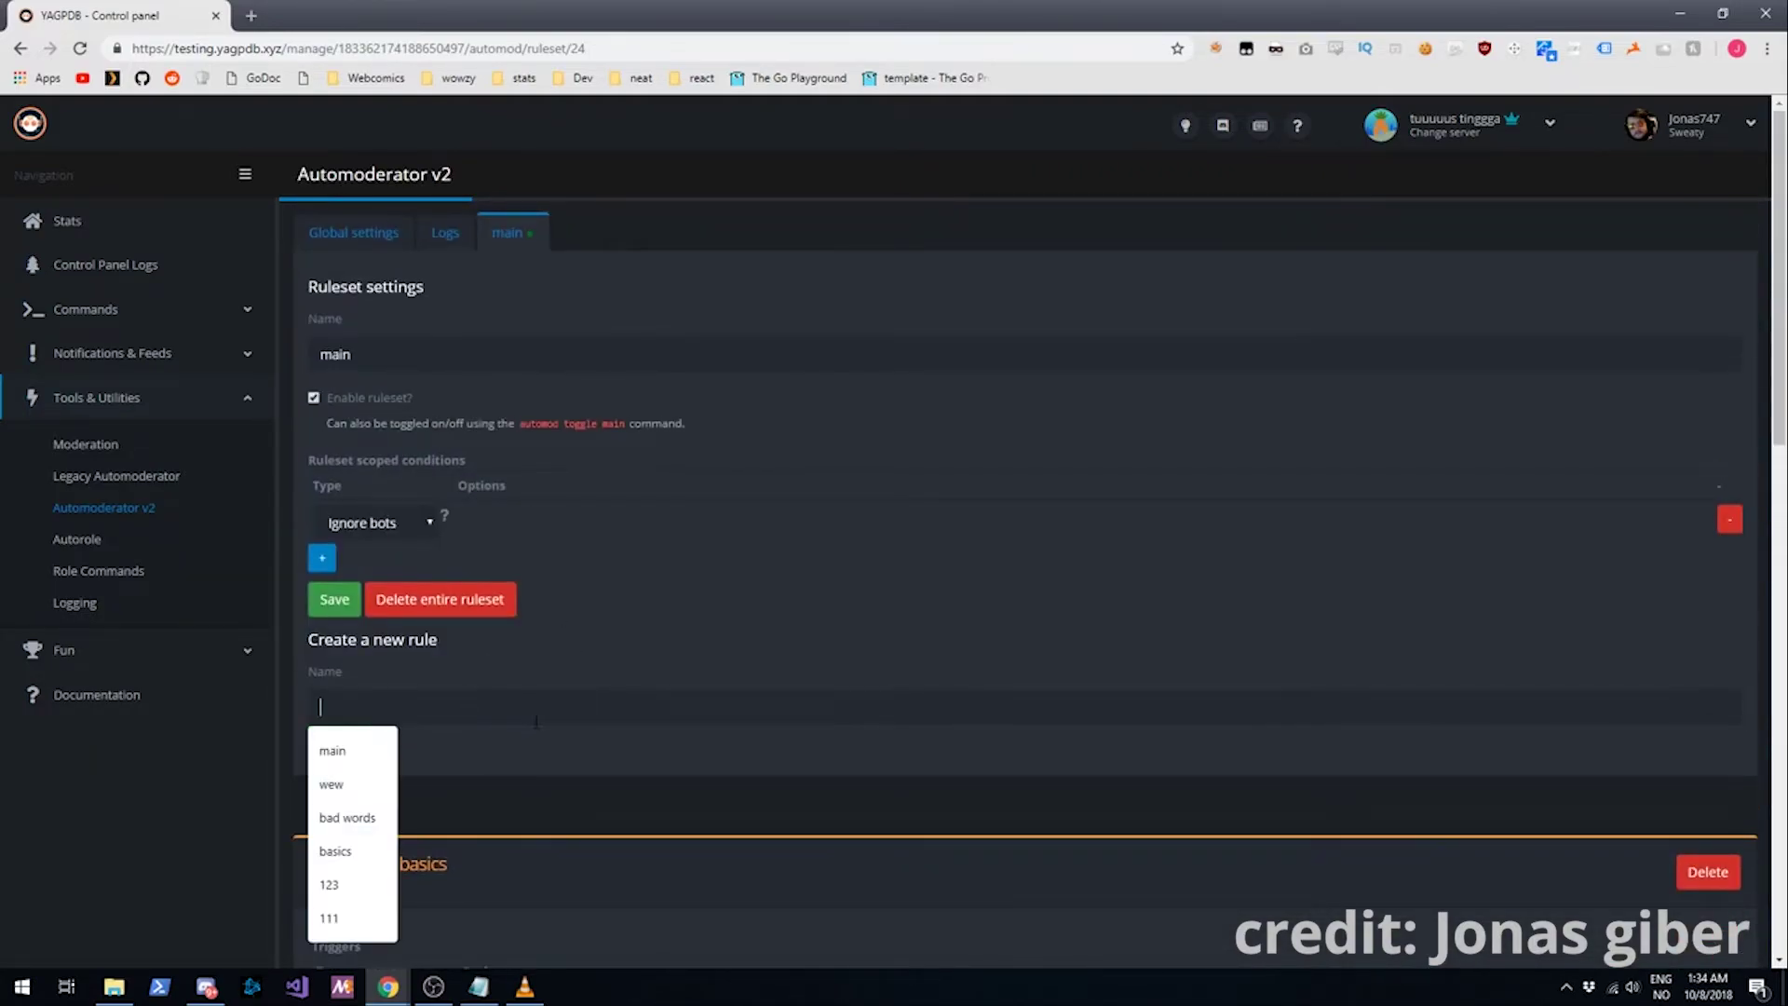
{"action": "type", "text": "ban time"}
{"action": "key", "text": "Return"}
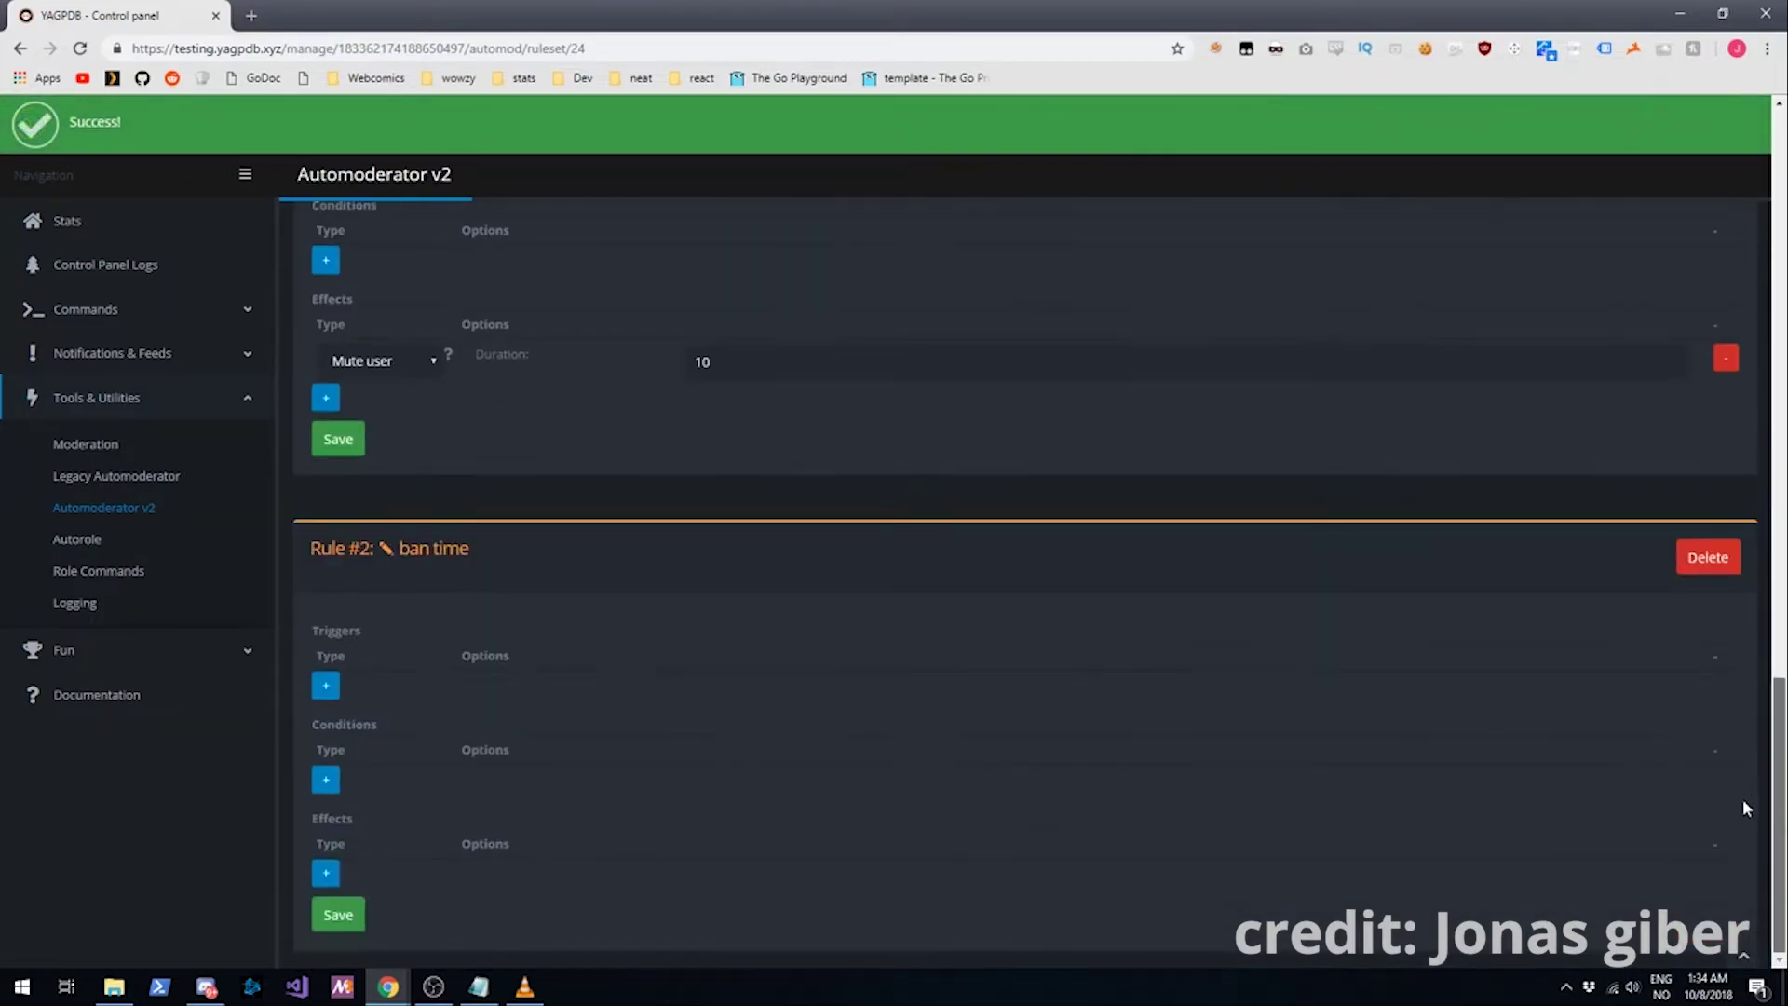
Step: Add an "x Violations in y minutes" trigger to the ban time rule
{"action": "left_click", "coordinate": [325, 685]}
{"action": "left_click", "coordinate": [387, 695]}
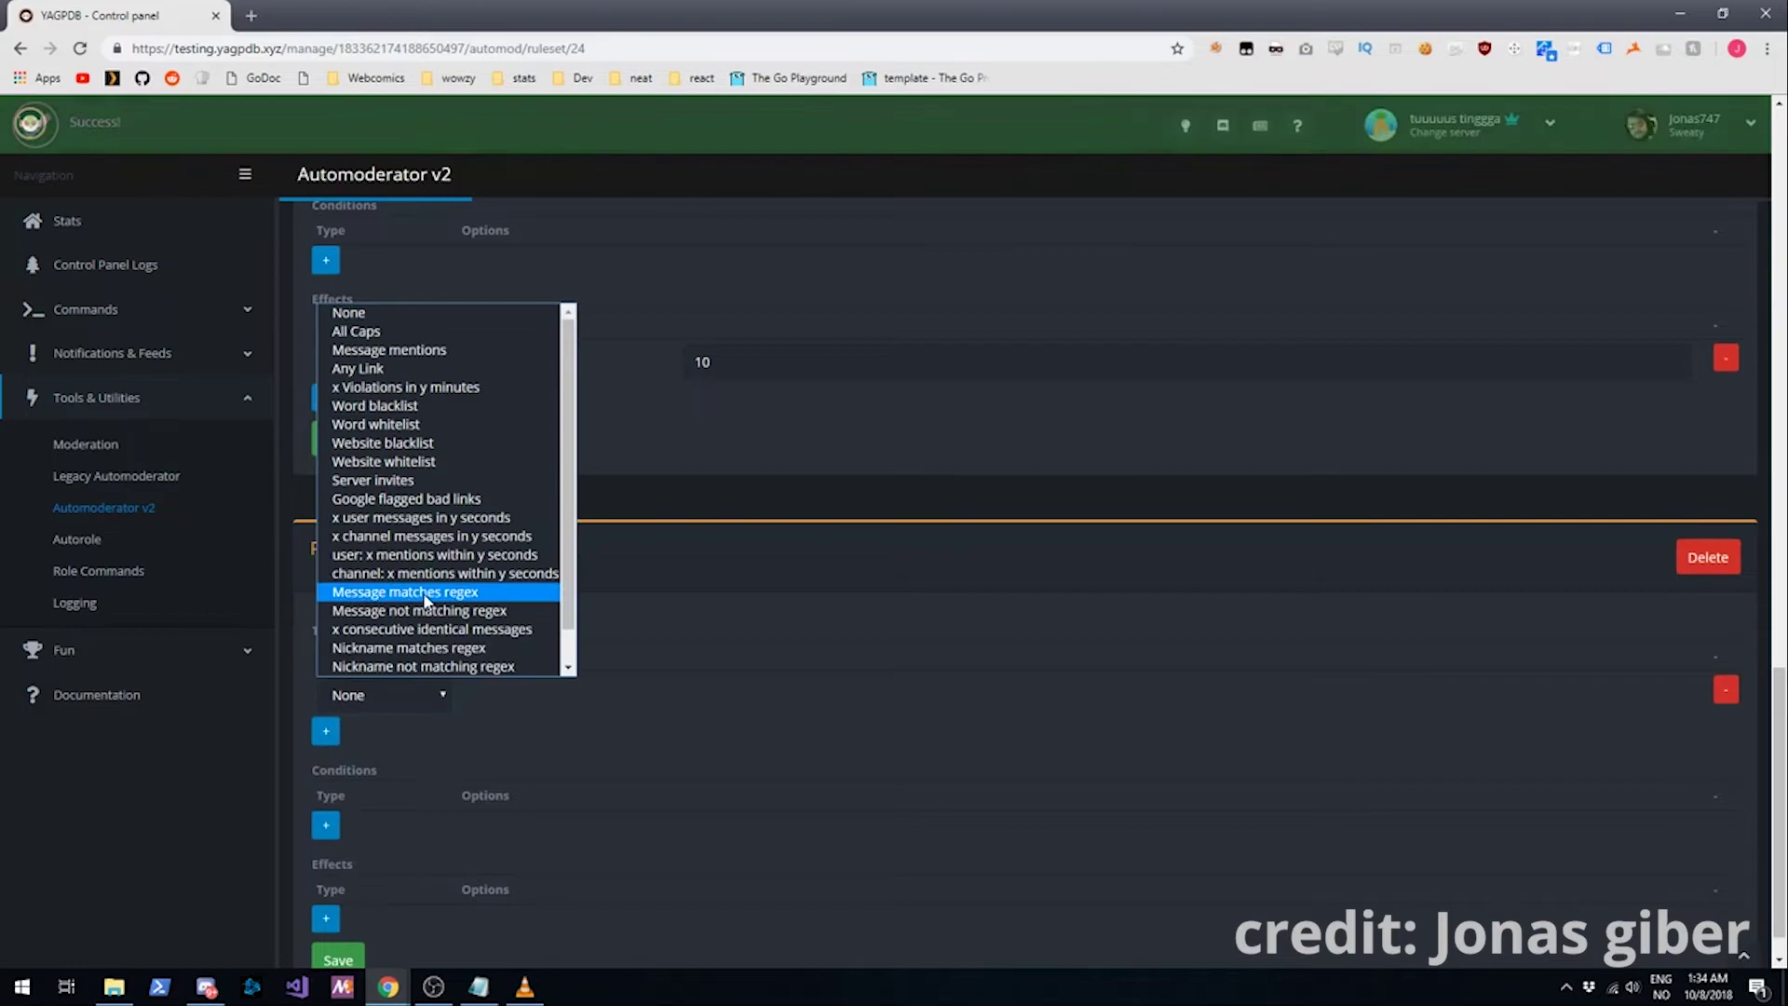
{"action": "left_click", "coordinate": [733, 680]}
{"action": "left_click", "coordinate": [386, 695]}
{"action": "left_click", "coordinate": [417, 386]}
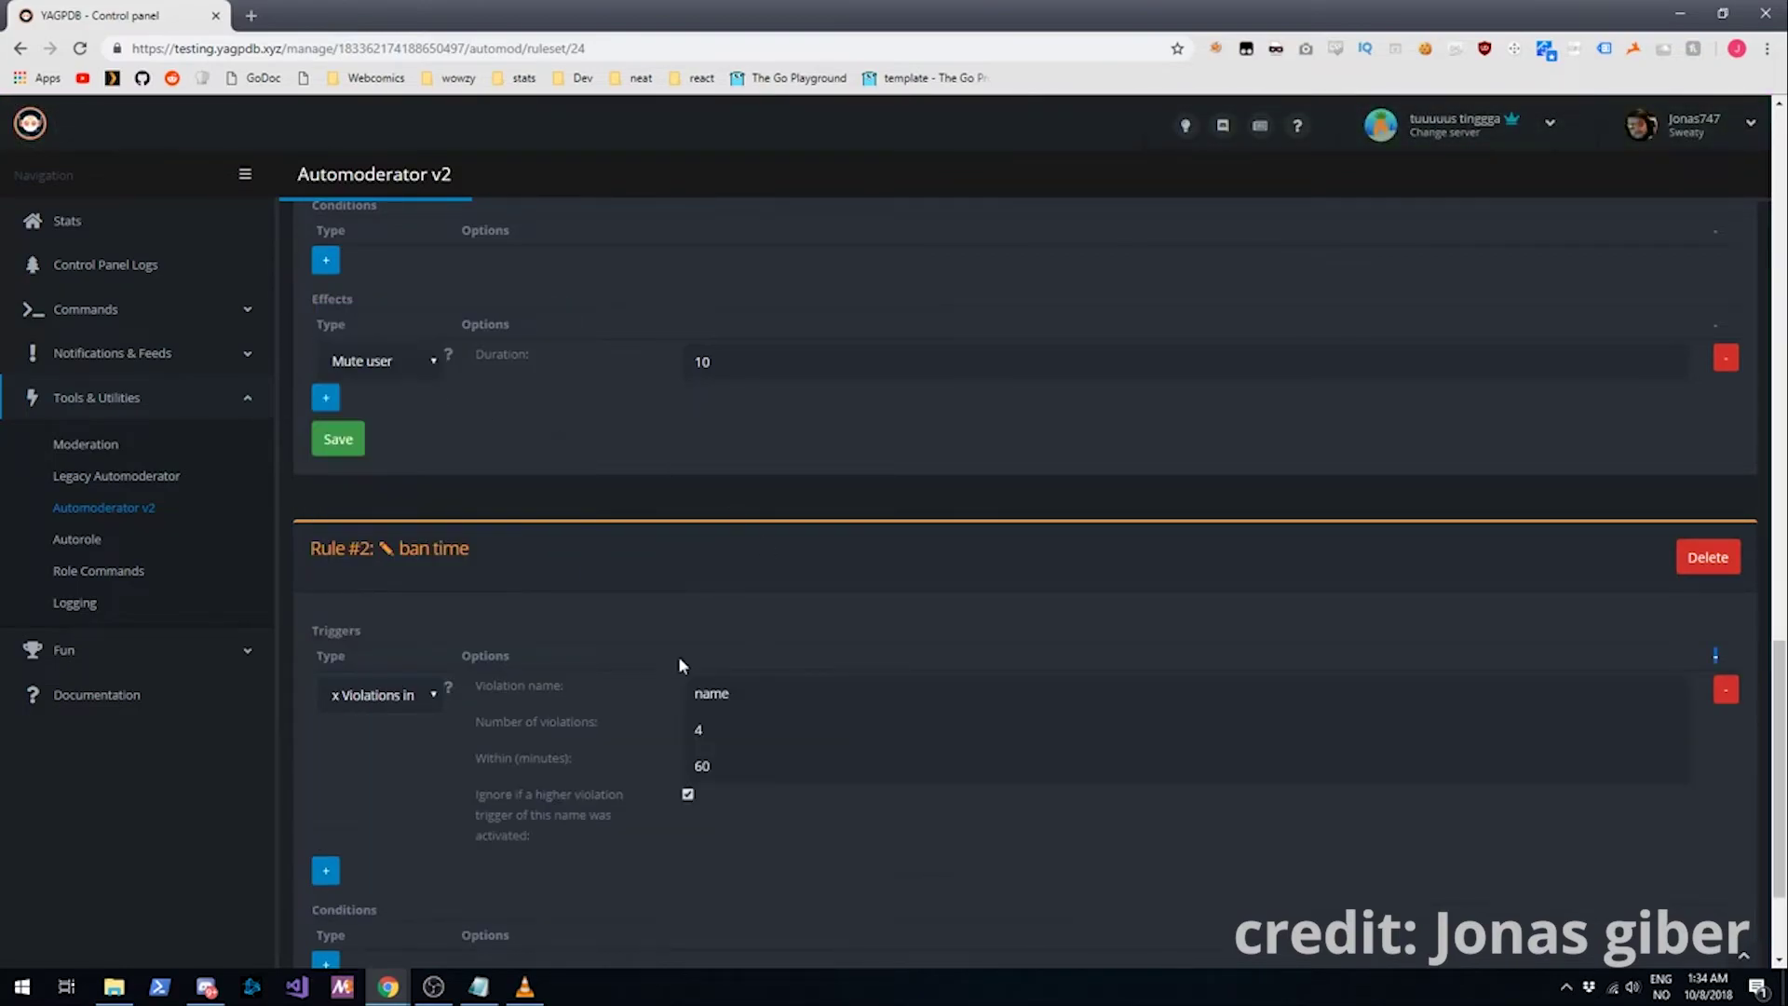
Step: Set the ban time trigger's violation name to q, its number of violations to 10 and its time window to 180 minutes
{"action": "double_click", "coordinate": [777, 696]}
{"action": "type", "text": "q"}
{"action": "key", "text": "Tab"}
{"action": "type", "text": "10"}
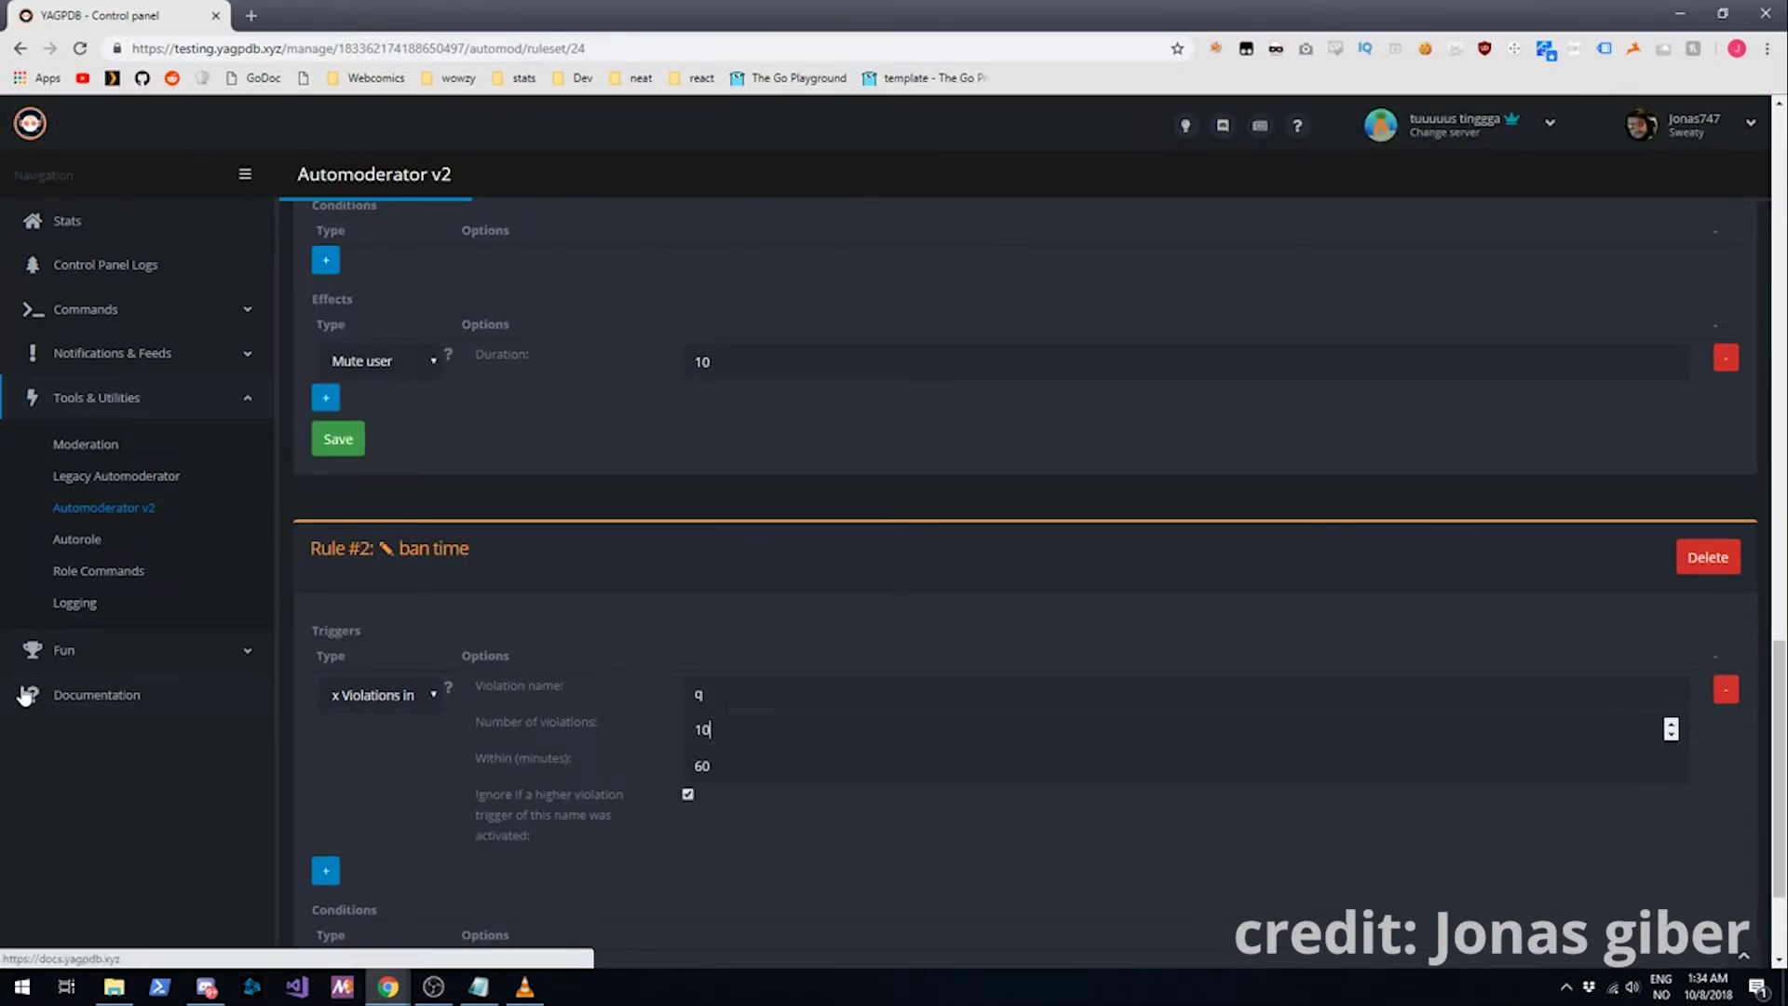
{"action": "scroll", "coordinate": [592, 596], "scroll_direction": "down", "scroll_amount": 1}
{"action": "scroll", "coordinate": [601, 570], "scroll_direction": "up", "scroll_amount": 4}
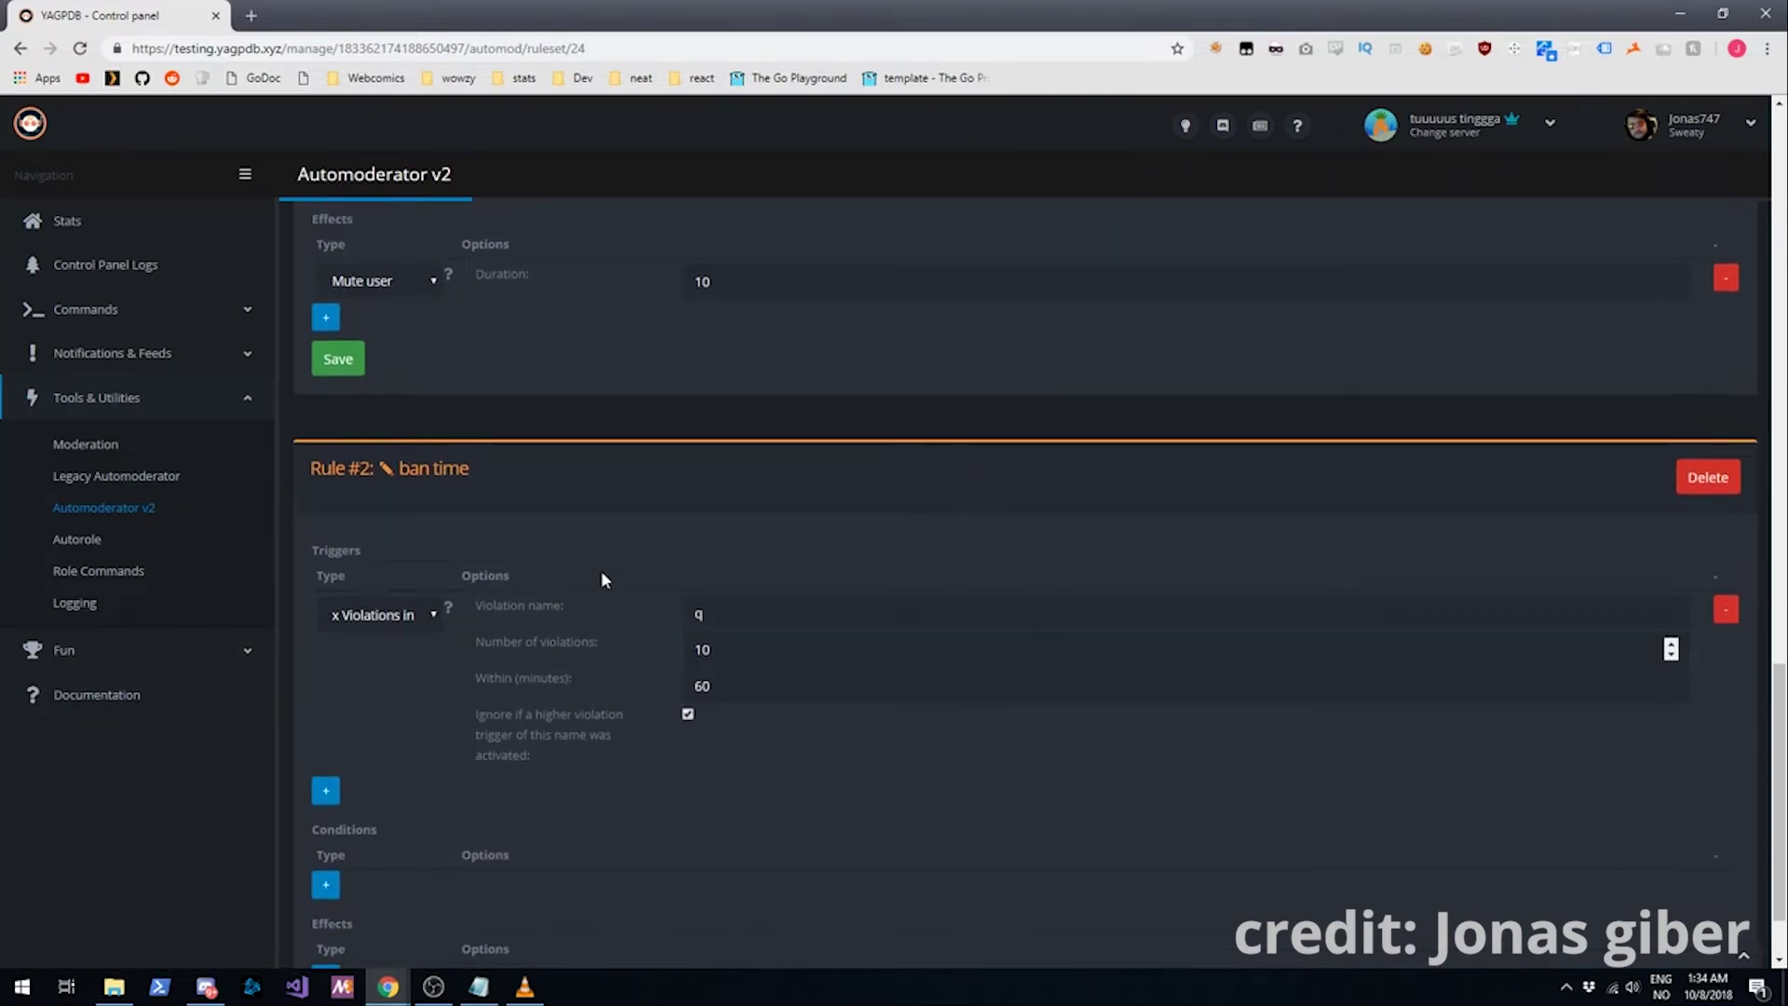
{"action": "scroll", "coordinate": [695, 673], "scroll_direction": "down", "scroll_amount": 5}
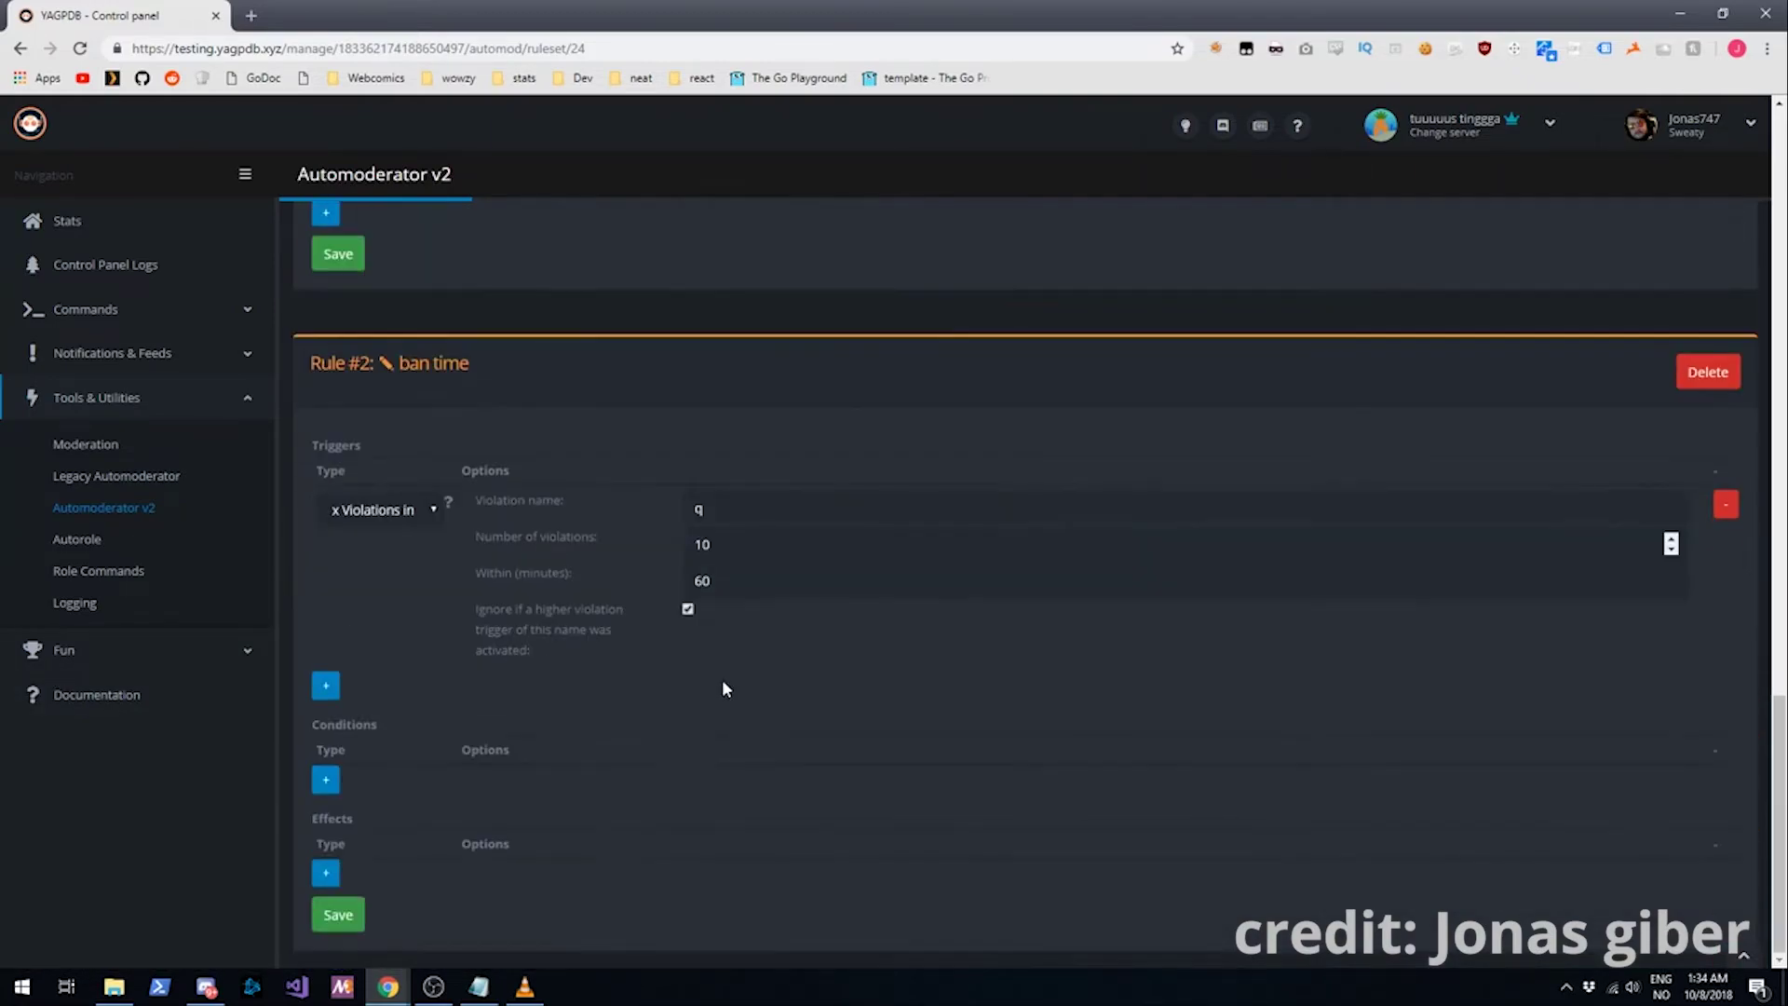
{"action": "key", "text": "Tab"}
{"action": "type", "text": "180"}
Step: Add a Ban user effect to the ban time rule and save the rule
{"action": "scroll", "coordinate": [349, 602], "scroll_direction": "up", "scroll_amount": 5}
{"action": "scroll", "coordinate": [631, 551], "scroll_direction": "down", "scroll_amount": 5}
{"action": "left_click", "coordinate": [325, 872]}
{"action": "left_click", "coordinate": [393, 873]}
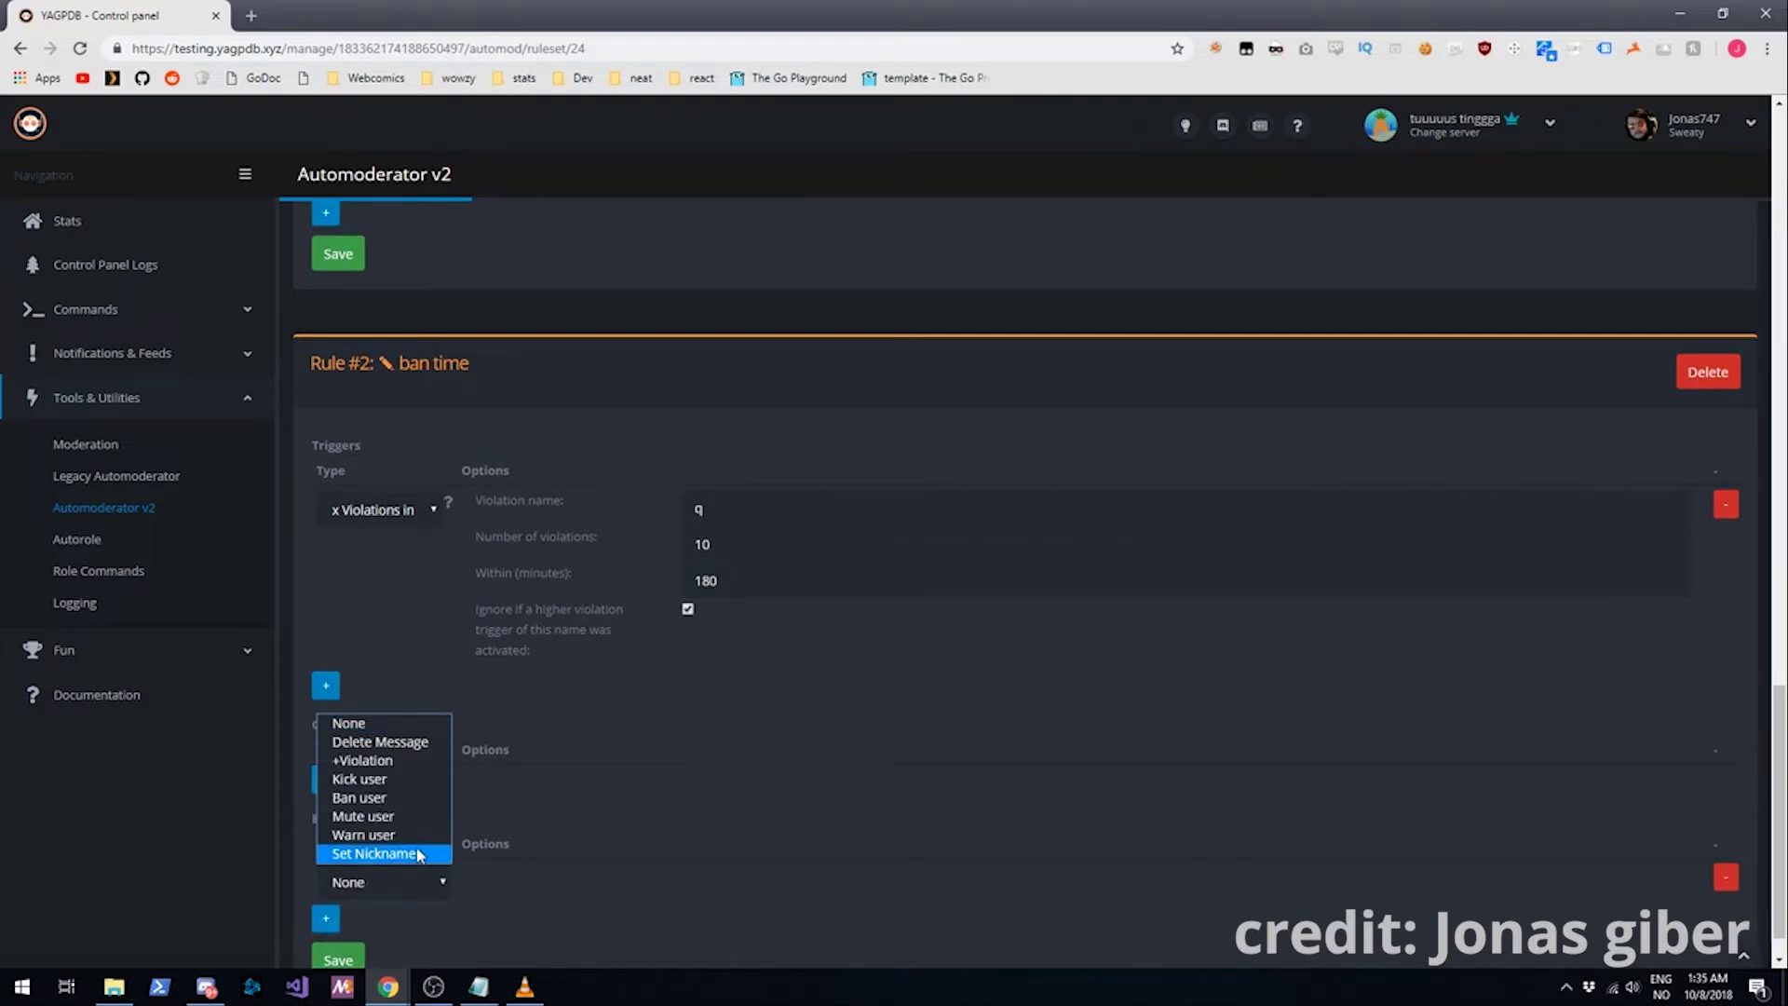
{"action": "left_click", "coordinate": [405, 798]}
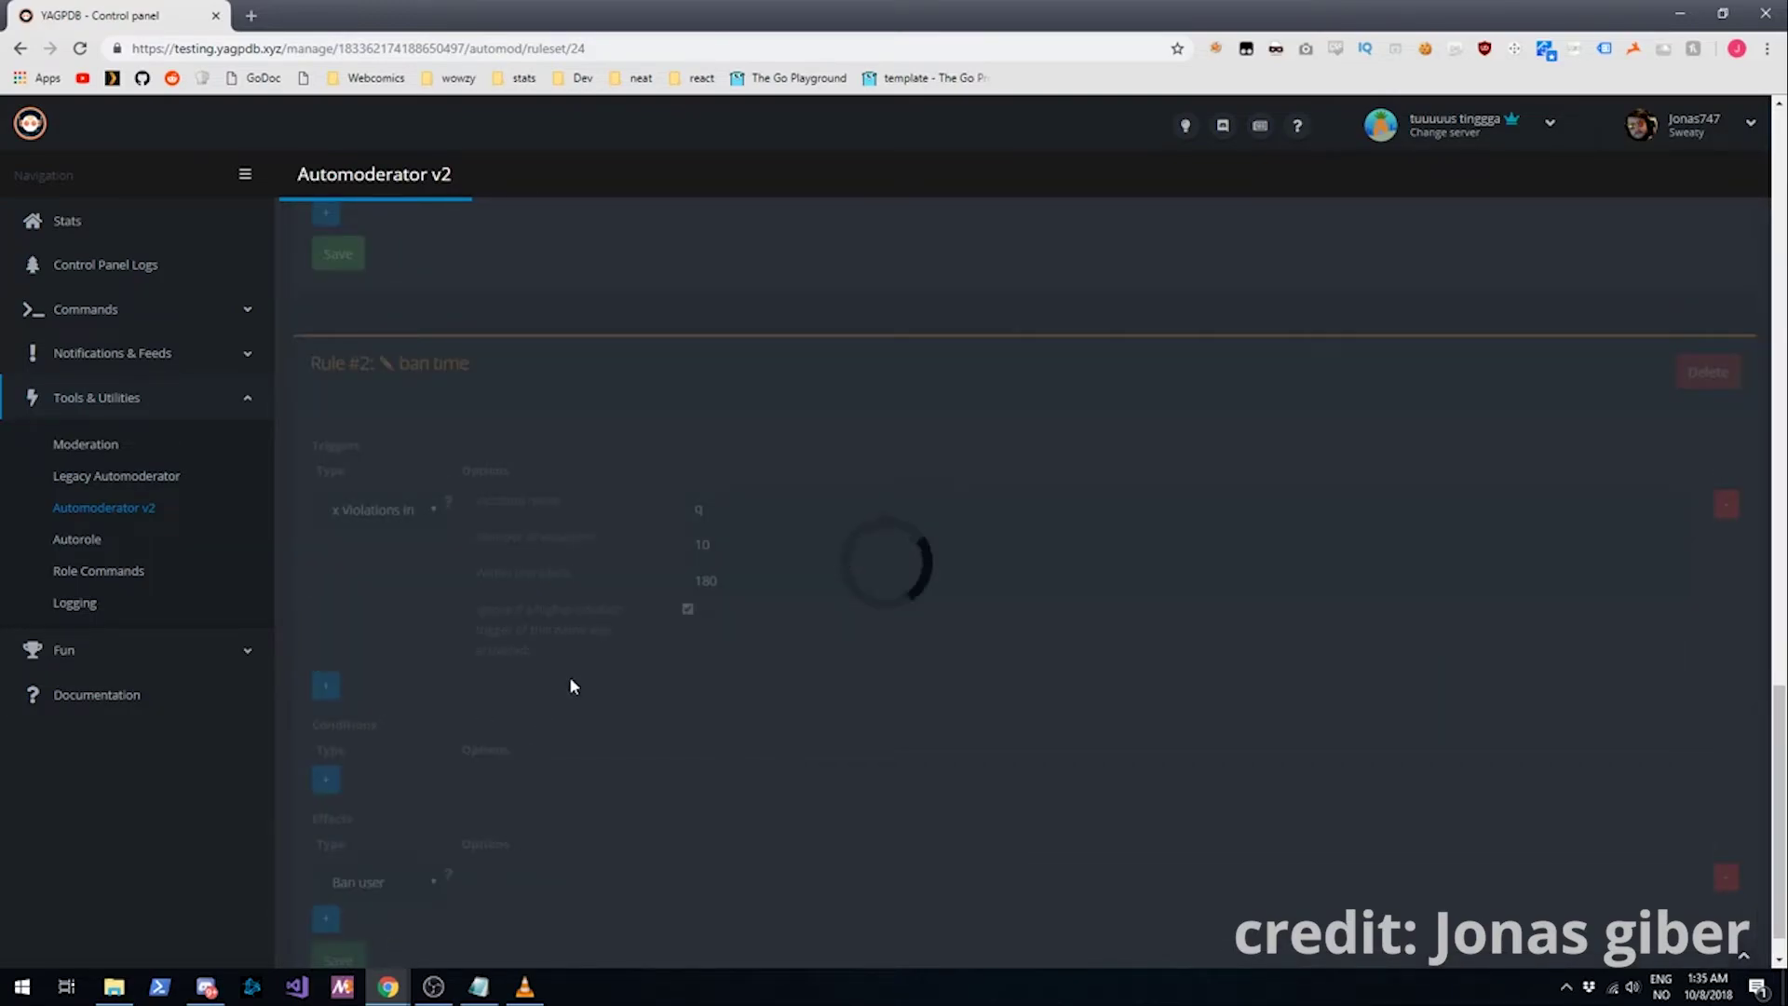
Step: Examine the option to ignore a trigger when a higher violation trigger was activated, comparing the break time and ban time rules
{"action": "scroll", "coordinate": [683, 707], "scroll_direction": "up", "scroll_amount": 4}
{"action": "scroll", "coordinate": [687, 661], "scroll_direction": "up", "scroll_amount": 3}
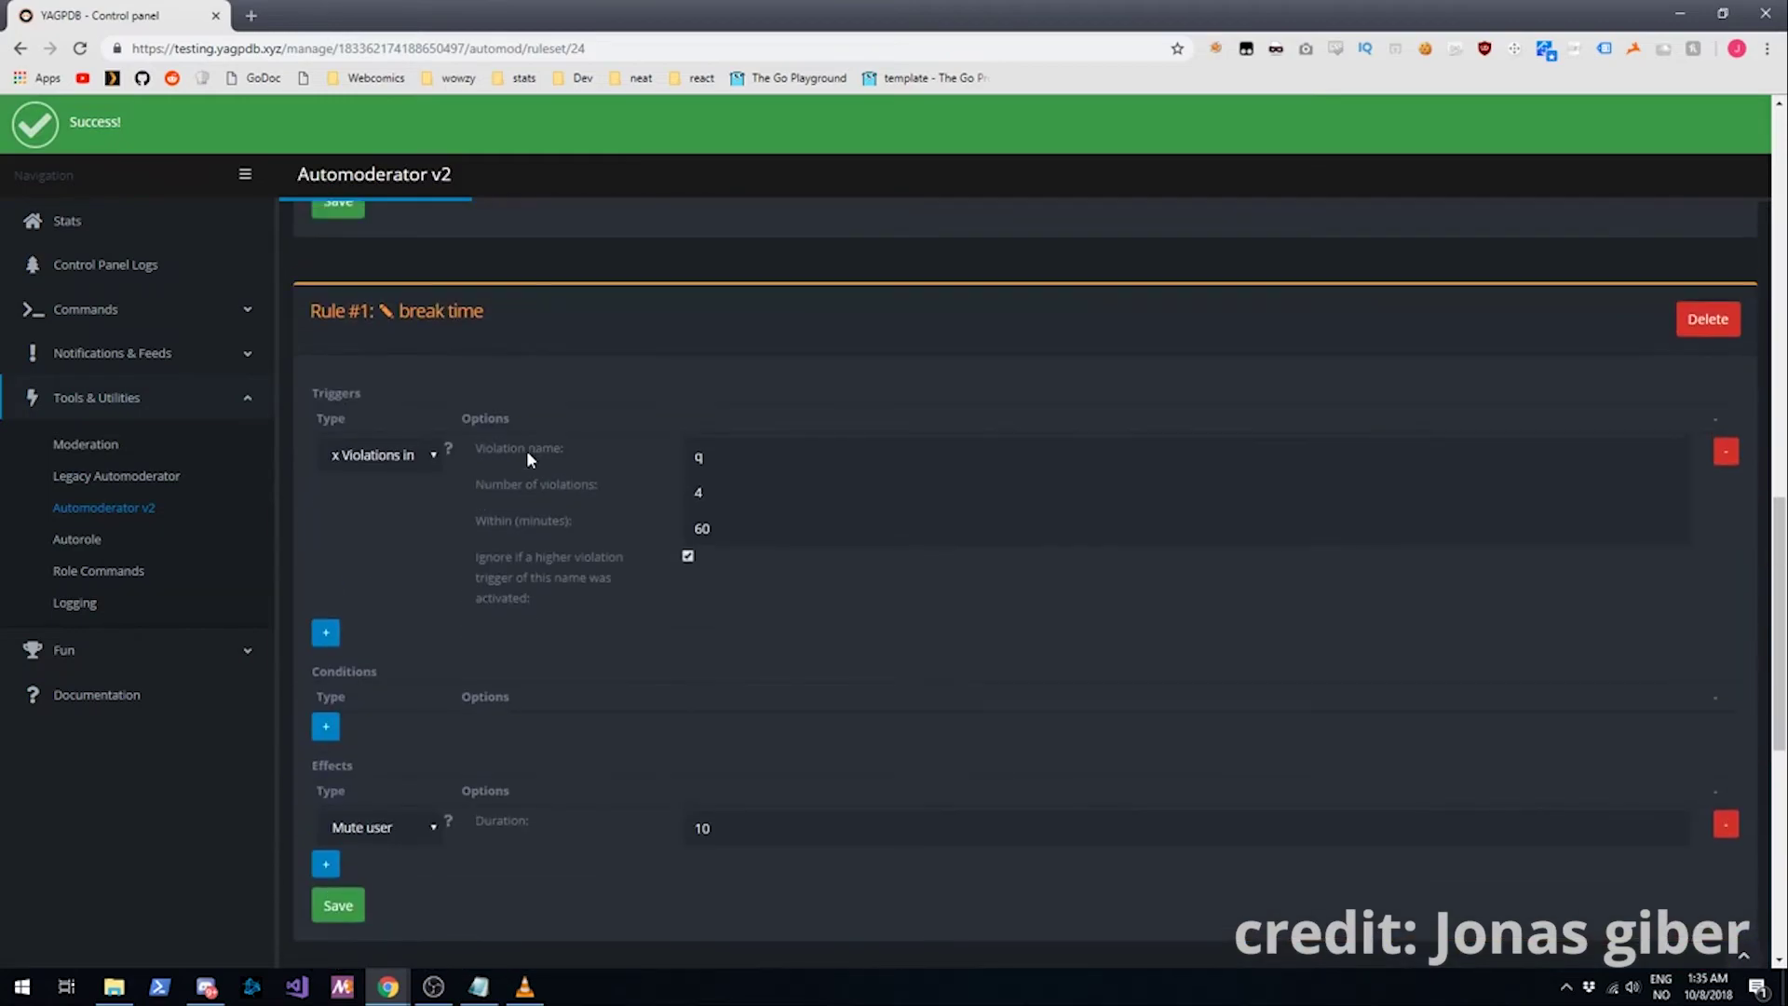
{"action": "left_click_drag", "start_coordinate": [473, 549], "coordinate": [608, 595]}
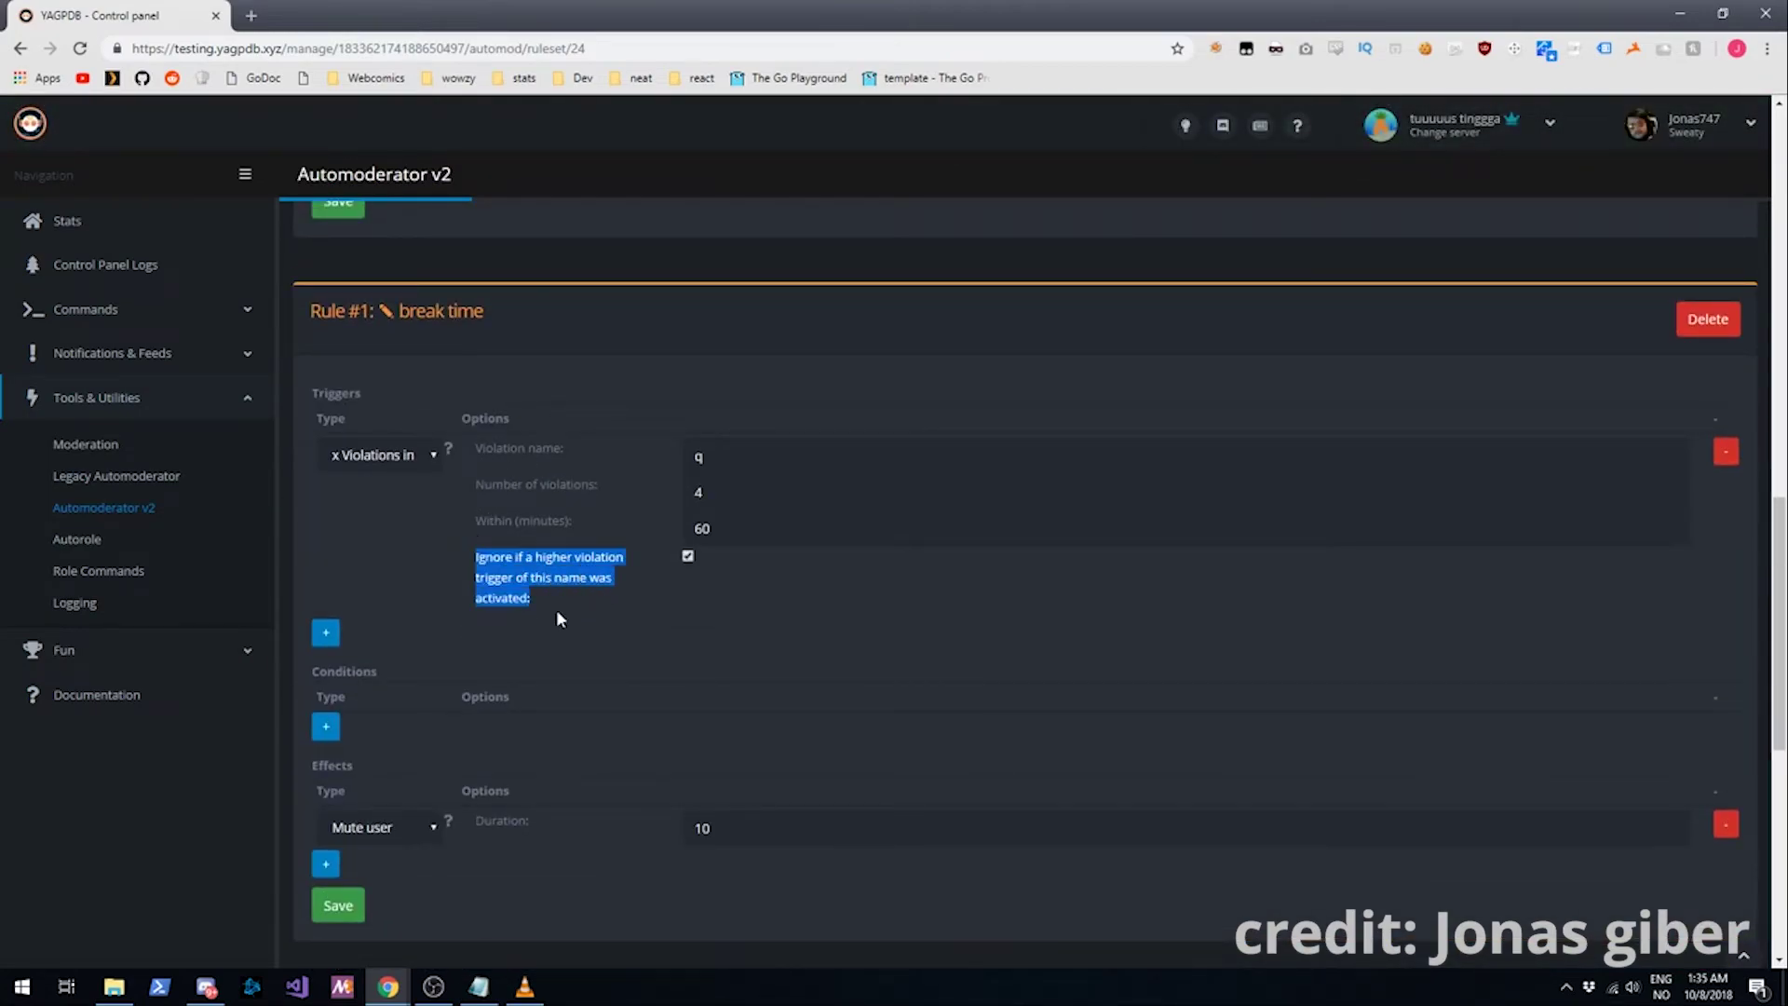
{"action": "scroll", "coordinate": [488, 602], "scroll_direction": "down", "scroll_amount": 5}
{"action": "scroll", "coordinate": [478, 600], "scroll_direction": "up", "scroll_amount": 3}
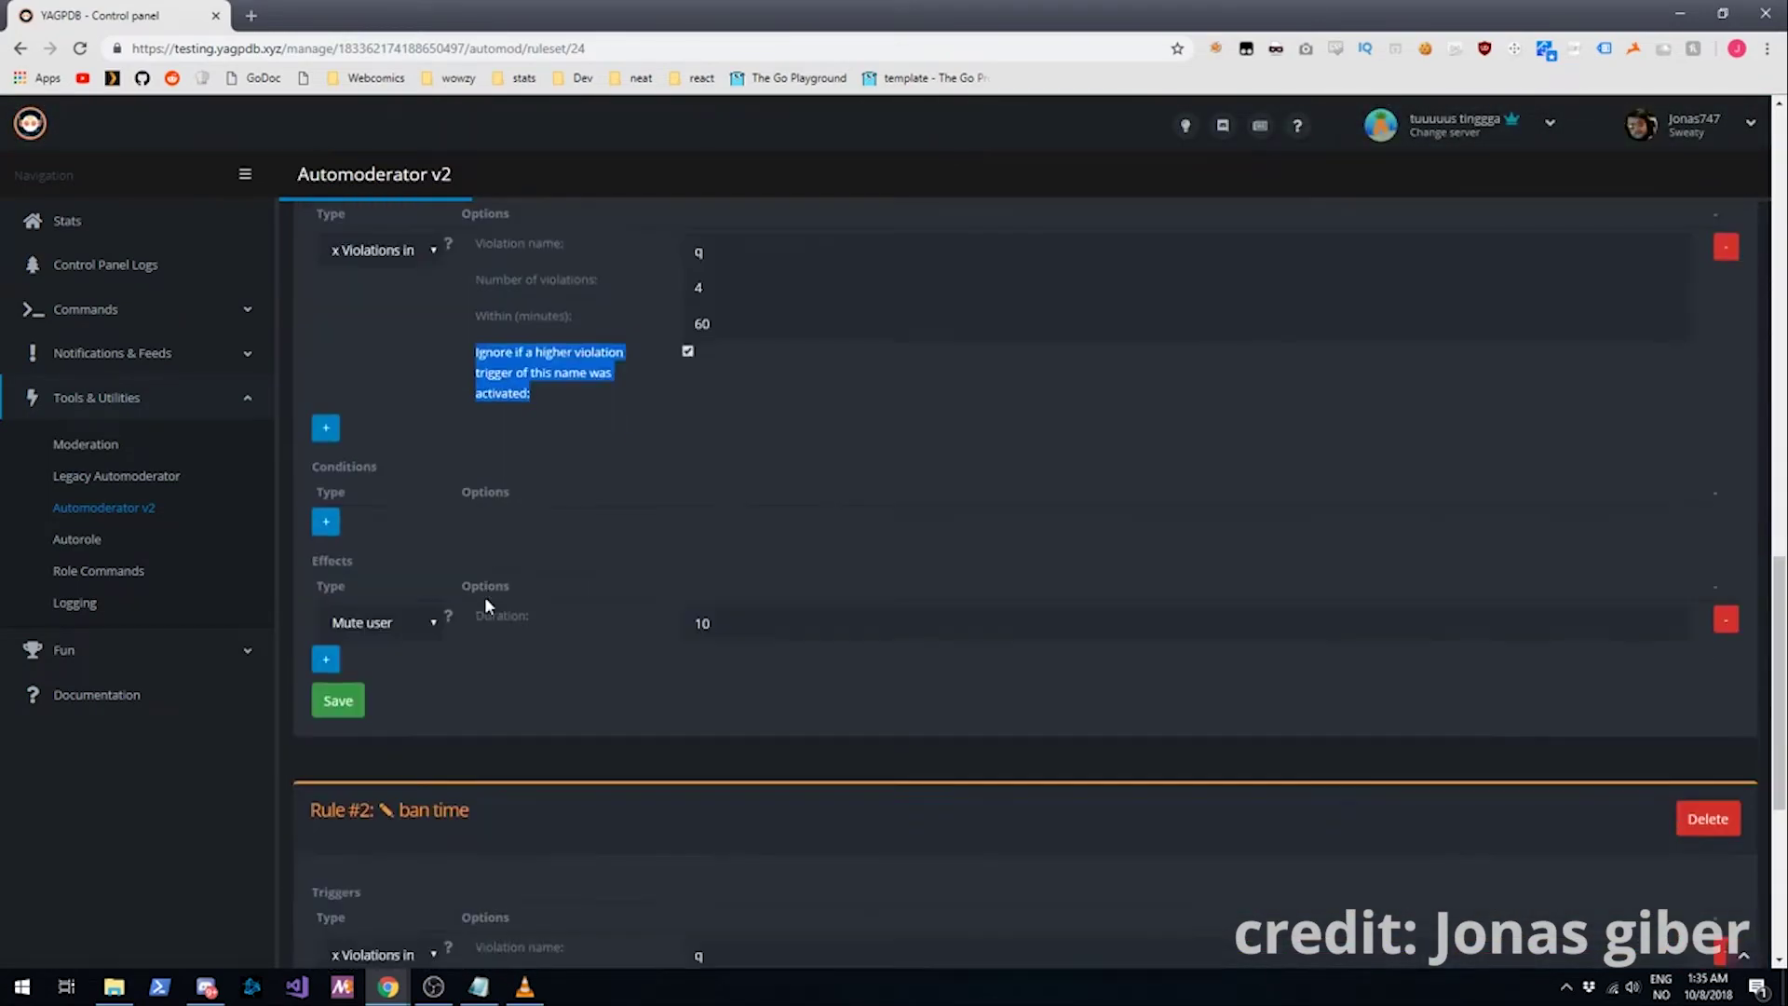
{"action": "scroll", "coordinate": [484, 596], "scroll_direction": "down", "scroll_amount": 4}
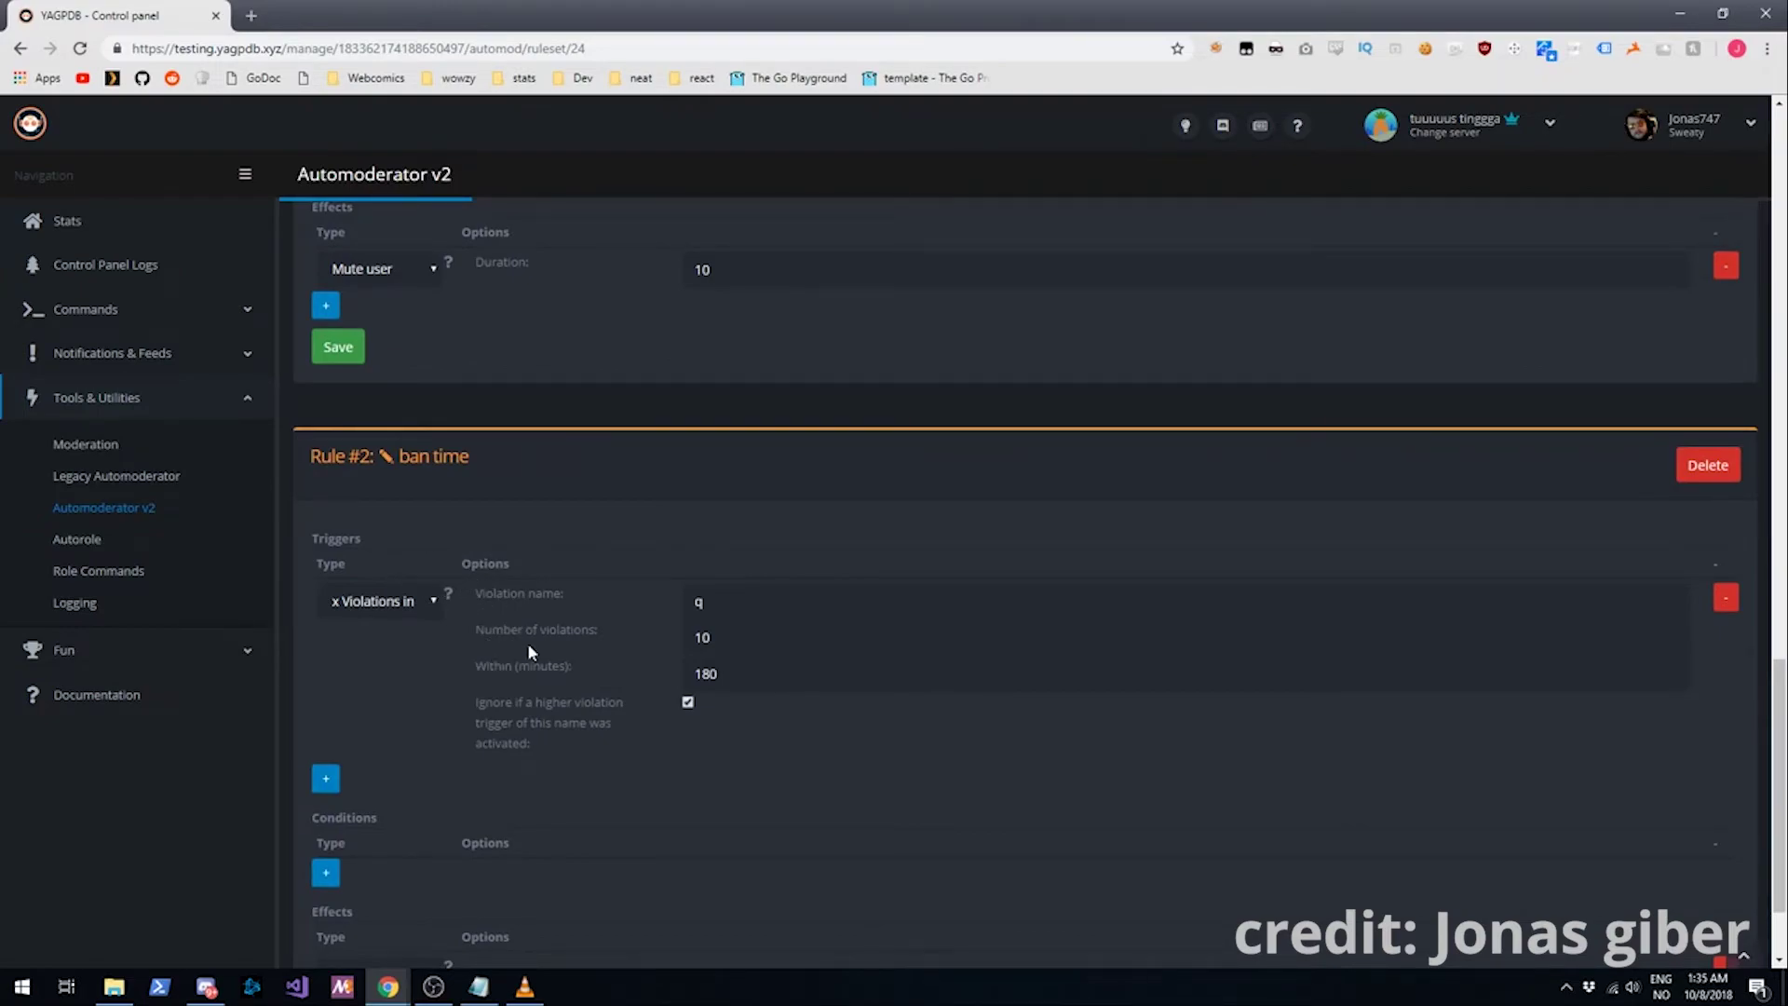
{"action": "scroll", "coordinate": [526, 632], "scroll_direction": "up", "scroll_amount": 5}
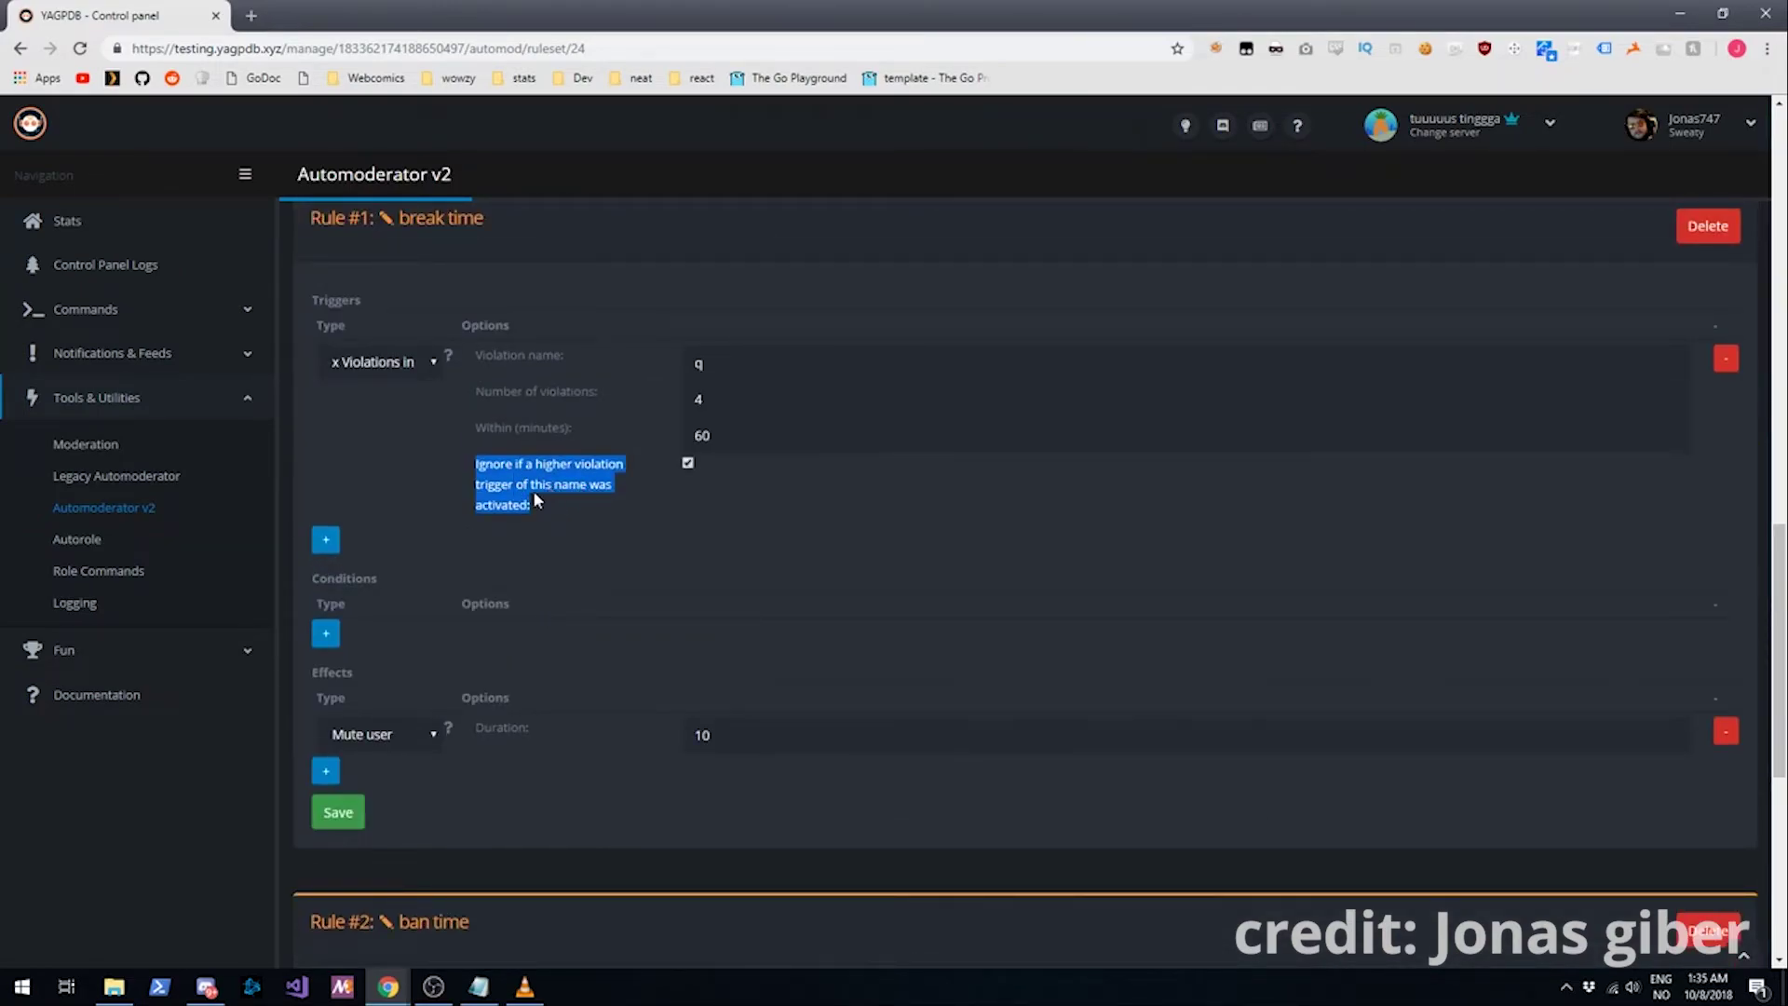
{"action": "scroll", "coordinate": [605, 602], "scroll_direction": "down", "scroll_amount": 1}
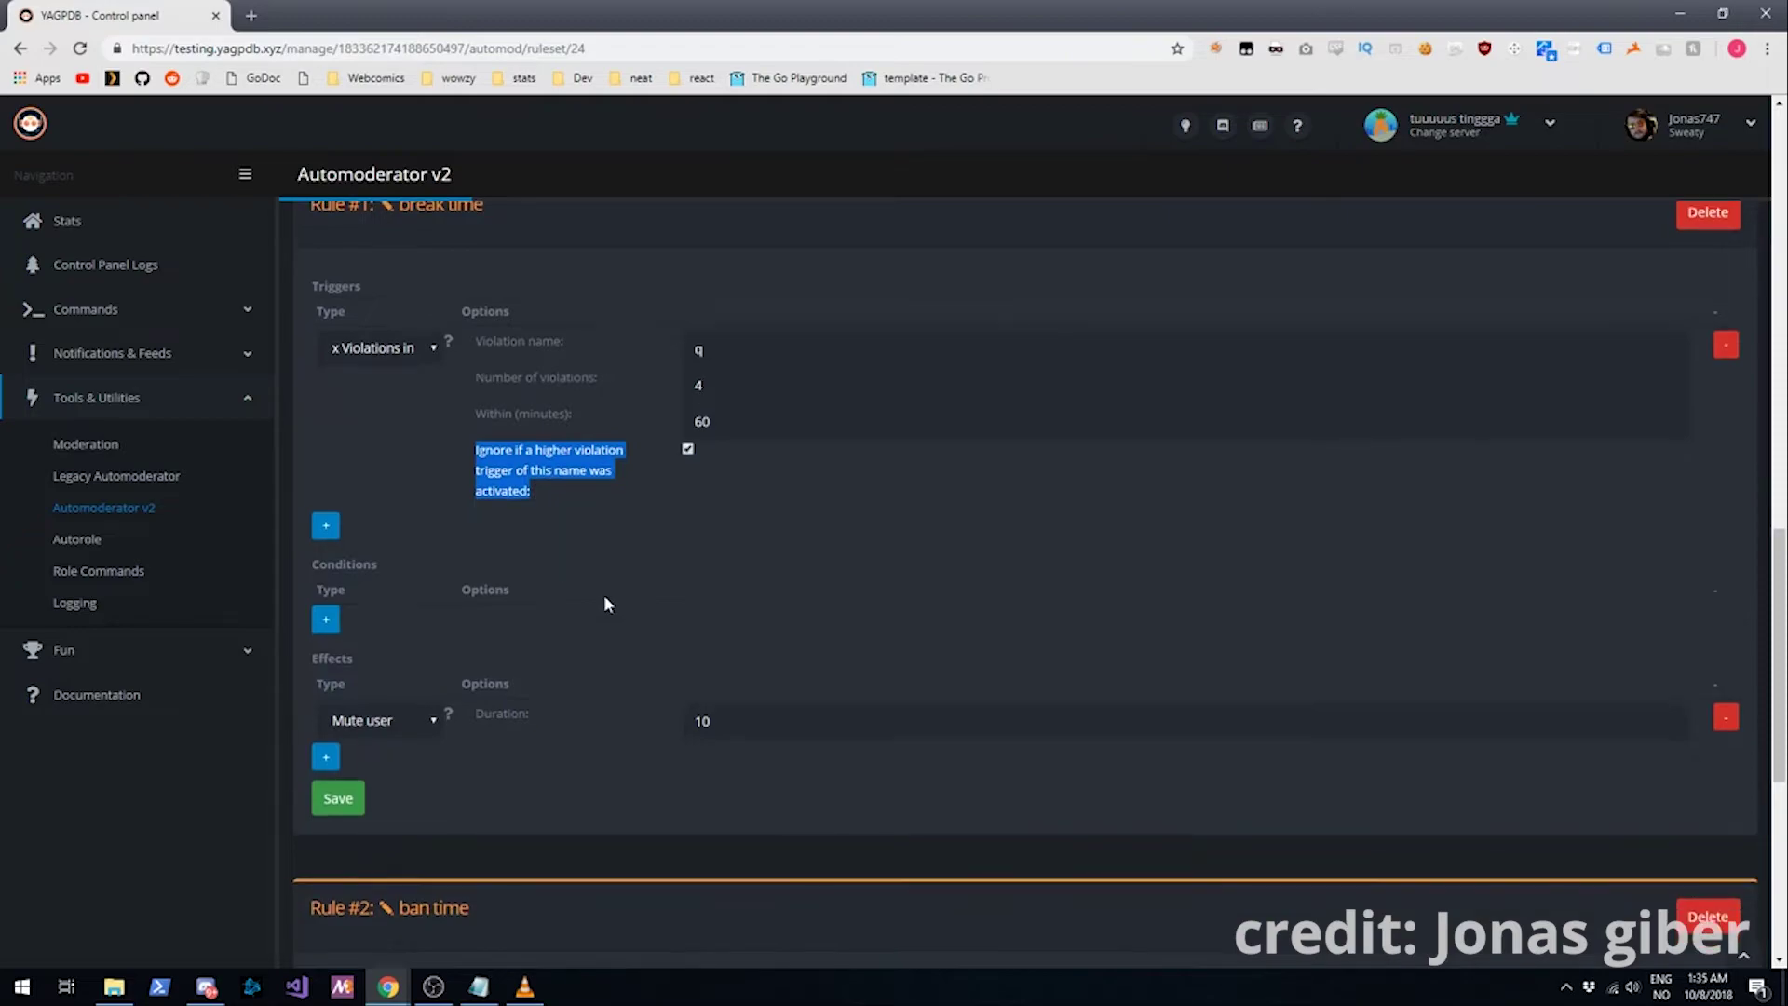
{"action": "scroll", "coordinate": [601, 600], "scroll_direction": "down", "scroll_amount": 6}
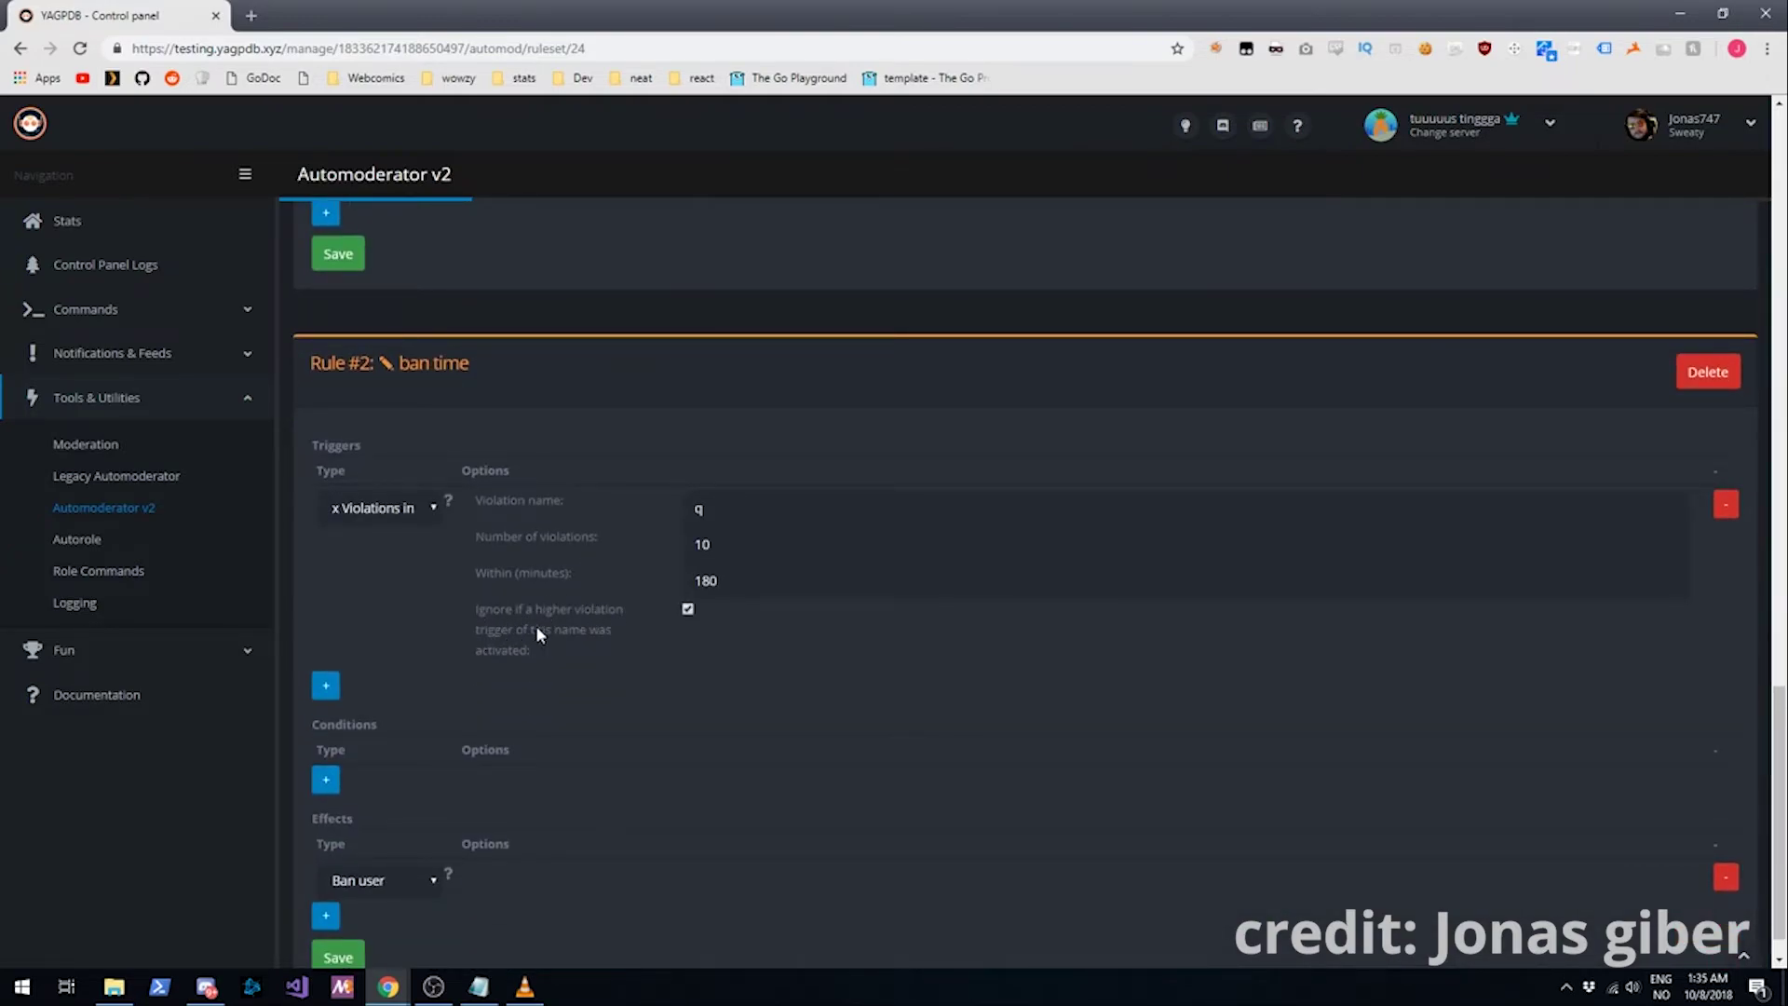
{"action": "scroll", "coordinate": [534, 552], "scroll_direction": "up", "scroll_amount": 4}
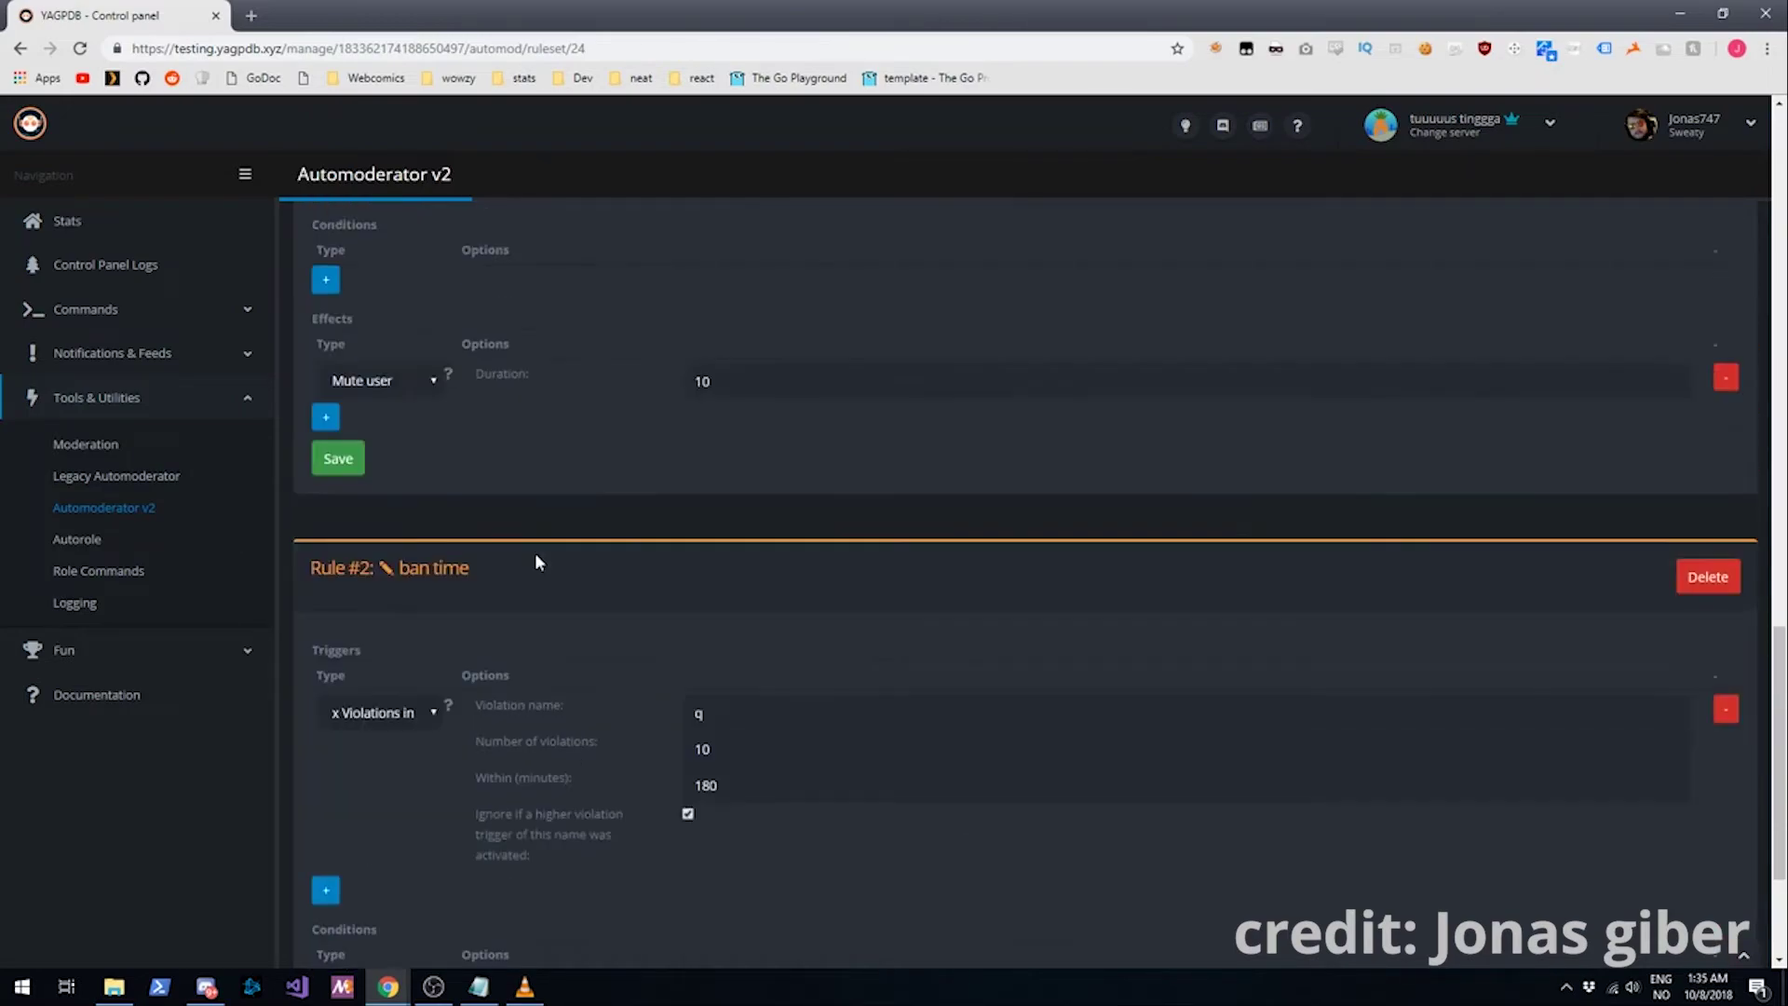
{"action": "scroll", "coordinate": [545, 527], "scroll_direction": "down", "scroll_amount": 4}
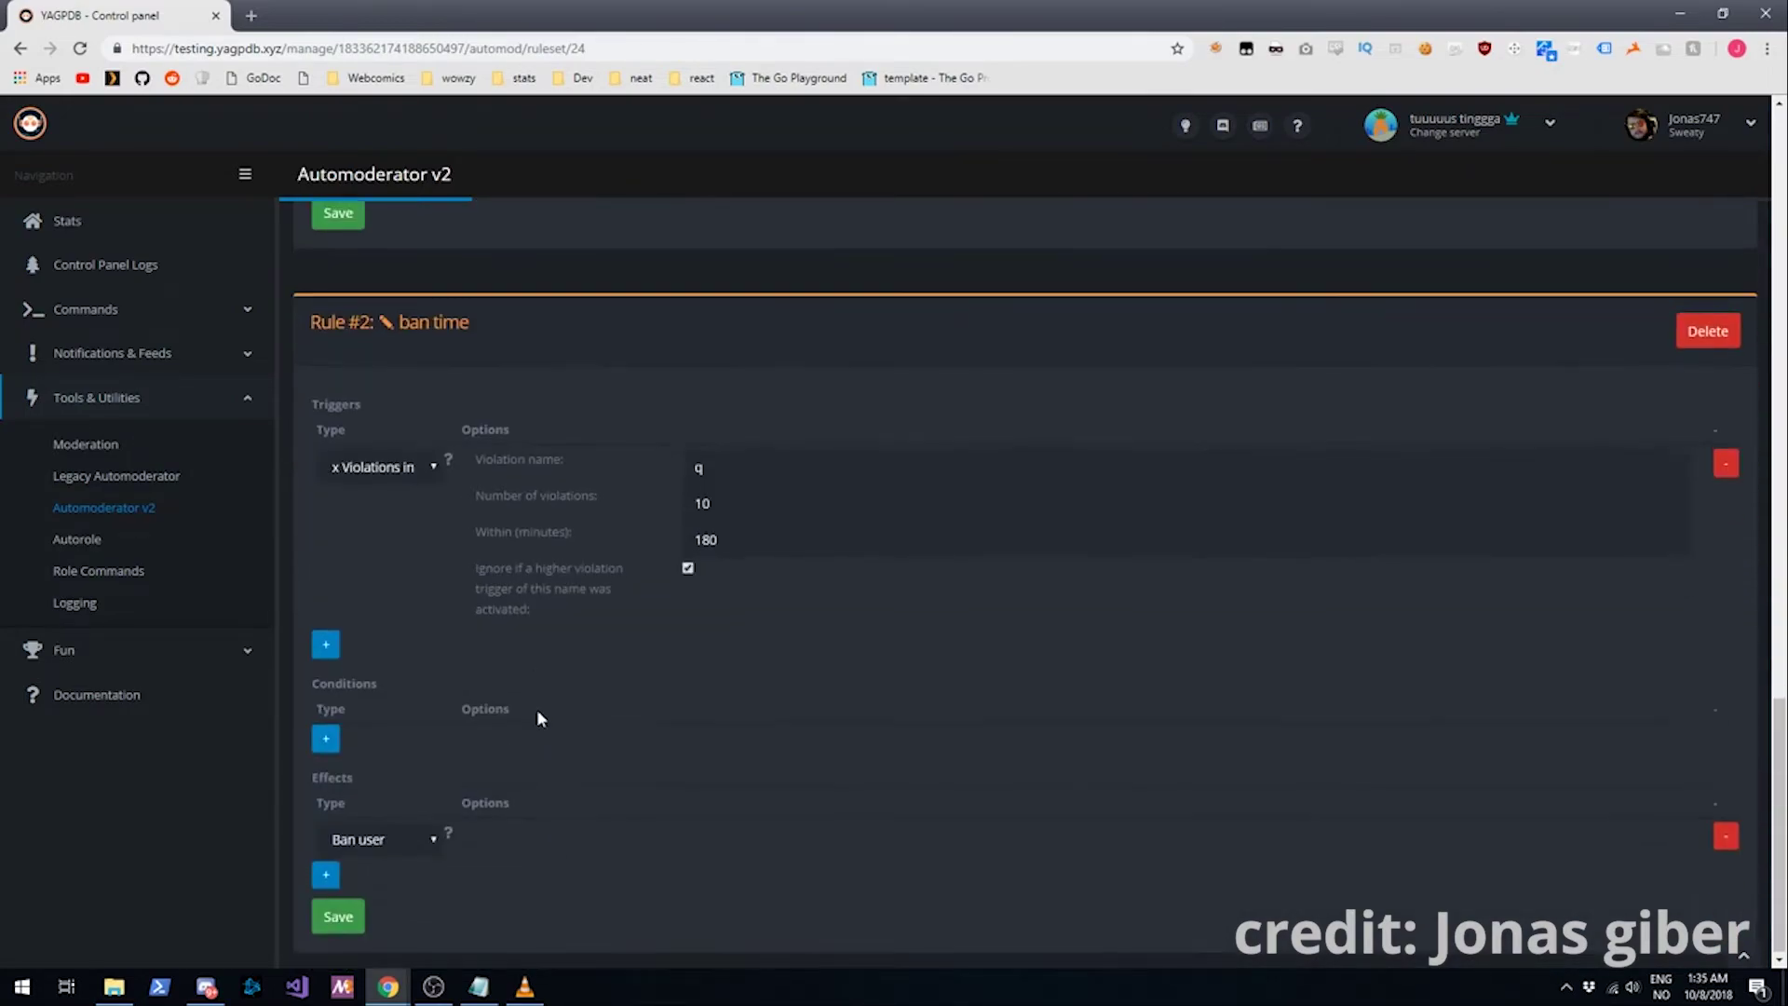
Step: Look through the trigger types available in the basics rule, including the nickname ones, without changing the Website blacklist trigger
{"action": "scroll", "coordinate": [540, 717], "scroll_direction": "up", "scroll_amount": 9}
{"action": "scroll", "coordinate": [572, 598], "scroll_direction": "up", "scroll_amount": 12}
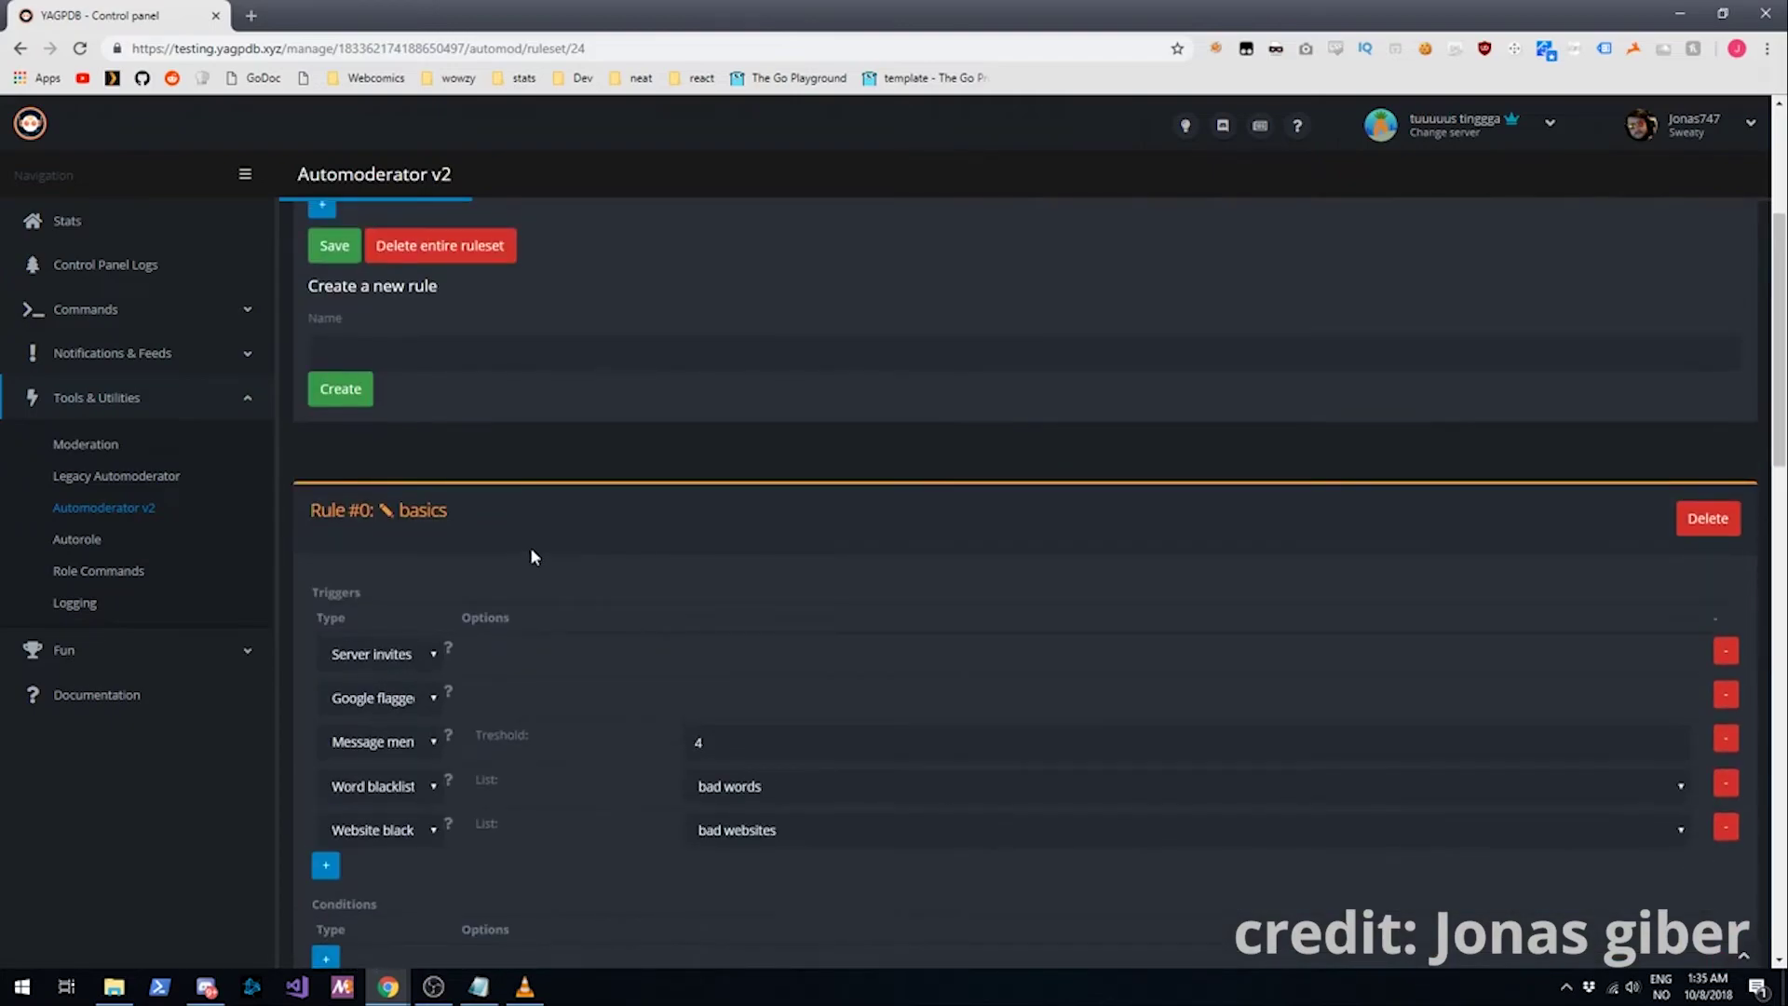
{"action": "scroll", "coordinate": [491, 546], "scroll_direction": "down", "scroll_amount": 1}
{"action": "scroll", "coordinate": [484, 538], "scroll_direction": "down", "scroll_amount": 4}
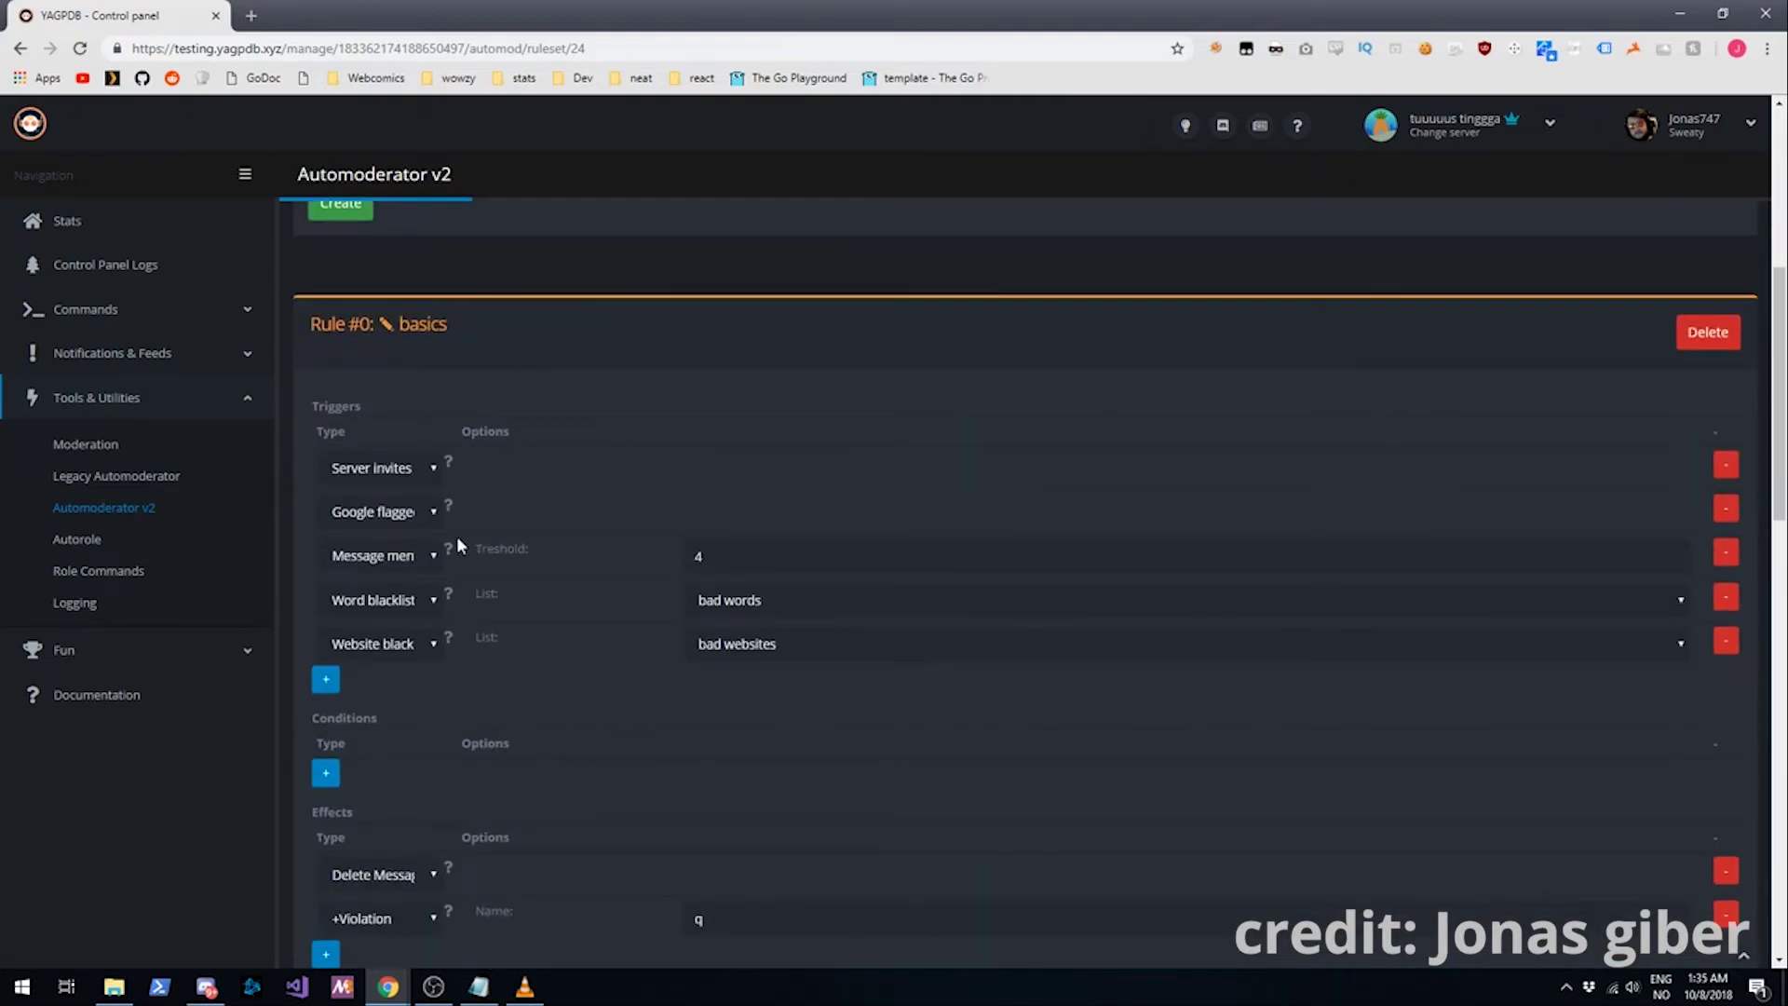
{"action": "left_click", "coordinate": [417, 642]}
{"action": "left_click", "coordinate": [416, 640]}
{"action": "left_click", "coordinate": [415, 640]}
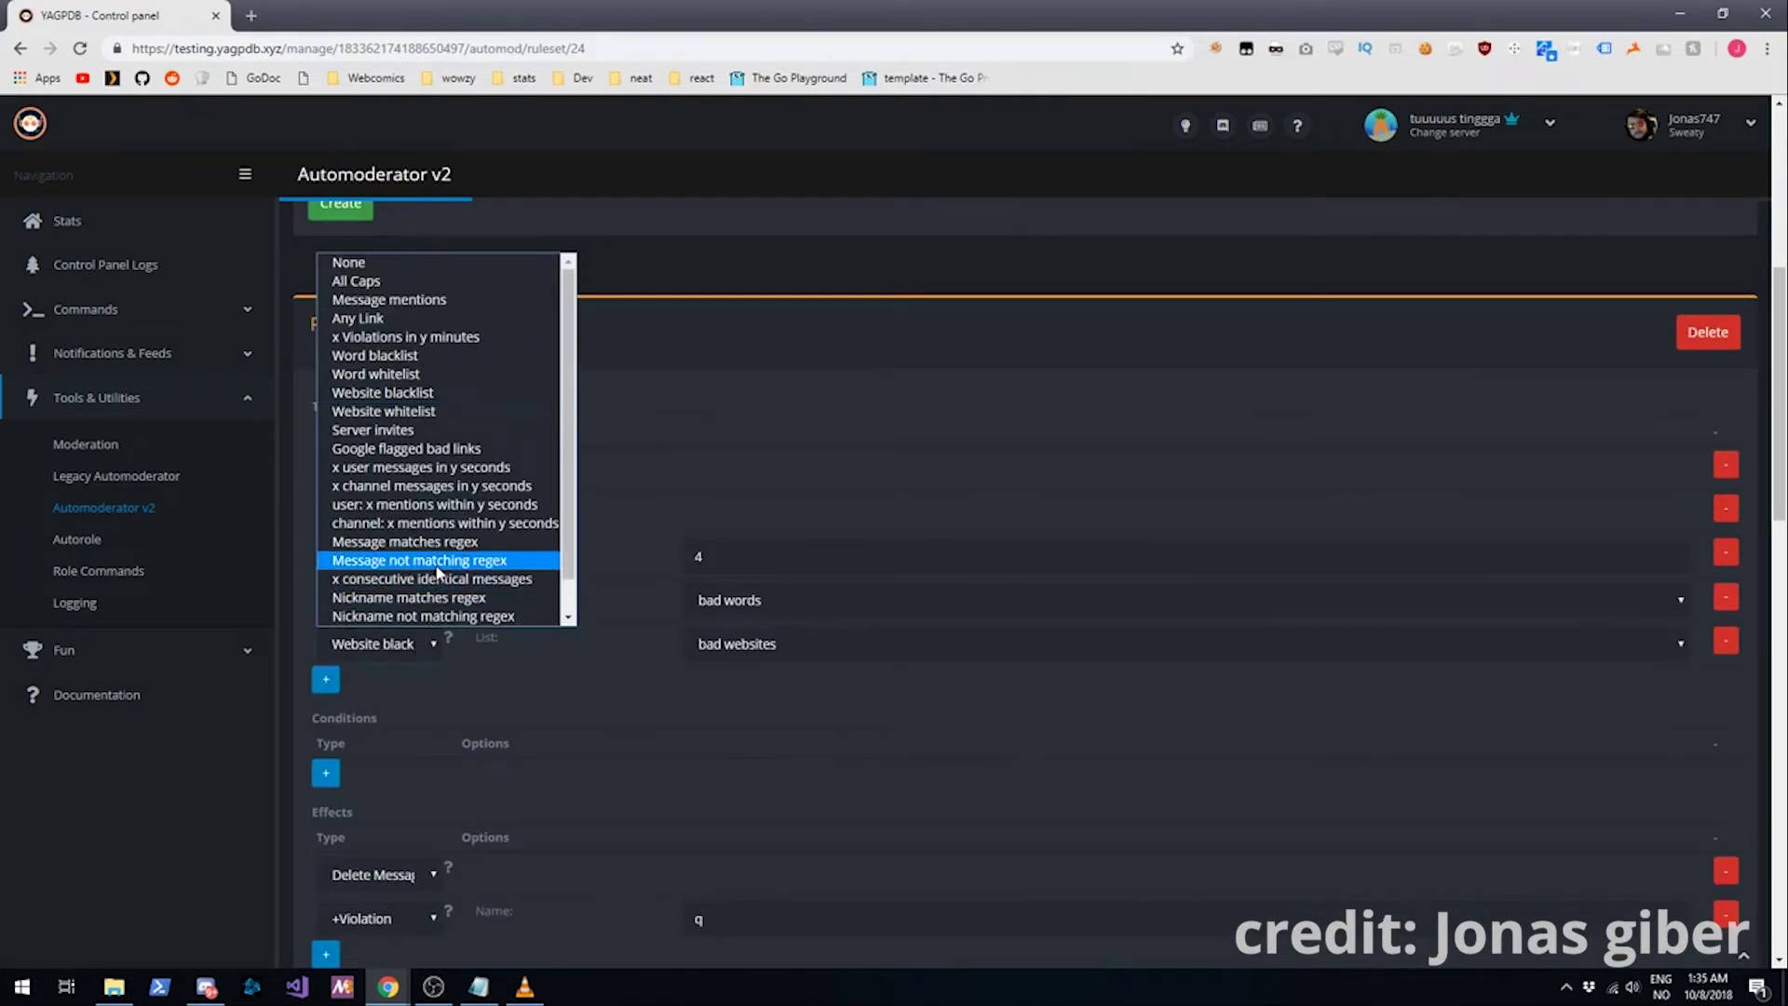
{"action": "scroll", "coordinate": [450, 591], "scroll_direction": "down", "scroll_amount": 1}
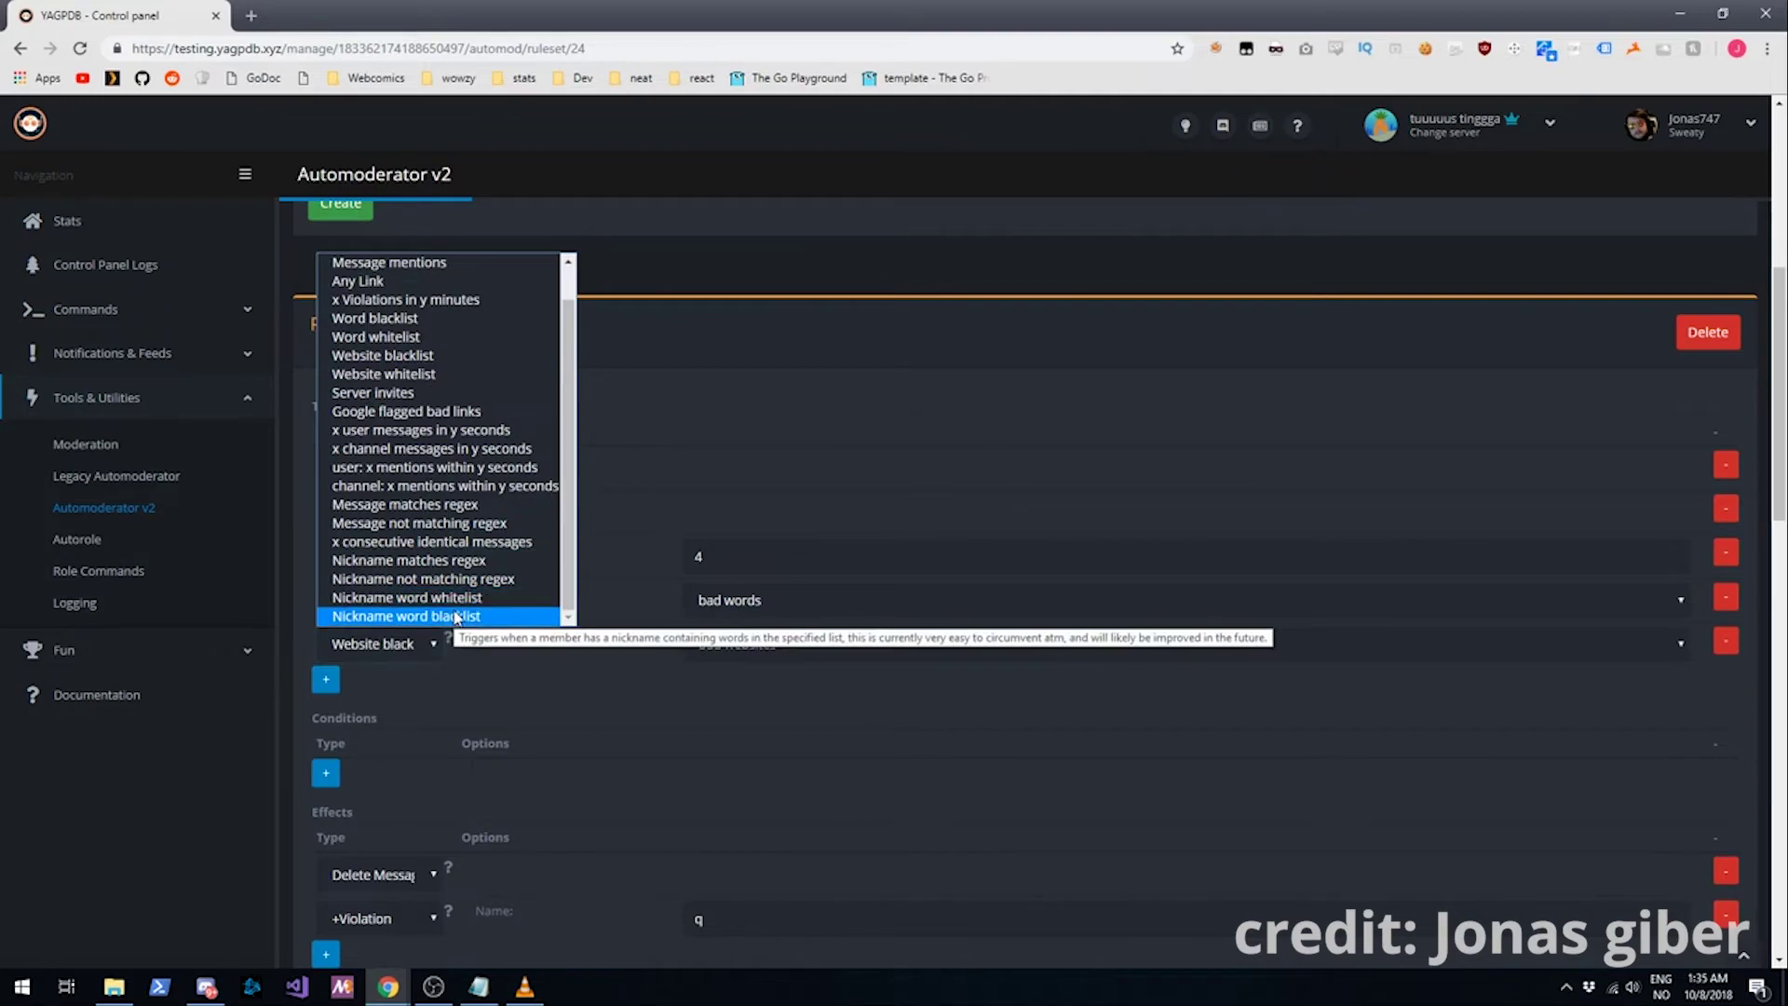
{"action": "left_click", "coordinate": [751, 457]}
Step: Create a new rule named "bad nick" in the main ruleset
{"action": "scroll", "coordinate": [533, 522], "scroll_direction": "up", "scroll_amount": 4}
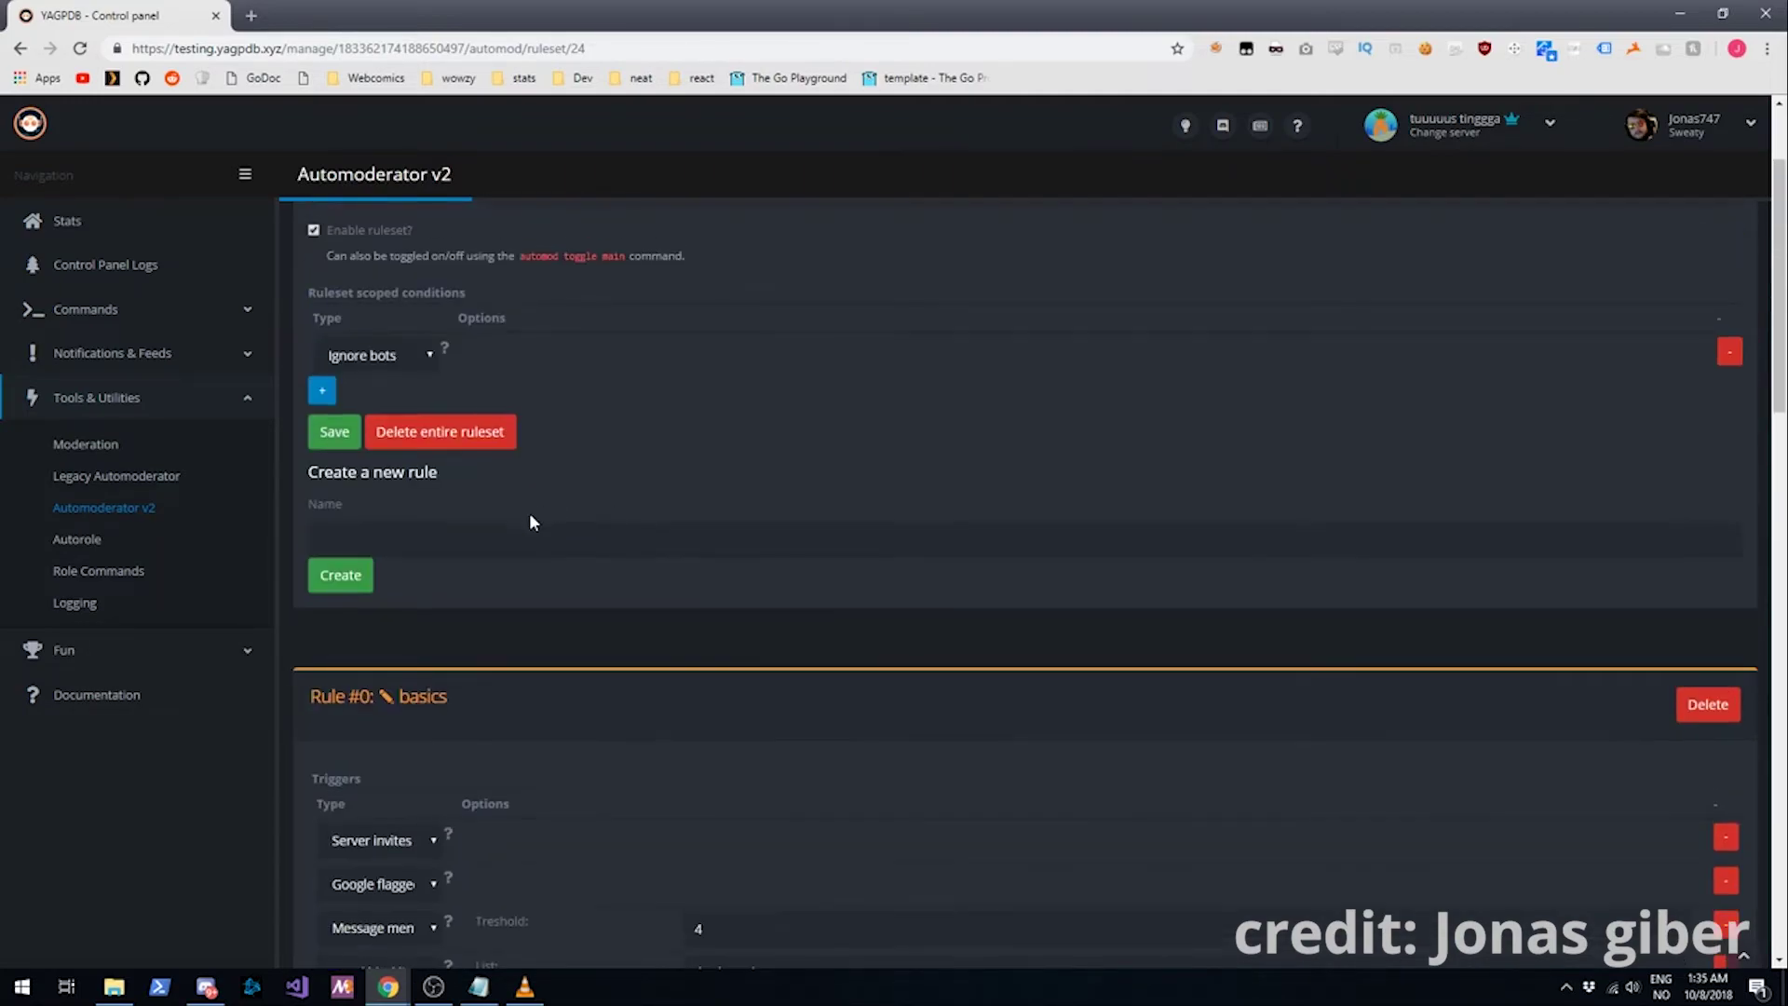
{"action": "left_click", "coordinate": [473, 543]}
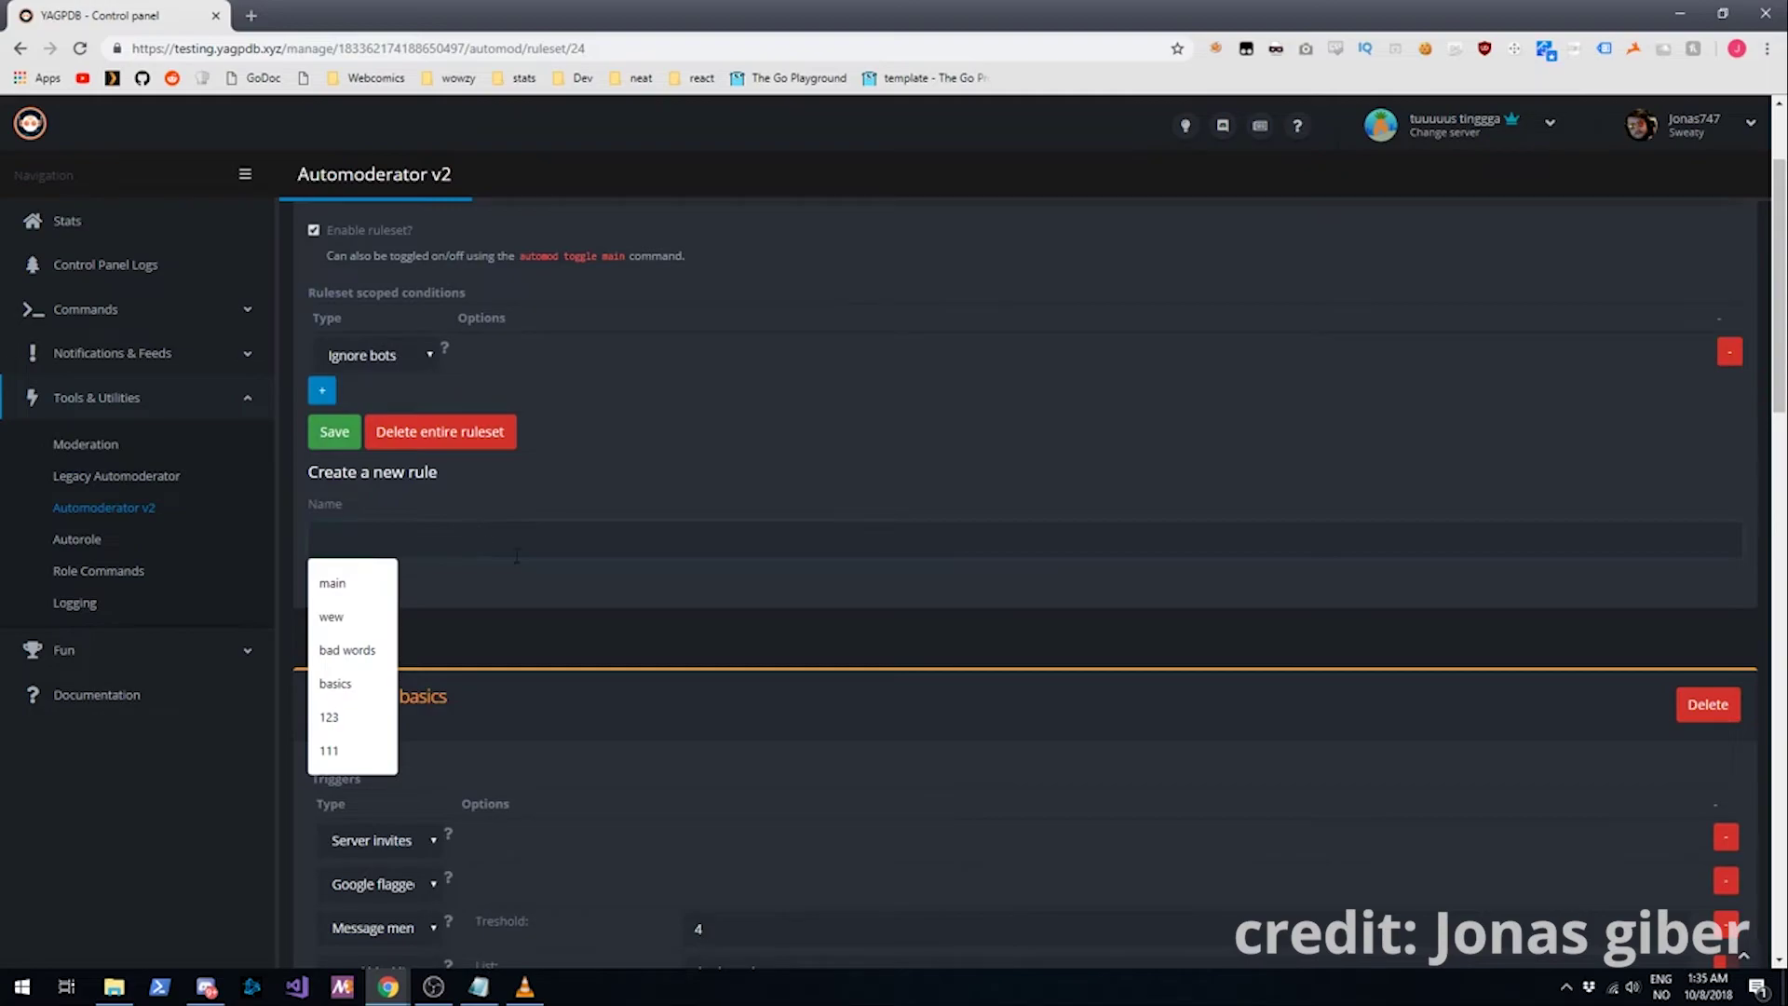
{"action": "type", "text": "bad nick"}
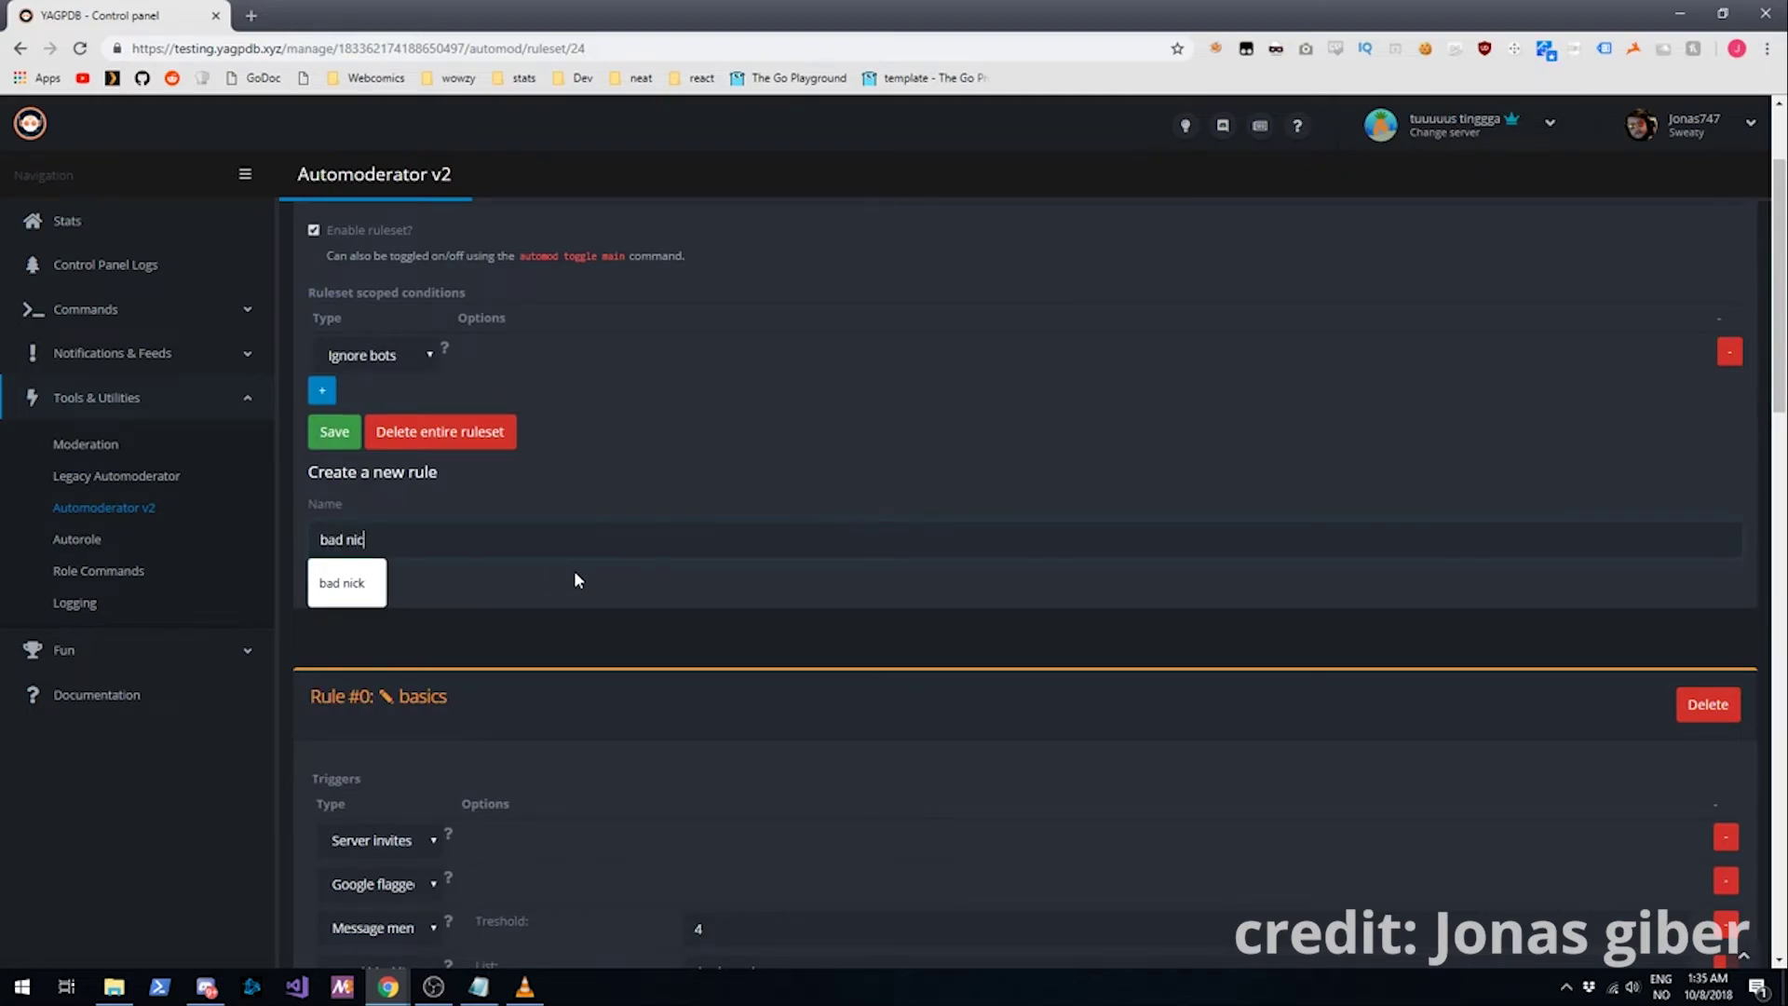
{"action": "key", "text": "Return"}
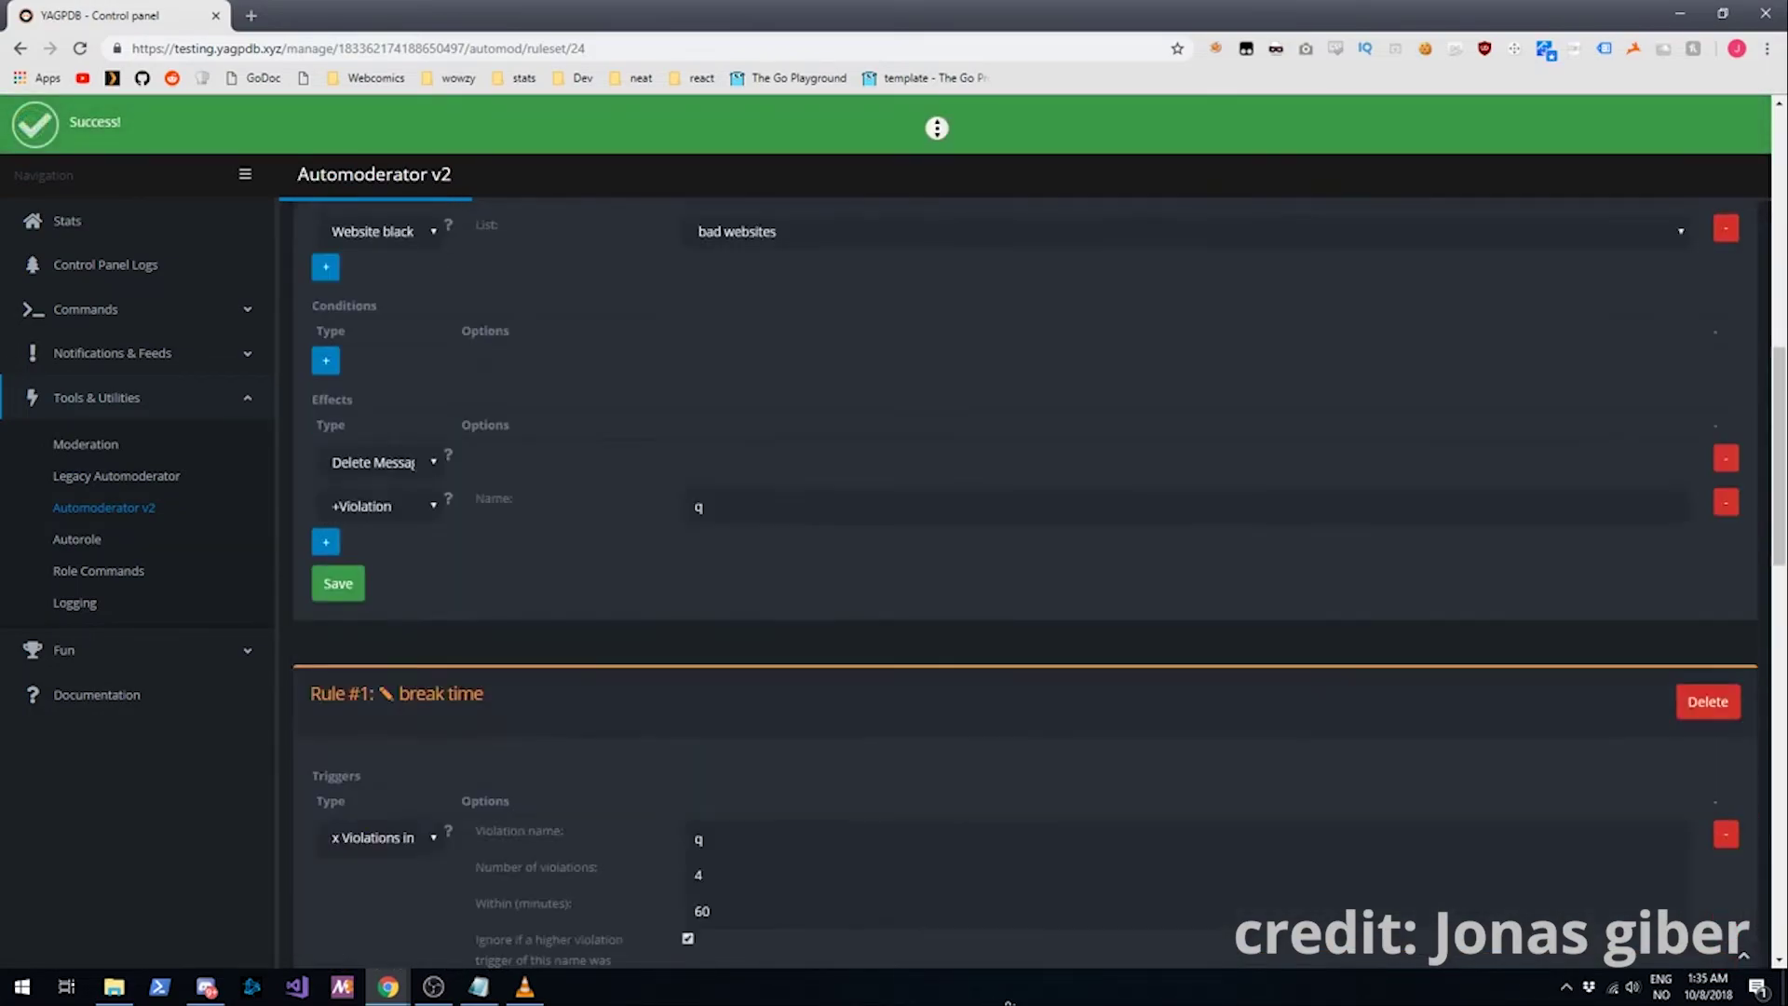
Step: Add a Nickname word blacklist trigger using the bad words list to the bad nick rule
{"action": "left_click", "coordinate": [328, 689]}
{"action": "left_click", "coordinate": [354, 695]}
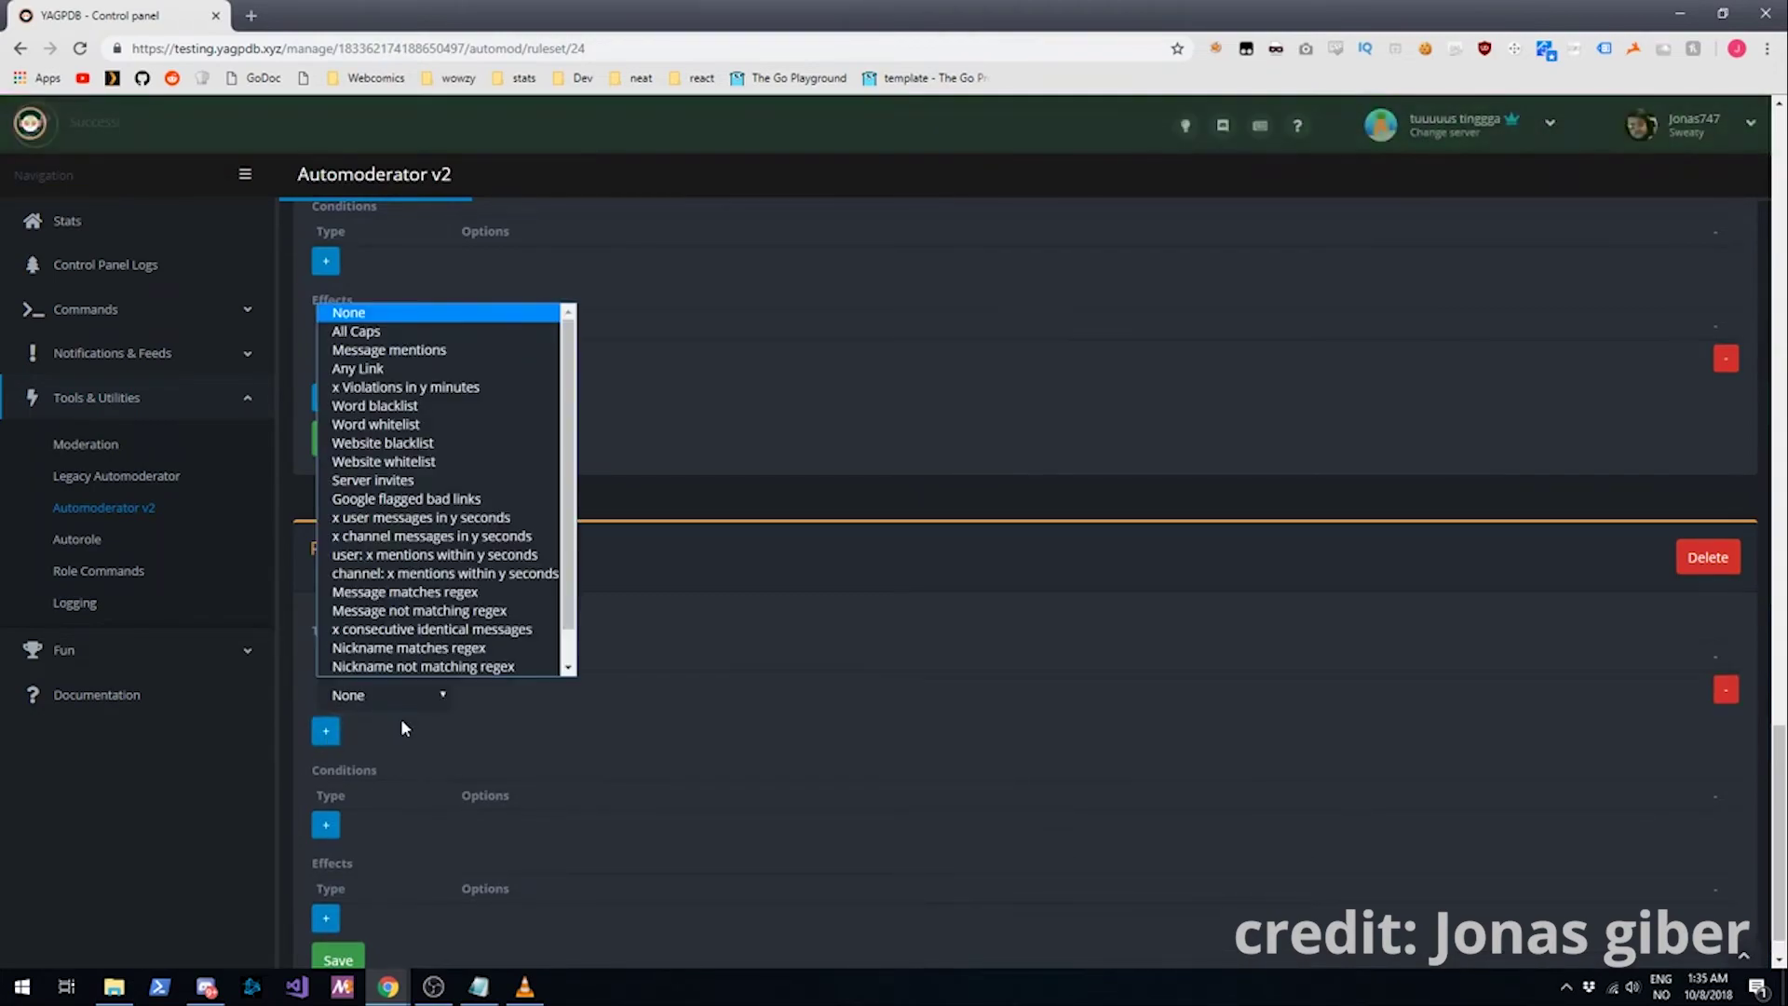
{"action": "scroll", "coordinate": [454, 672], "scroll_direction": "down", "scroll_amount": 1}
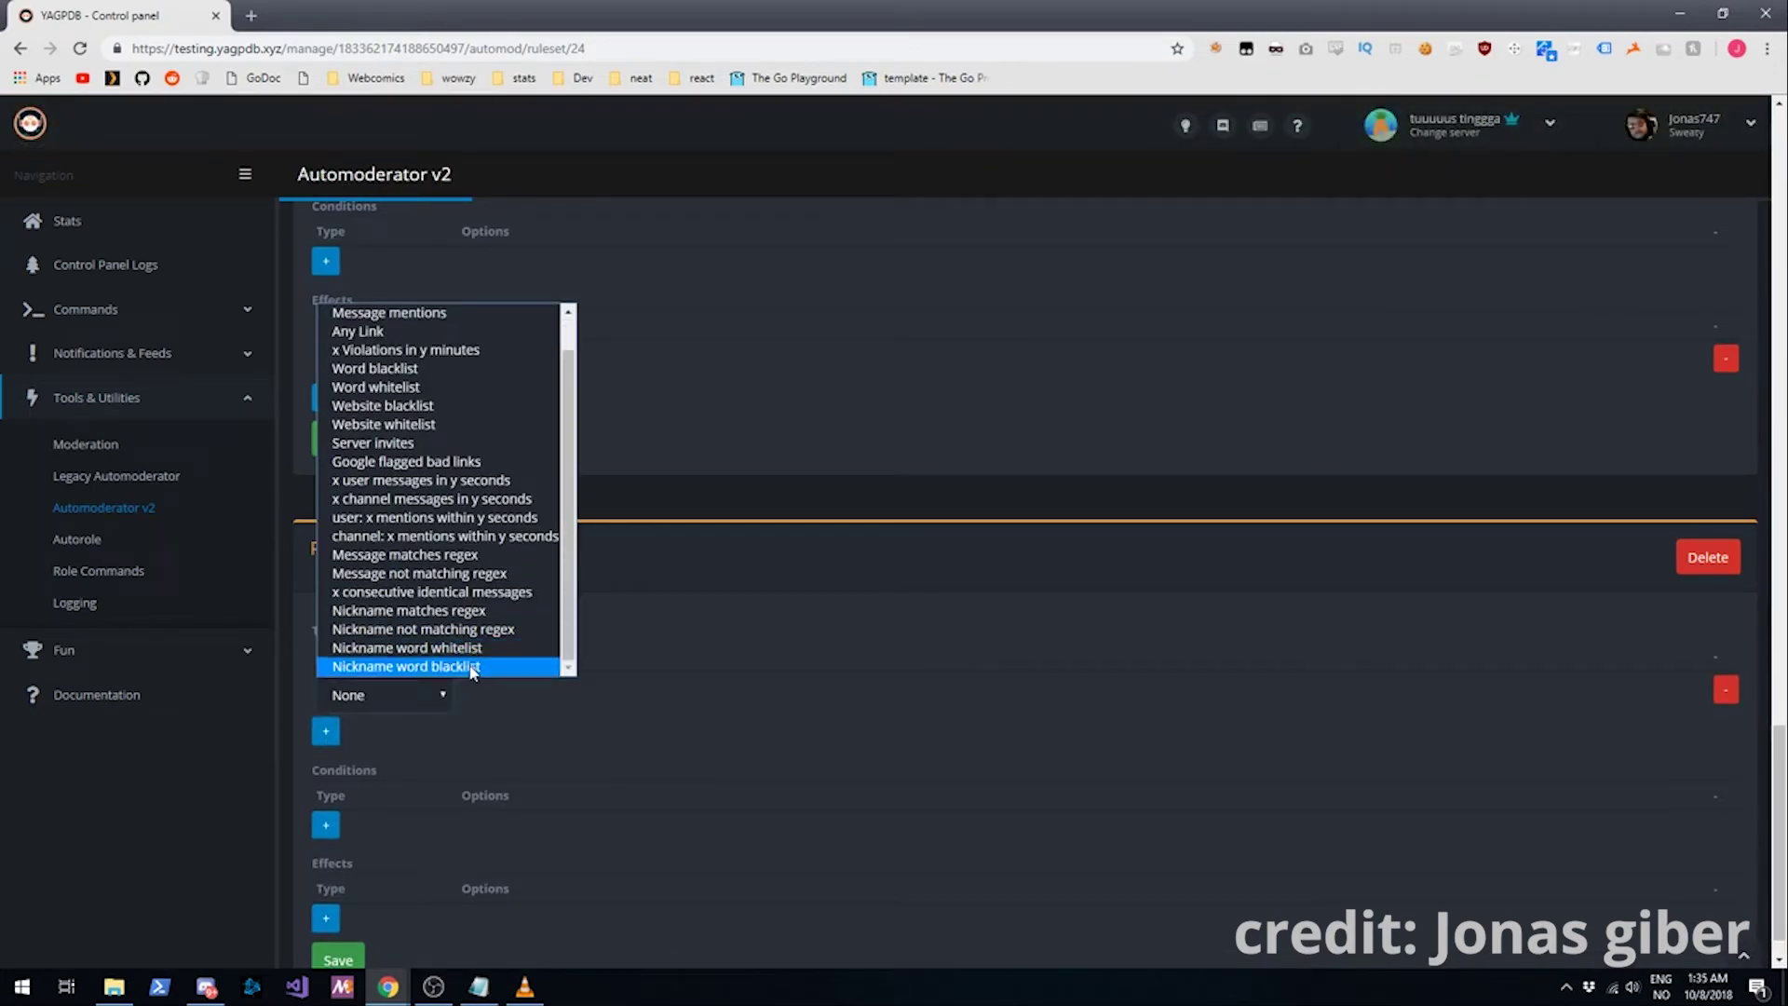
{"action": "left_click", "coordinate": [475, 666]}
Step: Add a Set Nickname effect with an empty new nickname to the bad nick rule and save the rule
{"action": "left_click", "coordinate": [325, 917]}
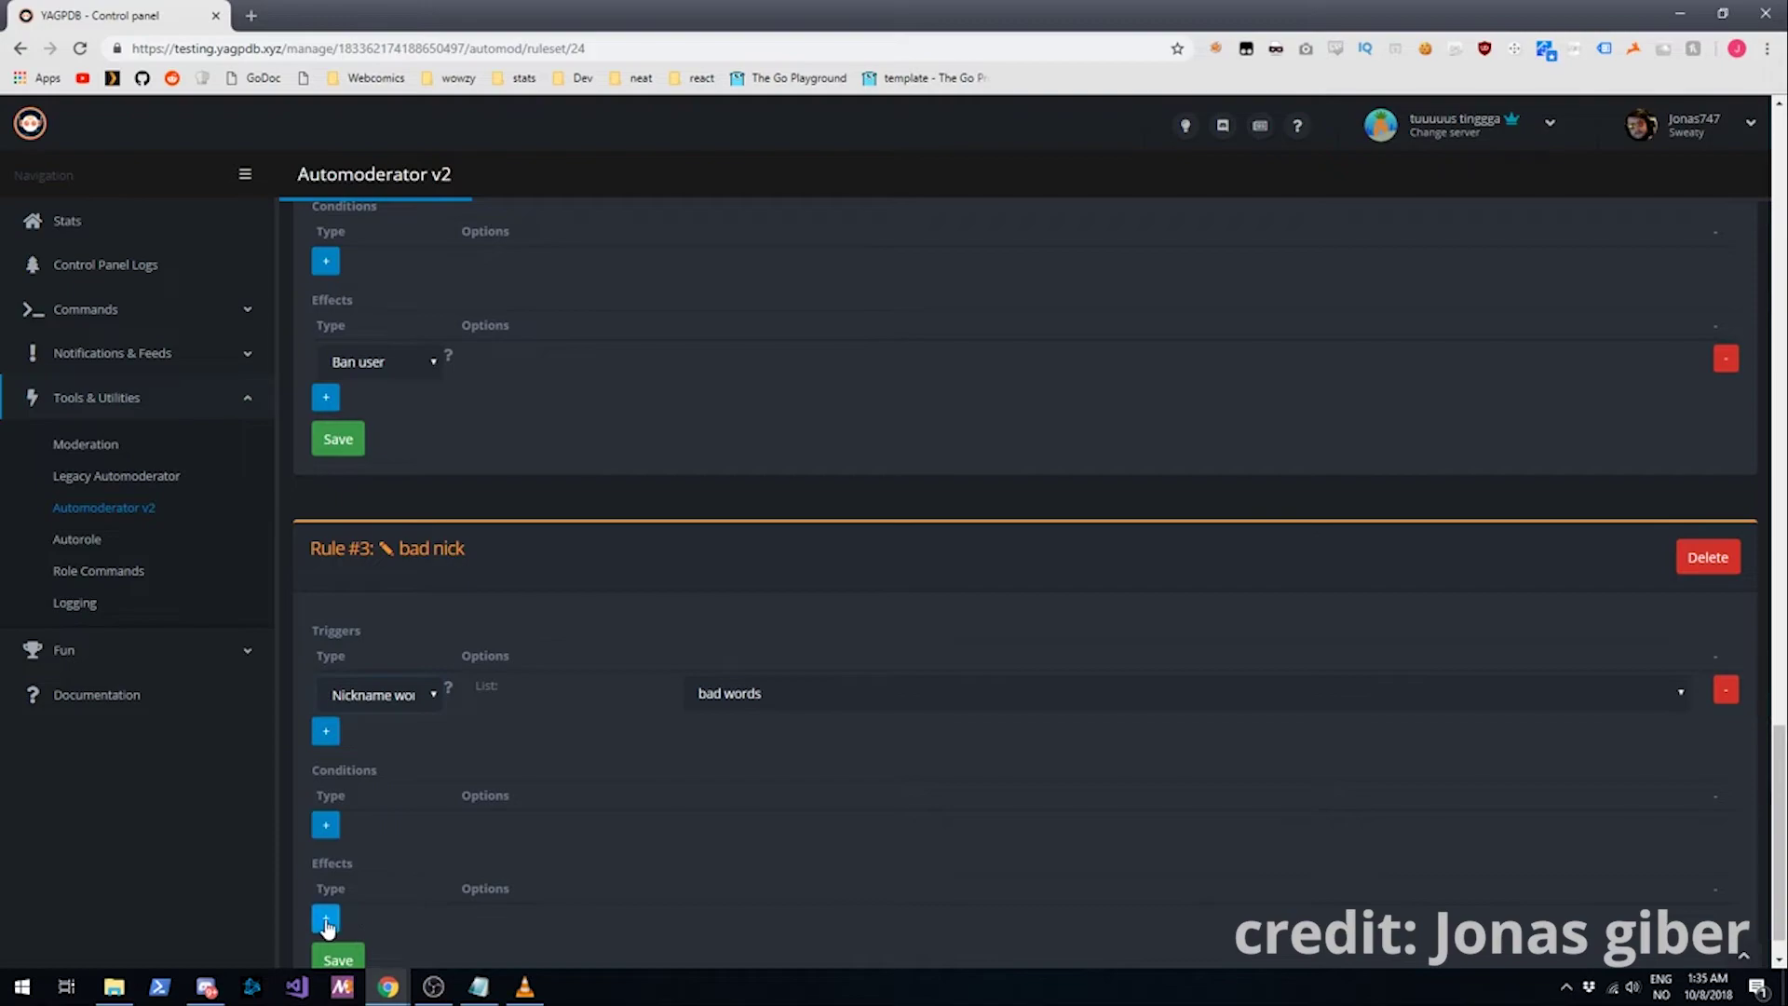
{"action": "left_click", "coordinate": [419, 926]}
{"action": "left_click", "coordinate": [424, 899]}
{"action": "scroll", "coordinate": [656, 886], "scroll_direction": "down", "scroll_amount": 1}
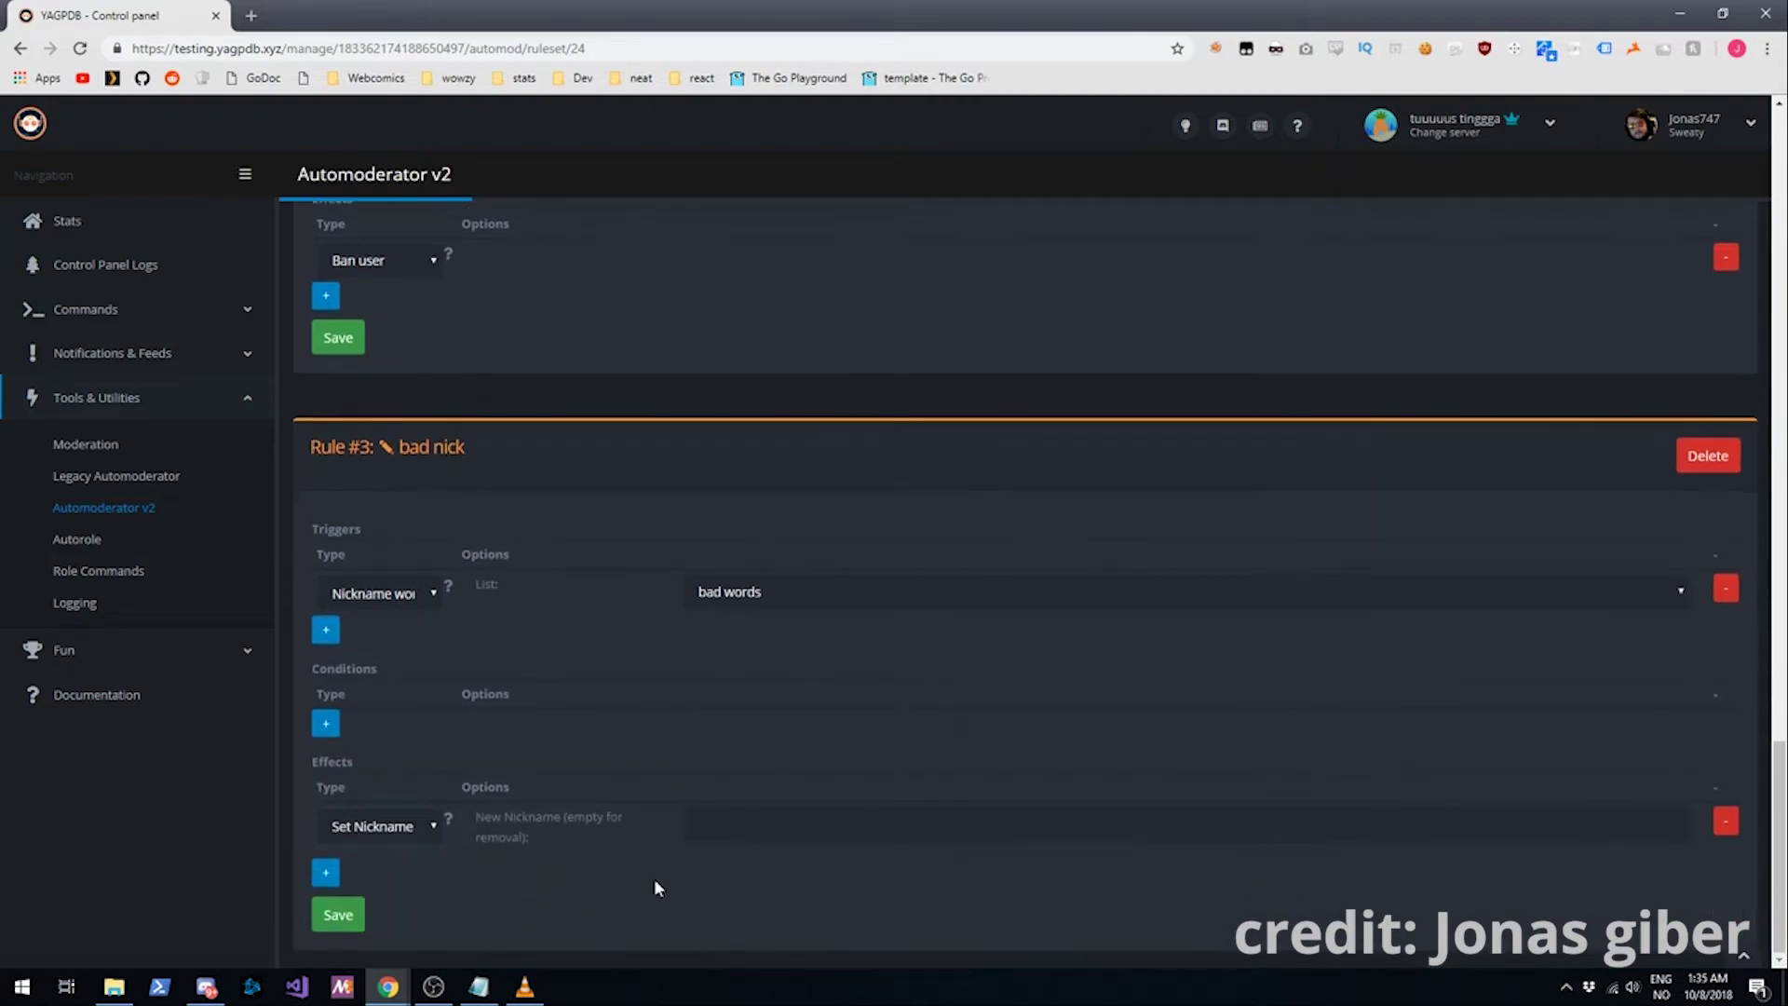
{"action": "left_click", "coordinate": [338, 913]}
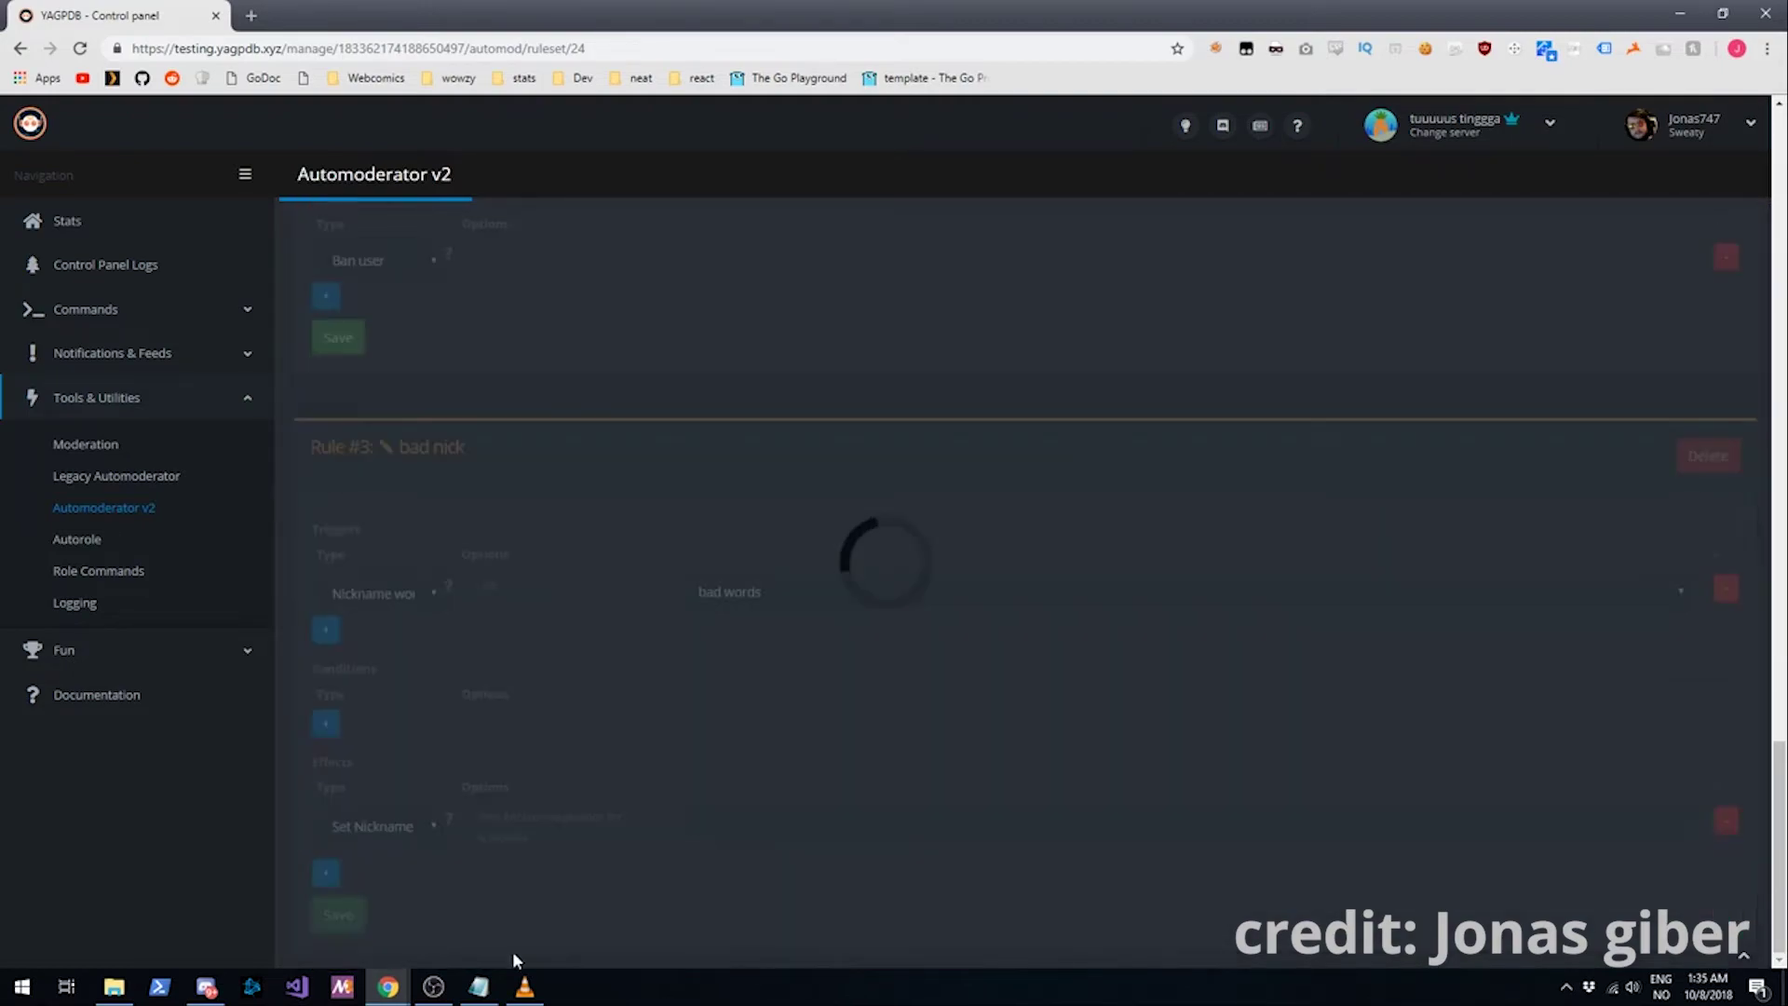
Step: Switch to Discord and change the test member's nickname to the blacklisted word "fuck"
{"action": "left_click", "coordinate": [206, 986]}
{"action": "right_click", "coordinate": [1677, 125]}
{"action": "right_click", "coordinate": [1676, 142]}
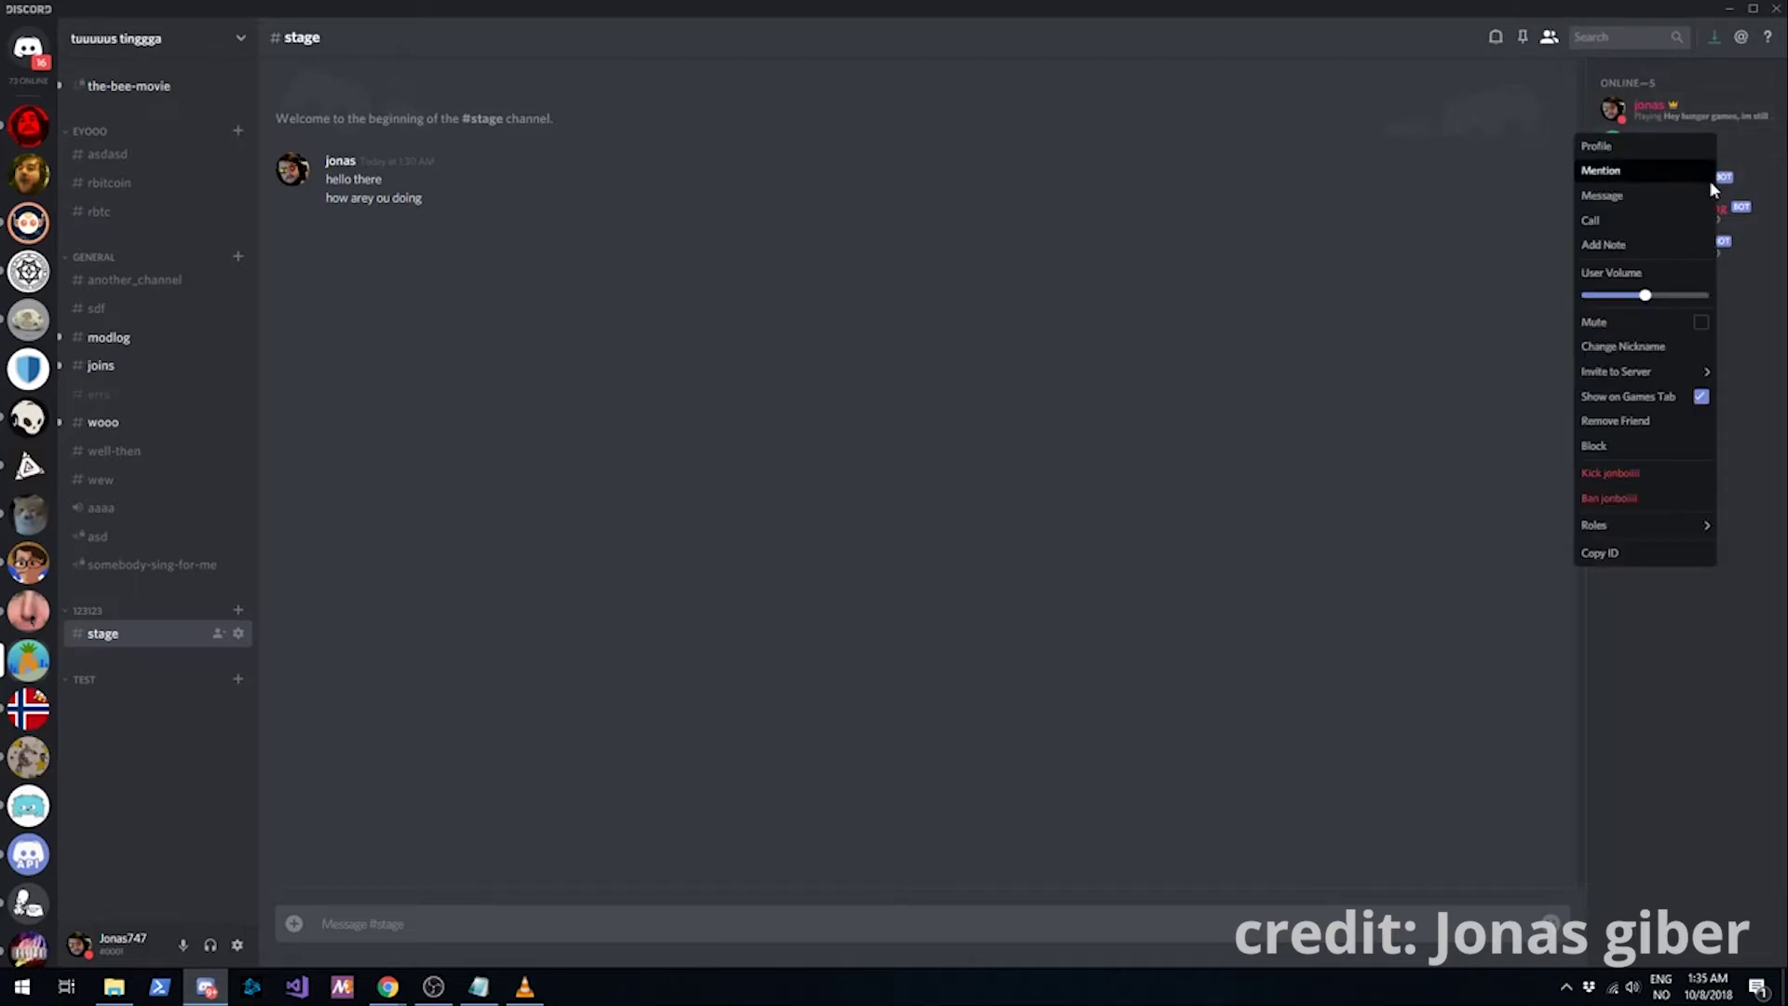
{"action": "left_click", "coordinate": [1648, 347]}
{"action": "type", "text": "fuck"}
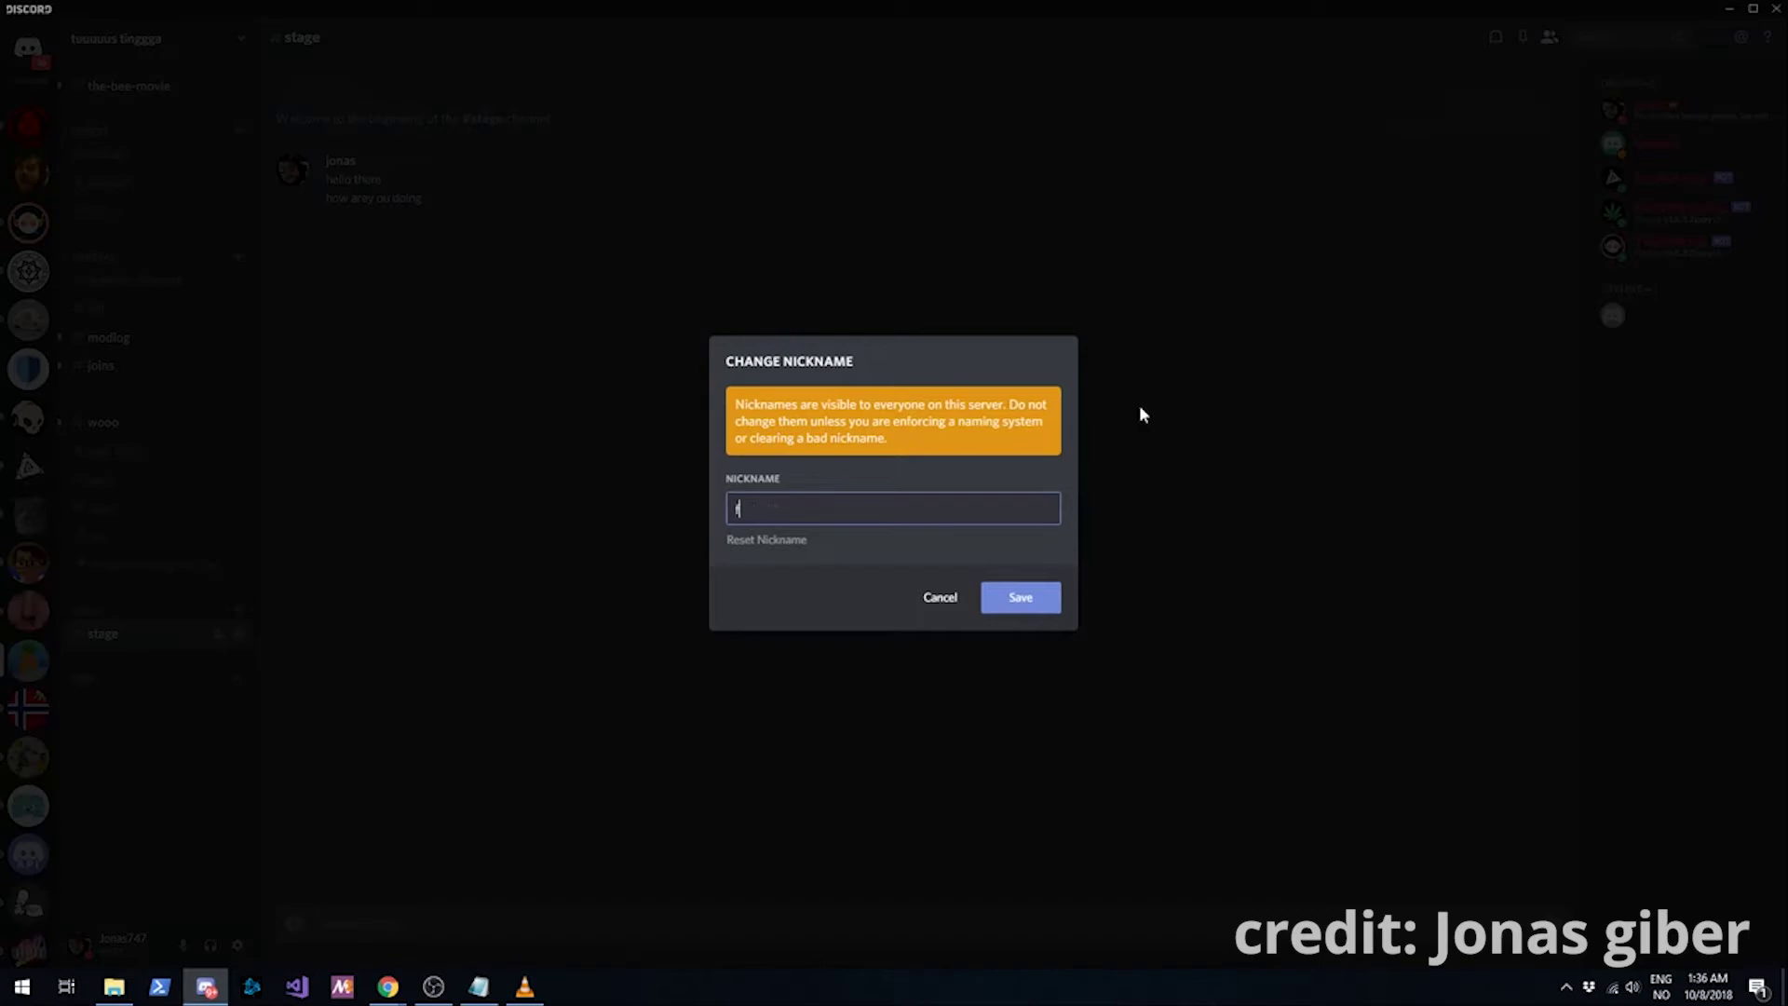
{"action": "key", "text": "Return"}
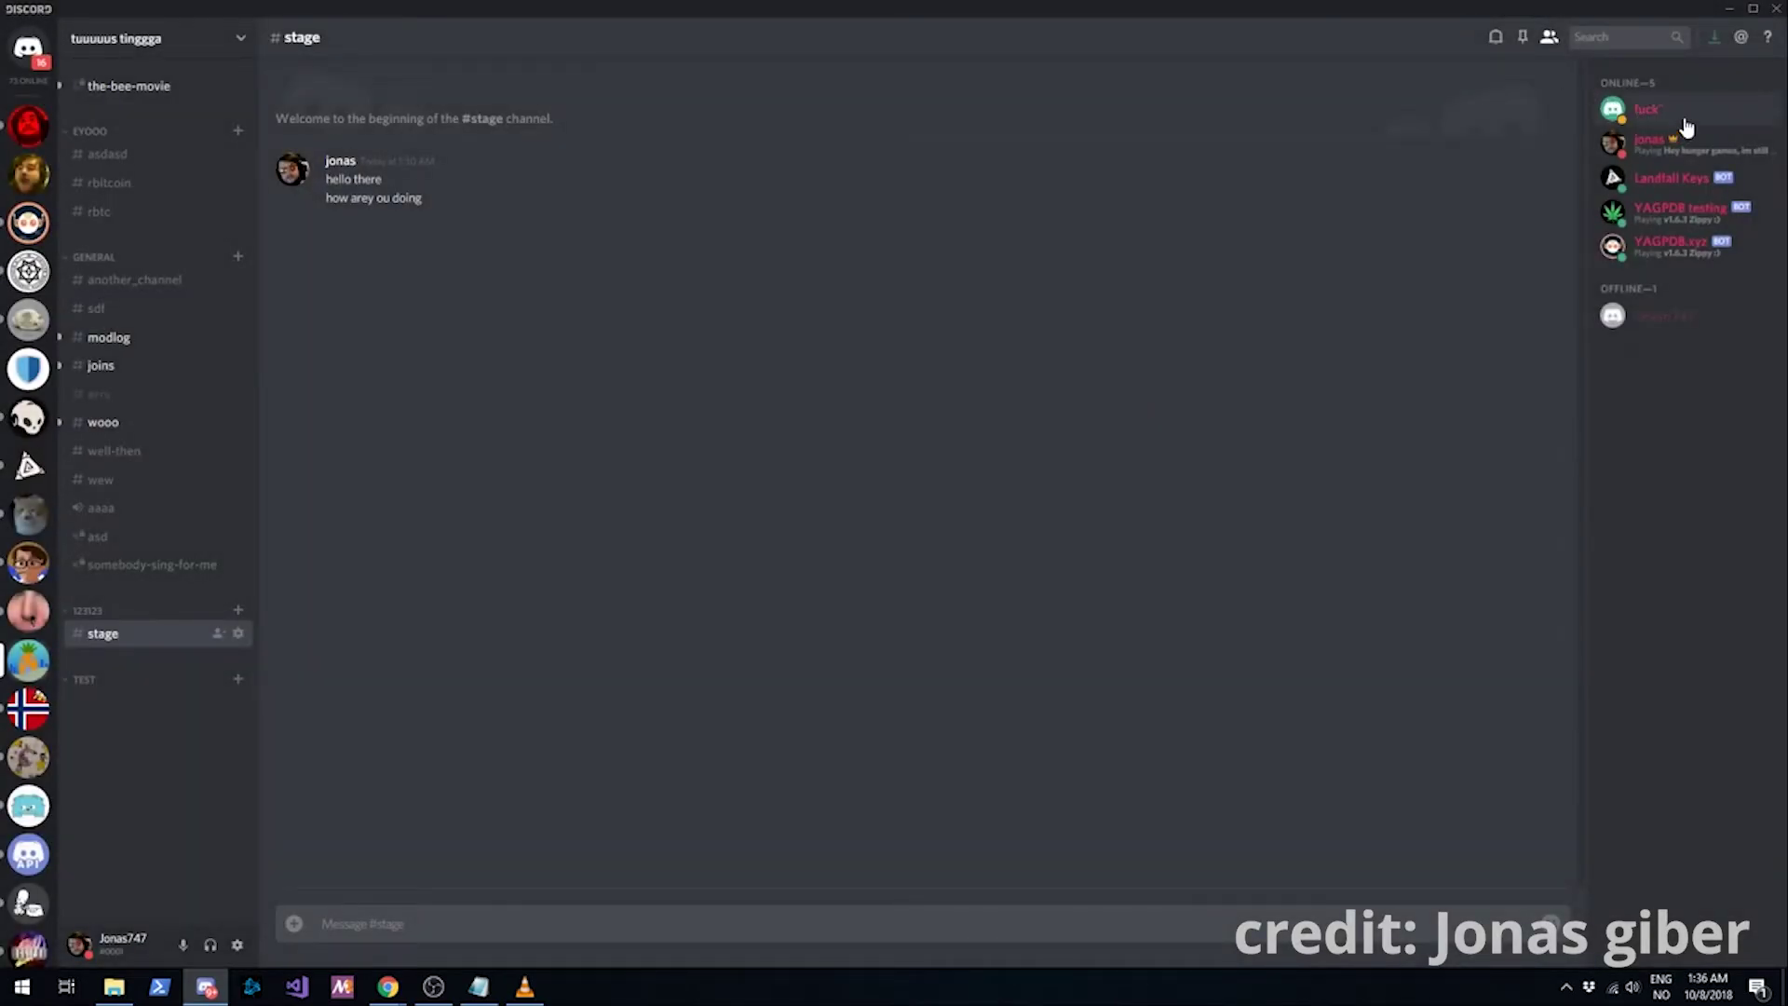
Step: Reset the test member's nickname to the default in Discord
{"action": "right_click", "coordinate": [1676, 113]}
{"action": "left_click", "coordinate": [1616, 333]}
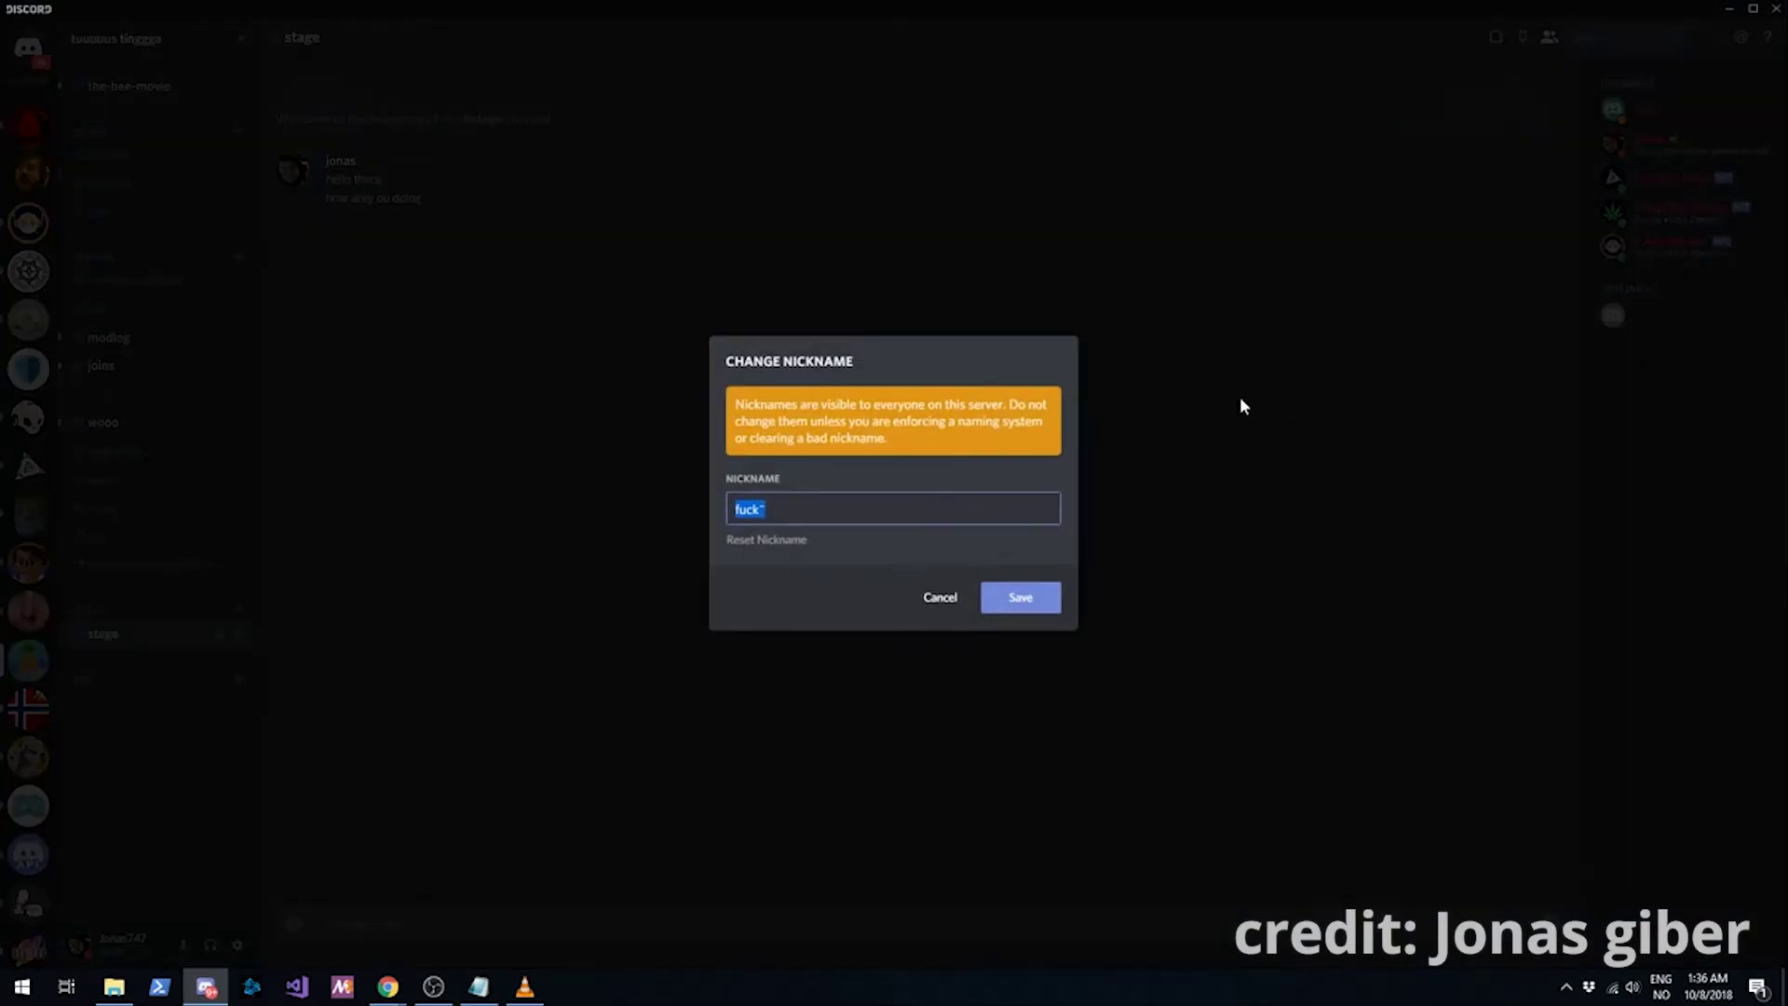
{"action": "left_click", "coordinate": [916, 506]}
{"action": "left_click", "coordinate": [767, 540]}
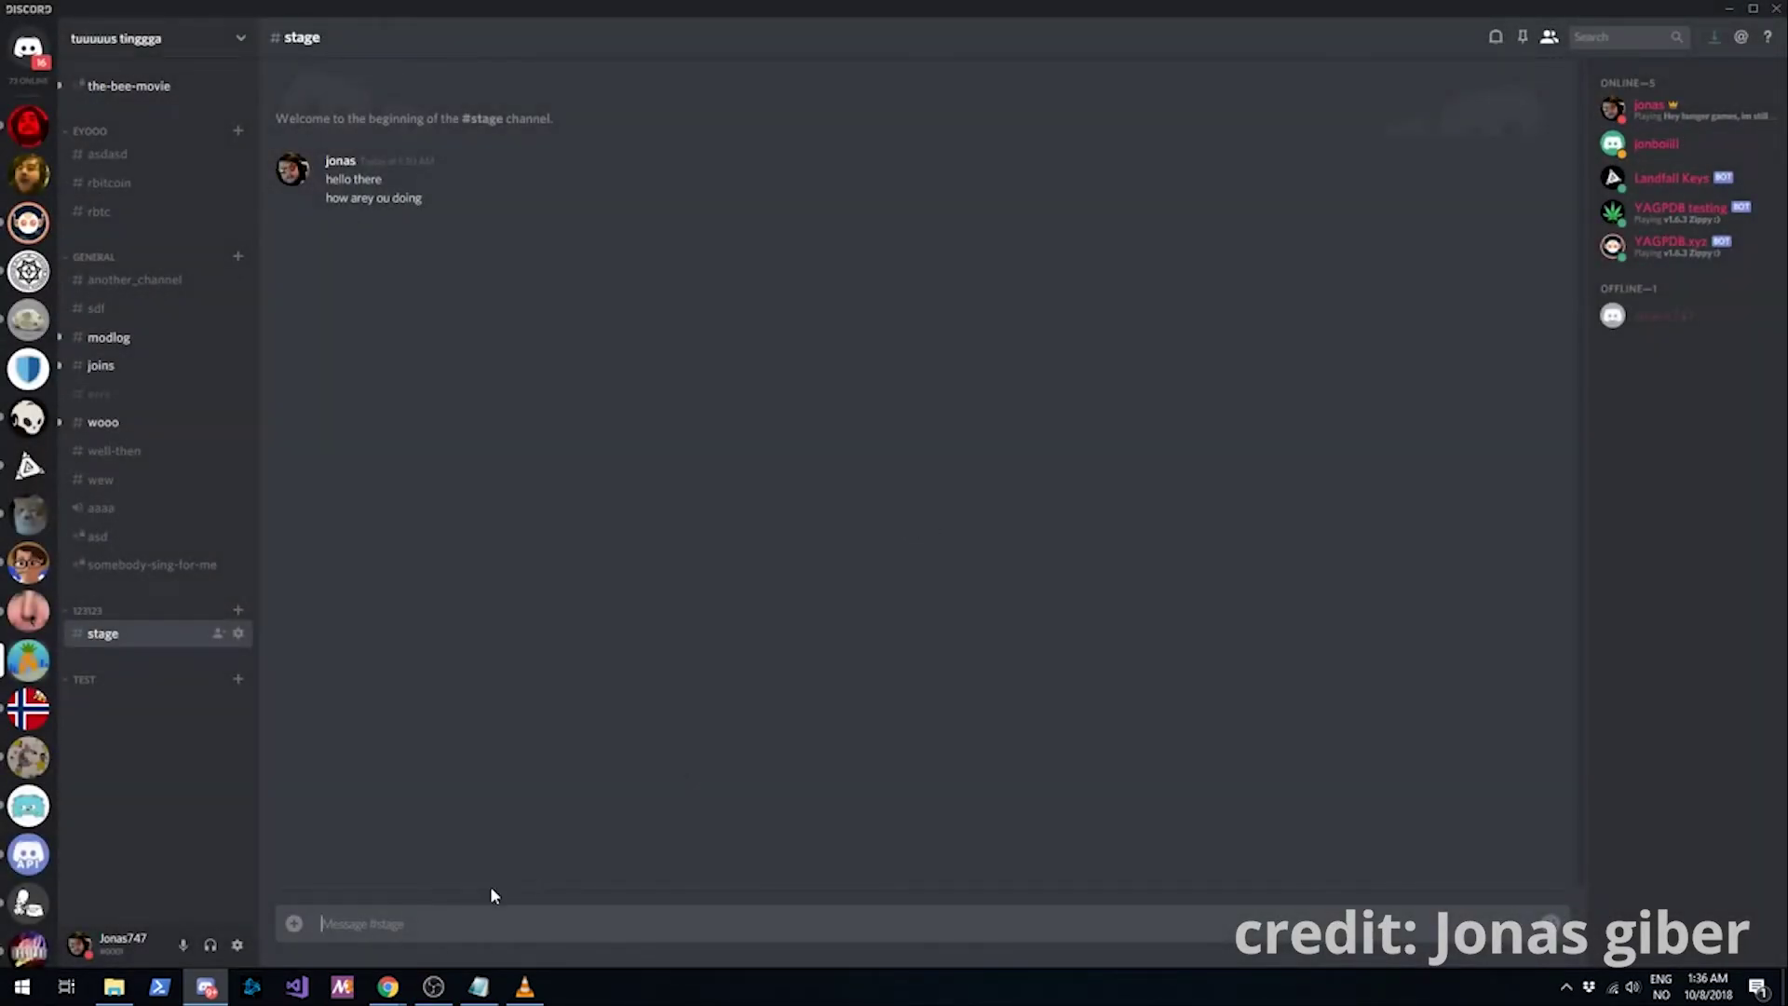
Step: Return to the YAGPDB control panel and examine the nickname trigger types for the bad nick rule, keeping its current trigger
{"action": "mouse_move", "coordinate": [388, 985]}
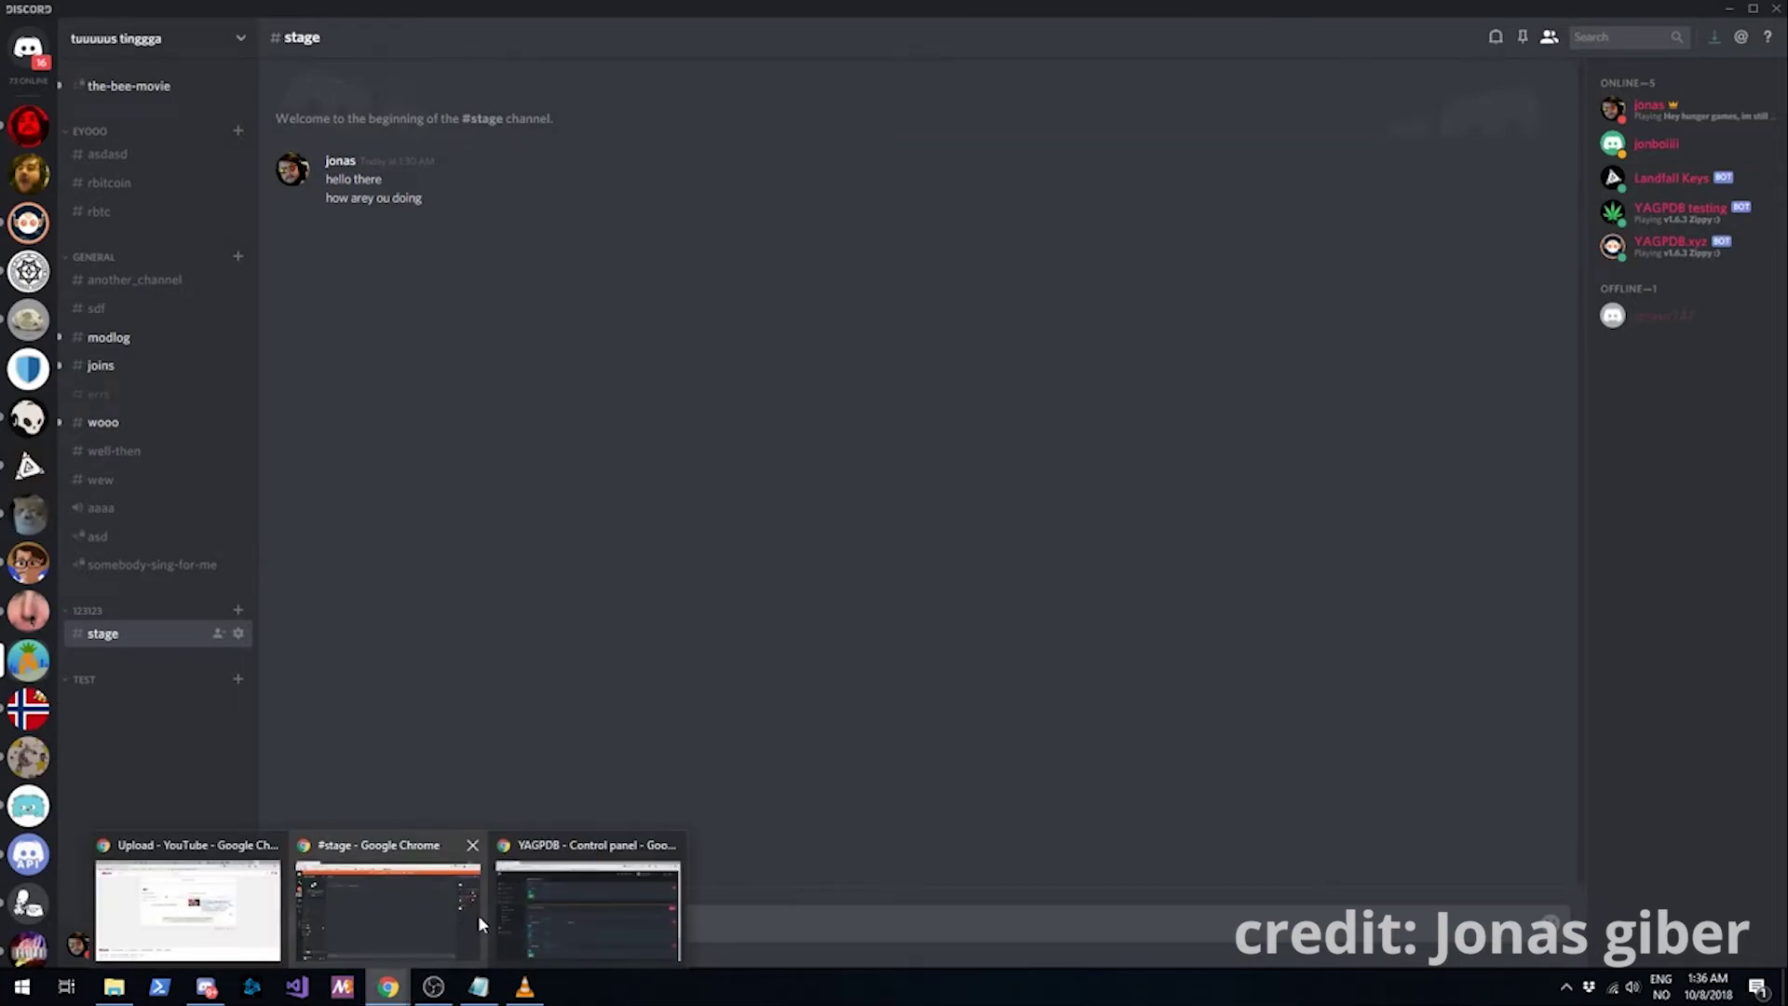
{"action": "left_click", "coordinate": [531, 915]}
{"action": "left_click", "coordinate": [410, 825]}
{"action": "key", "text": "Escape"}
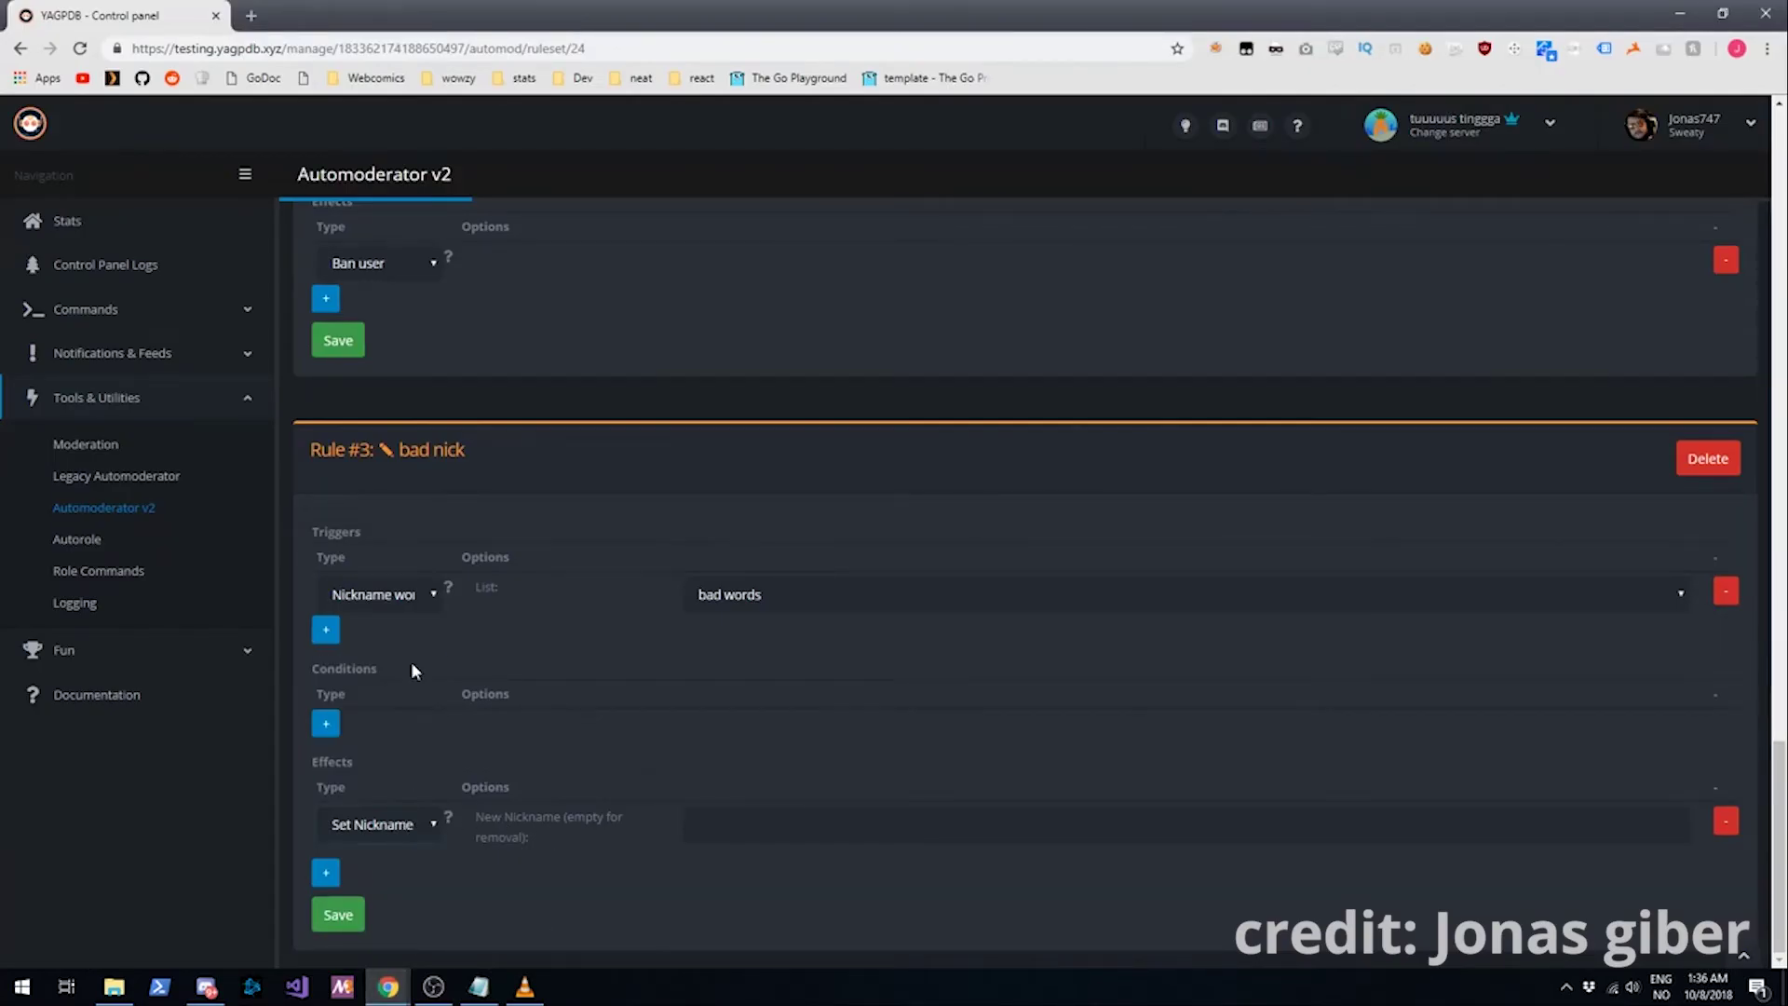
{"action": "left_click", "coordinate": [410, 601]}
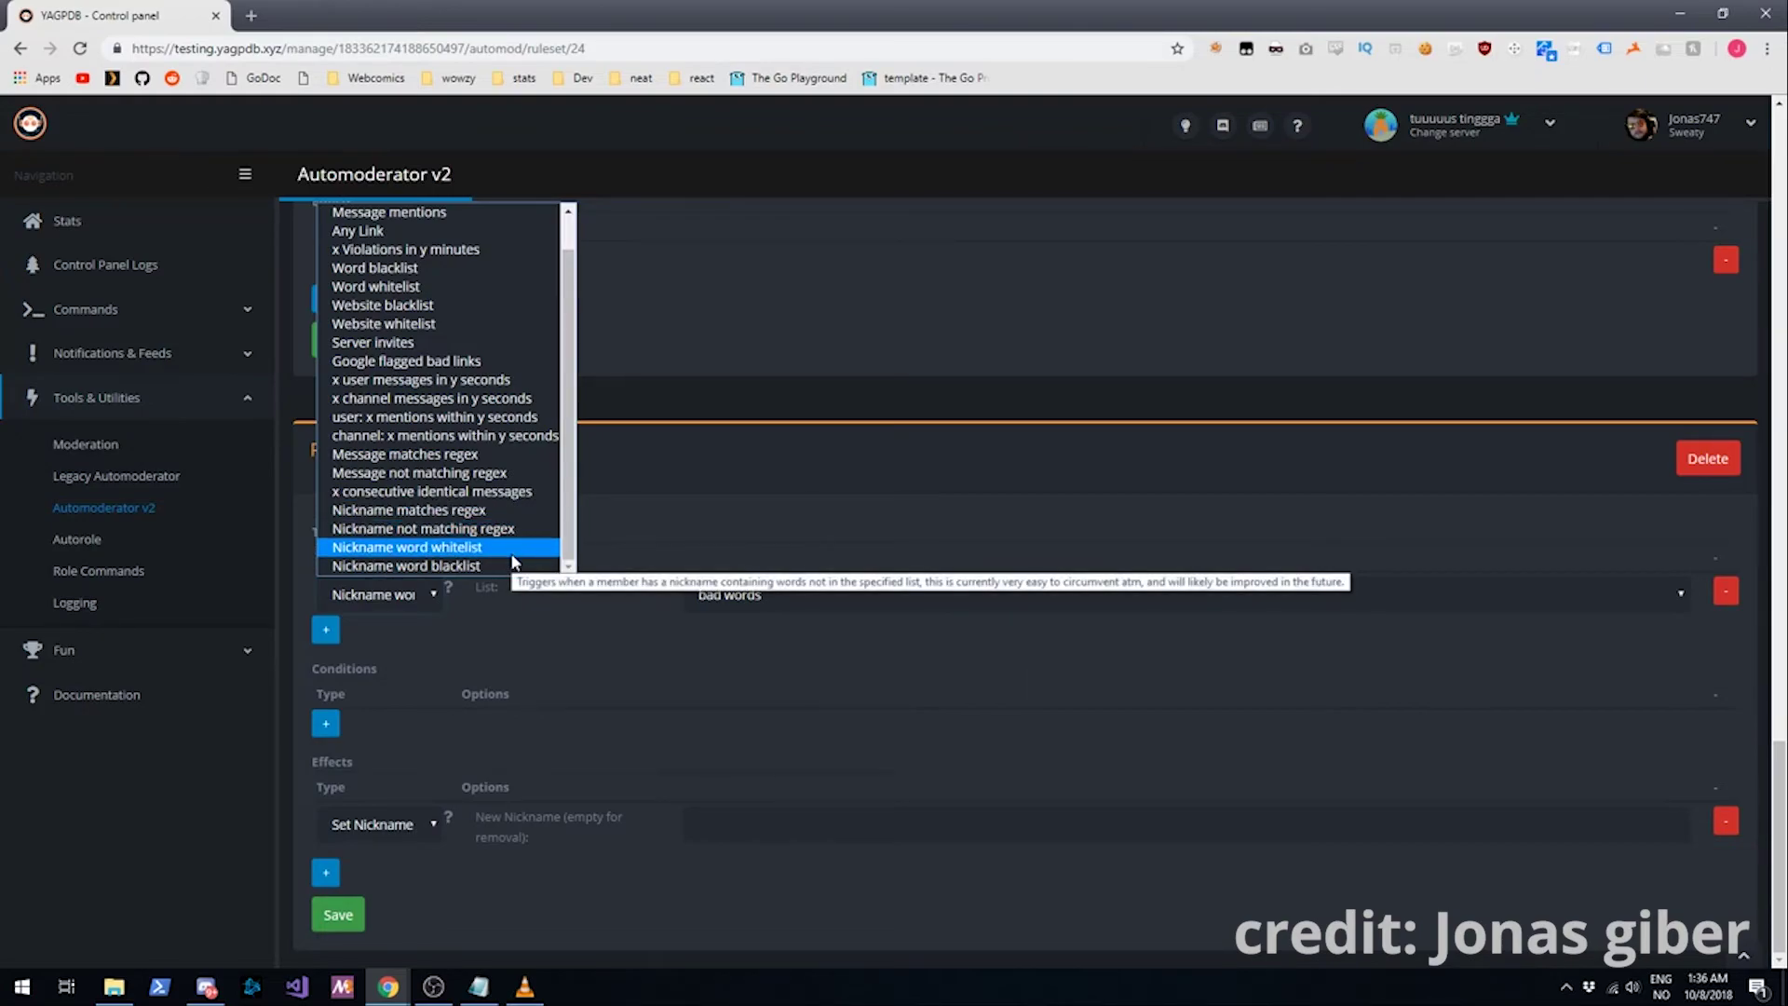
{"action": "left_click", "coordinate": [843, 501]}
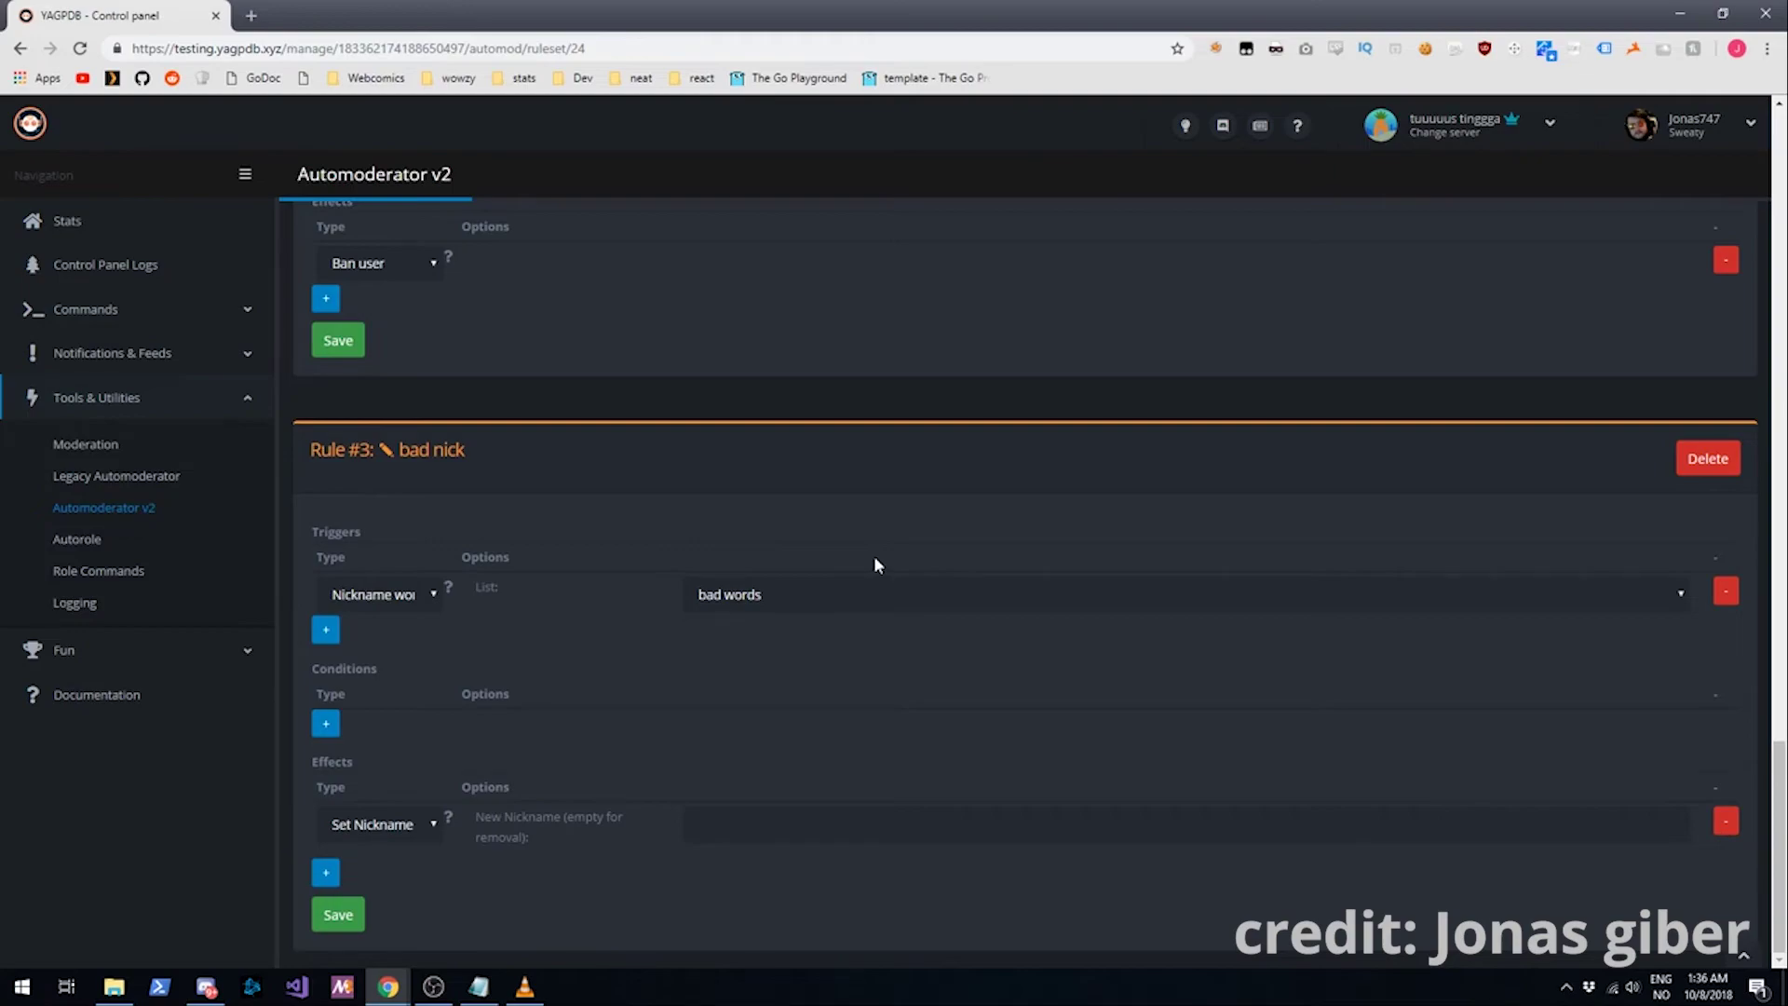
Step: Review the ban time and break time rules and look through the break time trigger types, including the message and mention rate ones
{"action": "scroll", "coordinate": [859, 545], "scroll_direction": "up", "scroll_amount": 5}
{"action": "scroll", "coordinate": [510, 516], "scroll_direction": "down", "scroll_amount": 4}
{"action": "scroll", "coordinate": [454, 522], "scroll_direction": "up", "scroll_amount": 4}
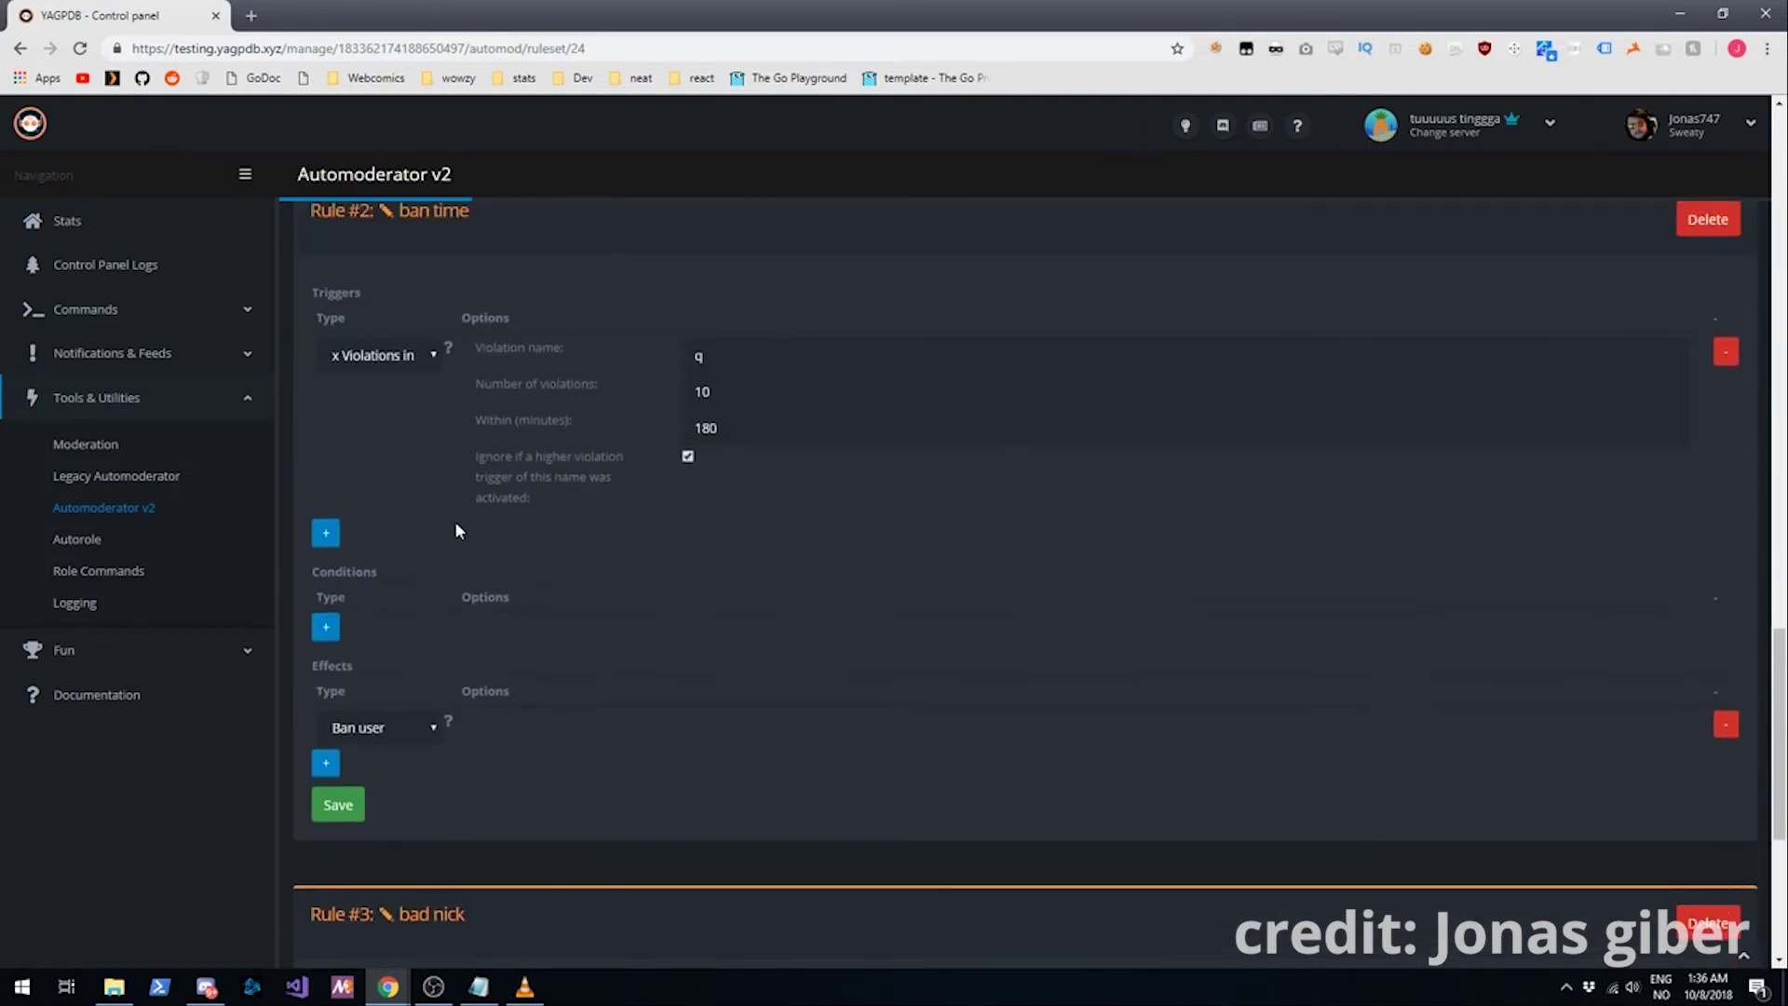
{"action": "scroll", "coordinate": [454, 531], "scroll_direction": "up", "scroll_amount": 10}
{"action": "scroll", "coordinate": [387, 522], "scroll_direction": "down", "scroll_amount": 3}
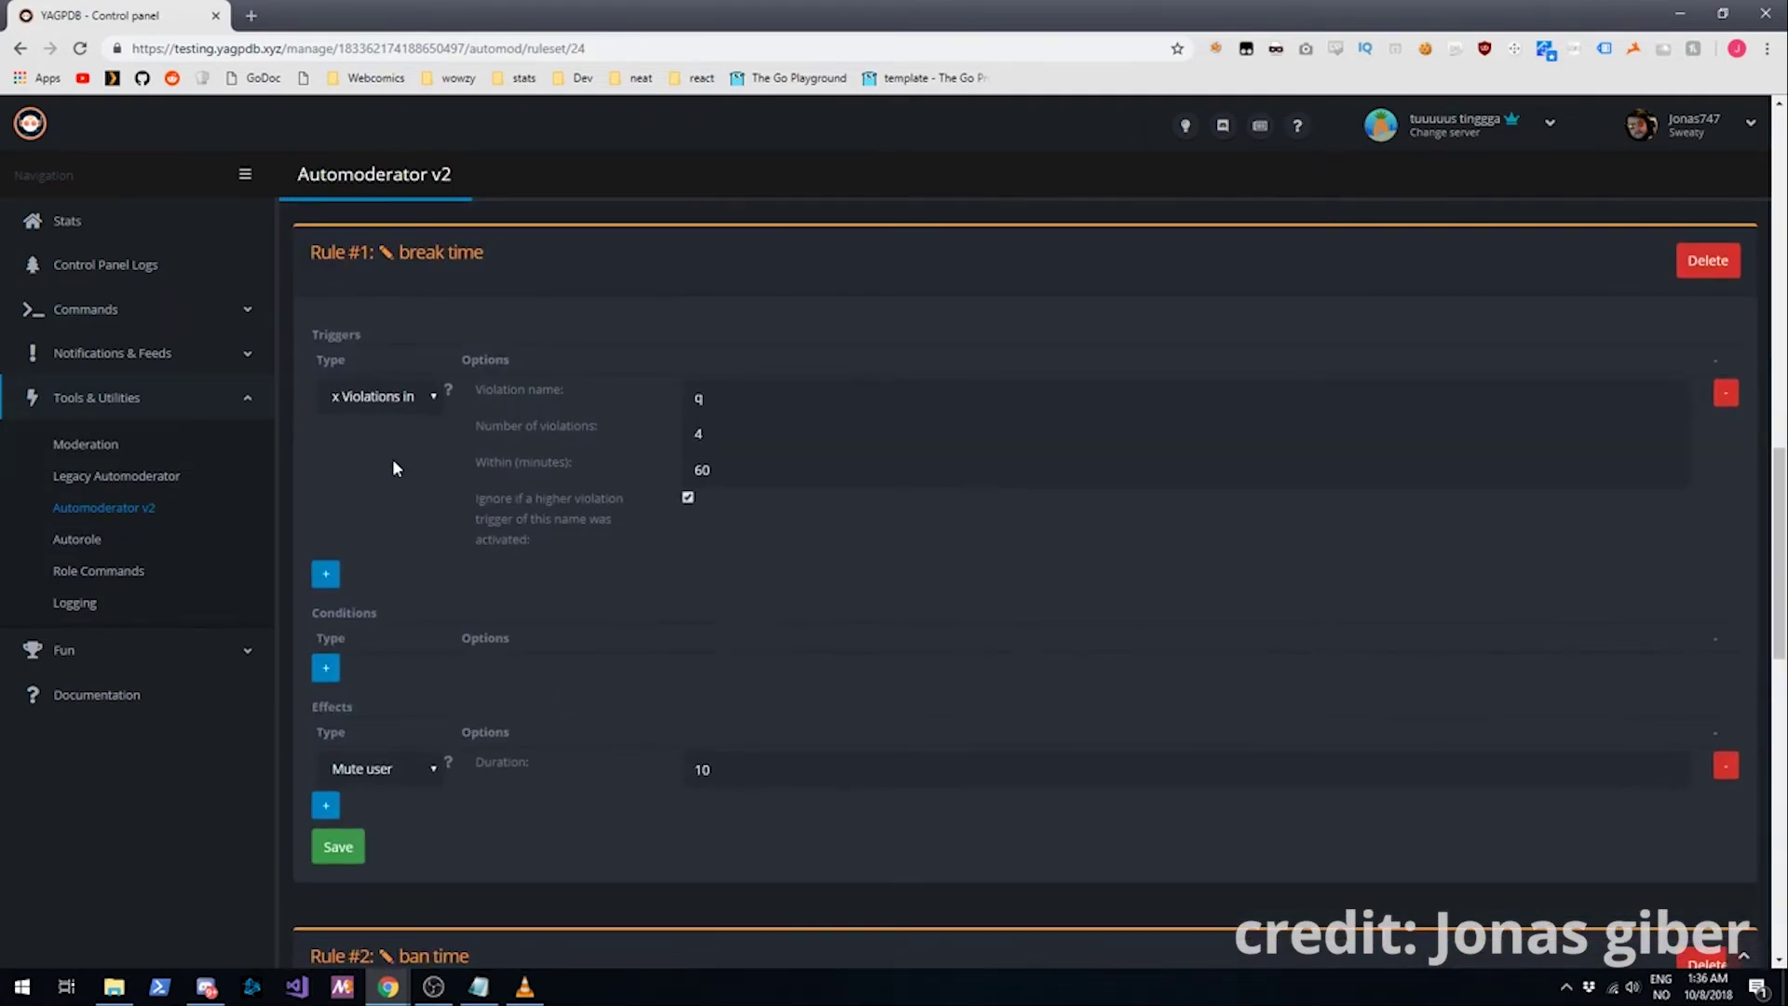
{"action": "left_click", "coordinate": [381, 395]}
{"action": "scroll", "coordinate": [475, 610], "scroll_direction": "down", "scroll_amount": 1}
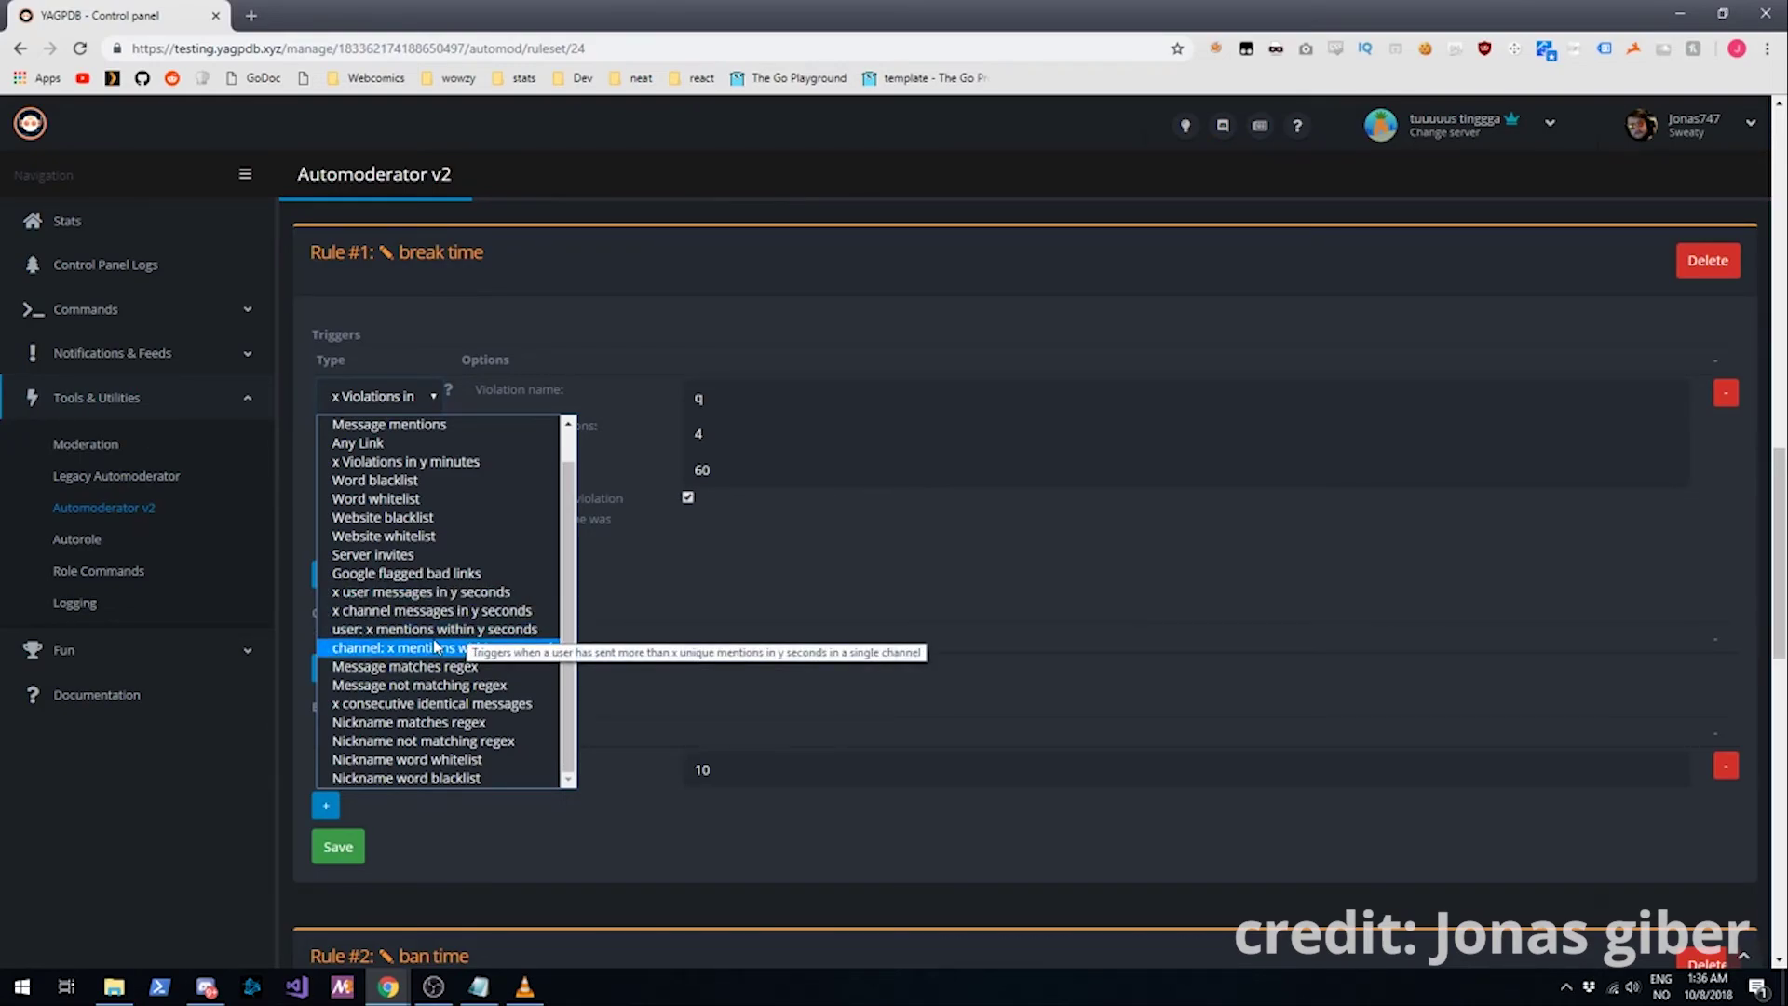
{"action": "left_click", "coordinate": [563, 332]}
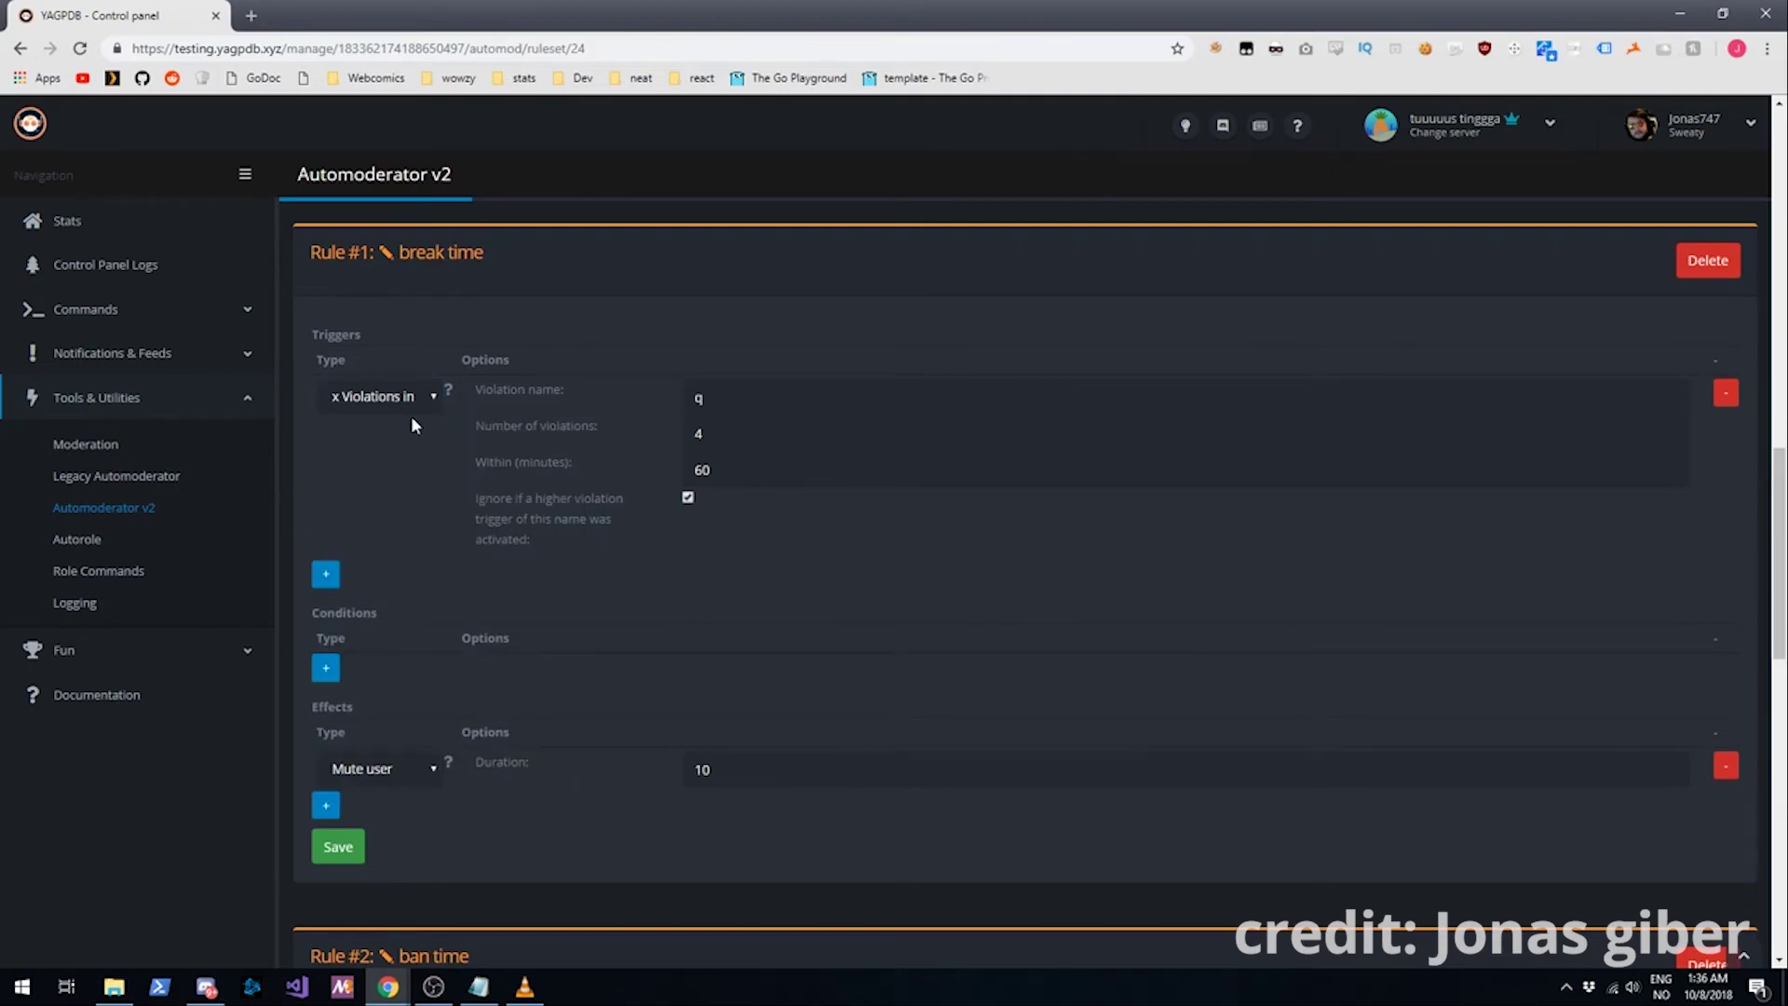
Step: Add another trigger row to the basics rule and look through the available trigger types, leaving the type as None
{"action": "scroll", "coordinate": [434, 455], "scroll_direction": "up", "scroll_amount": 10}
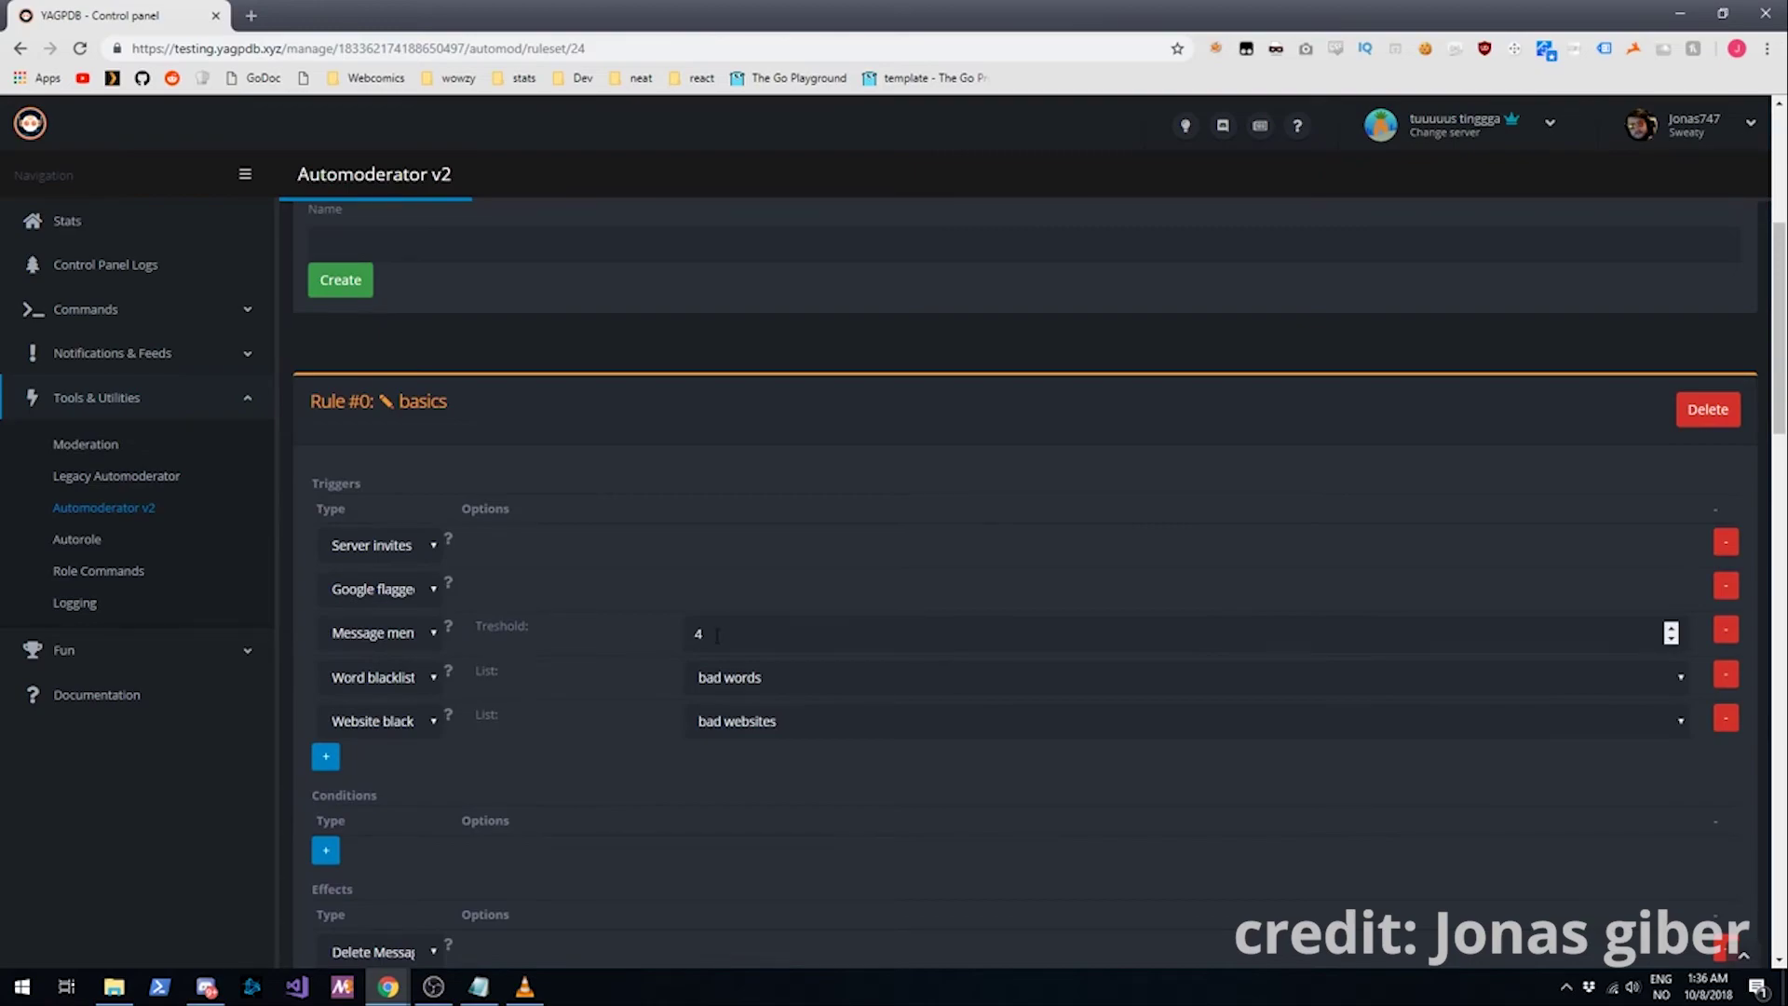
{"action": "scroll", "coordinate": [365, 634], "scroll_direction": "down", "scroll_amount": 2}
{"action": "left_click", "coordinate": [325, 571]}
{"action": "left_click", "coordinate": [324, 580]}
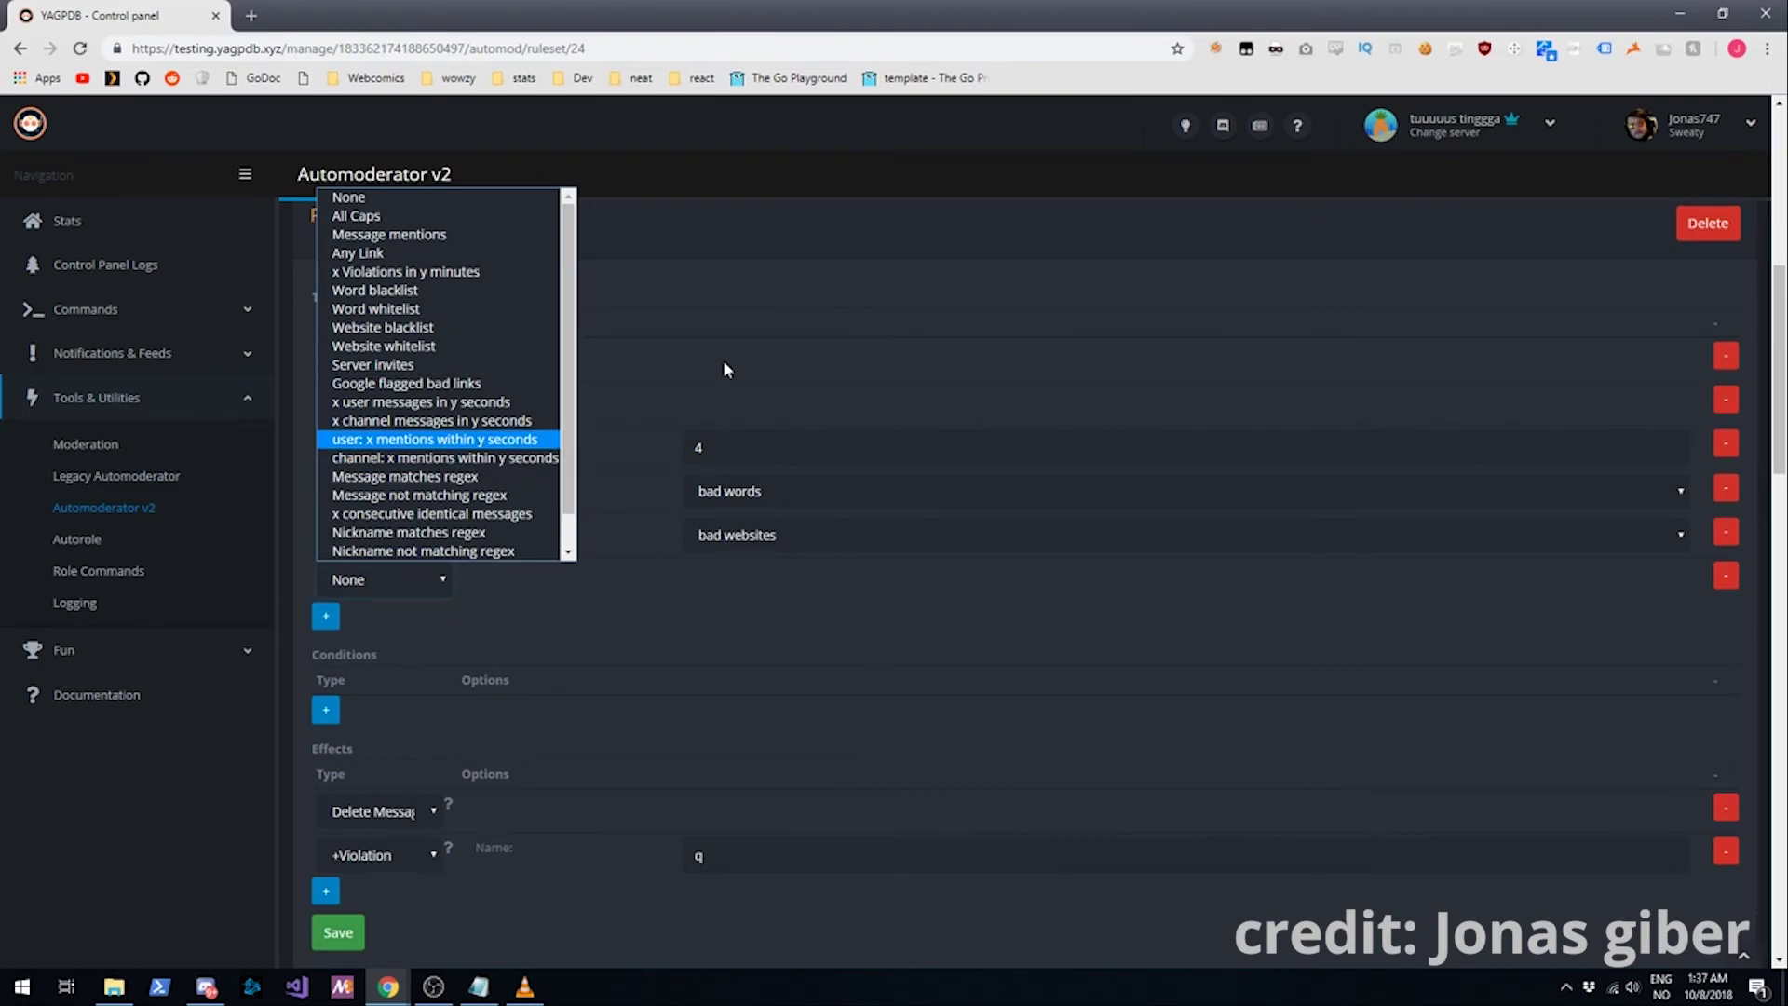
{"action": "scroll", "coordinate": [726, 370], "scroll_direction": "up", "scroll_amount": 7}
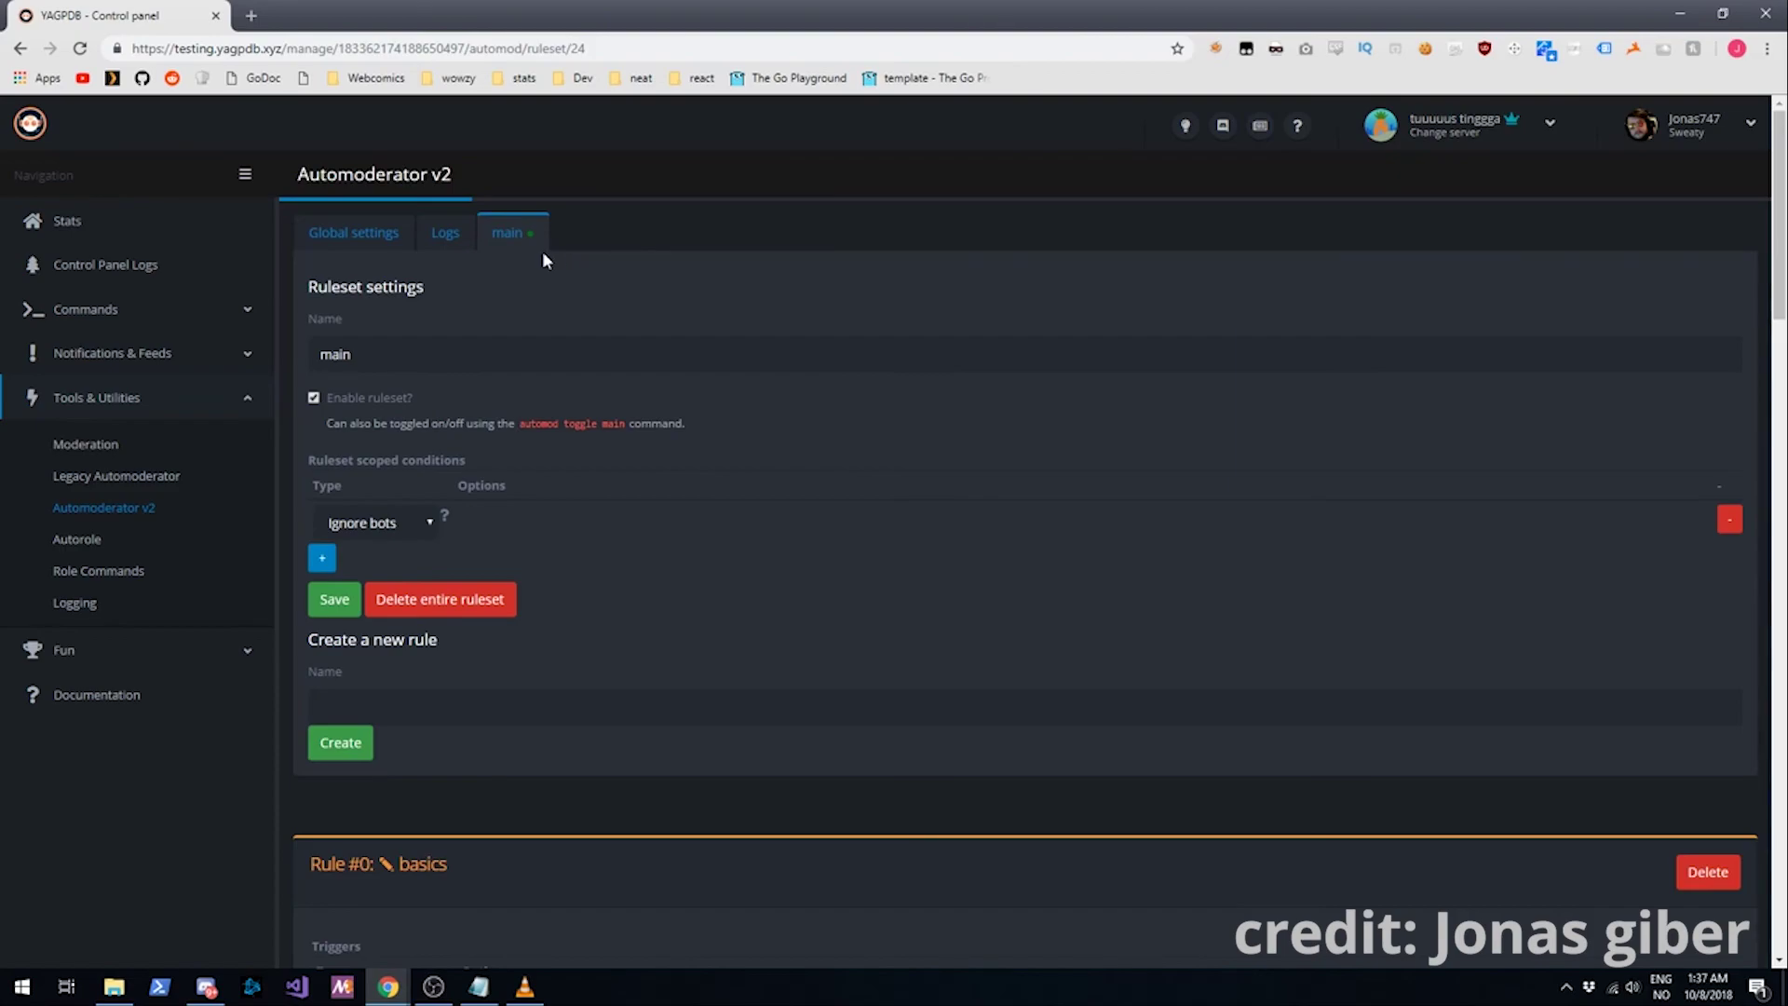
{"action": "scroll", "coordinate": [543, 254], "scroll_direction": "down", "scroll_amount": 4}
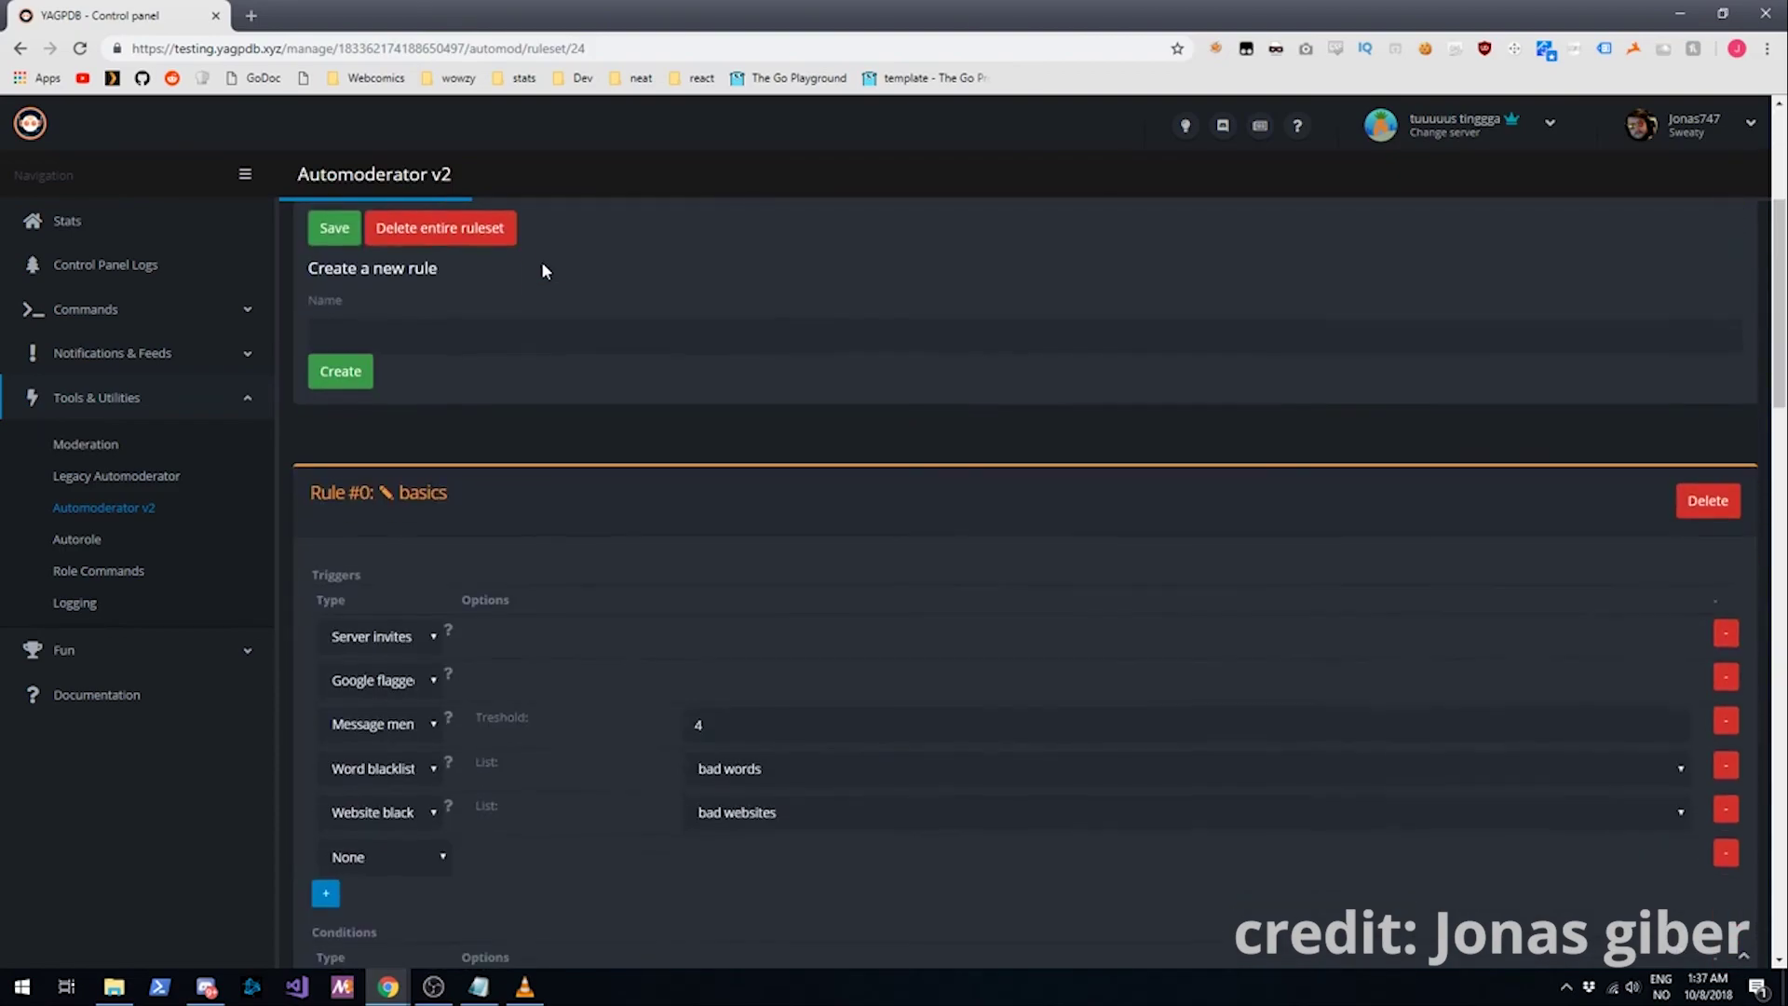